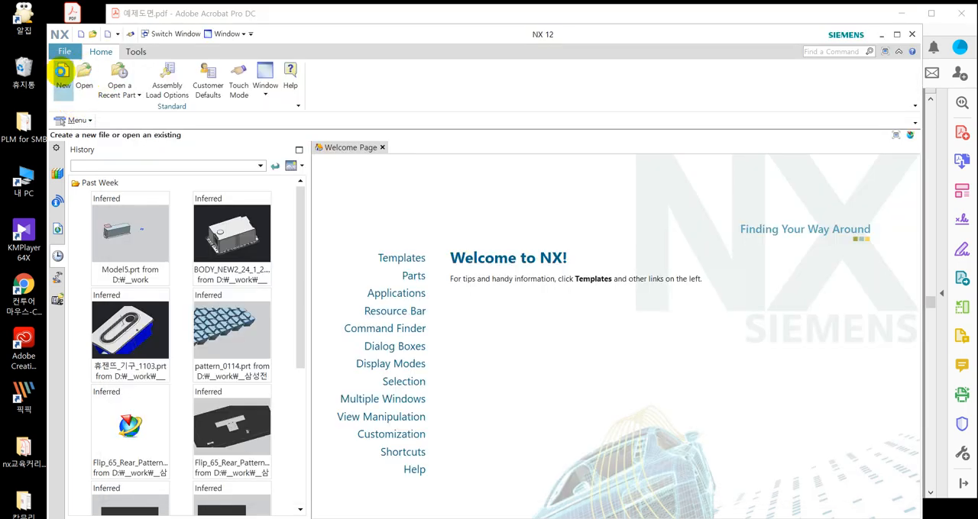
Create a new model part and consult the exercise drawing in the PDF.
{"action": "left_click", "coordinate": [61, 71]}
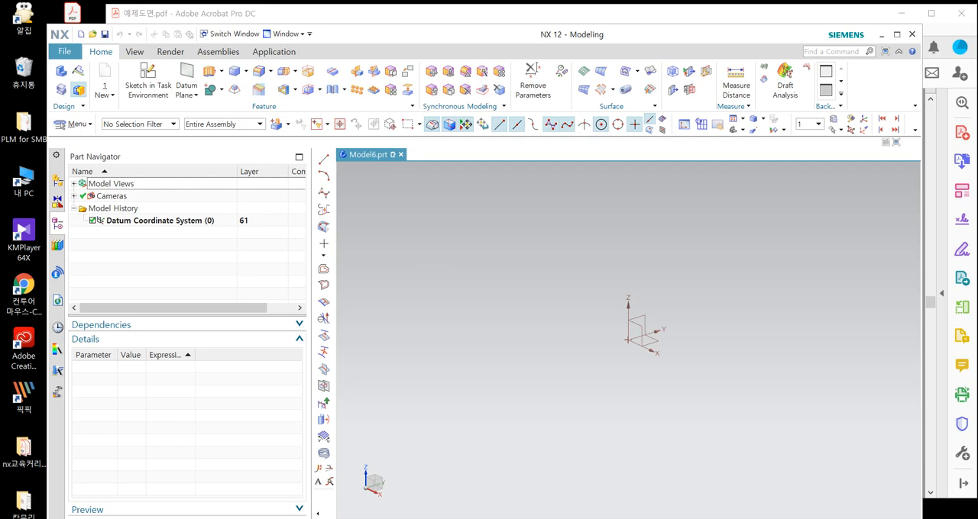
{"action": "key", "text": "alt+Tab"}
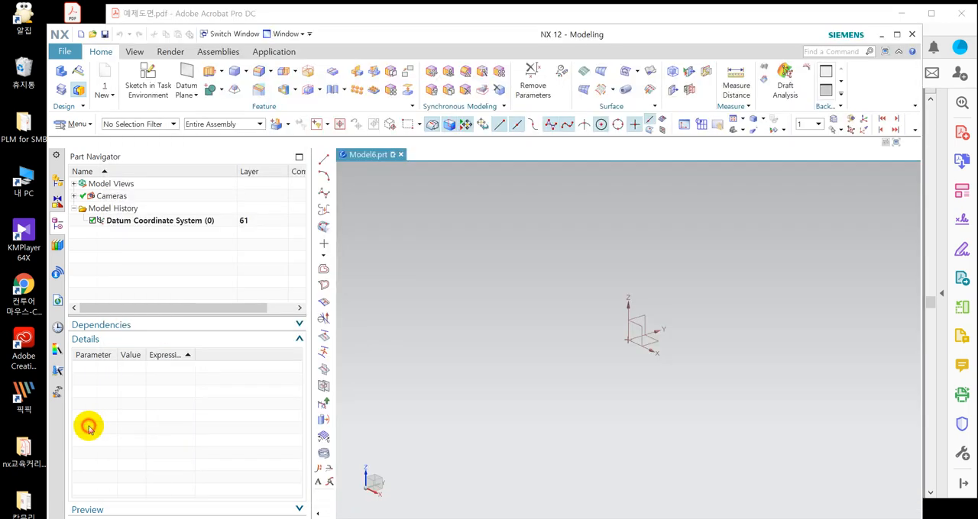
{"action": "left_click", "coordinate": [84, 424]}
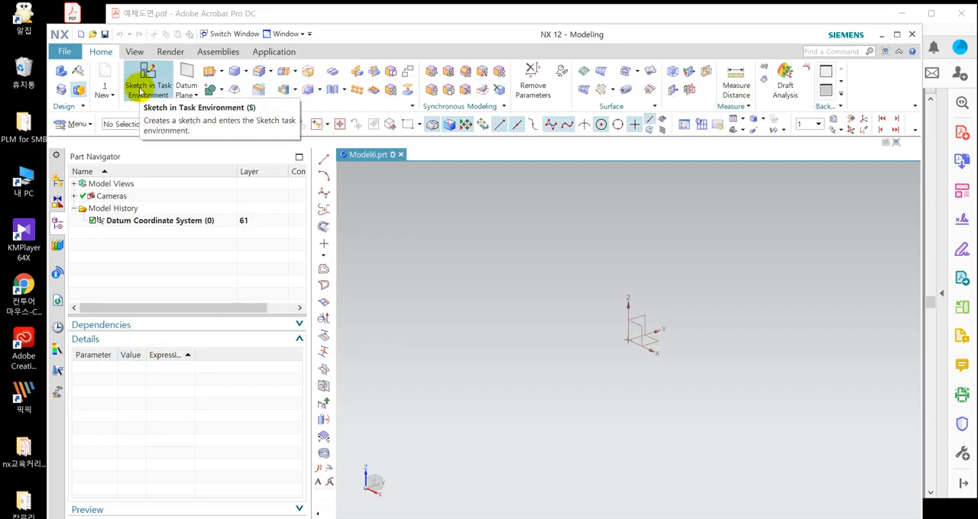
Define a datum plane offset from the XY plane of the datum coordinate system by a distance of 90/2 mm.
{"action": "left_click", "coordinate": [183, 72]}
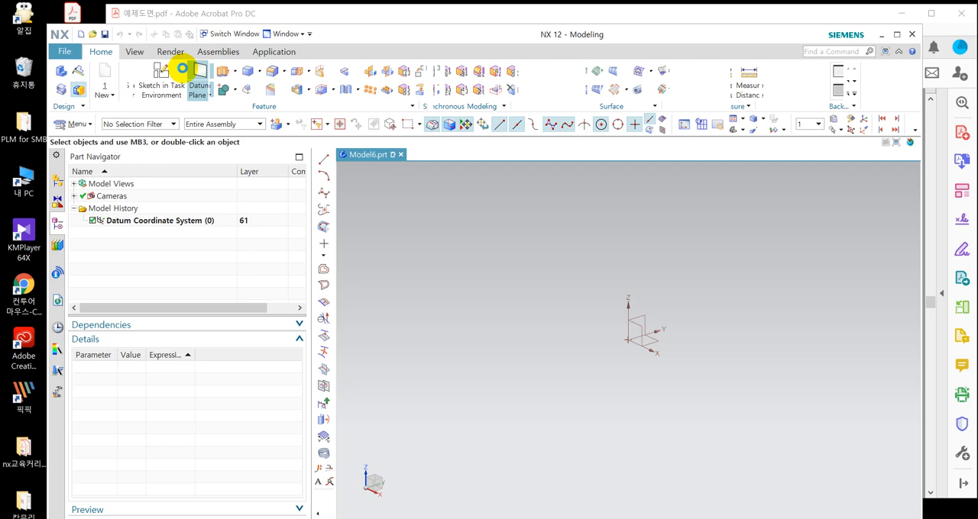
{"action": "left_click", "coordinate": [197, 95]}
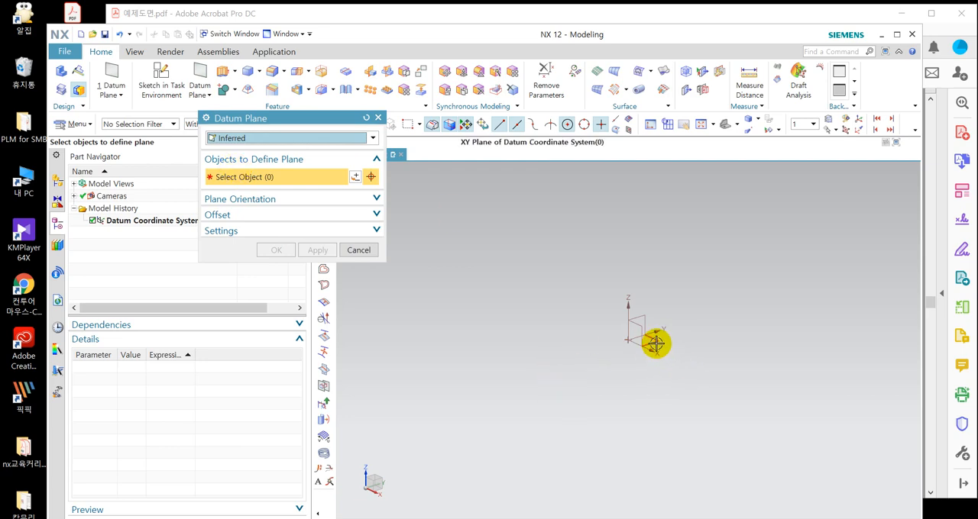
{"action": "left_click_drag", "start_coordinate": [307, 120], "coordinate": [471, 200]}
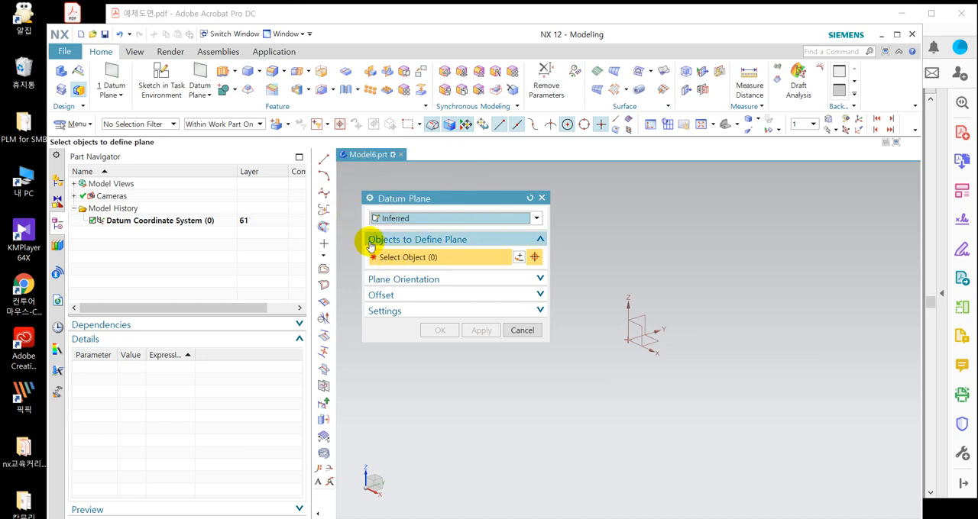
{"action": "left_click", "coordinate": [653, 340]}
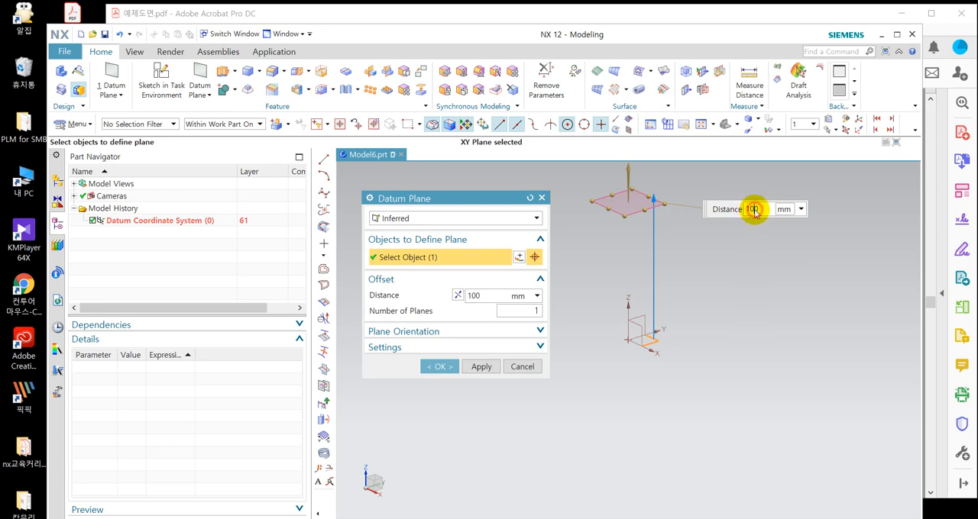
{"action": "left_click_drag", "start_coordinate": [766, 213], "coordinate": [624, 219]}
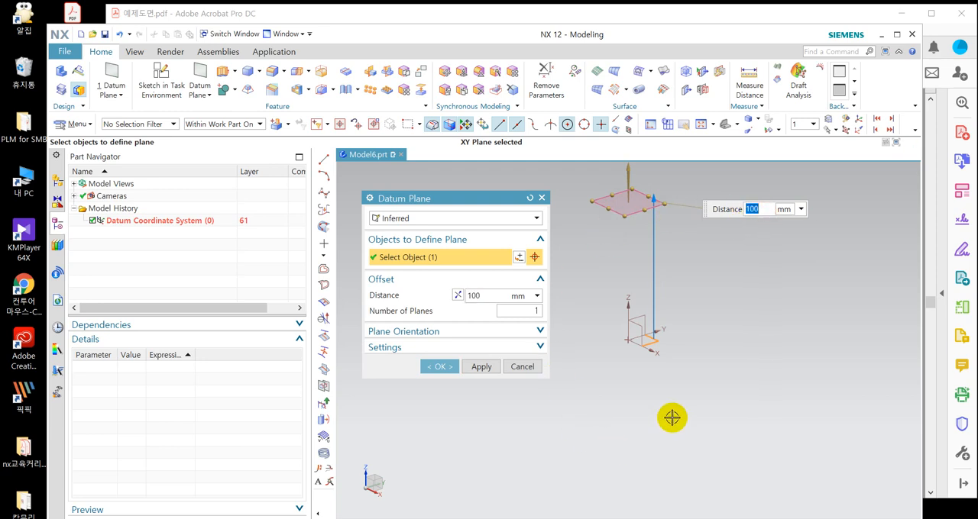
{"action": "type", "text": "45"}
{"action": "key", "text": "Return"}
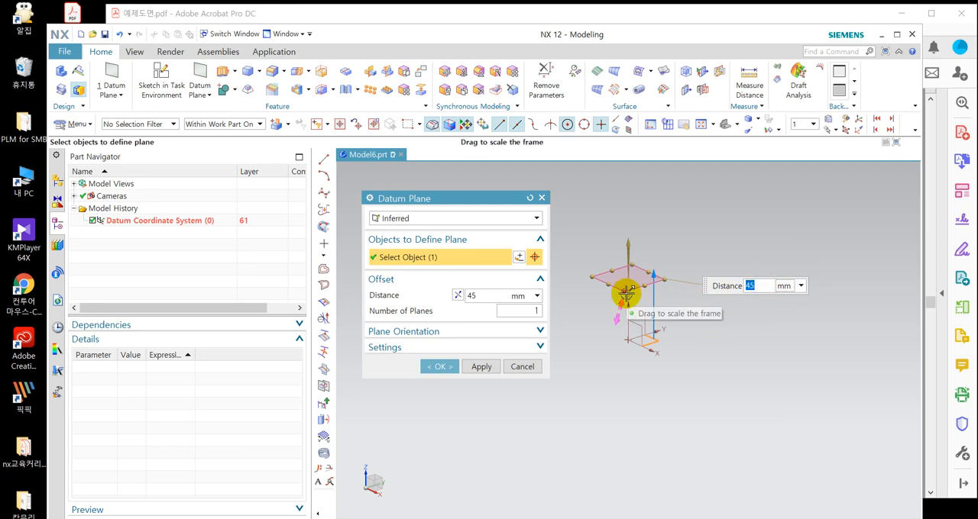
{"action": "type", "text": "90/2"}
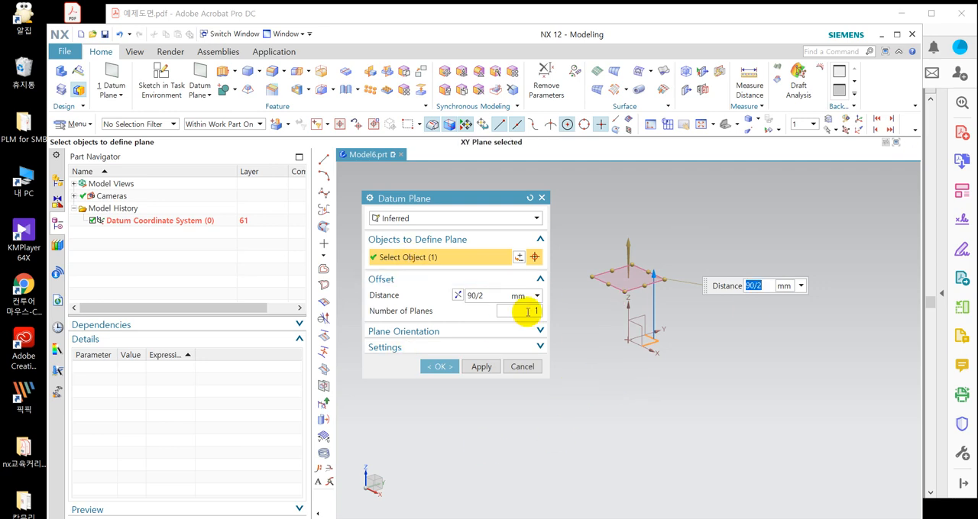
Try reversing the datum plane's normal, leave it pointing along +Z, and create the plane.
{"action": "left_click", "coordinate": [456, 338]}
{"action": "left_click_drag", "start_coordinate": [467, 200], "coordinate": [447, 137]}
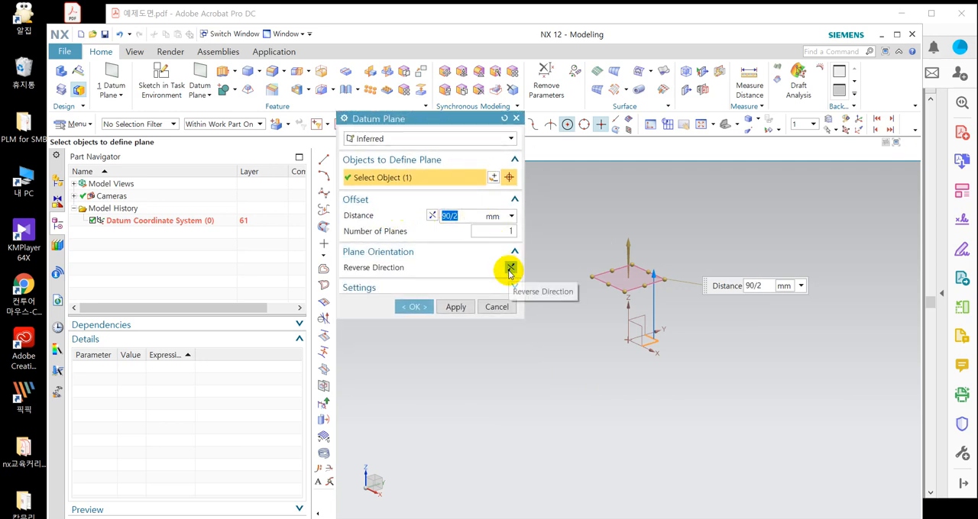
{"action": "left_click", "coordinate": [509, 270]}
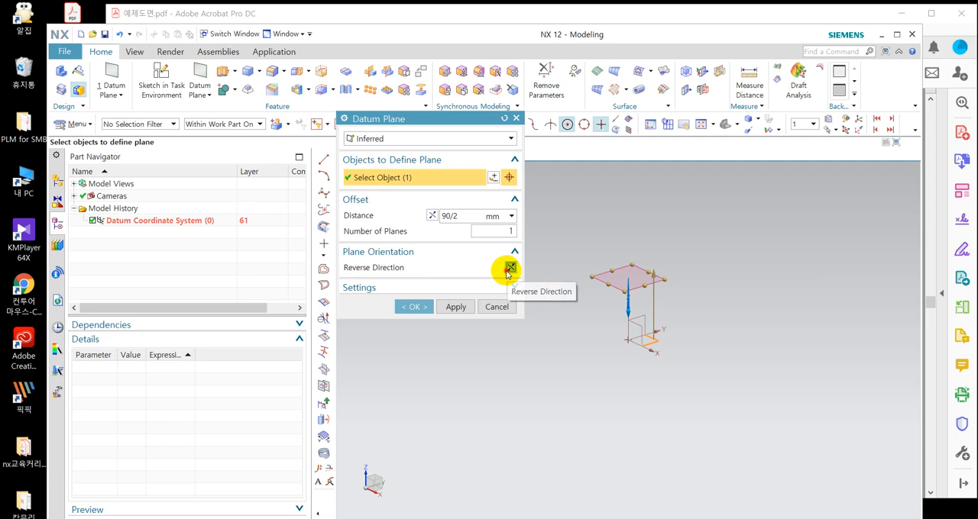
{"action": "left_click", "coordinate": [510, 270]}
{"action": "left_click", "coordinate": [510, 269]}
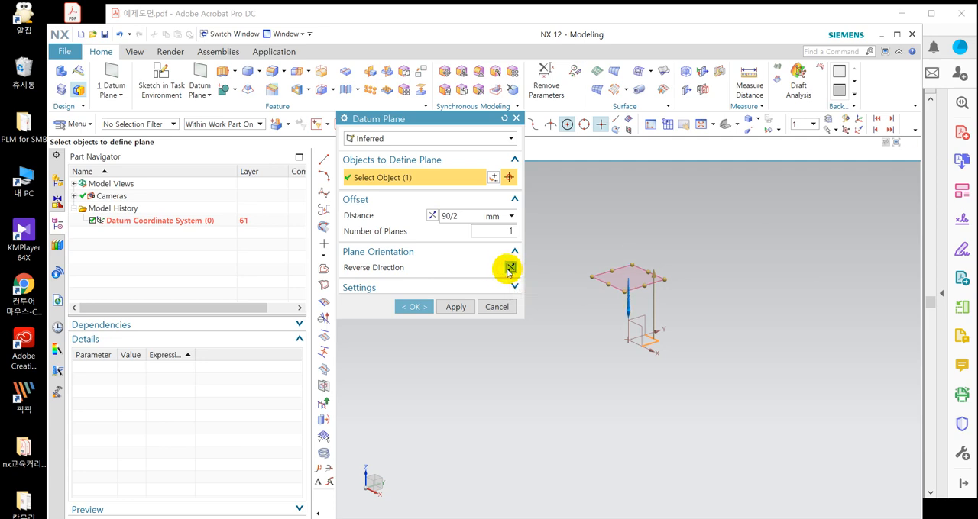
{"action": "left_click", "coordinate": [510, 269]}
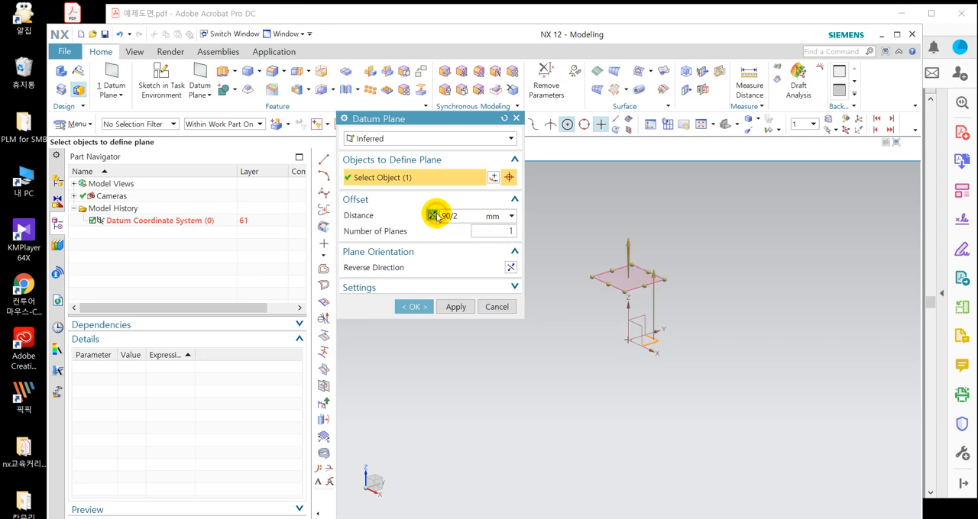
{"action": "left_click", "coordinate": [511, 268]}
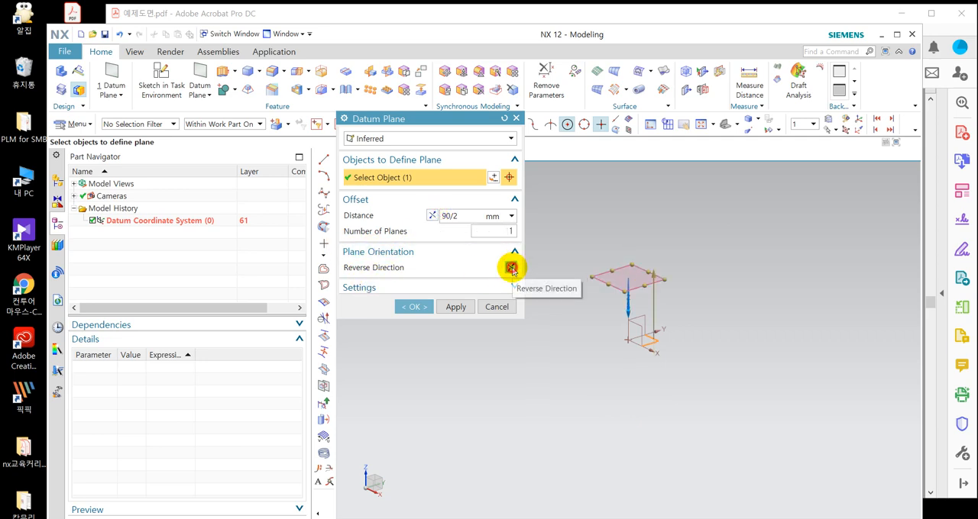
{"action": "left_click", "coordinate": [511, 268]}
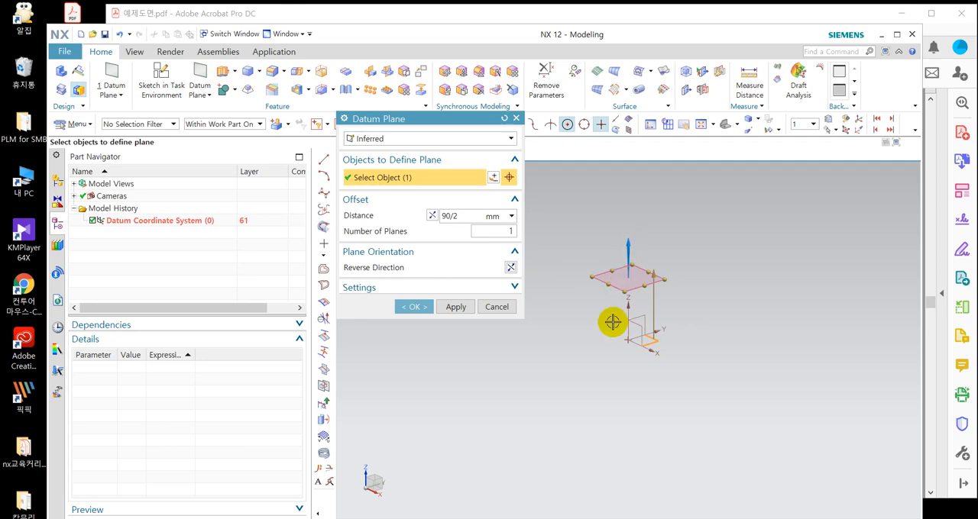
{"action": "left_click", "coordinate": [409, 307]}
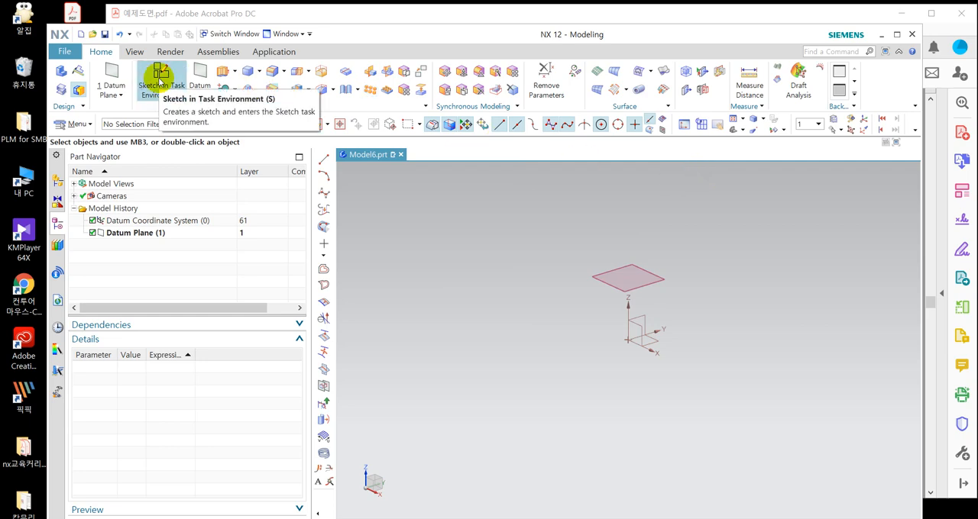
Create a sketch in the task environment on the XY plane of the datum coordinate system.
{"action": "left_click", "coordinate": [159, 78]}
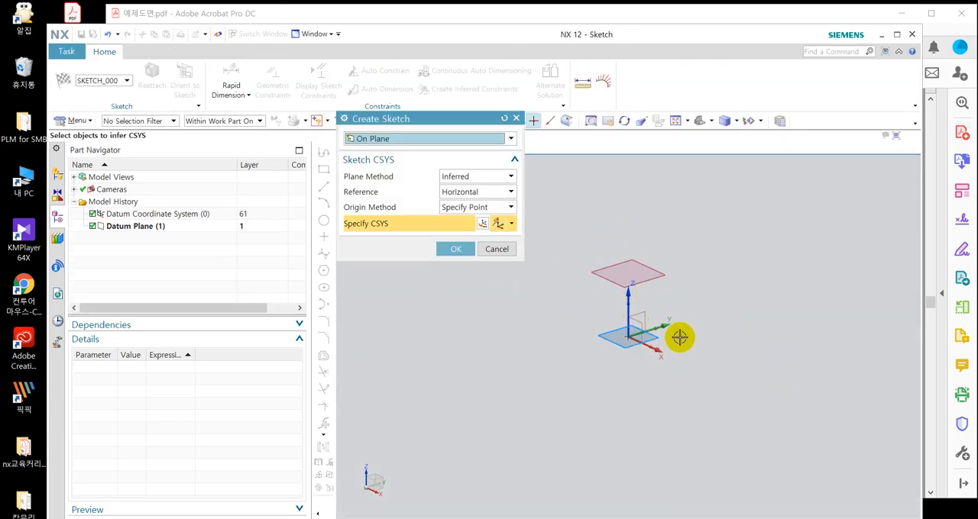
{"action": "left_click", "coordinate": [650, 340]}
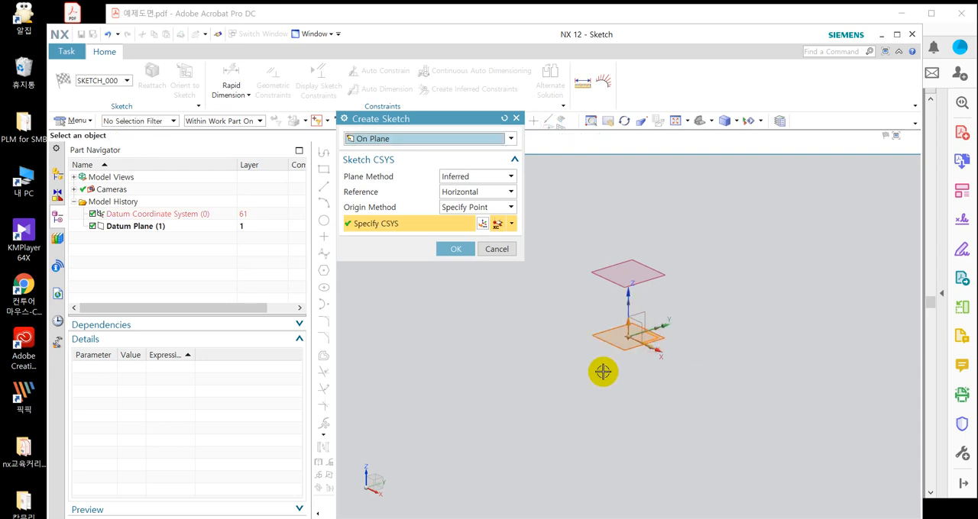
{"action": "left_click", "coordinate": [456, 249]}
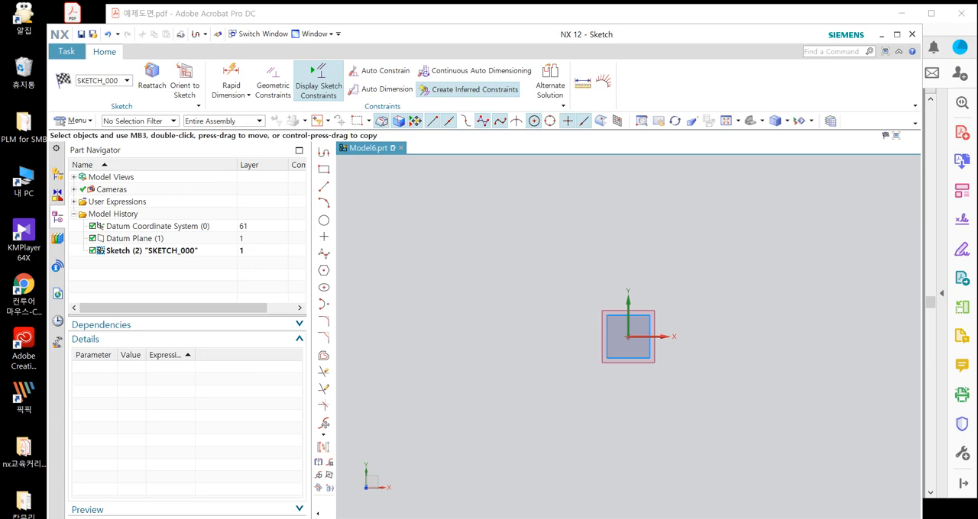
Check the exercise drawing and sketch two concentric circles centred on the sketch origin.
{"action": "key", "text": "alt+Tab"}
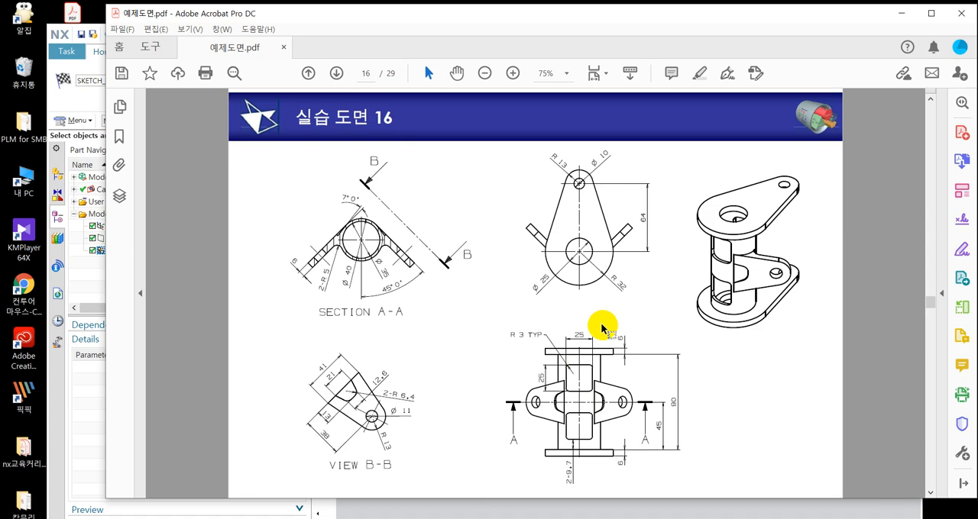
{"action": "left_click", "coordinate": [84, 415]}
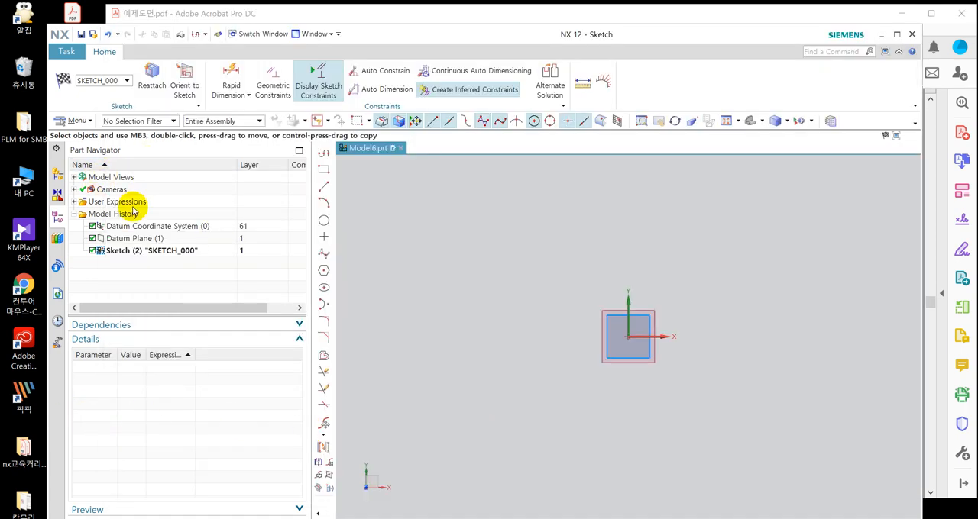
{"action": "left_click", "coordinate": [325, 220]}
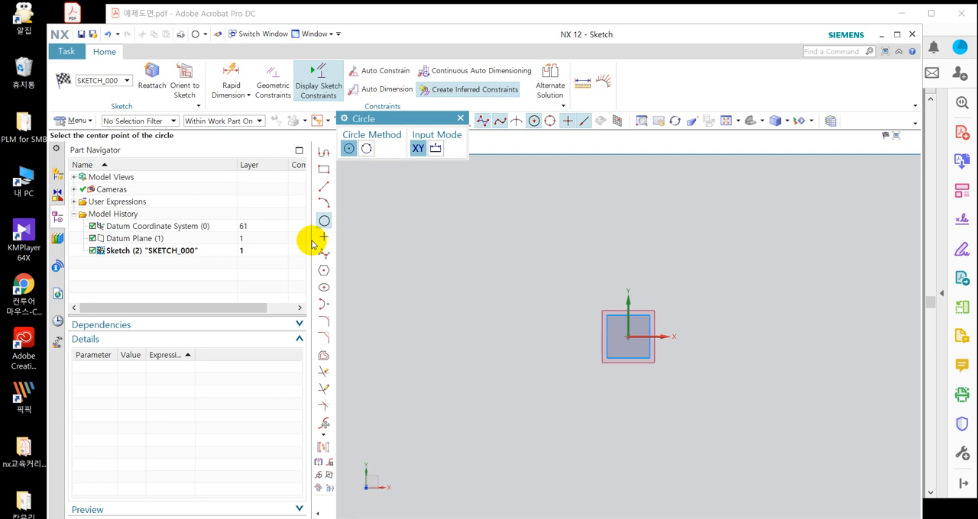
{"action": "left_click", "coordinate": [626, 337]}
{"action": "left_click", "coordinate": [649, 379]}
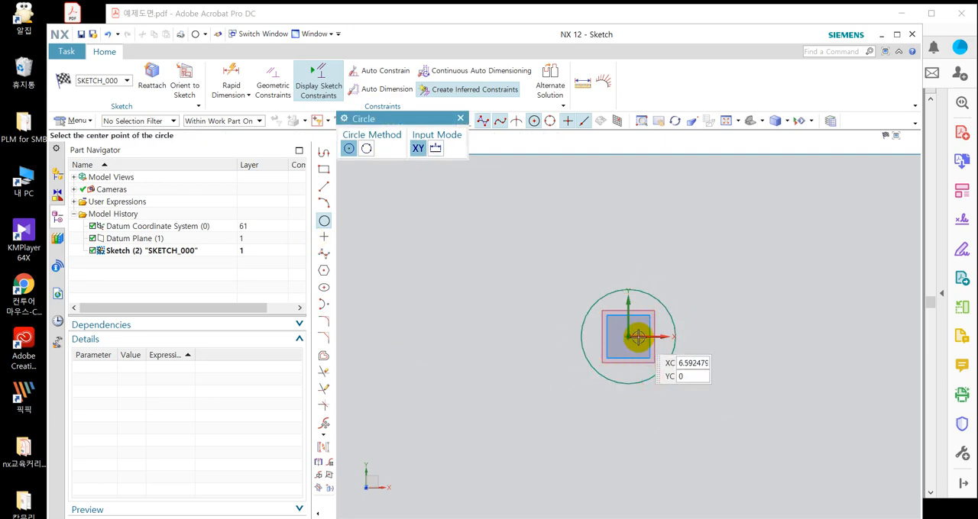
{"action": "left_click", "coordinate": [629, 336]}
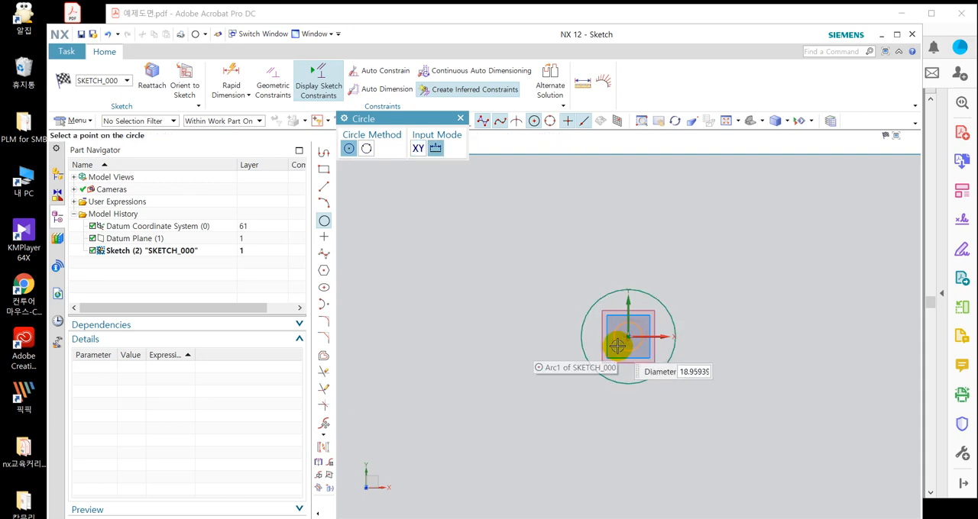
{"action": "left_click", "coordinate": [653, 364]}
{"action": "key", "text": "Escape"}
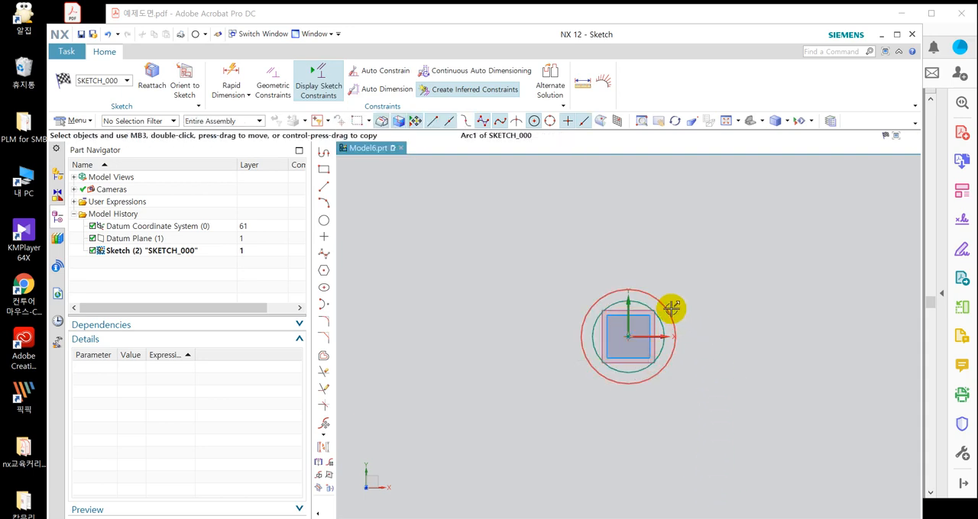
Enlarge both concentric circles freehand, the outer one to about 144 mm in diameter and the inner one slightly smaller.
{"action": "left_click_drag", "start_coordinate": [672, 308], "coordinate": [722, 312]}
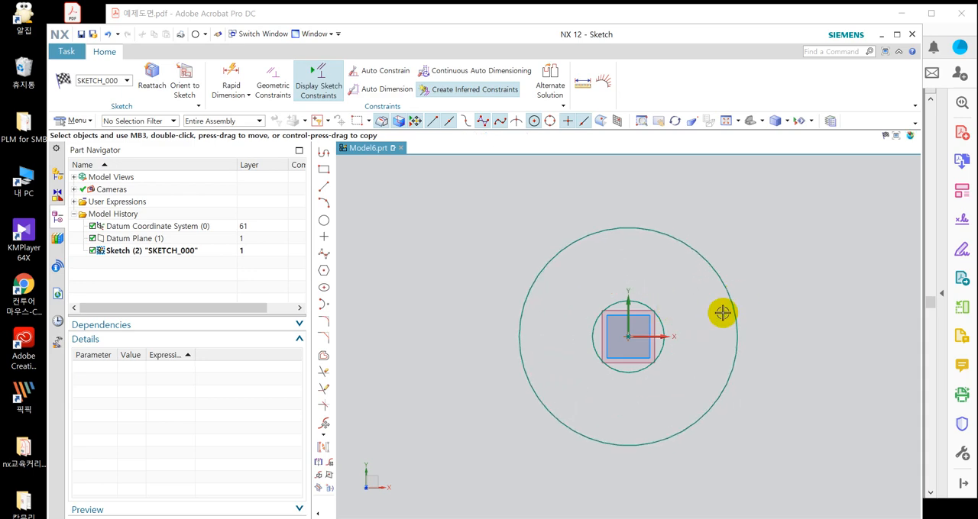
{"action": "left_click", "coordinate": [656, 319]}
{"action": "key", "text": "Escape"}
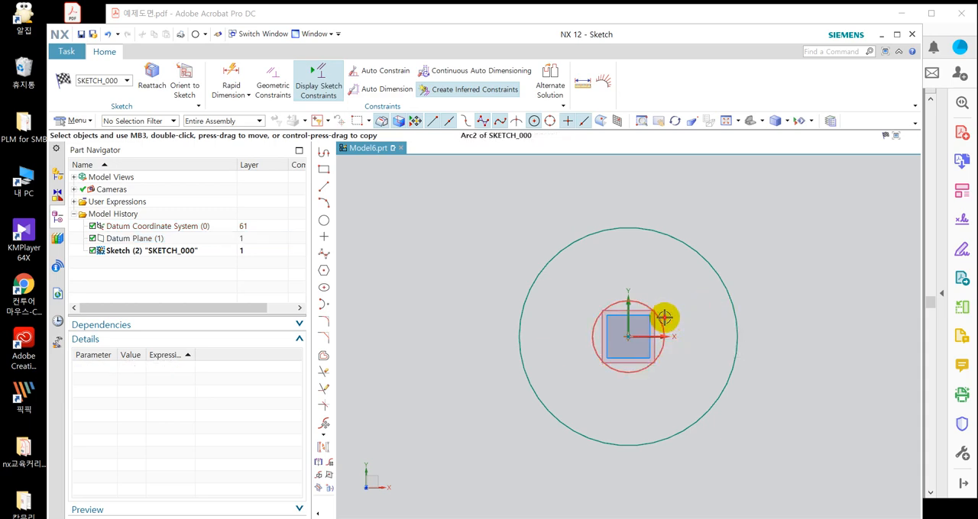
{"action": "left_click_drag", "start_coordinate": [663, 318], "coordinate": [717, 305]}
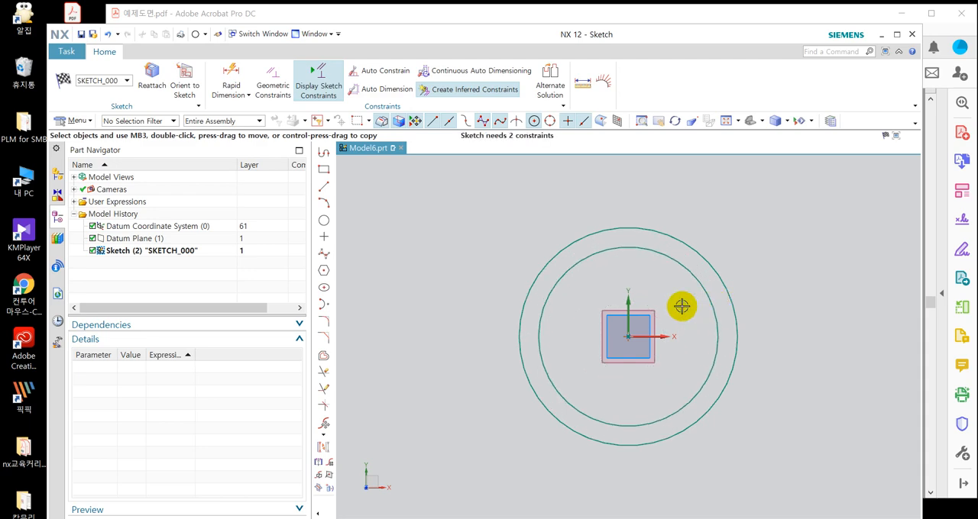
Try drawing and repositioning a separate circle away from the concentric circles, and delete it.
{"action": "left_click", "coordinate": [324, 221]}
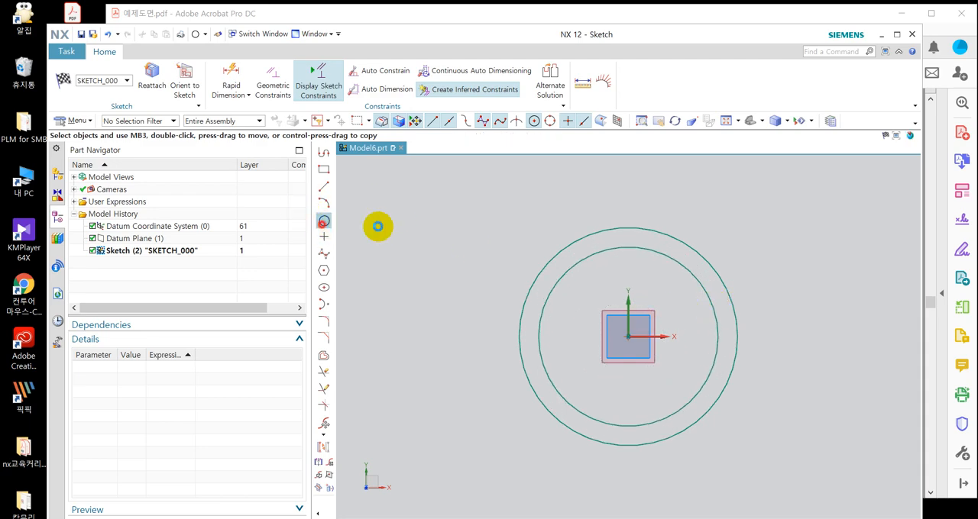
{"action": "left_click", "coordinate": [437, 215]}
{"action": "left_click", "coordinate": [472, 242]}
{"action": "key", "text": "Escape"}
{"action": "mouse_move", "coordinate": [481, 201]}
{"action": "left_mouse_down"}
{"action": "mouse_move", "coordinate": [436, 214]}
{"action": "mouse_move", "coordinate": [629, 207]}
{"action": "mouse_move", "coordinate": [835, 275]}
{"action": "mouse_move", "coordinate": [817, 337]}
{"action": "mouse_move", "coordinate": [591, 216]}
{"action": "mouse_move", "coordinate": [409, 240]}
{"action": "left_mouse_up"}
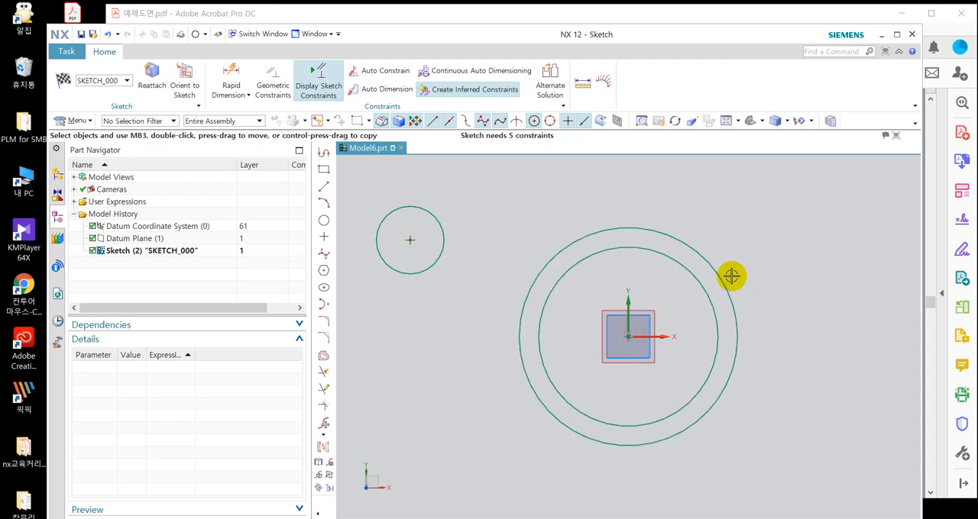
{"action": "left_click", "coordinate": [432, 213]}
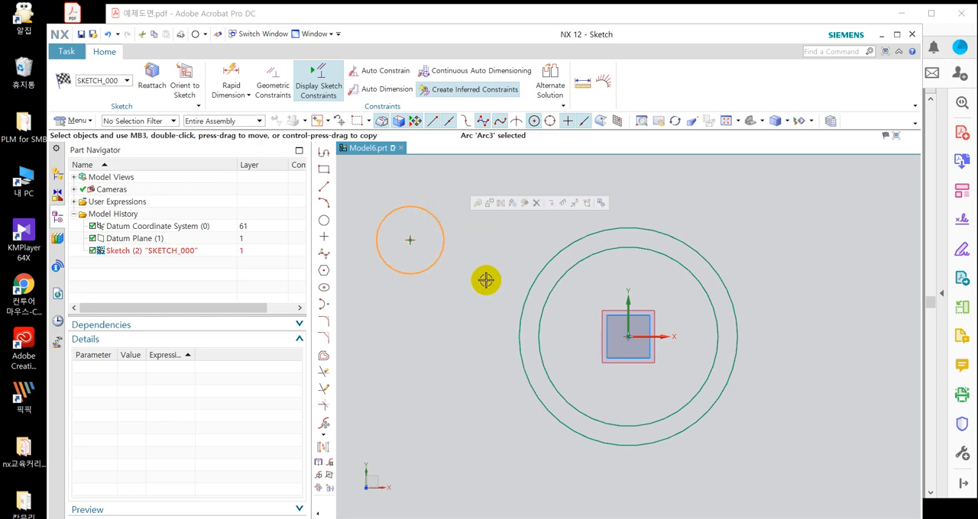
{"action": "key", "text": "Delete"}
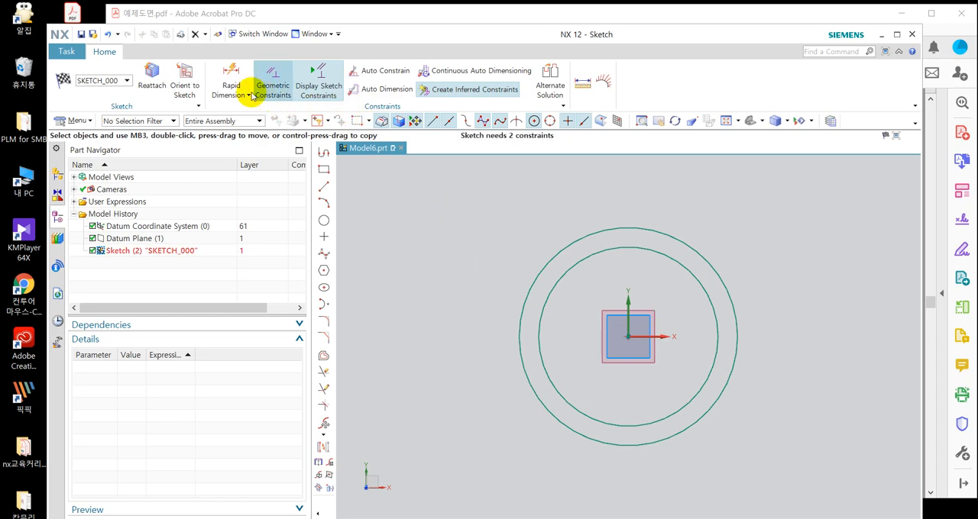
Dimension the outer circle's diameter with Rapid Dimension, using the Inferred method.
{"action": "left_click", "coordinate": [227, 69]}
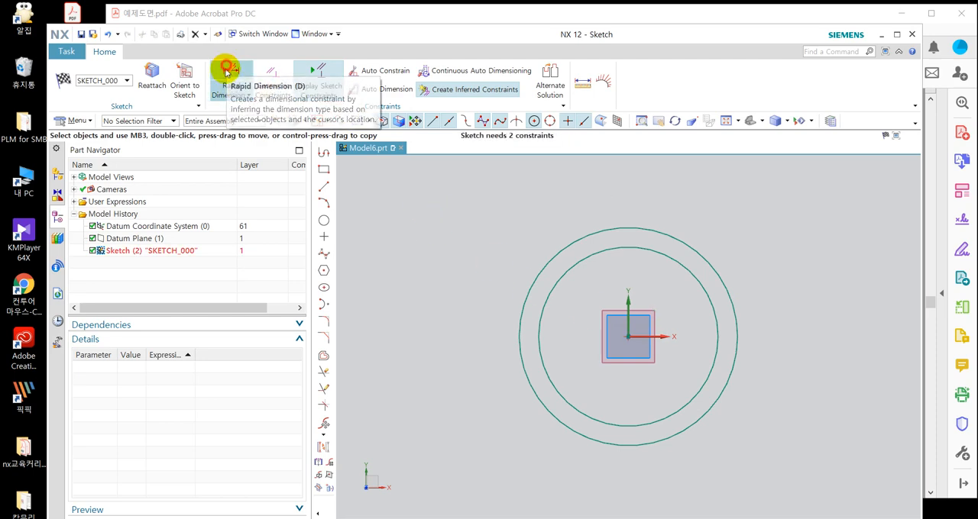
{"action": "left_click", "coordinate": [723, 279]}
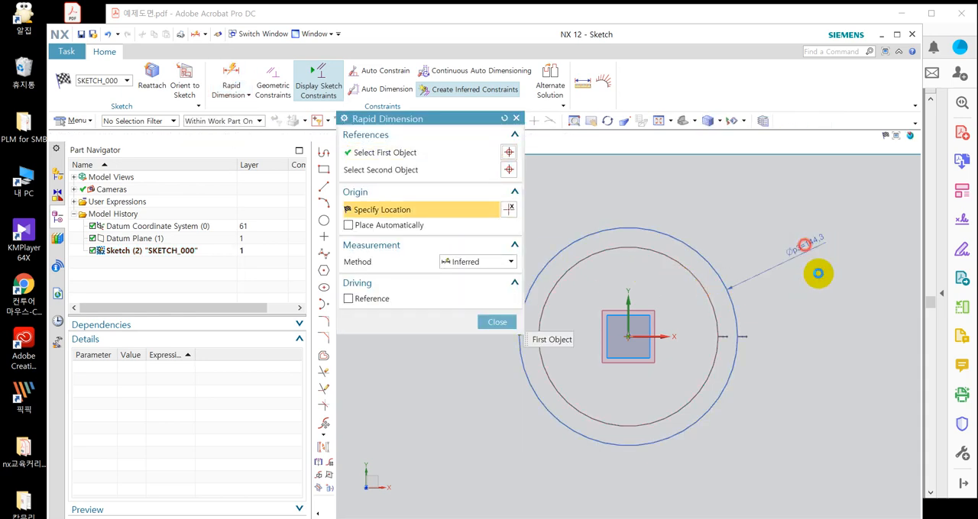
{"action": "left_click", "coordinate": [814, 272]}
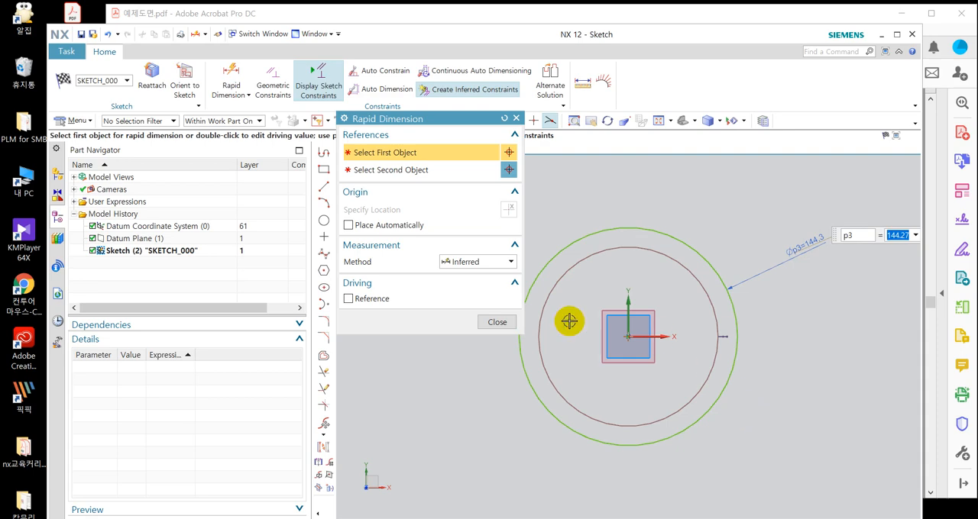
{"action": "left_click", "coordinate": [495, 321]}
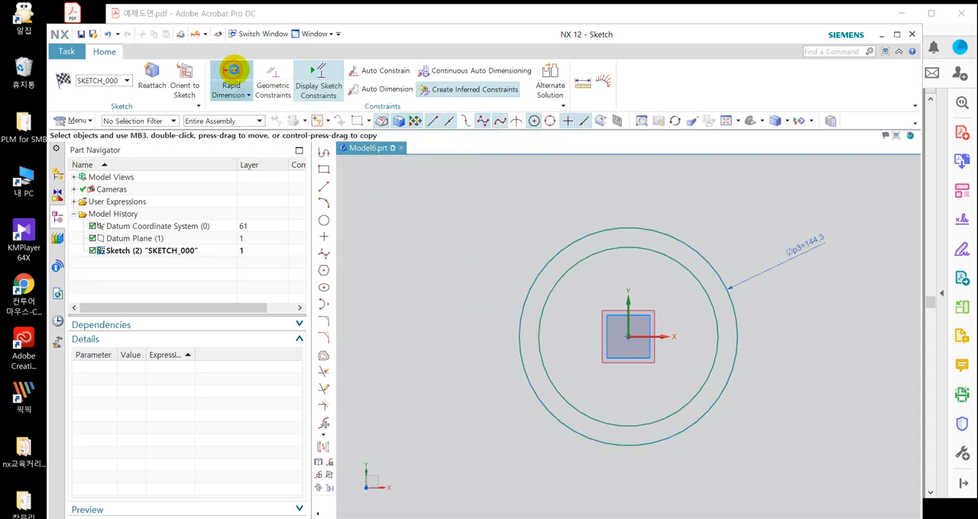
Review the measurement methods of Rapid Dimension and delete the outer circle's diameter dimension.
{"action": "left_click", "coordinate": [228, 73]}
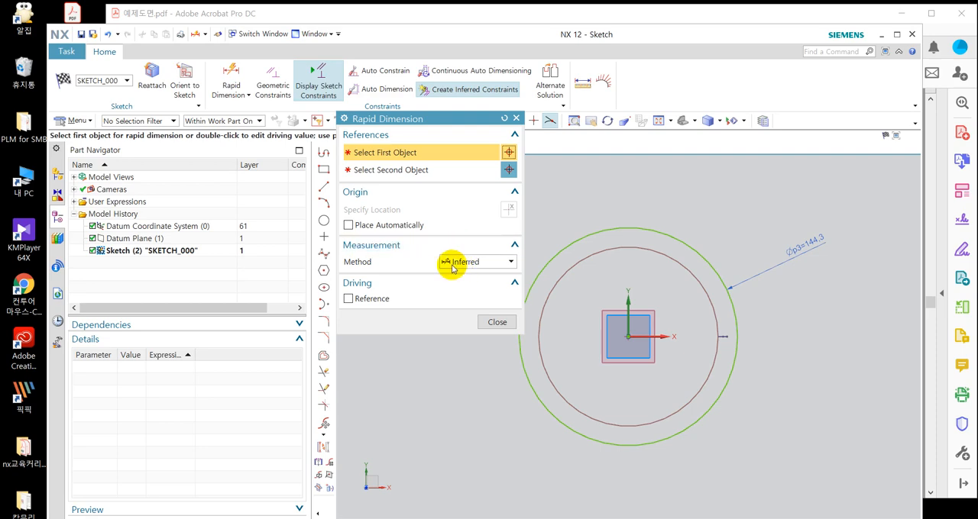
{"action": "left_click", "coordinate": [453, 263]}
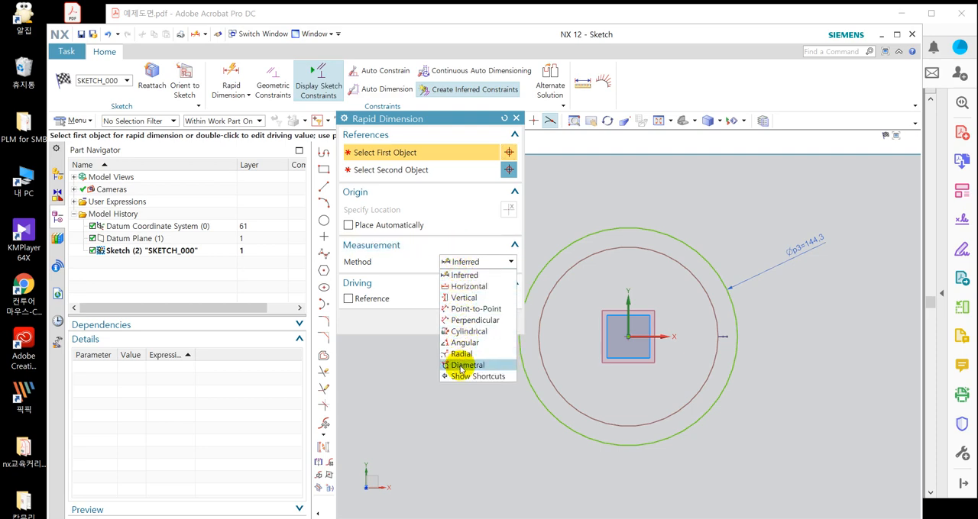
{"action": "left_click", "coordinate": [456, 250]}
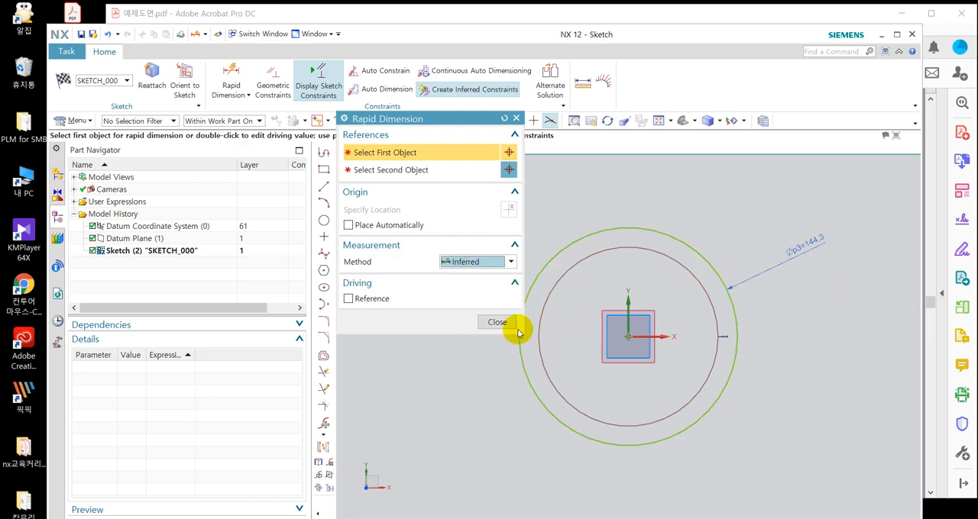
{"action": "left_click", "coordinate": [491, 324]}
{"action": "left_click", "coordinate": [810, 249]}
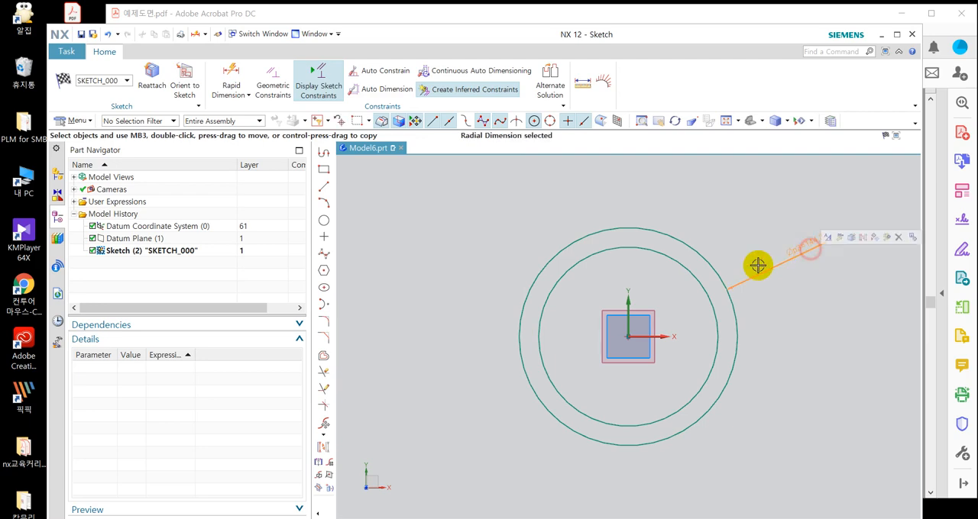
{"action": "key", "text": "Delete"}
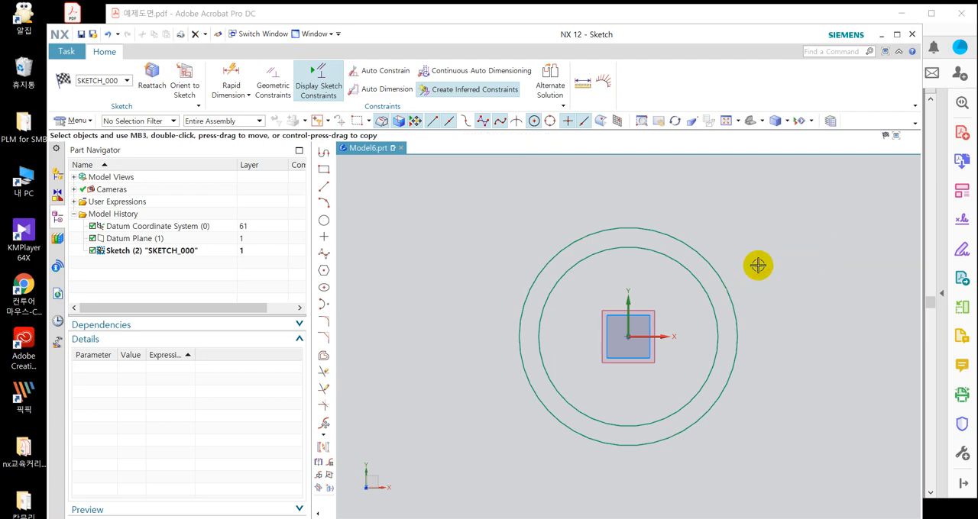
Add diameter dimensions to the outer and inner circles, placing the outer circle's value outside the geometry.
{"action": "left_click", "coordinate": [710, 255]}
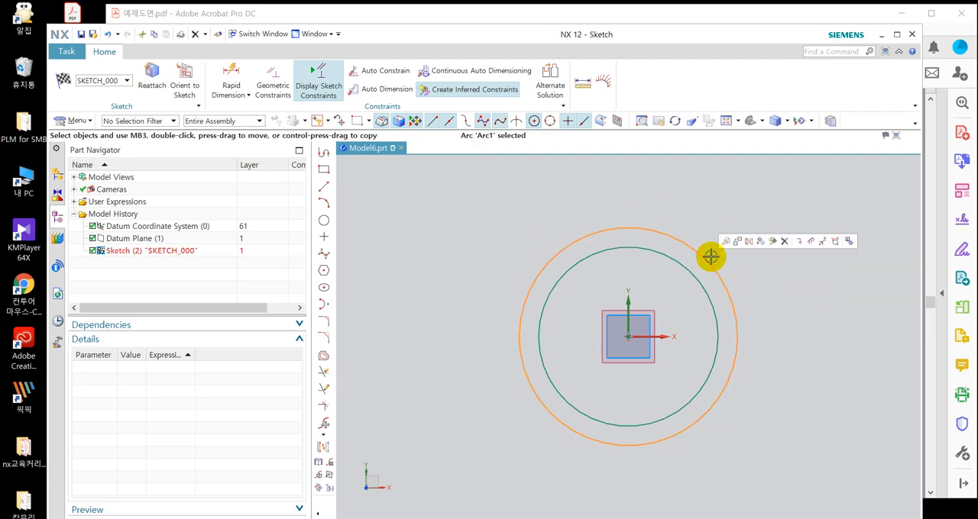
{"action": "left_click", "coordinate": [835, 241]}
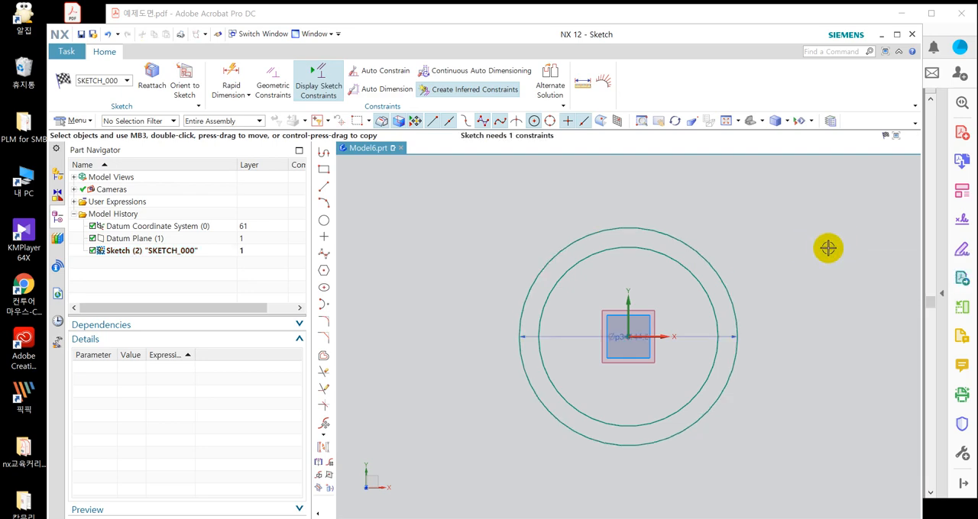
{"action": "left_click_drag", "start_coordinate": [694, 336], "coordinate": [795, 285]}
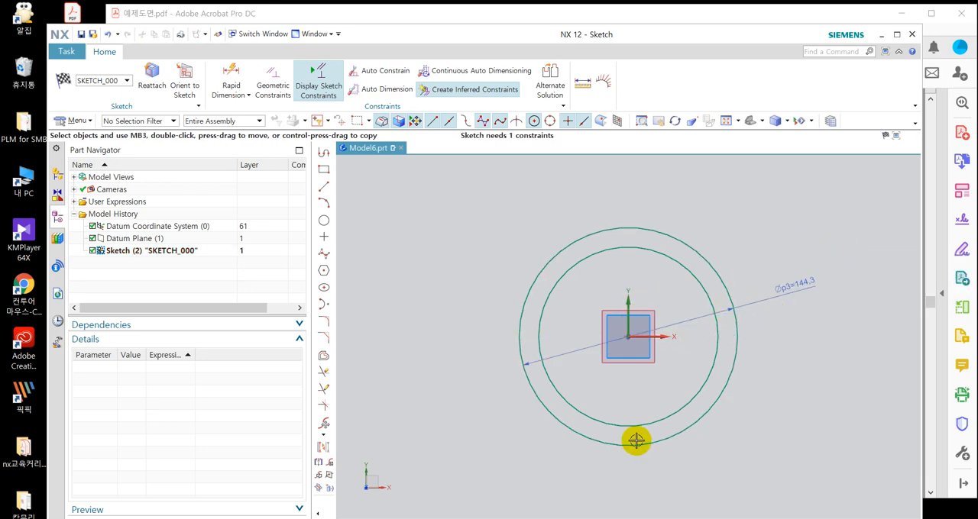
{"action": "left_click", "coordinate": [705, 286]}
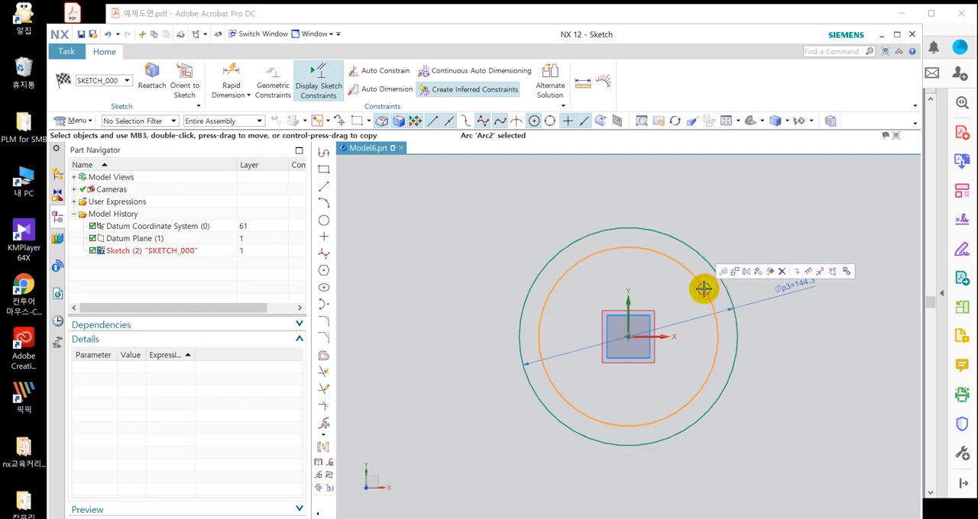
{"action": "left_click", "coordinate": [832, 273]}
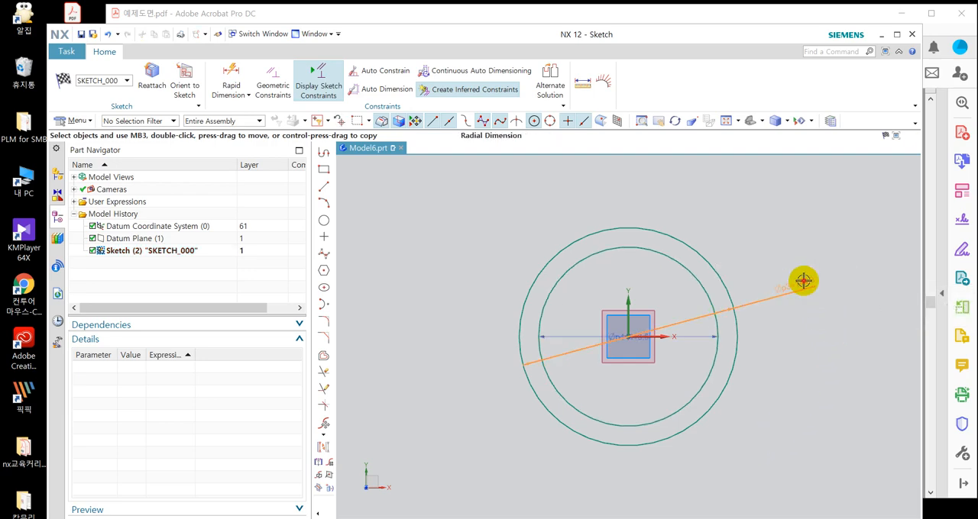
{"action": "left_click", "coordinate": [803, 280]}
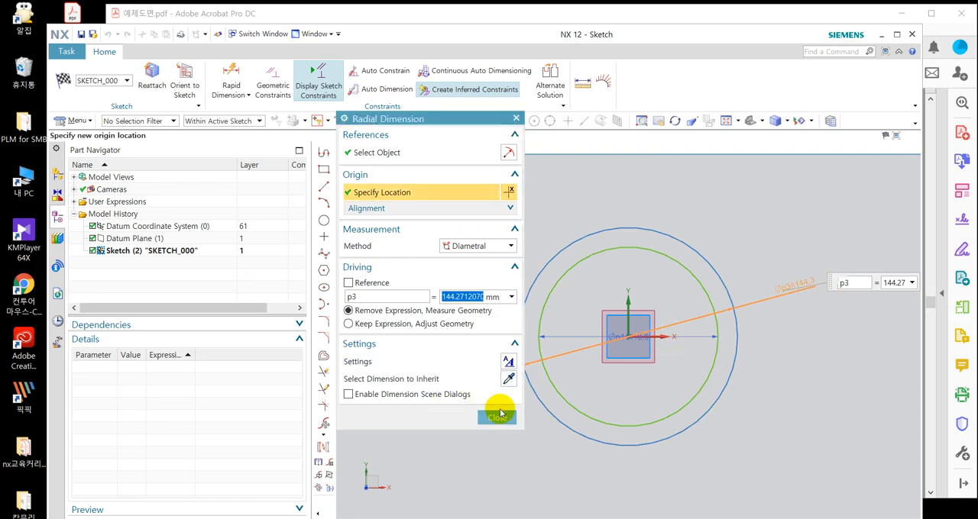
{"action": "left_click", "coordinate": [498, 416]}
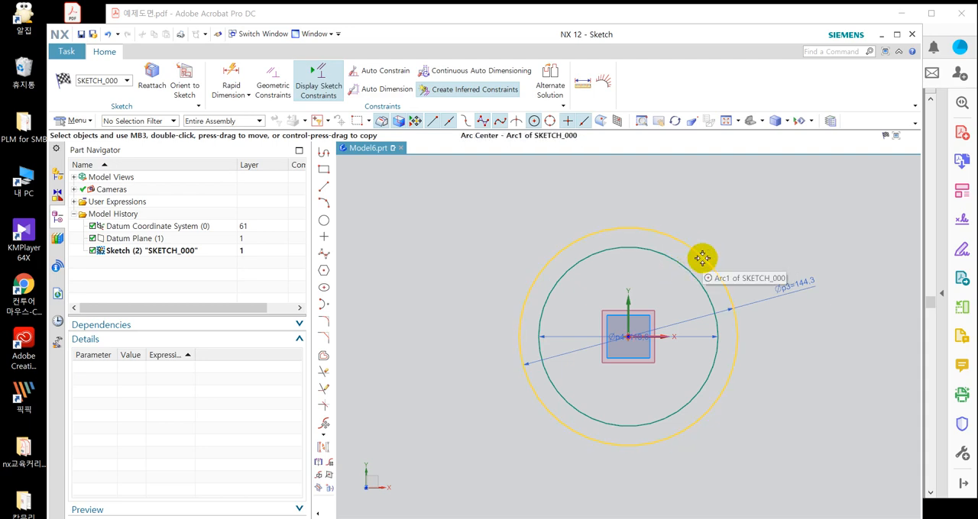
{"action": "left_click", "coordinate": [702, 258]}
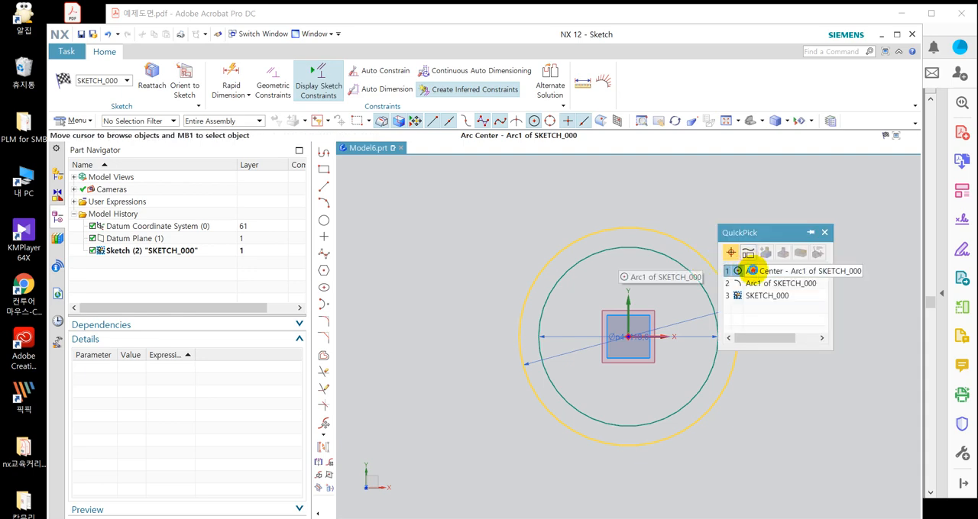
{"action": "left_click", "coordinate": [753, 269]}
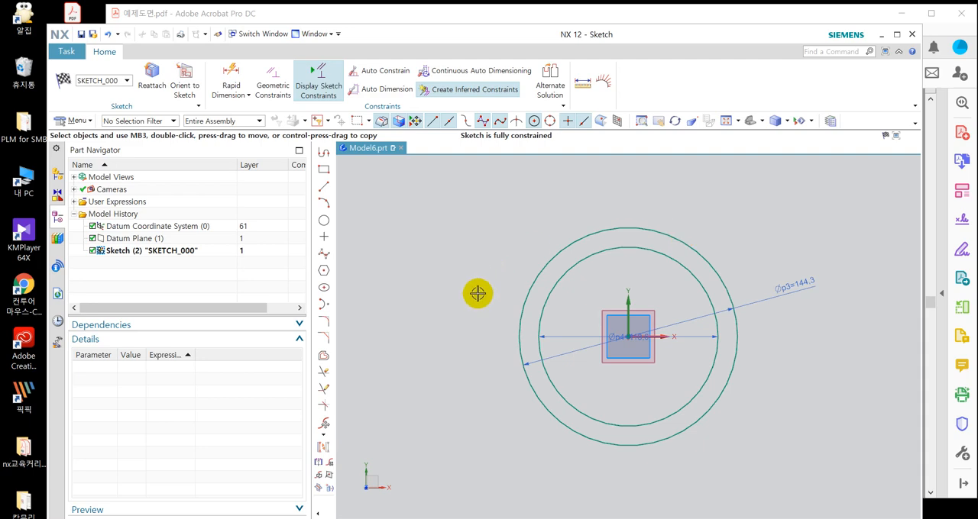
Set the outer circle's diameter to 40 mm.
{"action": "double_click", "coordinate": [780, 290]}
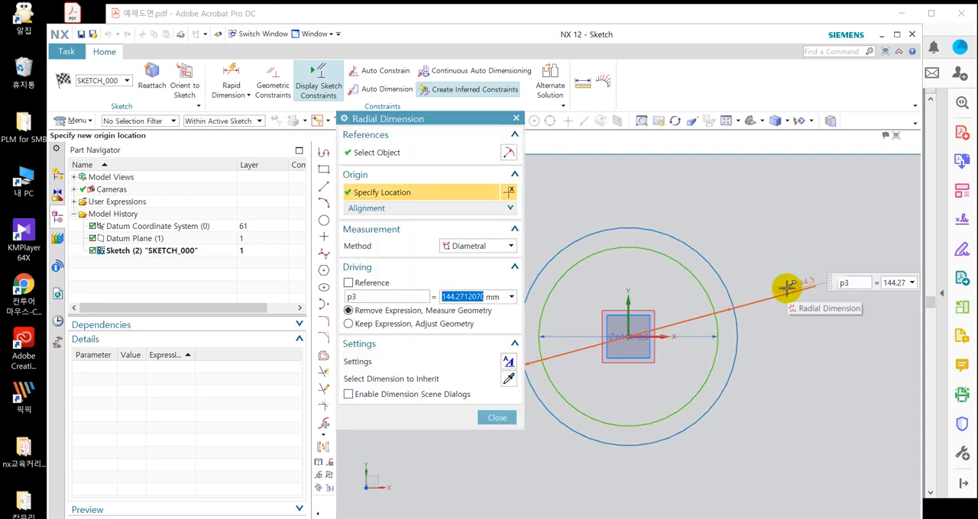
{"action": "type", "text": "40"}
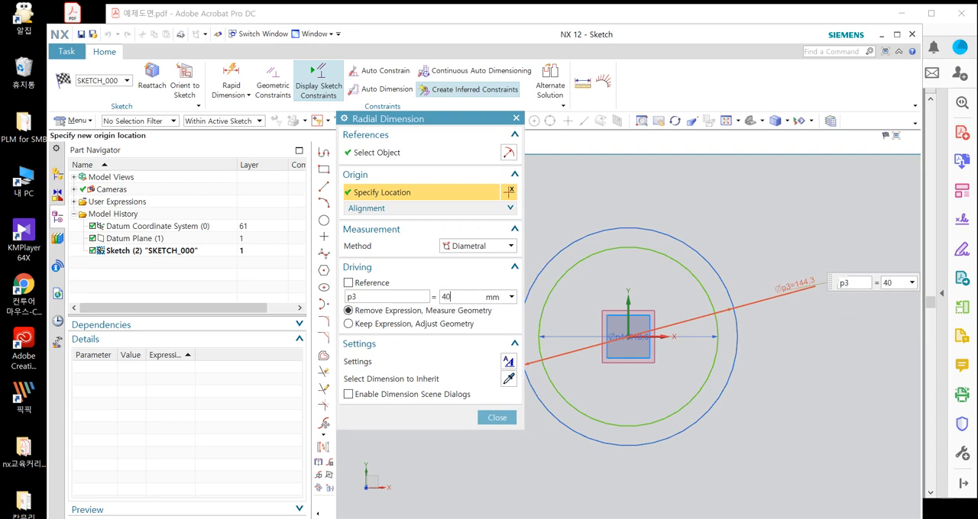
{"action": "key", "text": "Return"}
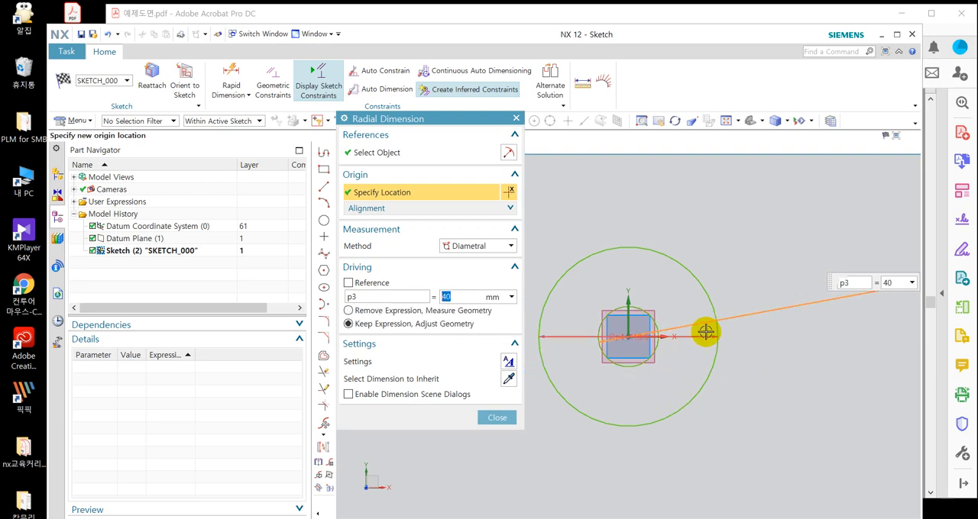
Set the inner circle's diameter to 35 mm and finish the base sketch.
{"action": "double_click", "coordinate": [693, 333]}
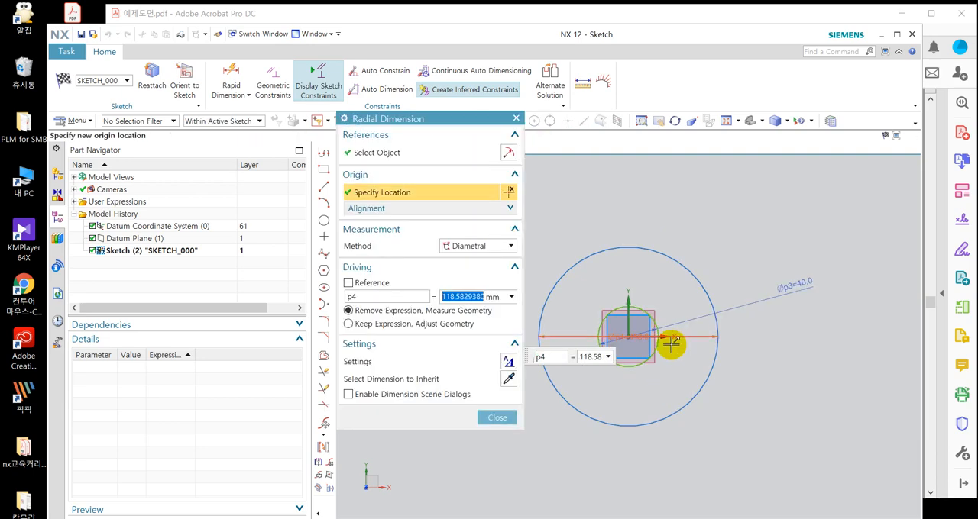
{"action": "type", "text": "35"}
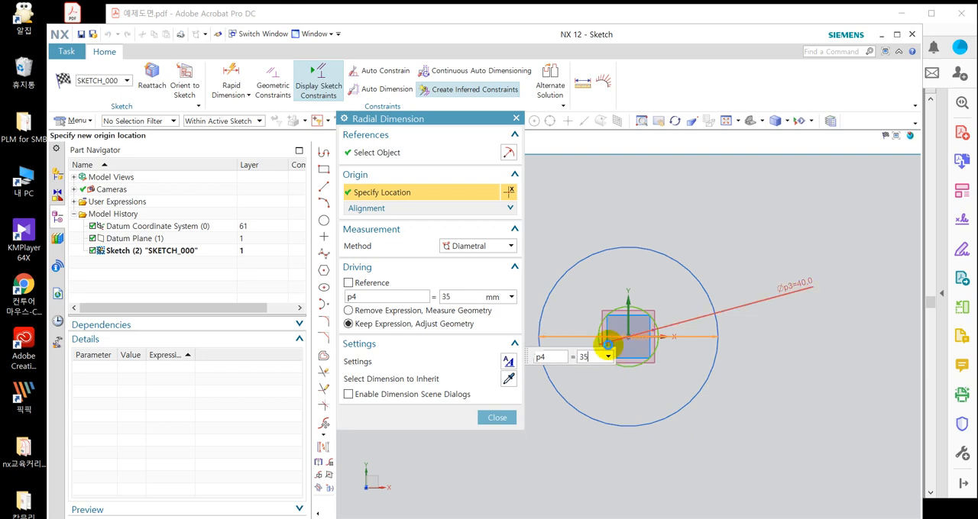
{"action": "key", "text": "Return"}
{"action": "middle_click", "coordinate": [559, 371]}
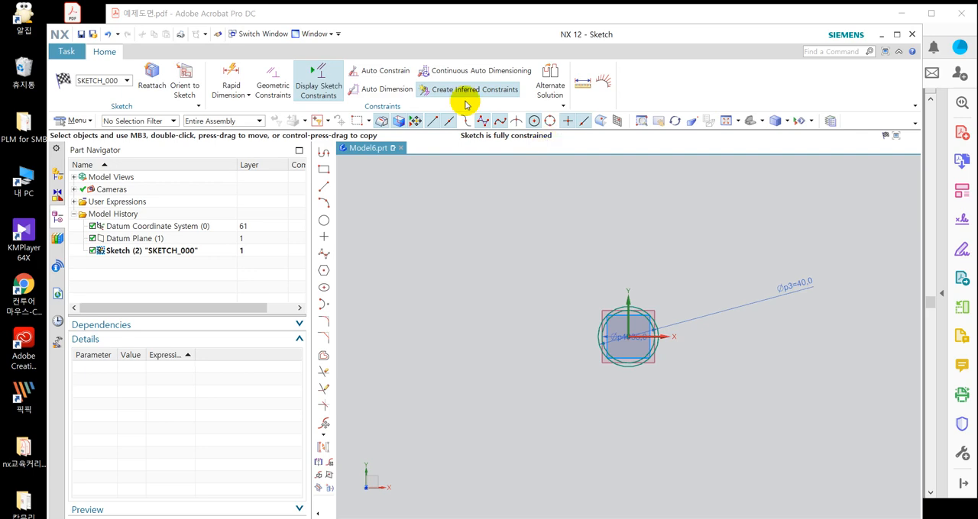
{"action": "left_click", "coordinate": [62, 81]}
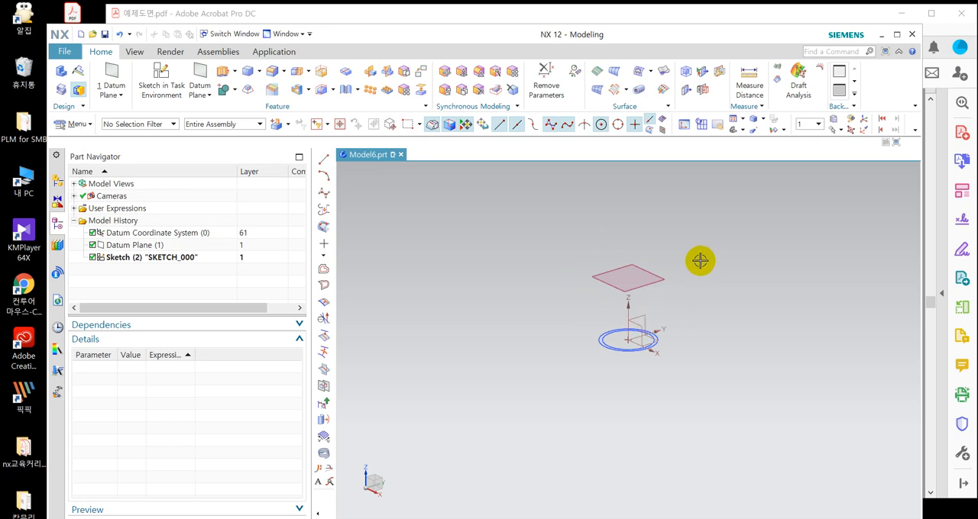
Create a sketch in the task environment on the offset datum plane above the base circles.
{"action": "left_click", "coordinate": [172, 82]}
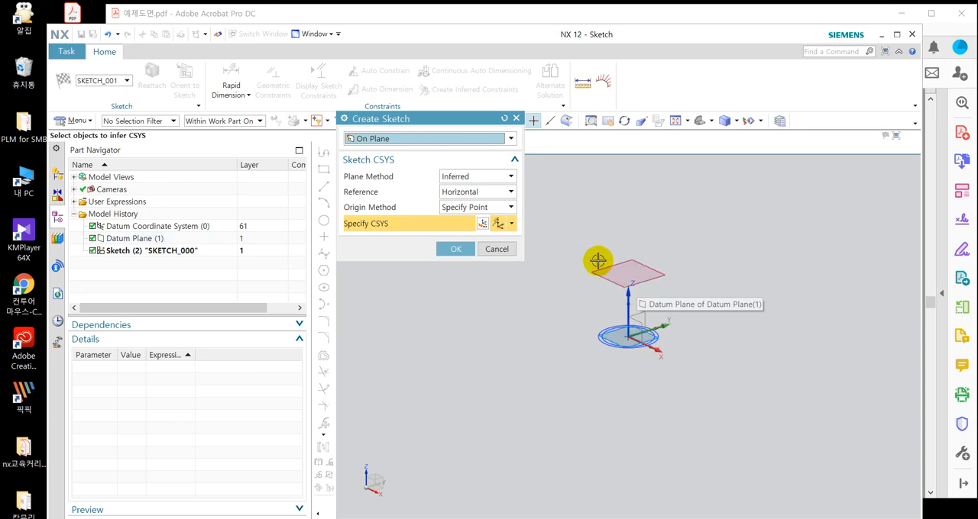
{"action": "left_click", "coordinate": [633, 284]}
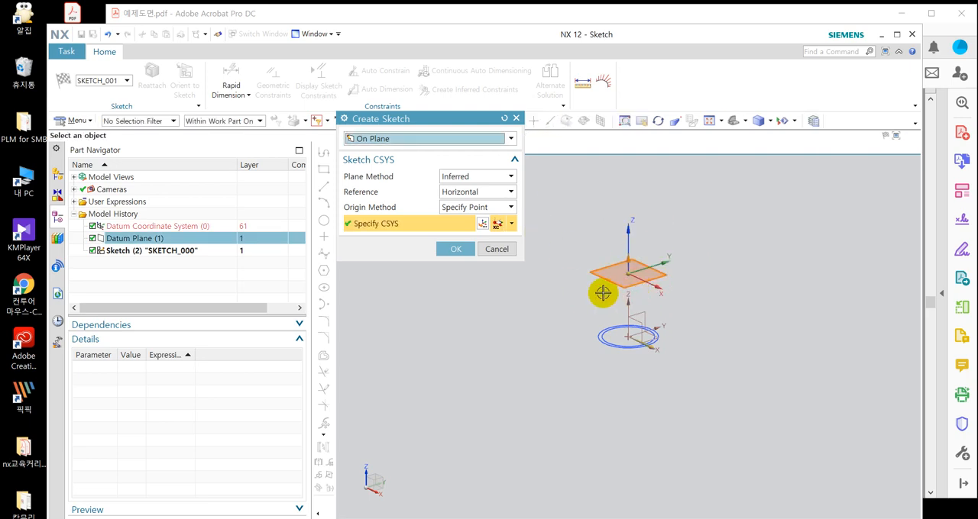
{"action": "left_click", "coordinate": [457, 250]}
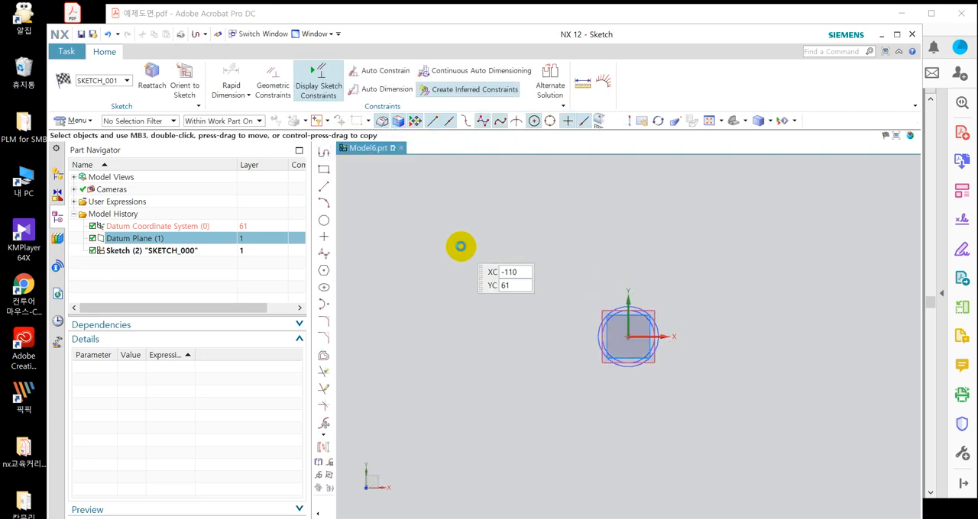
Examine the new sketch plane and the base circles from an angle, and orient the view back to the sketch plane.
{"action": "mouse_move", "coordinate": [641, 380]}
{"action": "middle_mouse_down"}
{"action": "mouse_move", "coordinate": [650, 328]}
{"action": "mouse_move", "coordinate": [620, 323]}
{"action": "mouse_move", "coordinate": [687, 351]}
{"action": "middle_mouse_up"}
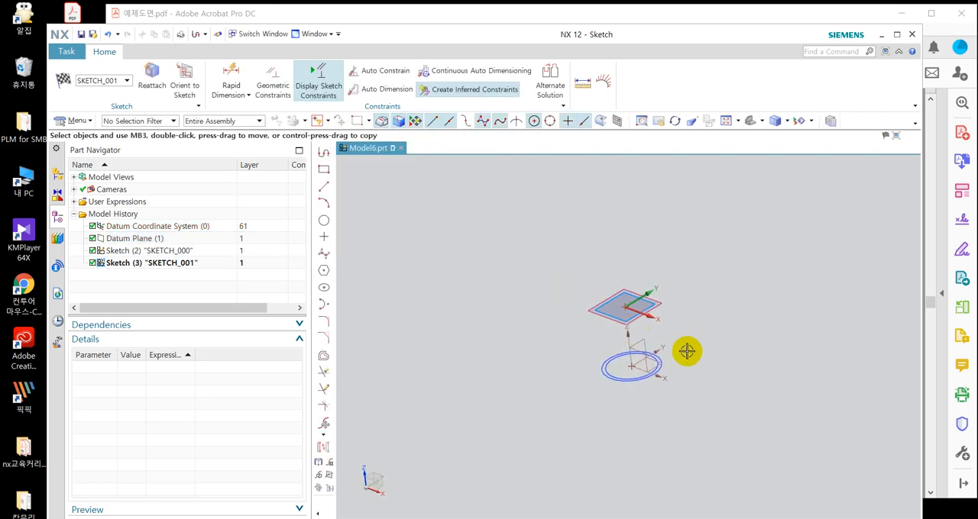
{"action": "scroll", "coordinate": [686, 351], "scroll_direction": "up", "scroll_amount": 2}
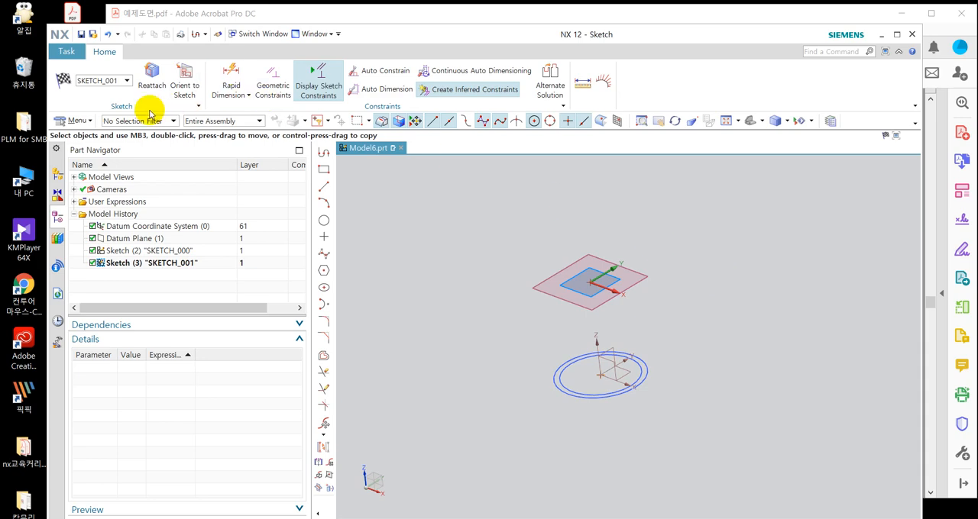
{"action": "mouse_move", "coordinate": [674, 278]}
{"action": "middle_mouse_down"}
{"action": "mouse_move", "coordinate": [683, 301]}
{"action": "mouse_move", "coordinate": [635, 323]}
{"action": "mouse_move", "coordinate": [687, 305]}
{"action": "mouse_move", "coordinate": [699, 283]}
{"action": "mouse_move", "coordinate": [661, 276]}
{"action": "middle_mouse_up"}
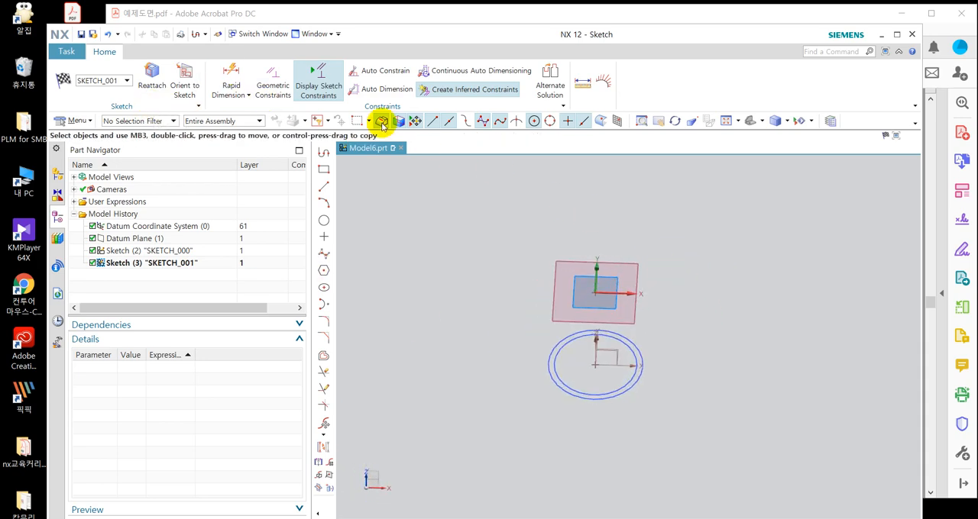
{"action": "left_click", "coordinate": [180, 87]}
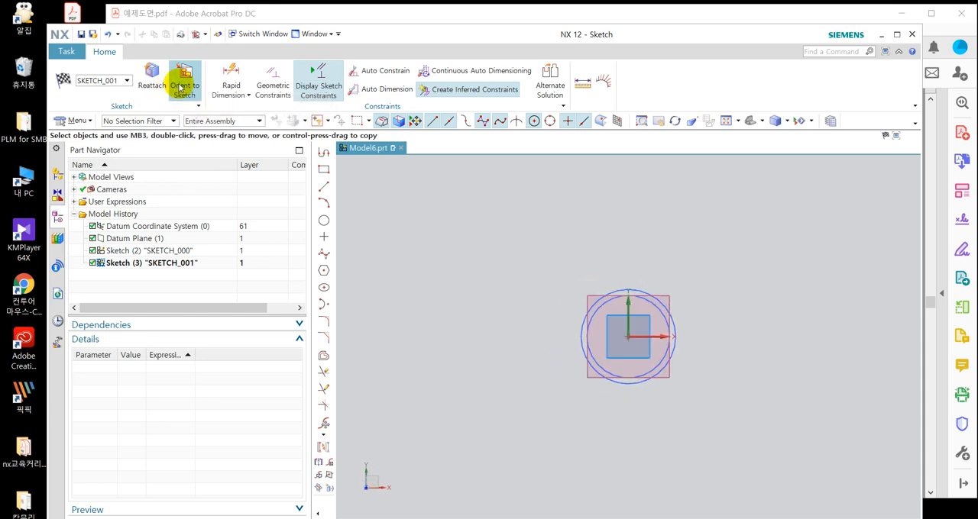
{"action": "mouse_move", "coordinate": [768, 295]}
{"action": "middle_mouse_down"}
{"action": "mouse_move", "coordinate": [733, 238]}
{"action": "mouse_move", "coordinate": [701, 237]}
{"action": "middle_mouse_up"}
{"action": "right_click", "coordinate": [701, 238]}
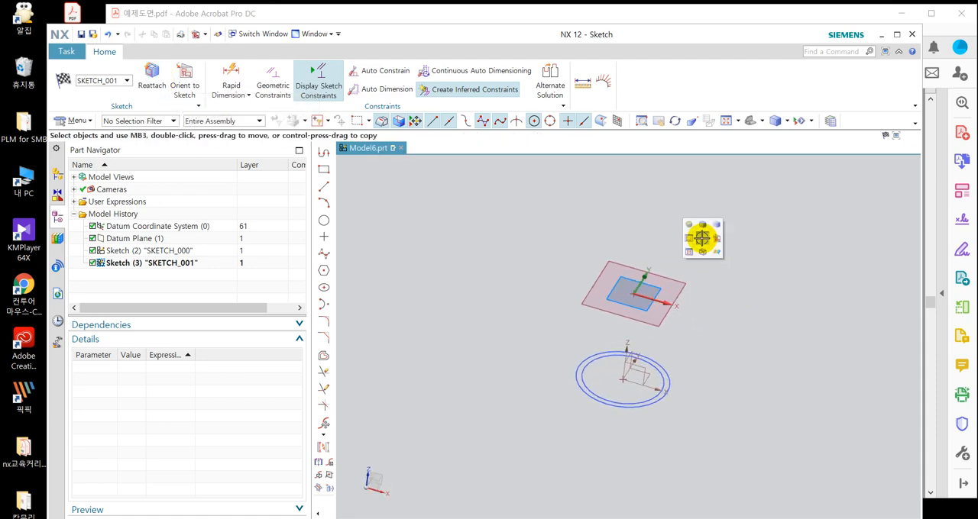
{"action": "key", "text": "F8"}
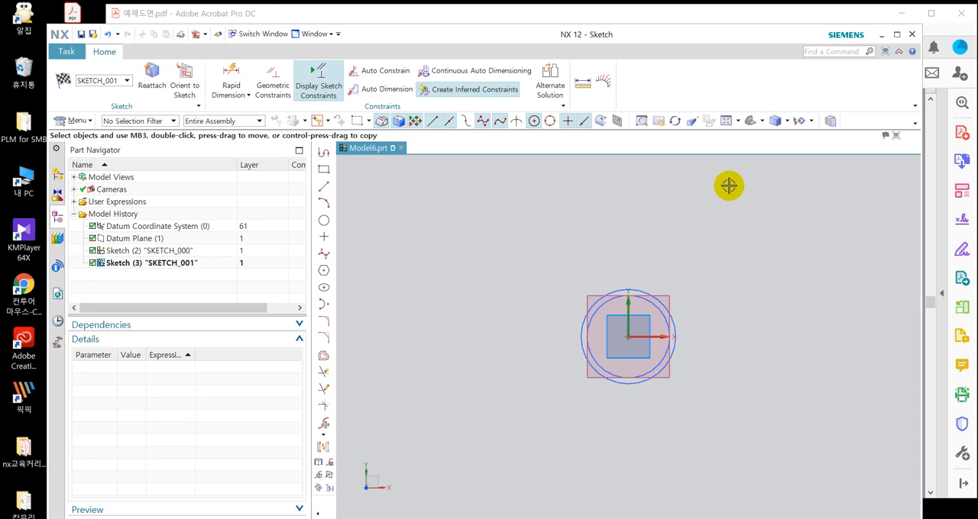
Limit the selection scope to Within Active Sketch Only.
{"action": "left_click", "coordinate": [260, 121]}
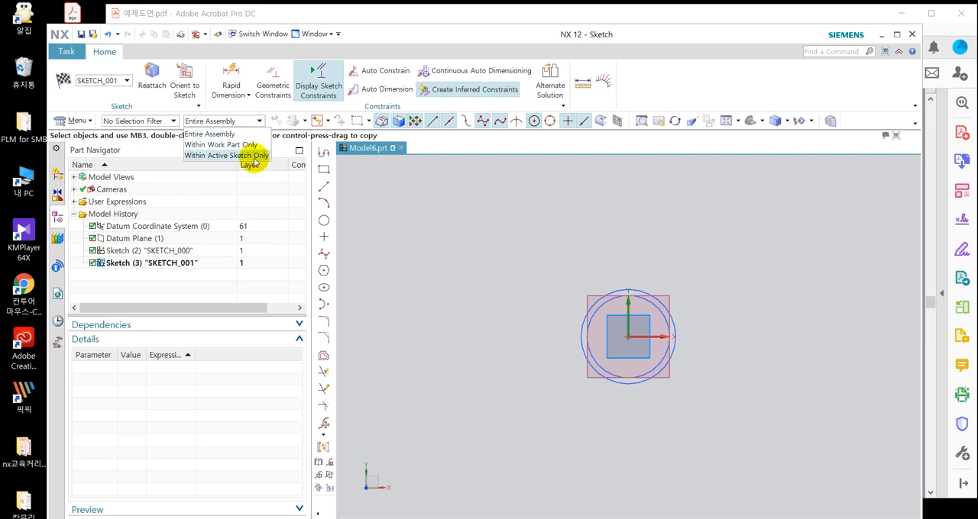
{"action": "left_click", "coordinate": [205, 156]}
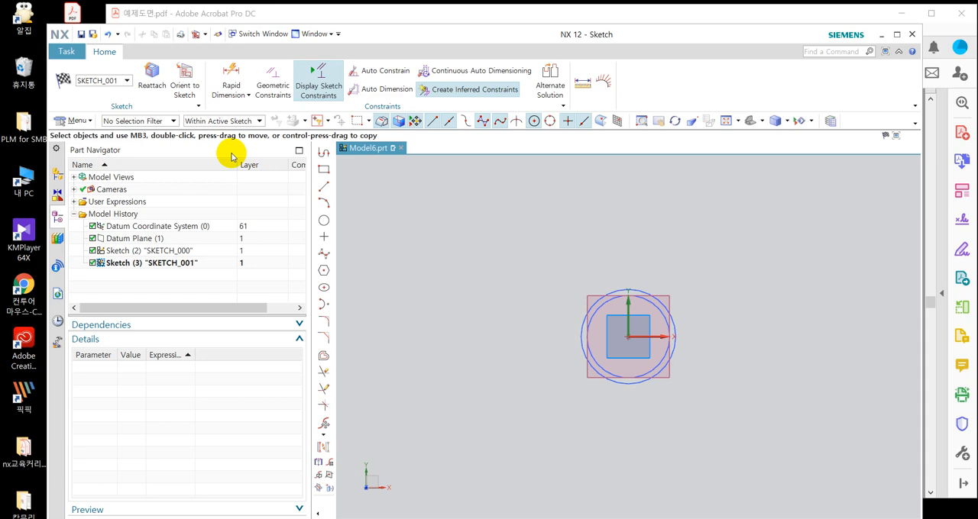
{"action": "left_click", "coordinate": [260, 122]}
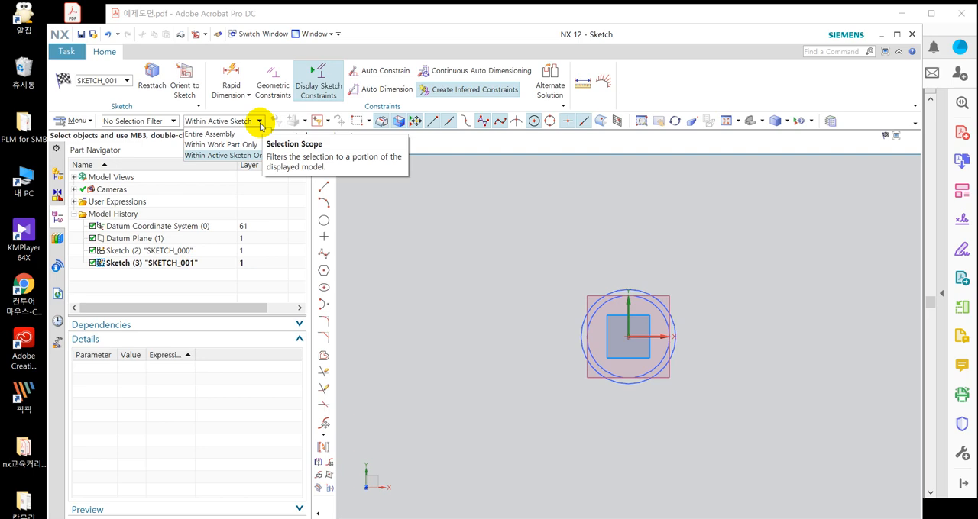
{"action": "left_click", "coordinate": [543, 262]}
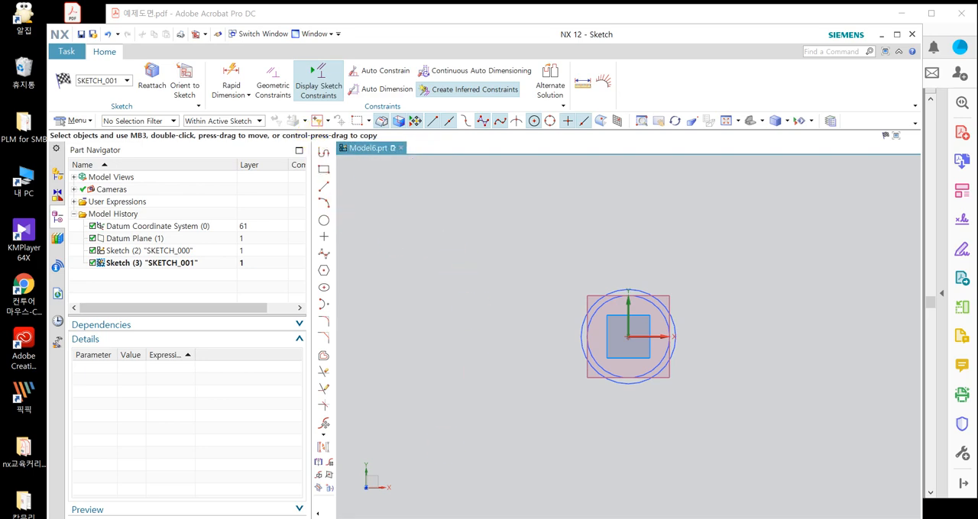
Check the plate outline on exercise drawing 16 and sketch a circle centred on the sketch origin, surrounding the base circles.
{"action": "key", "text": "alt+Tab"}
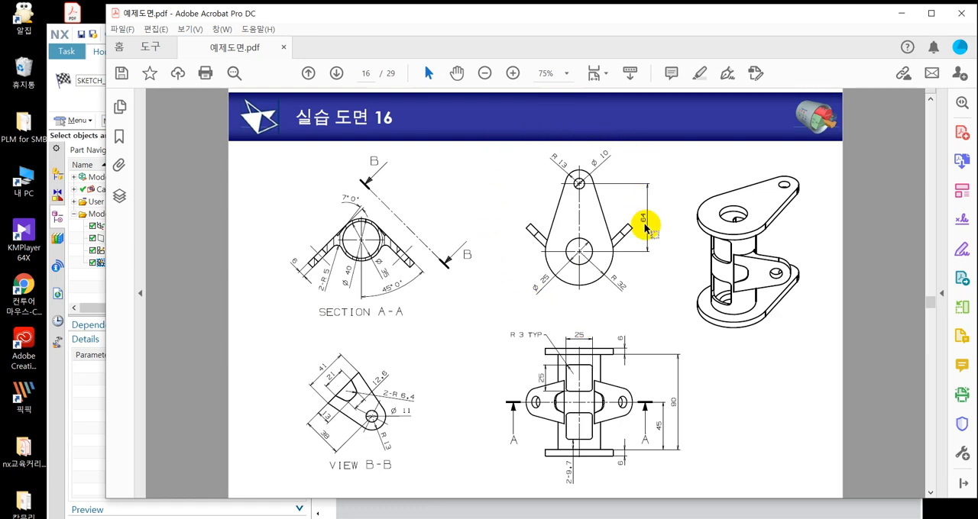
{"action": "left_click", "coordinate": [86, 107]}
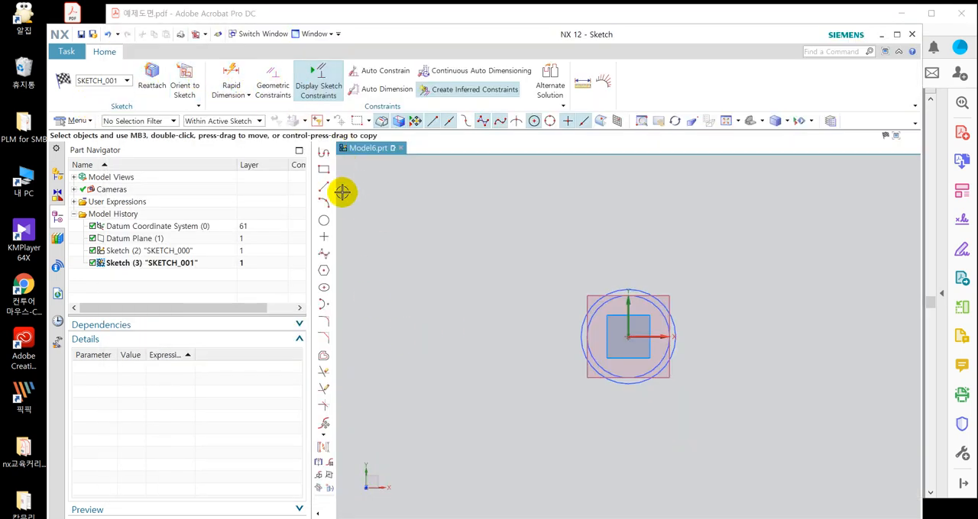
{"action": "left_click", "coordinate": [326, 221]}
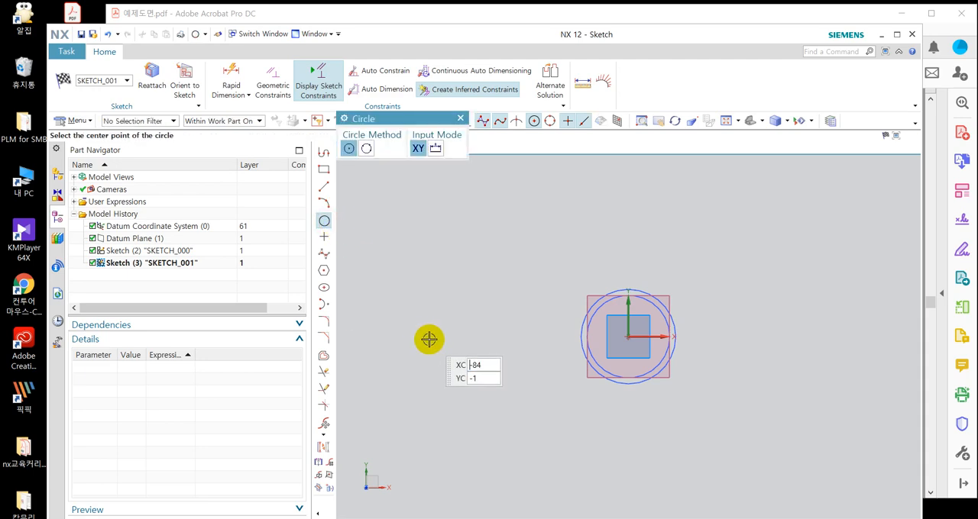
{"action": "left_click", "coordinate": [627, 336]}
{"action": "left_click", "coordinate": [692, 388]}
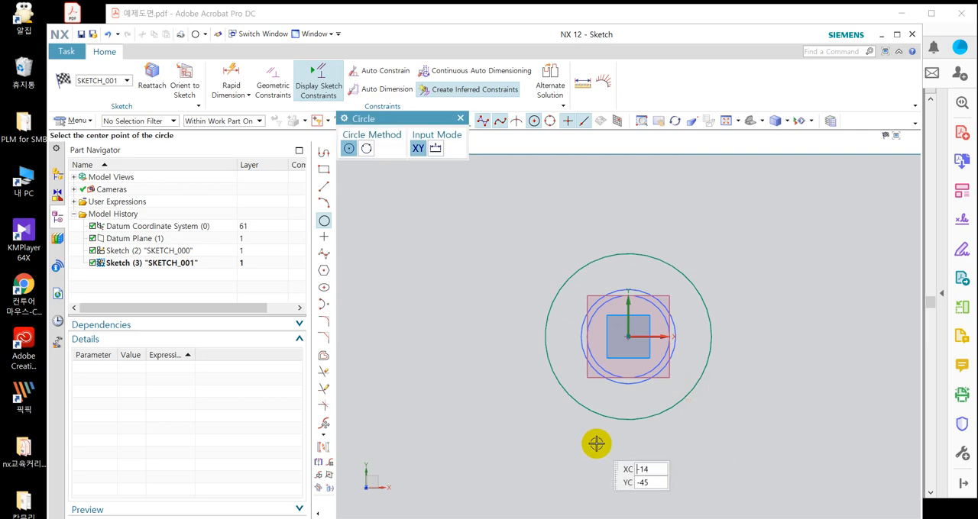
Sketch a second circle centred on the vertical axis, about 94 mm above the origin.
{"action": "scroll", "coordinate": [628, 470], "scroll_direction": "down", "scroll_amount": 1}
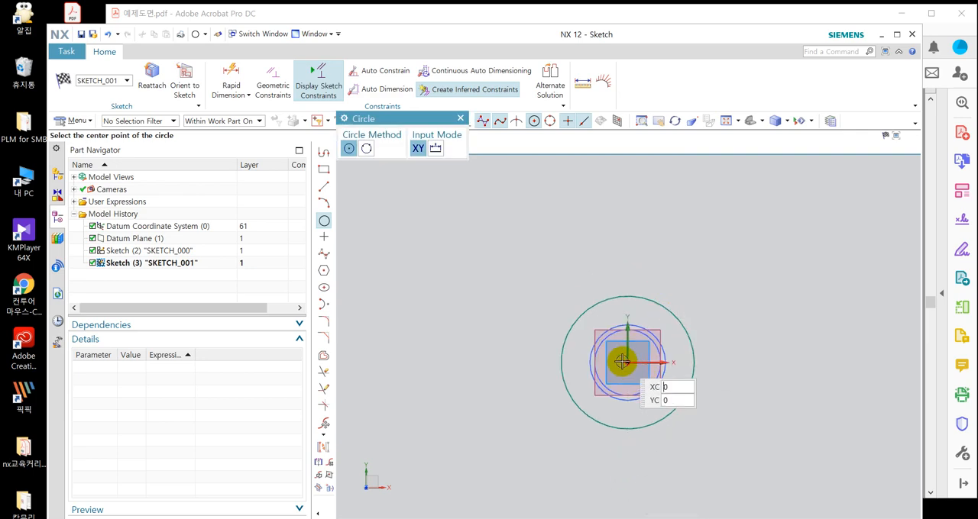
{"action": "left_click", "coordinate": [627, 186]}
{"action": "left_click", "coordinate": [665, 212]}
{"action": "key", "text": "Escape"}
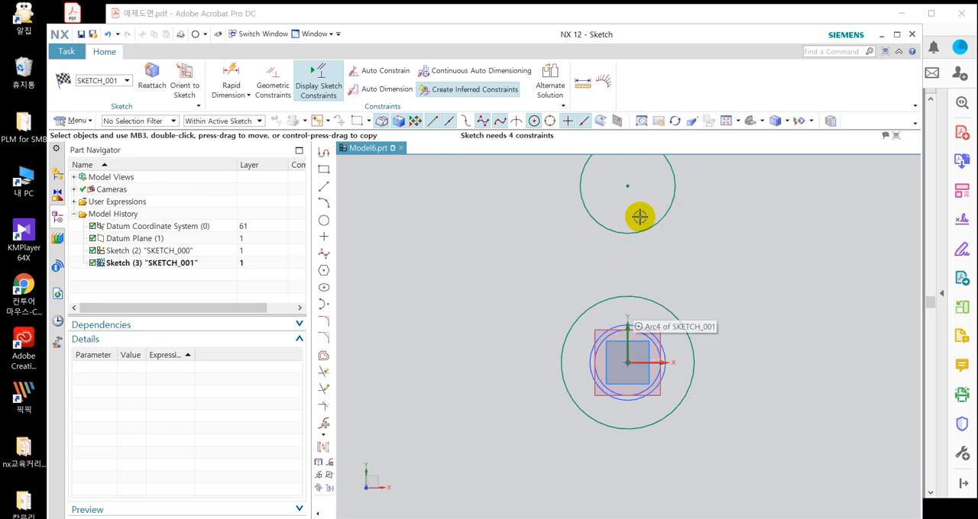
Delete the upper circle on the vertical axis.
{"action": "scroll", "coordinate": [649, 373], "scroll_direction": "down", "scroll_amount": 2}
{"action": "scroll", "coordinate": [695, 287], "scroll_direction": "up", "scroll_amount": 1}
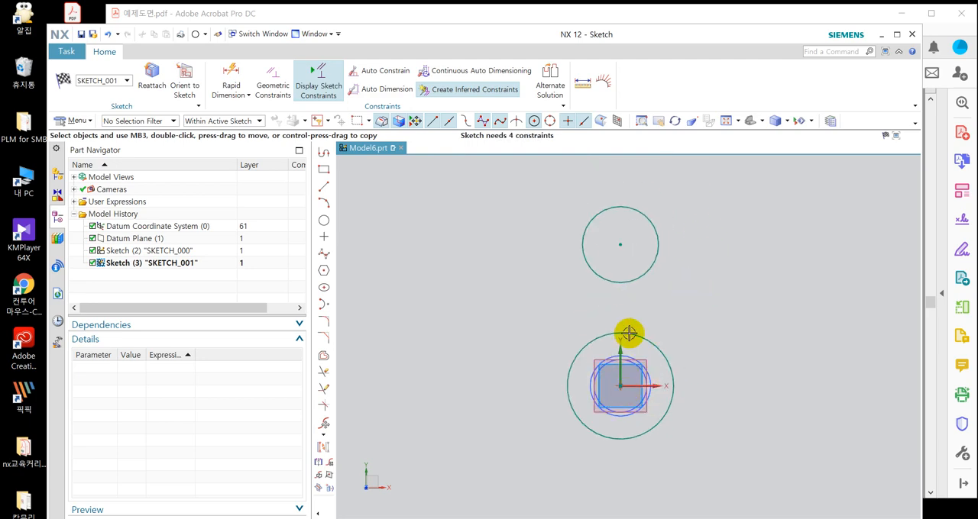
{"action": "scroll", "coordinate": [630, 332], "scroll_direction": "up", "scroll_amount": 2}
{"action": "scroll", "coordinate": [665, 315], "scroll_direction": "down", "scroll_amount": 1}
{"action": "scroll", "coordinate": [671, 340], "scroll_direction": "down", "scroll_amount": 1}
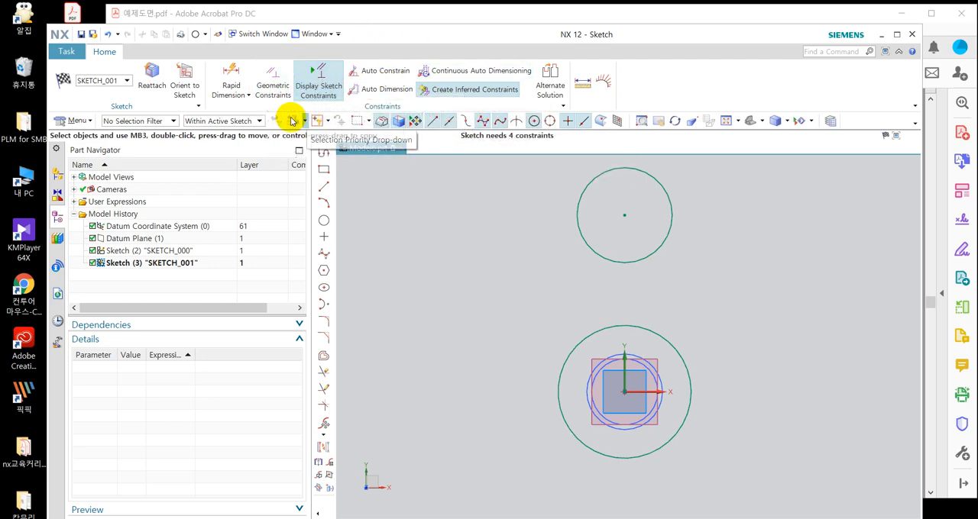
{"action": "left_click", "coordinate": [642, 261]}
{"action": "key", "text": "Delete"}
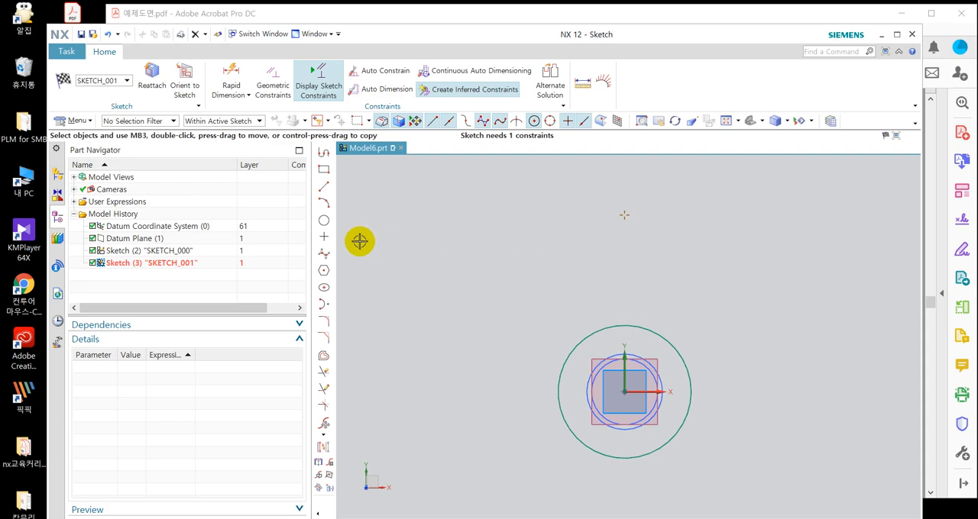
Sketch a smaller circle above the large one, with its centre well to the right of the vertical axis.
{"action": "left_click", "coordinate": [324, 221]}
{"action": "left_click", "coordinate": [711, 240]}
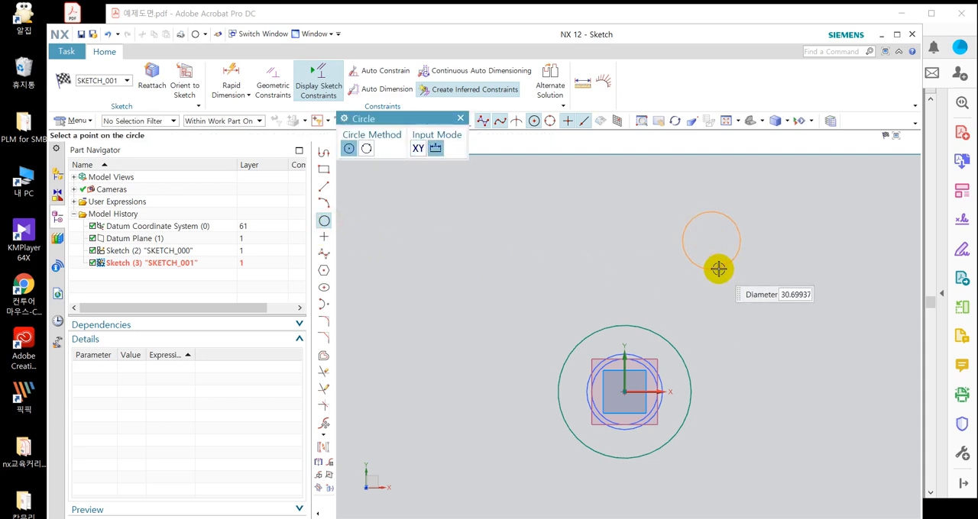
{"action": "left_click", "coordinate": [732, 276]}
{"action": "middle_click", "coordinate": [735, 286]}
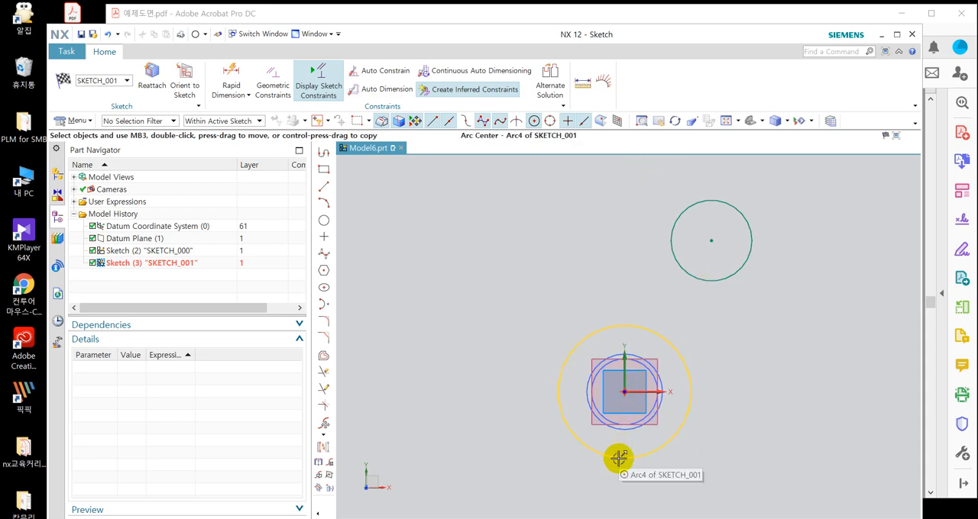
Try a Vertical Alignment constraint between the centres of the large and small circles, and undo it.
{"action": "left_click", "coordinate": [629, 394]}
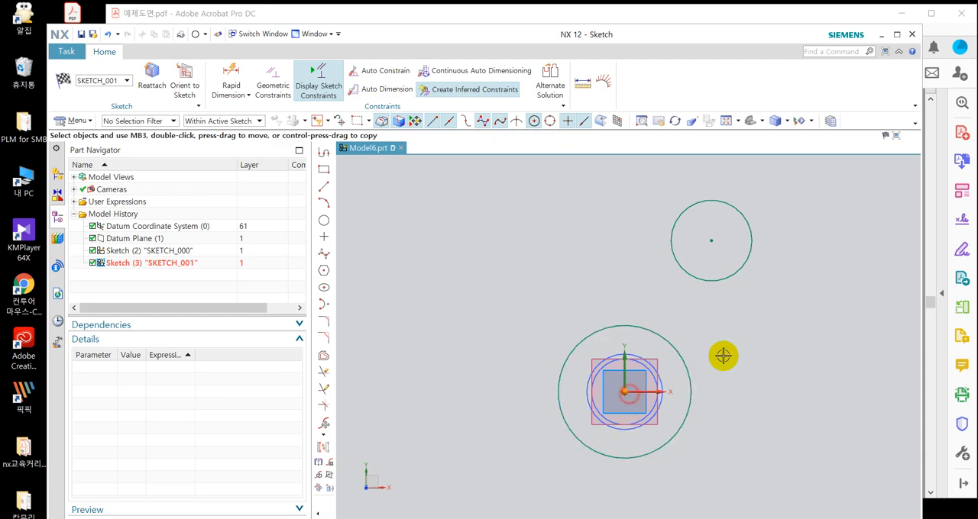
{"action": "left_click", "coordinate": [713, 241]}
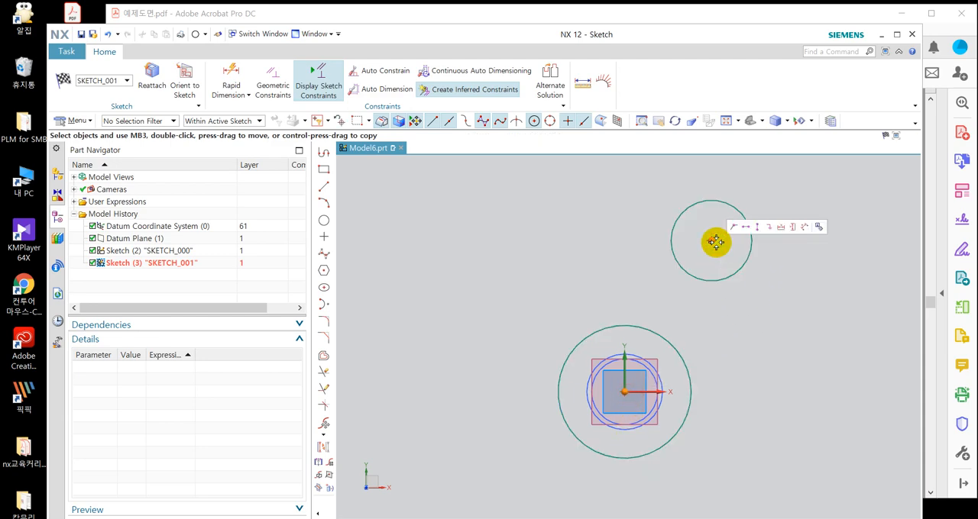
{"action": "left_click", "coordinate": [755, 227]}
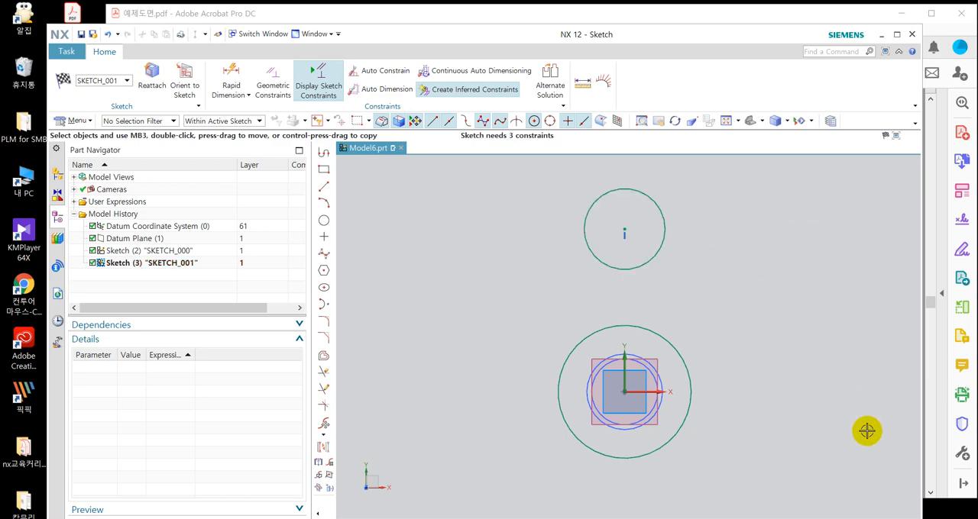
{"action": "key", "text": "ctrl+z"}
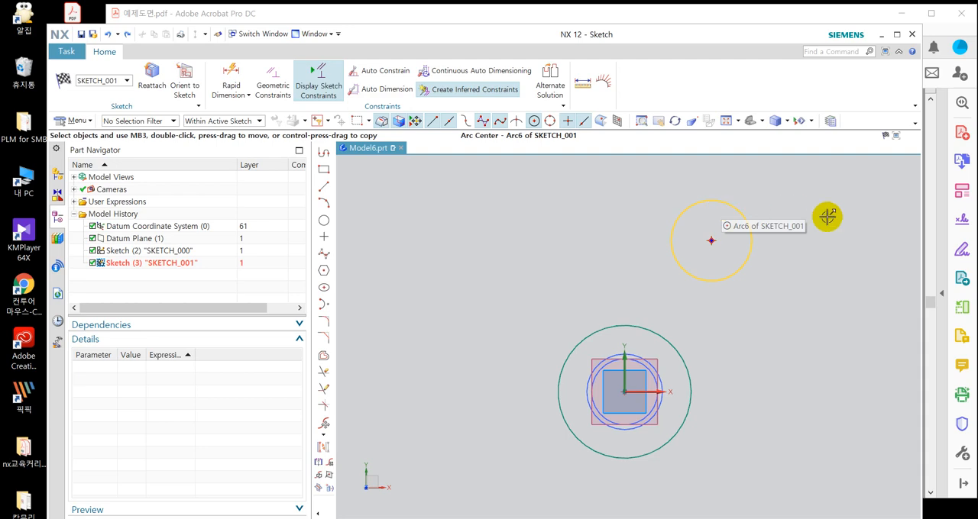
Constrain the small circle's arc centre onto the sketch's vertical axis with Point on Curve.
{"action": "left_click", "coordinate": [725, 205]}
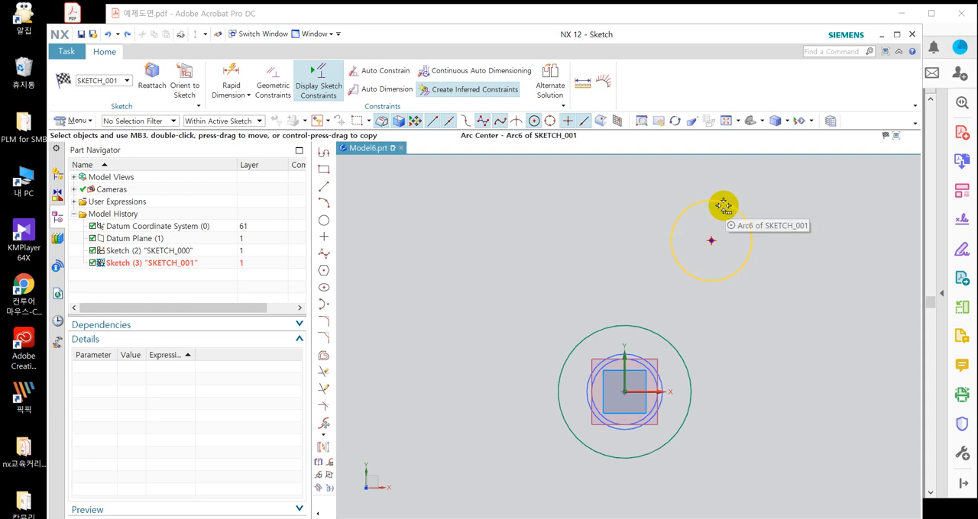
{"action": "left_click", "coordinate": [722, 205]}
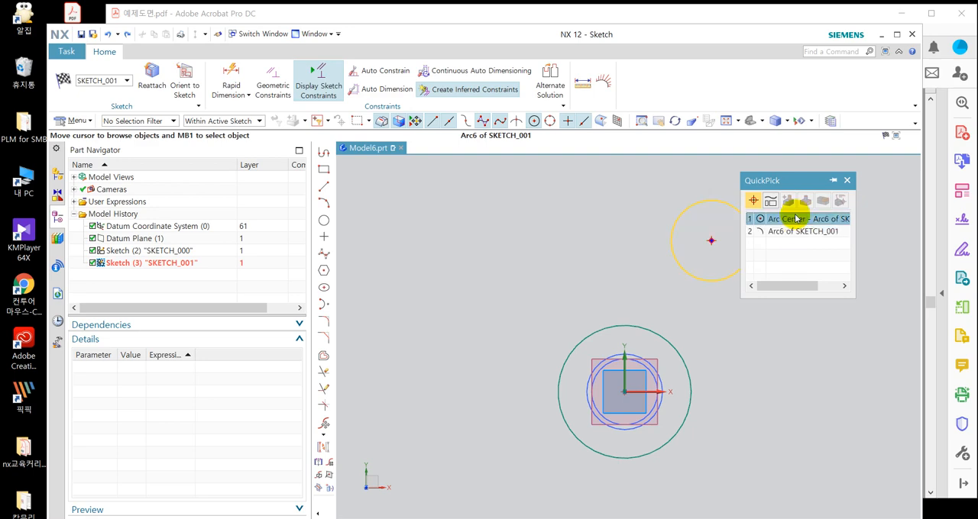
{"action": "left_click", "coordinate": [802, 218]}
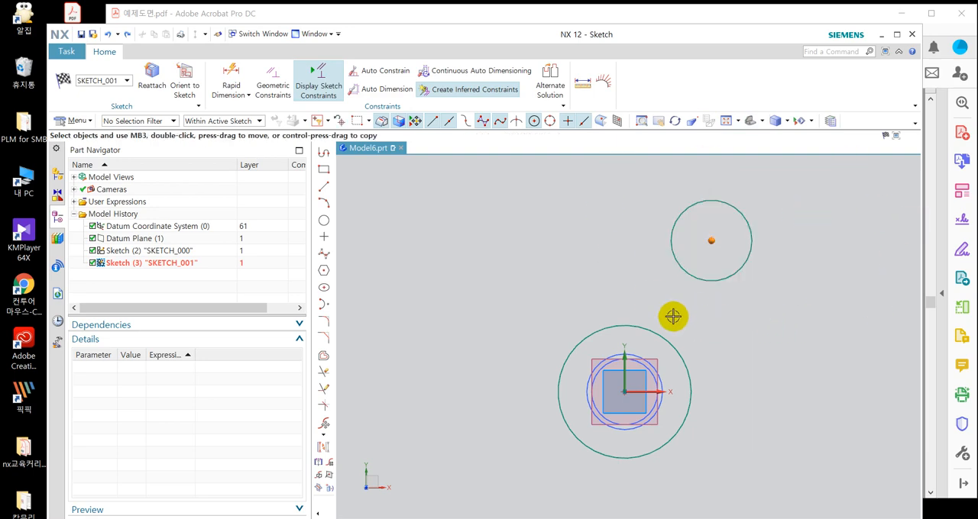
{"action": "left_click", "coordinate": [624, 351]}
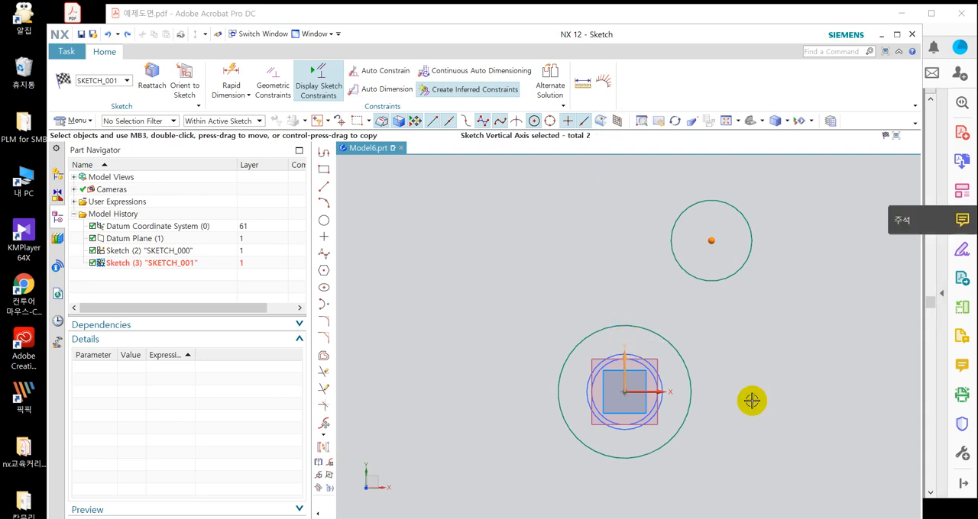
{"action": "left_click", "coordinate": [618, 346]}
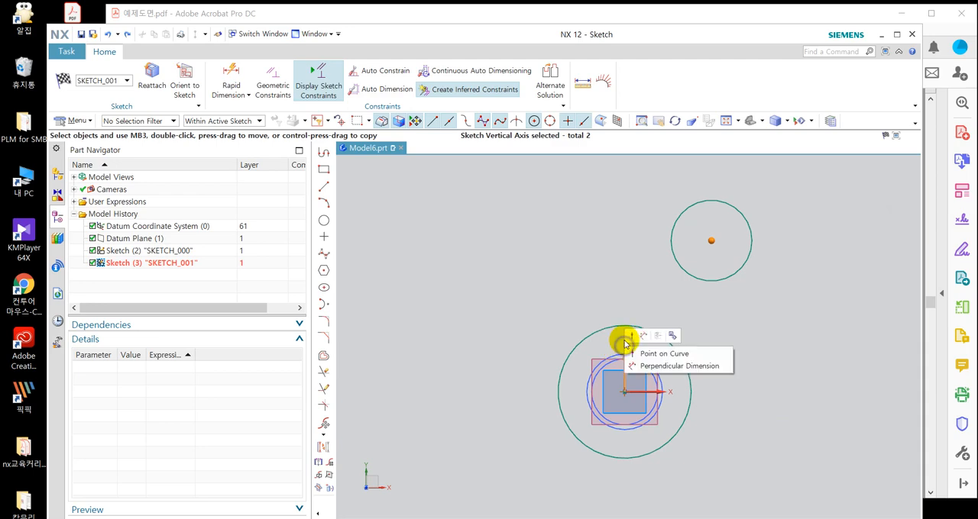
{"action": "left_click", "coordinate": [661, 356]}
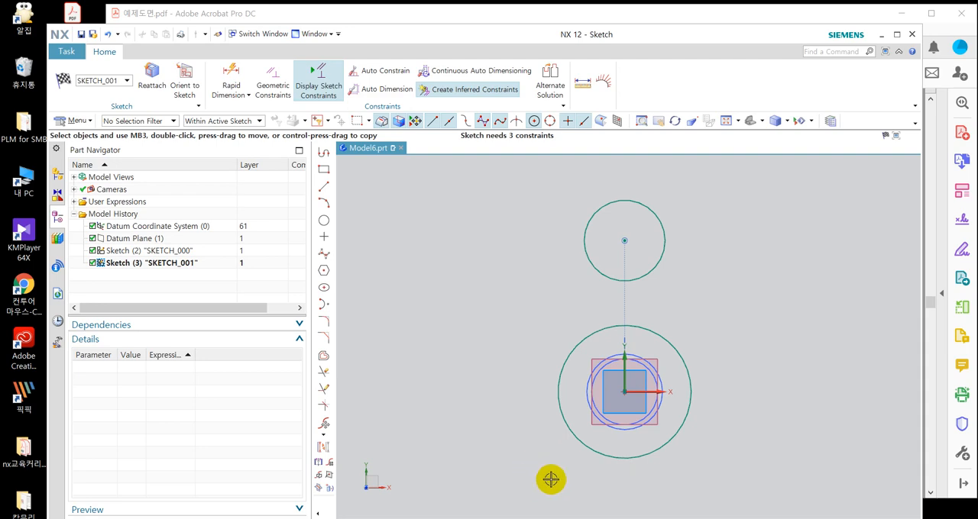
Draw two lines, one on each side, tangent to both the large and the small circle.
{"action": "left_click", "coordinate": [324, 188]}
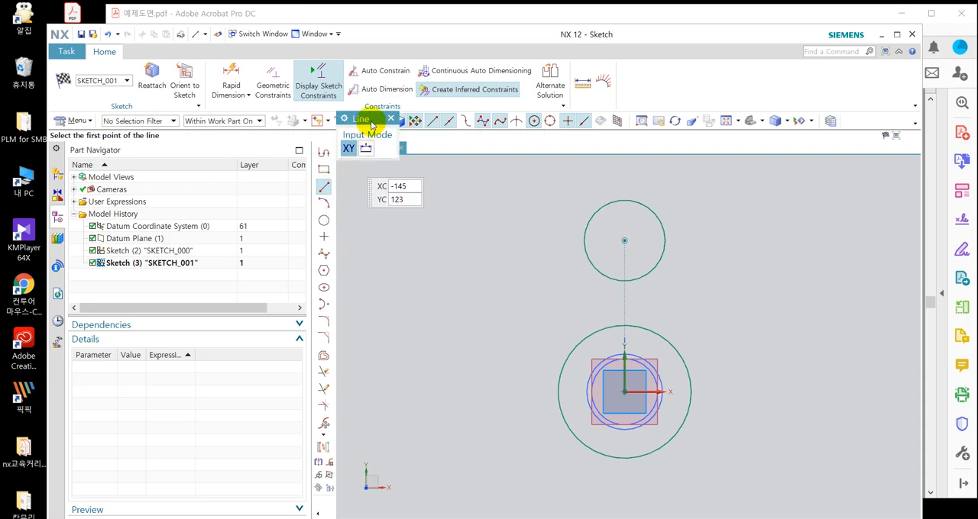
{"action": "left_click_drag", "start_coordinate": [366, 118], "coordinate": [428, 202]}
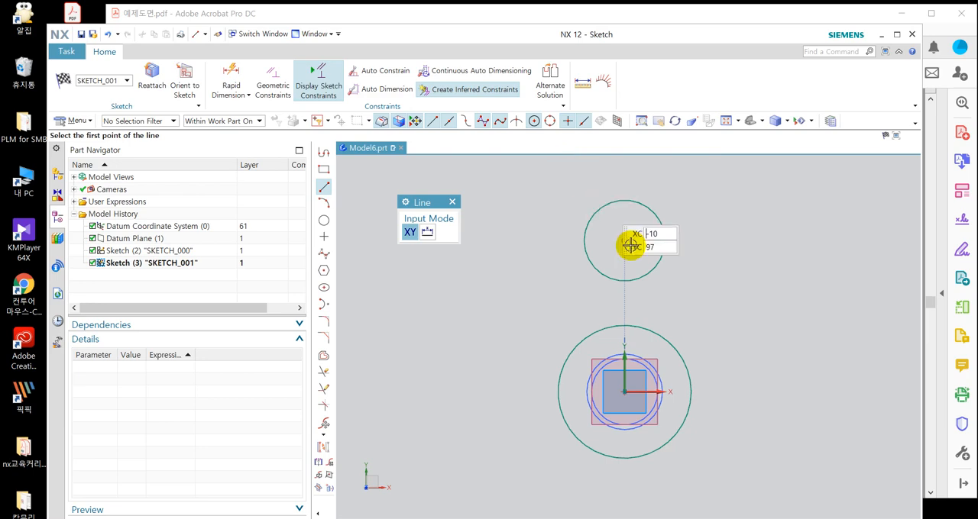
{"action": "left_click", "coordinate": [693, 404]}
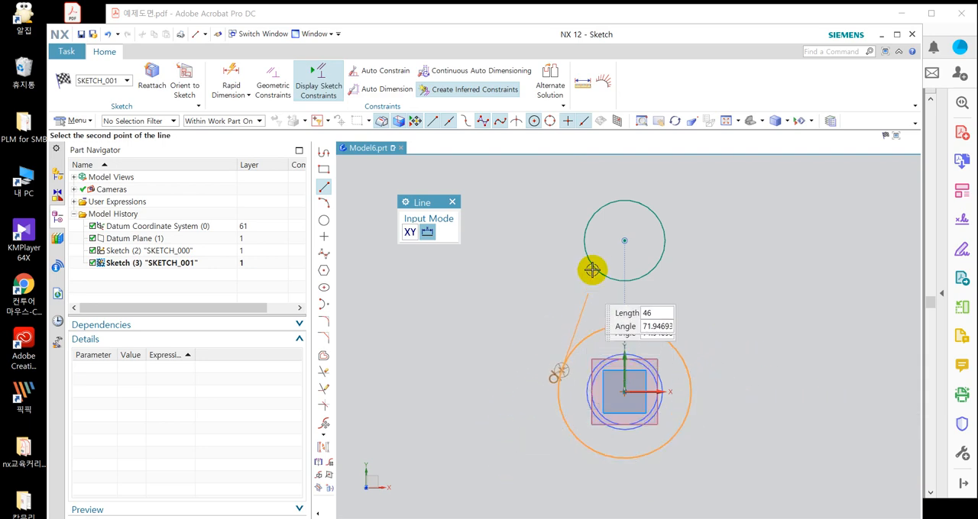
{"action": "left_click", "coordinate": [583, 232]}
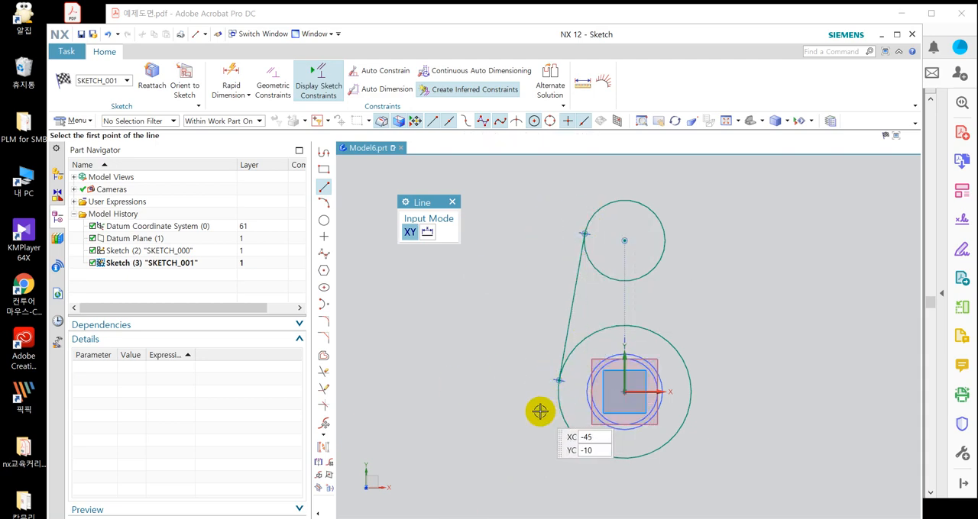
{"action": "left_click", "coordinate": [667, 230]}
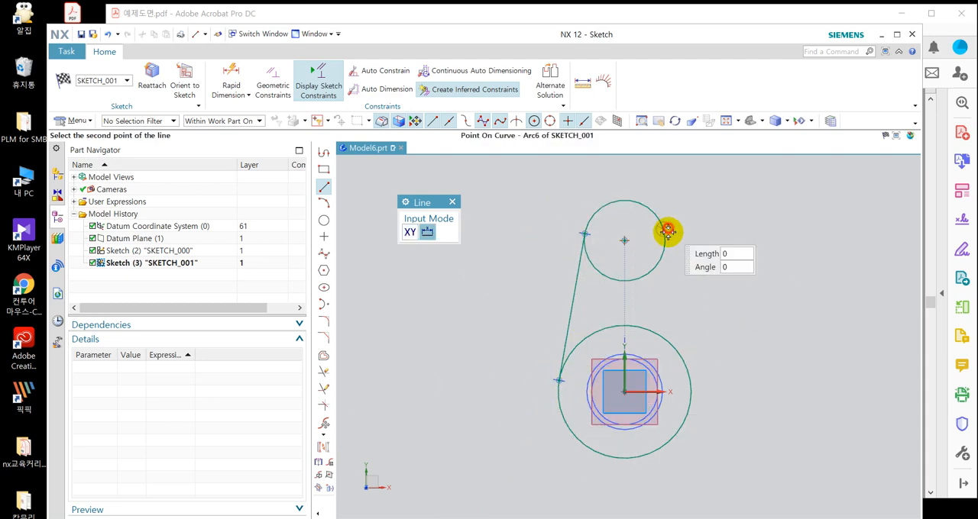
{"action": "left_click", "coordinate": [690, 385]}
{"action": "key", "text": "Escape"}
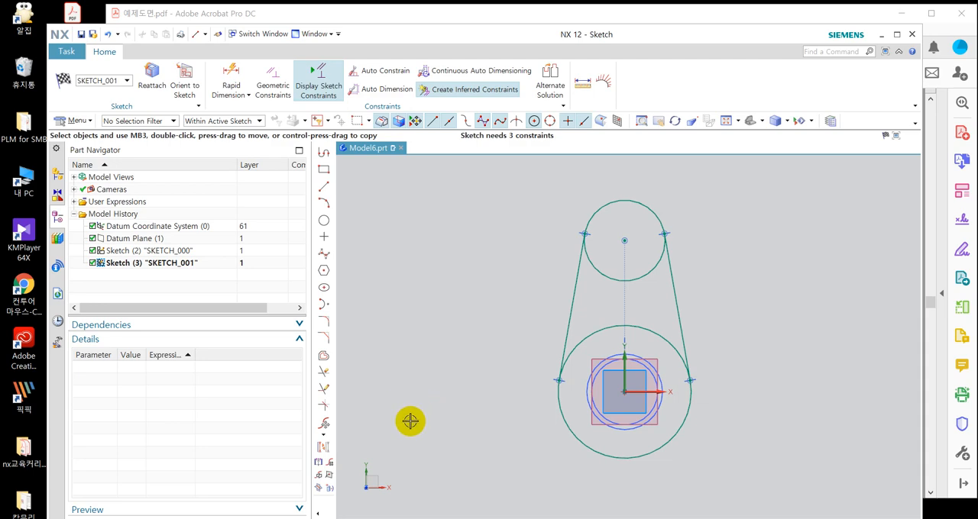
Trim the inner arcs of both circles with Quick Trim to leave a closed teardrop-shaped outline.
{"action": "left_click", "coordinate": [324, 372]}
{"action": "left_click", "coordinate": [653, 269]}
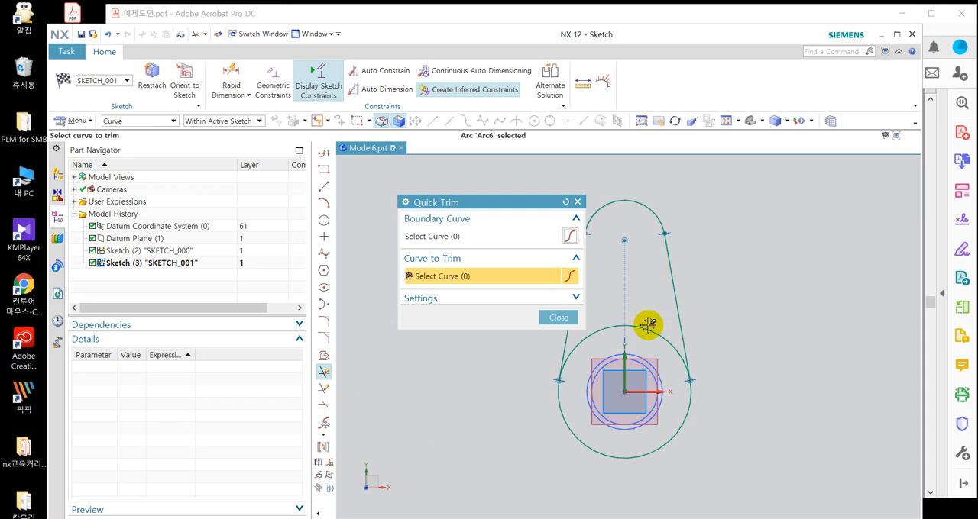
{"action": "left_click", "coordinate": [647, 332]}
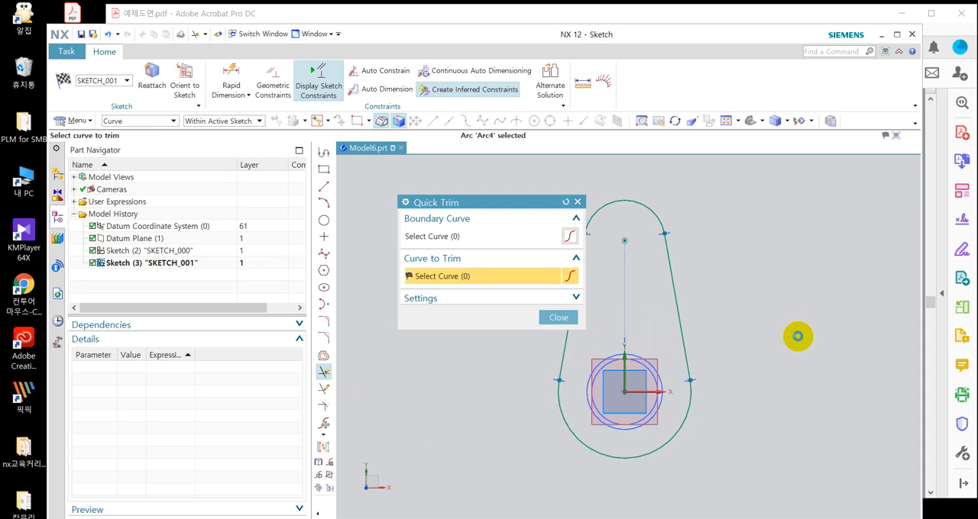
{"action": "middle_click", "coordinate": [797, 336]}
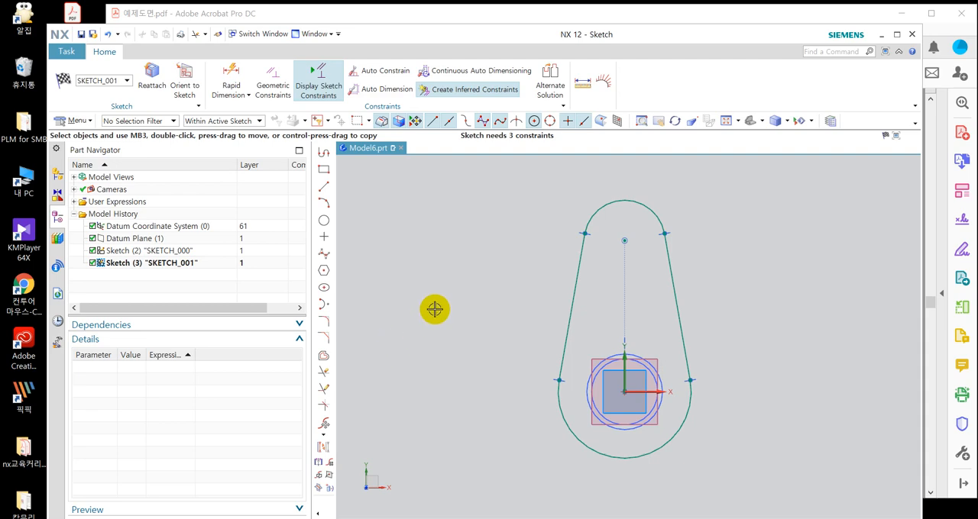
Draw two circles, about 18 mm in diameter at the upper arc's centre and about 21 mm at the sketch origin.
{"action": "left_click", "coordinate": [324, 221]}
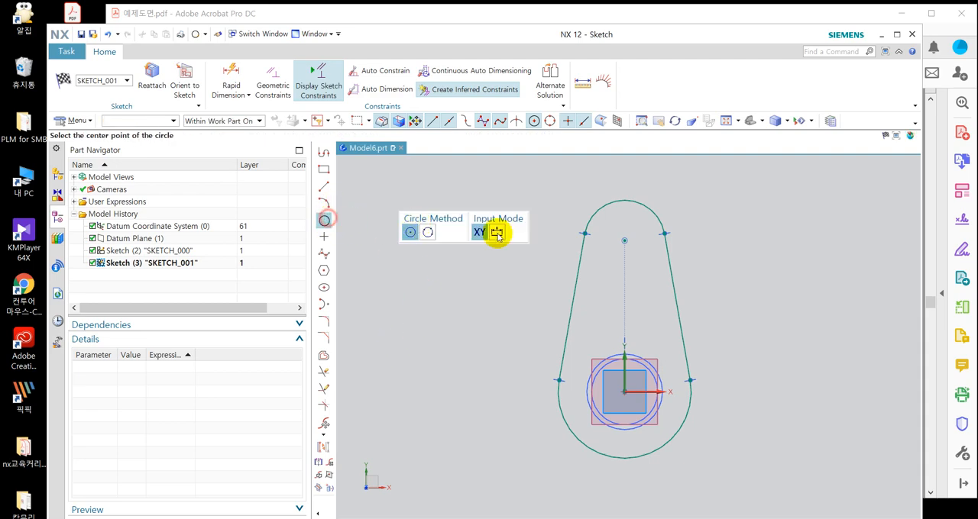
{"action": "left_click", "coordinate": [624, 240]}
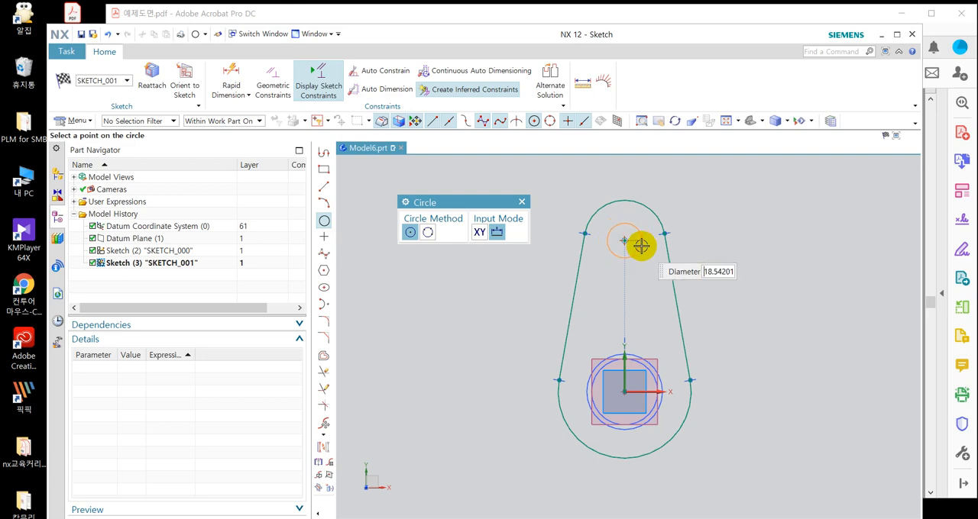
{"action": "left_click", "coordinate": [640, 244]}
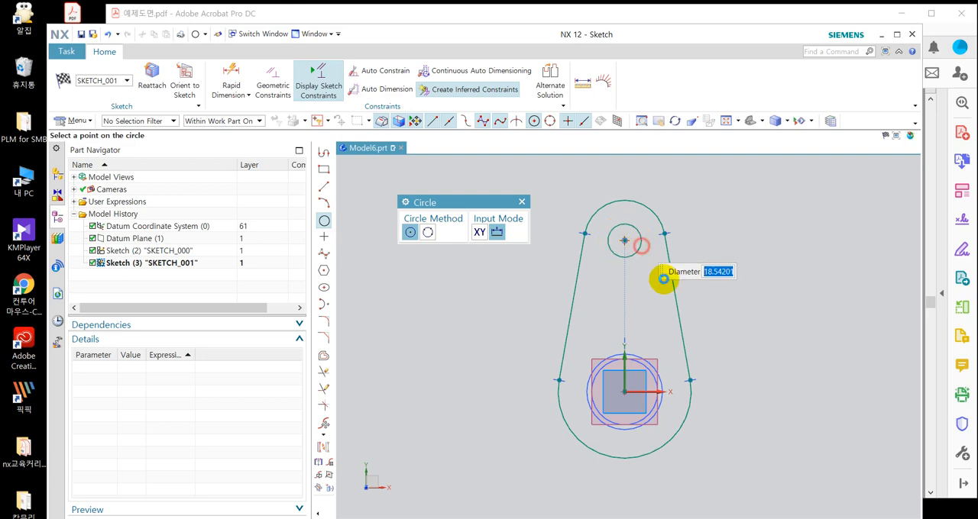
{"action": "left_click", "coordinate": [625, 392]}
{"action": "left_click", "coordinate": [639, 404]}
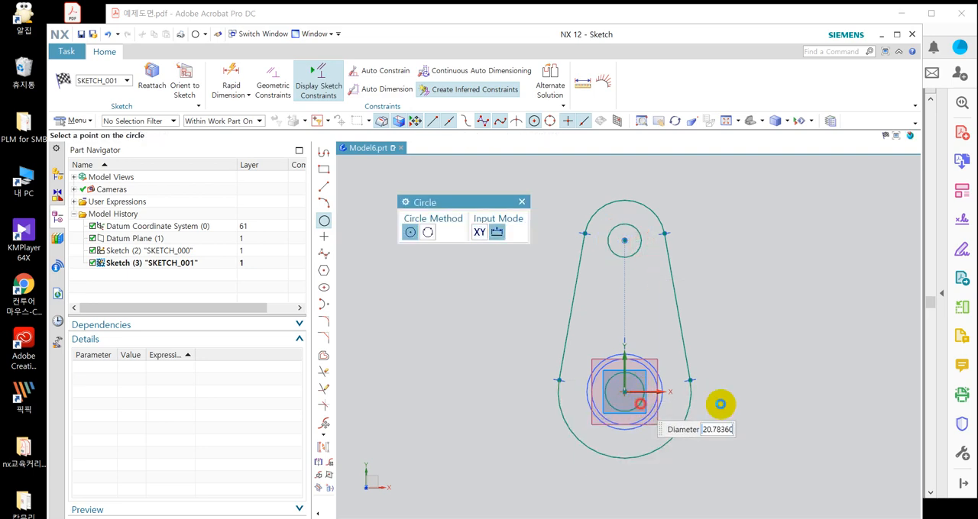
{"action": "key", "text": "Escape"}
Dimension the vertical distance from the horizontal axis to the upper circle's centre as 64 mm.
{"action": "left_click", "coordinate": [230, 79]}
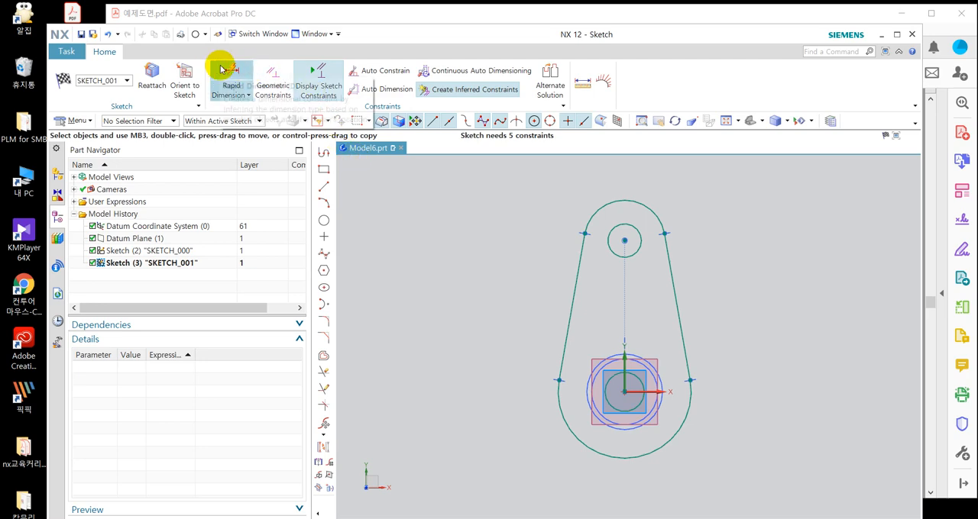
{"action": "left_click", "coordinate": [634, 395]}
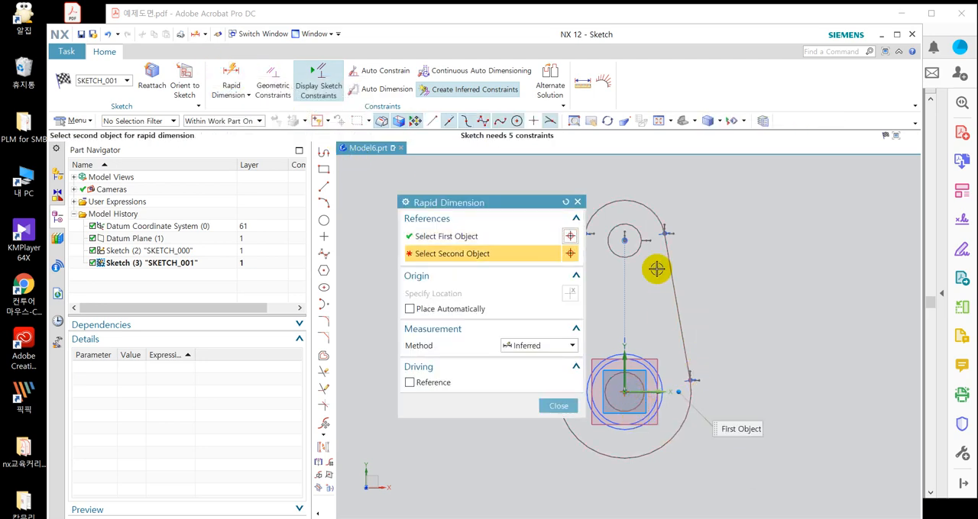
{"action": "left_click", "coordinate": [624, 238]}
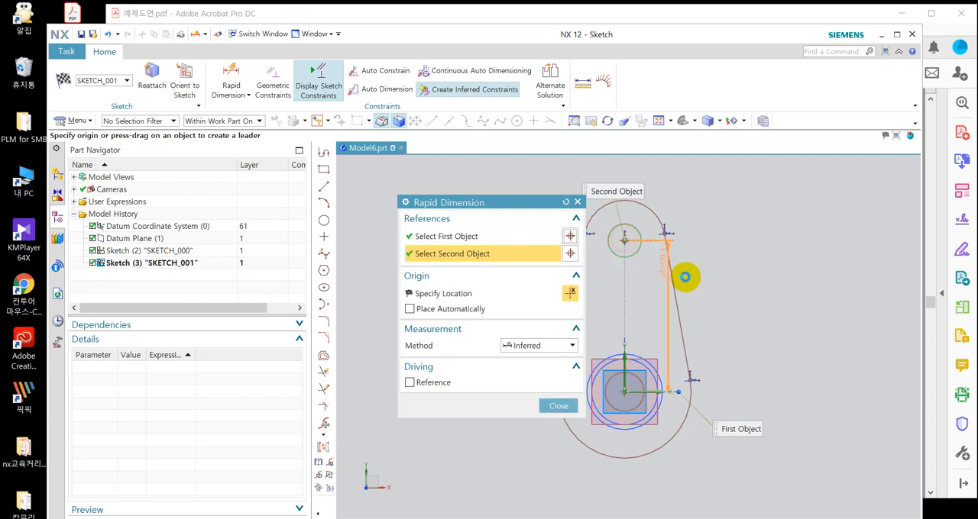
{"action": "left_click", "coordinate": [747, 336]}
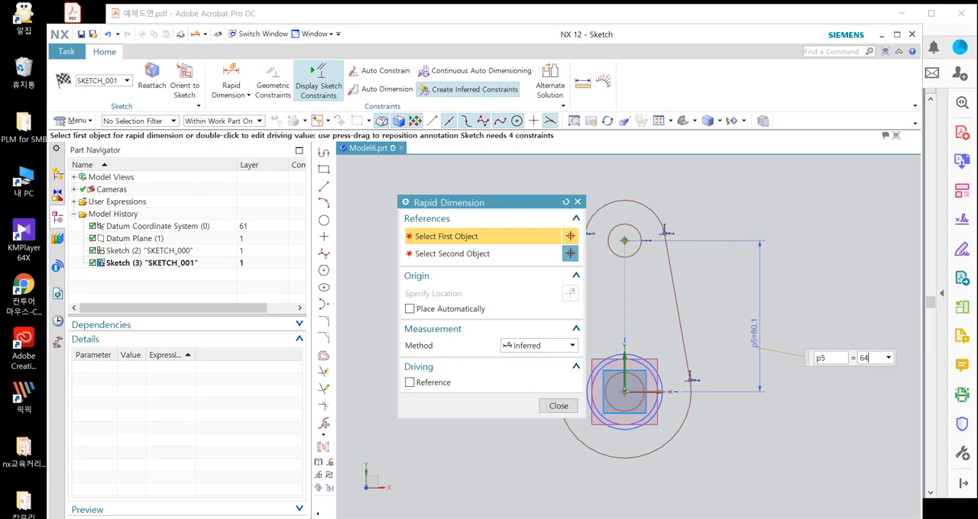
{"action": "key", "text": "Return"}
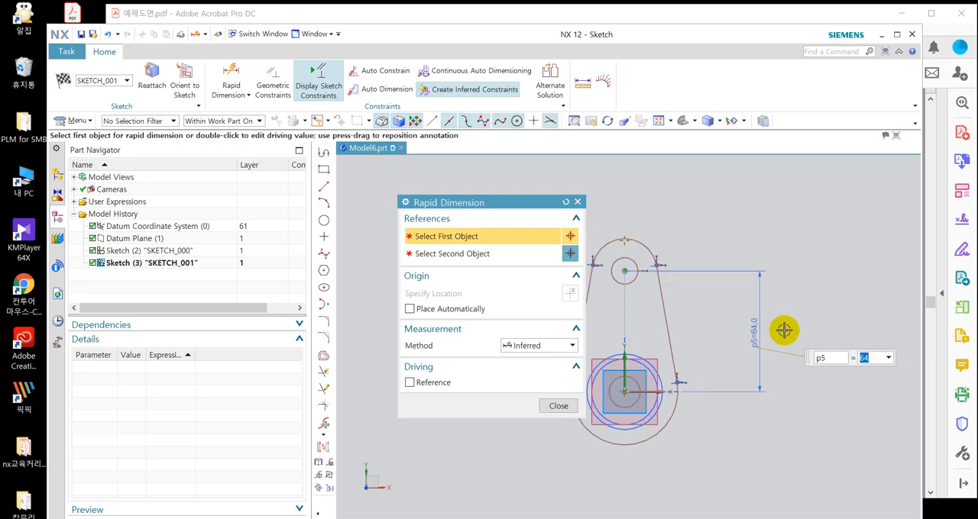
Add a diameter dimension to the large lower arc with the expression 32*2.
{"action": "left_click", "coordinate": [631, 440]}
{"action": "left_click", "coordinate": [650, 478]}
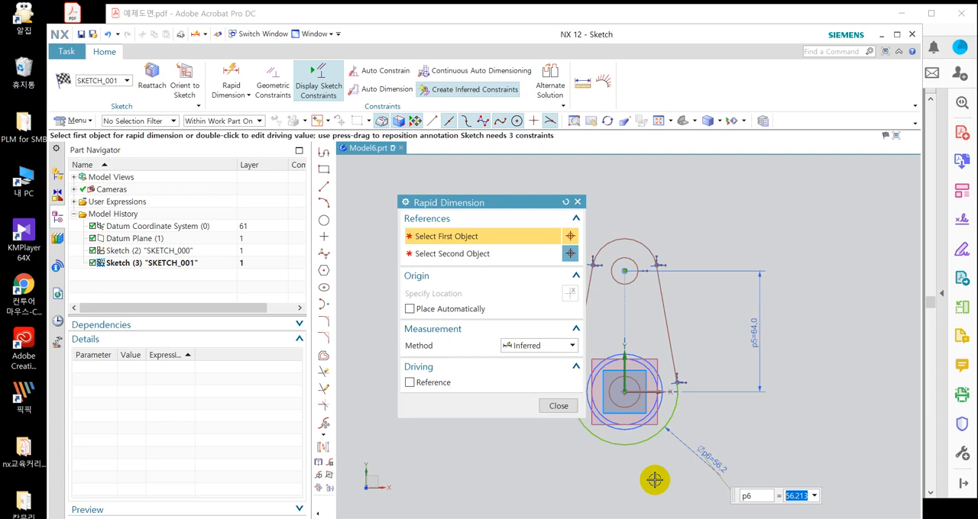
{"action": "key", "text": "Return"}
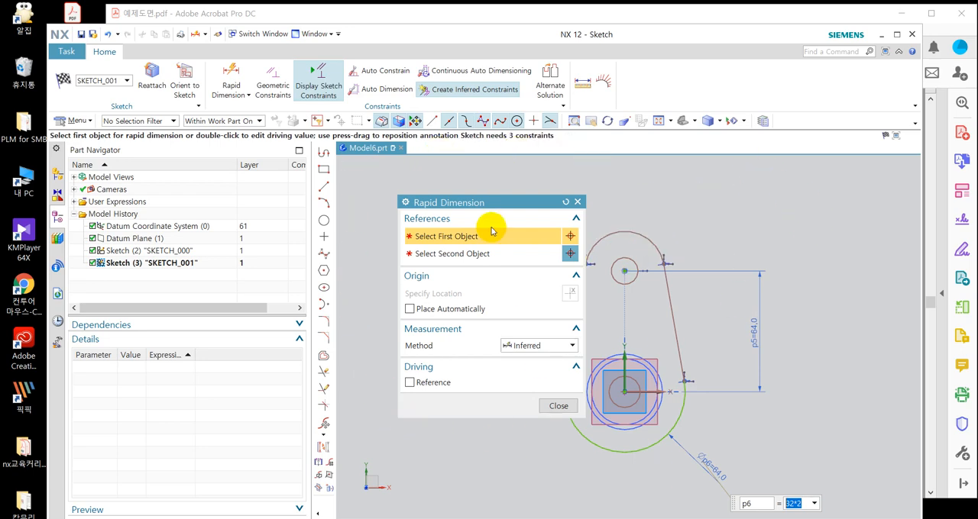
Add a radius dimension to the outline's upper arc with the expression 13*2 and finish dimensioning.
{"action": "left_click_drag", "start_coordinate": [491, 206], "coordinate": [457, 183]}
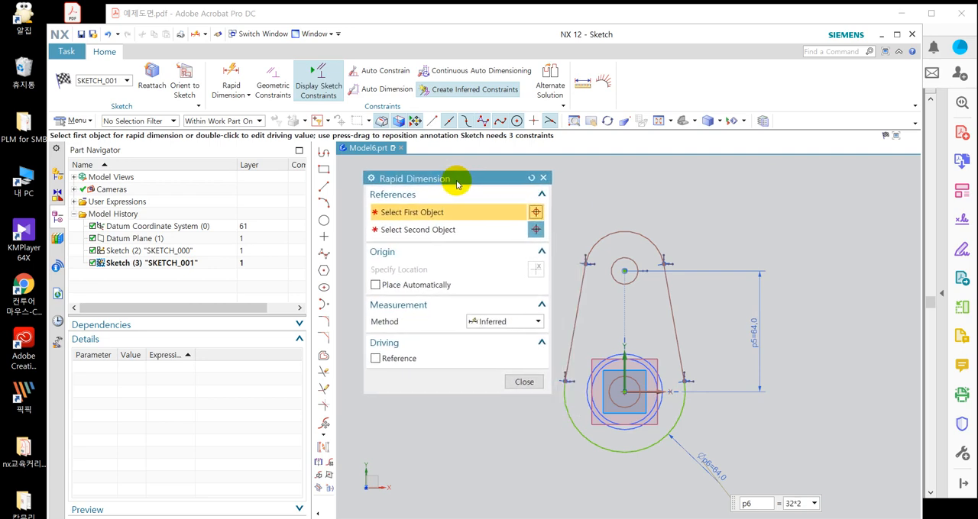
{"action": "left_click", "coordinate": [660, 229]}
{"action": "left_click", "coordinate": [667, 202]}
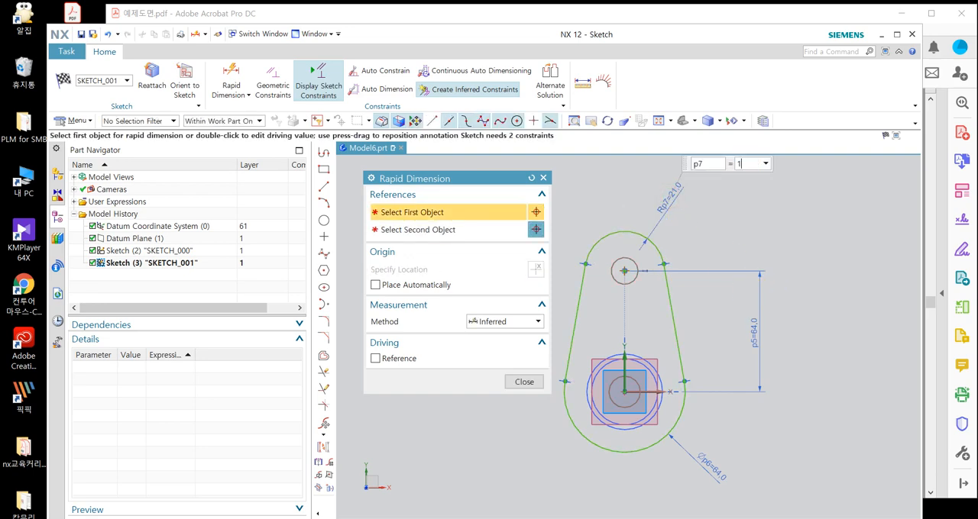
{"action": "key", "text": "Return"}
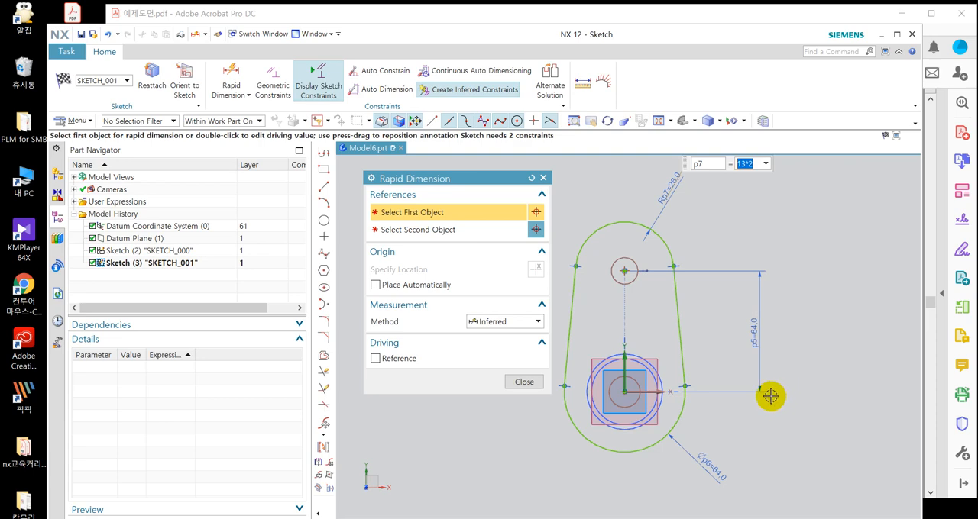
{"action": "middle_click", "coordinate": [504, 379]}
{"action": "left_click", "coordinate": [522, 382]}
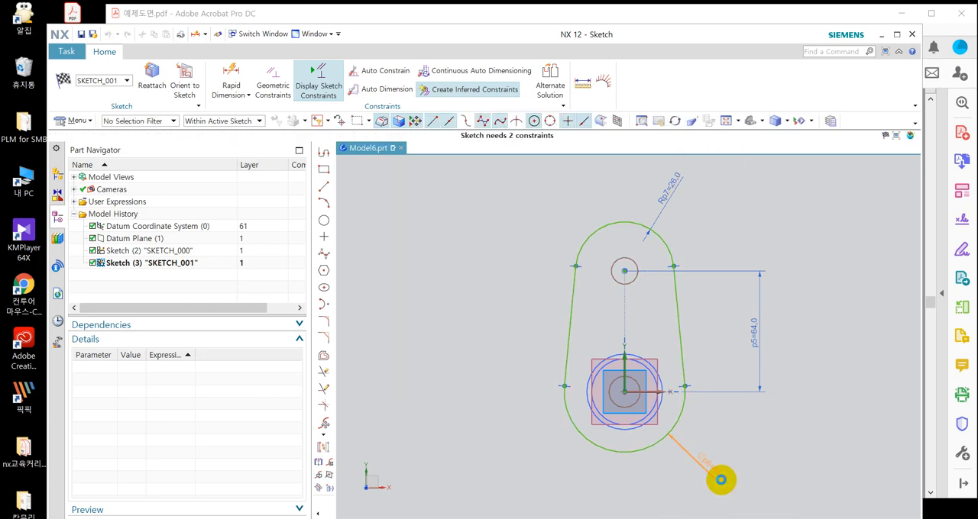
Check the large lower arc's diameter dimension and orient the view square to the sketch plane.
{"action": "left_click", "coordinate": [721, 479]}
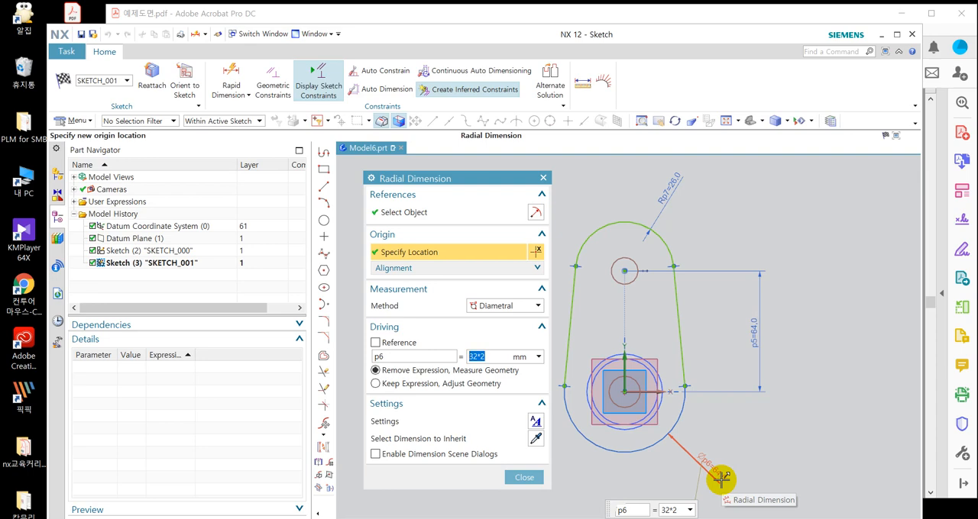
{"action": "middle_click_drag", "start_coordinate": [735, 444], "coordinate": [736, 434]}
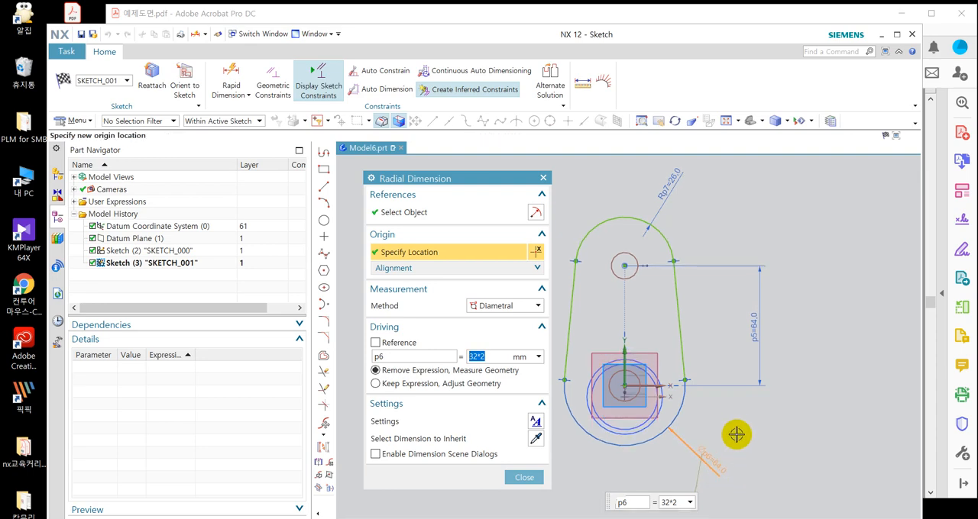
{"action": "middle_click", "coordinate": [767, 406]}
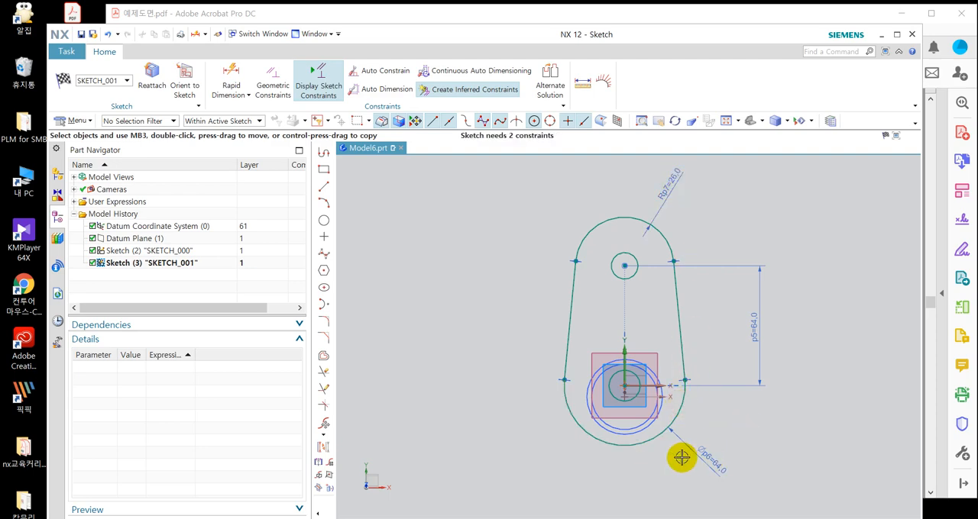
{"action": "scroll", "coordinate": [638, 435], "scroll_direction": "up", "scroll_amount": 4}
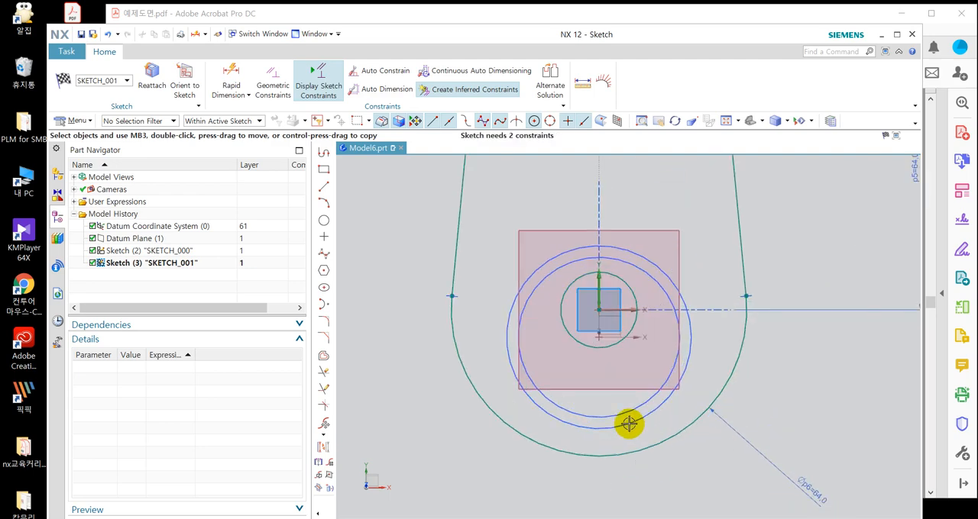
{"action": "scroll", "coordinate": [619, 446], "scroll_direction": "down", "scroll_amount": 3}
{"action": "scroll", "coordinate": [646, 401], "scroll_direction": "up", "scroll_amount": 2}
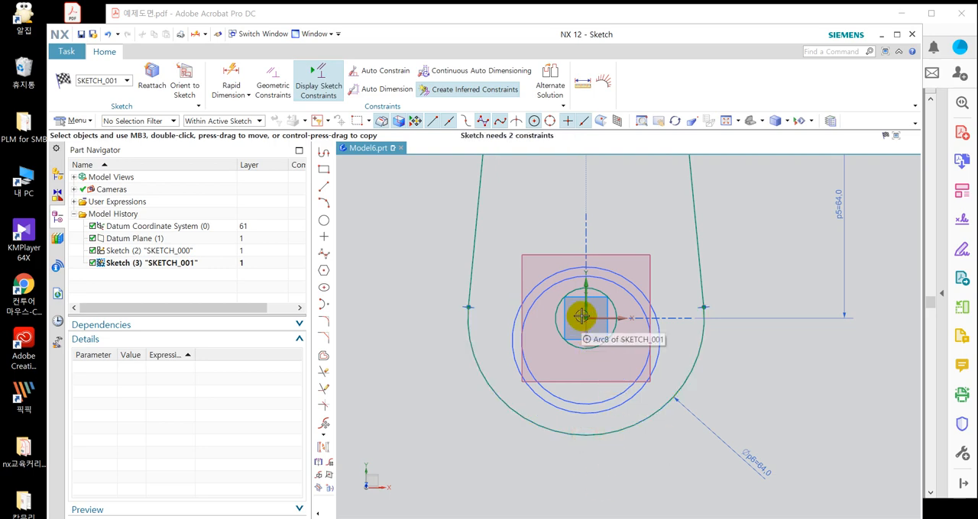
{"action": "left_click", "coordinate": [694, 366]}
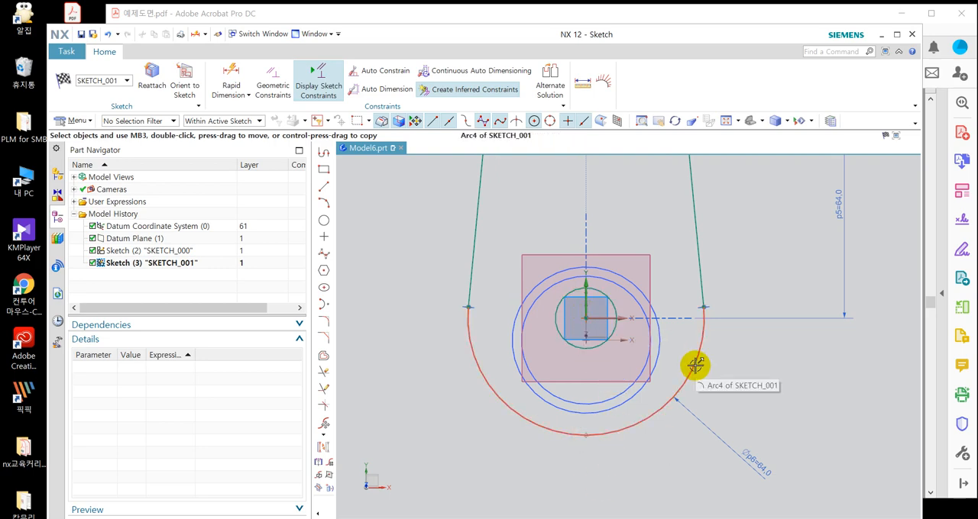
{"action": "middle_click_drag", "start_coordinate": [753, 345], "coordinate": [756, 319]}
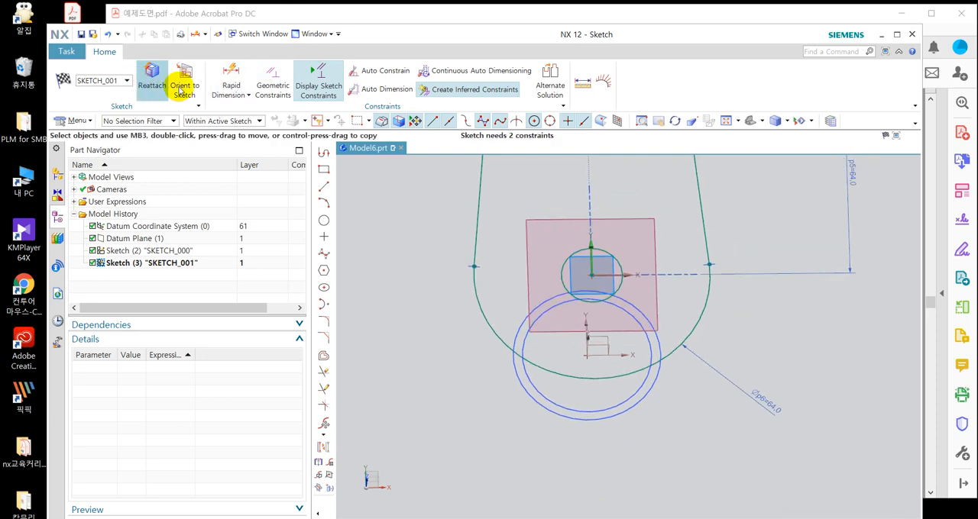
{"action": "left_click", "coordinate": [188, 92]}
{"action": "scroll", "coordinate": [621, 191], "scroll_direction": "down", "scroll_amount": 3}
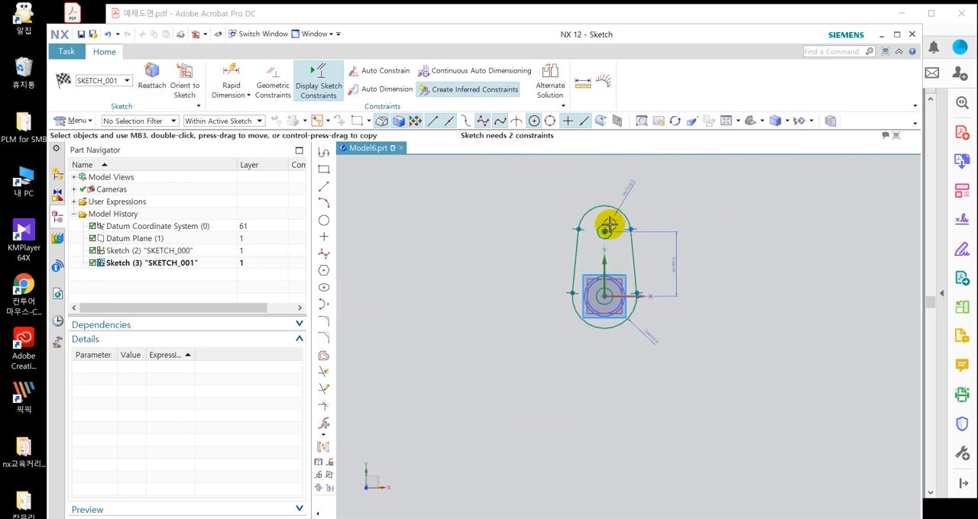
{"action": "scroll", "coordinate": [609, 224], "scroll_direction": "up", "scroll_amount": 3}
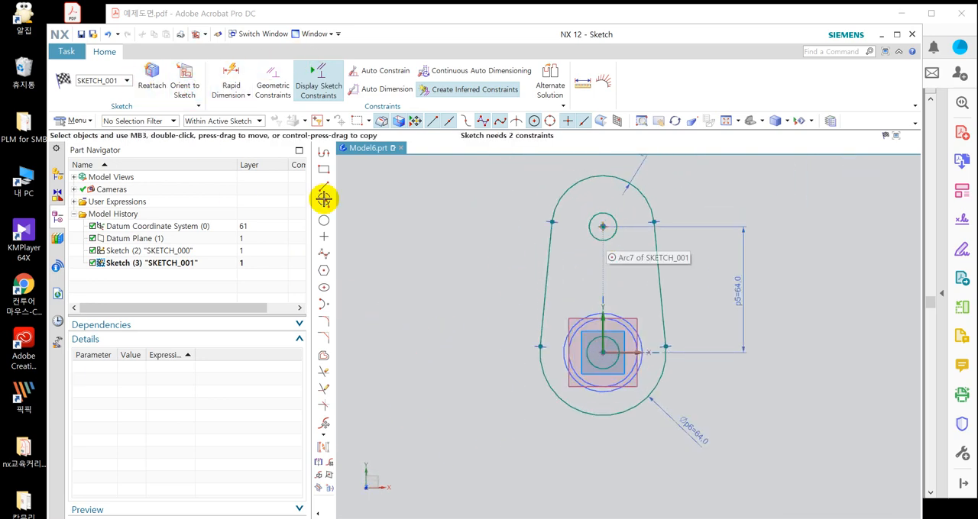
{"action": "left_click", "coordinate": [215, 84]}
{"action": "left_click", "coordinate": [184, 87]}
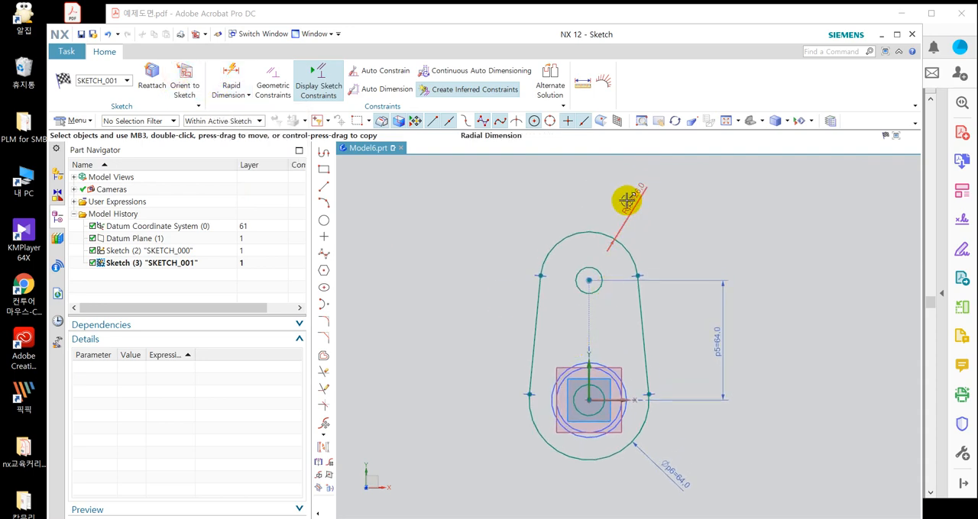
Examine the upper arc's radius dimension and compare it with the large lower arc's diameter dimension.
{"action": "left_click_drag", "start_coordinate": [626, 200], "coordinate": [650, 182]}
{"action": "double_click", "coordinate": [654, 206]}
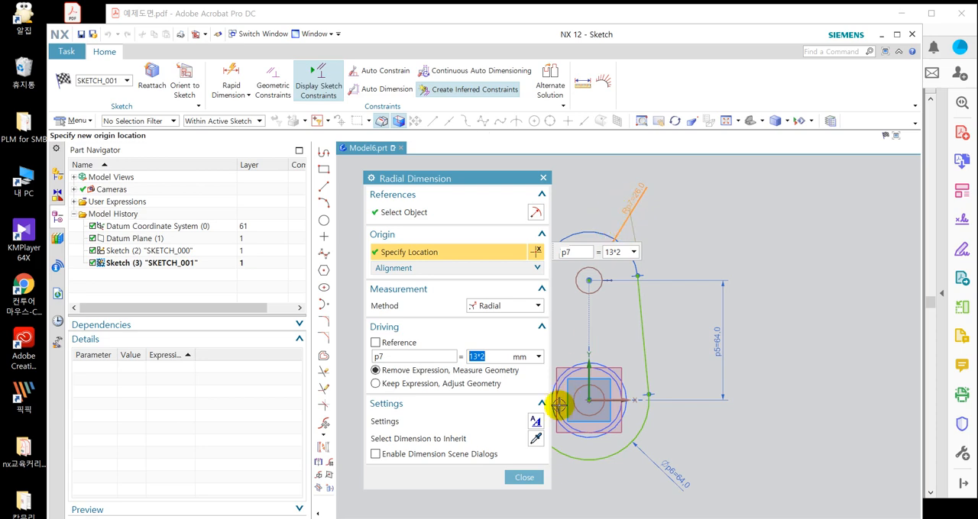
{"action": "left_click", "coordinate": [520, 477]}
{"action": "scroll", "coordinate": [624, 171], "scroll_direction": "up", "scroll_amount": 3}
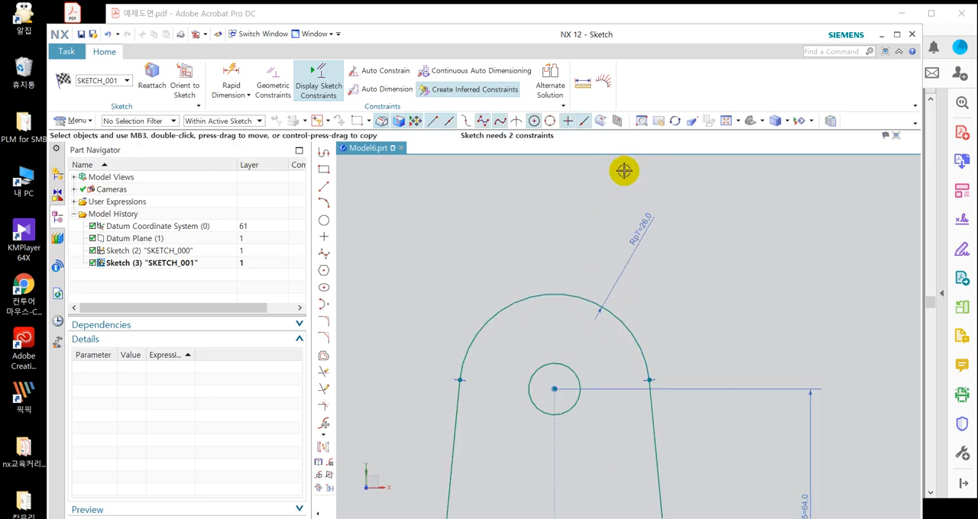
{"action": "scroll", "coordinate": [631, 192], "scroll_direction": "down", "scroll_amount": 3}
{"action": "scroll", "coordinate": [643, 222], "scroll_direction": "up", "scroll_amount": 3}
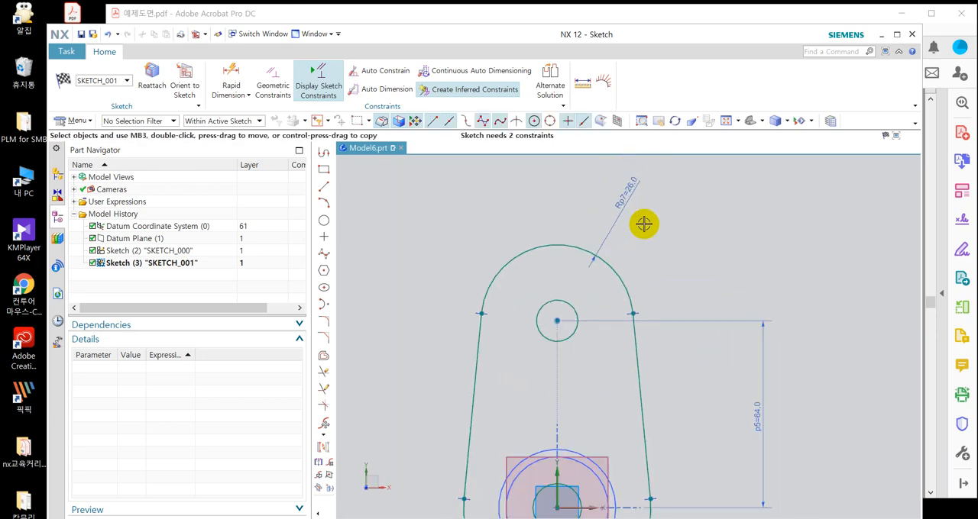
{"action": "scroll", "coordinate": [644, 222], "scroll_direction": "down", "scroll_amount": 4}
{"action": "scroll", "coordinate": [672, 428], "scroll_direction": "up", "scroll_amount": 4}
{"action": "scroll", "coordinate": [674, 437], "scroll_direction": "down", "scroll_amount": 1}
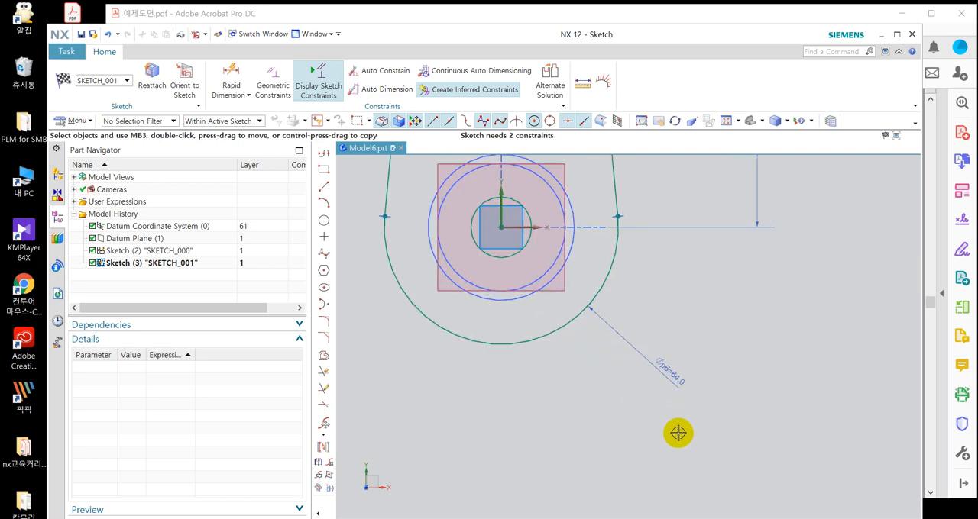
{"action": "scroll", "coordinate": [679, 433], "scroll_direction": "down", "scroll_amount": 3}
{"action": "scroll", "coordinate": [677, 402], "scroll_direction": "down", "scroll_amount": 2}
{"action": "scroll", "coordinate": [661, 265], "scroll_direction": "up", "scroll_amount": 2}
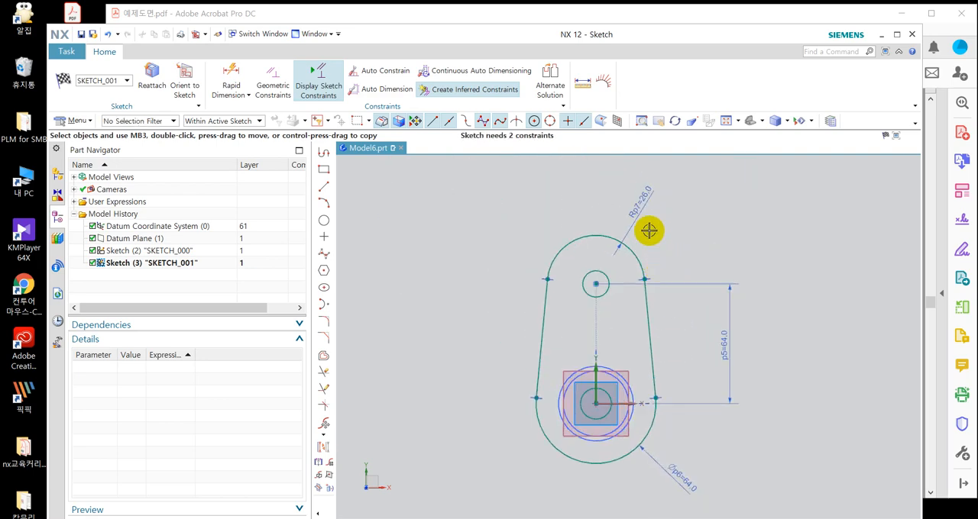
Set the radius of the outline's upper arc to 13 mm.
{"action": "left_click", "coordinate": [641, 202]}
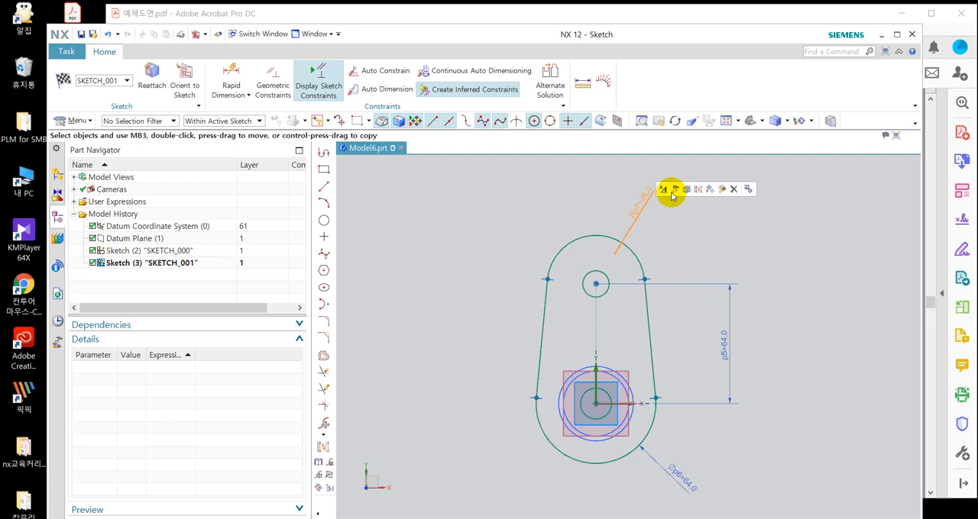
{"action": "double_click", "coordinate": [638, 213]}
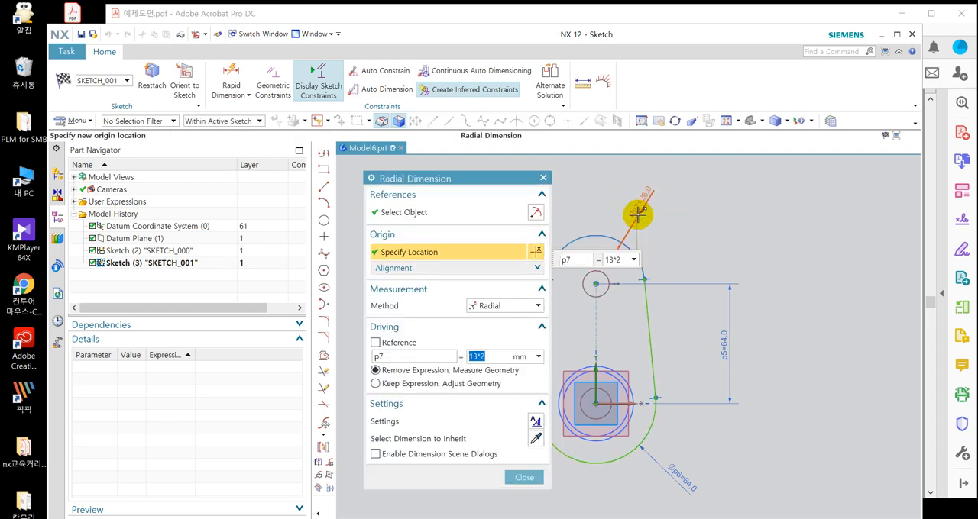
{"action": "key", "text": "Return"}
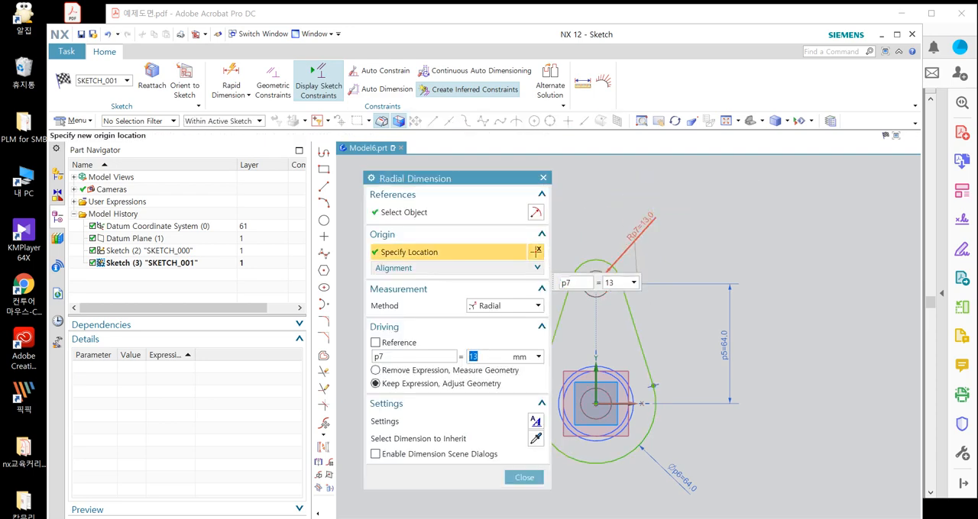
{"action": "middle_click", "coordinate": [680, 202]}
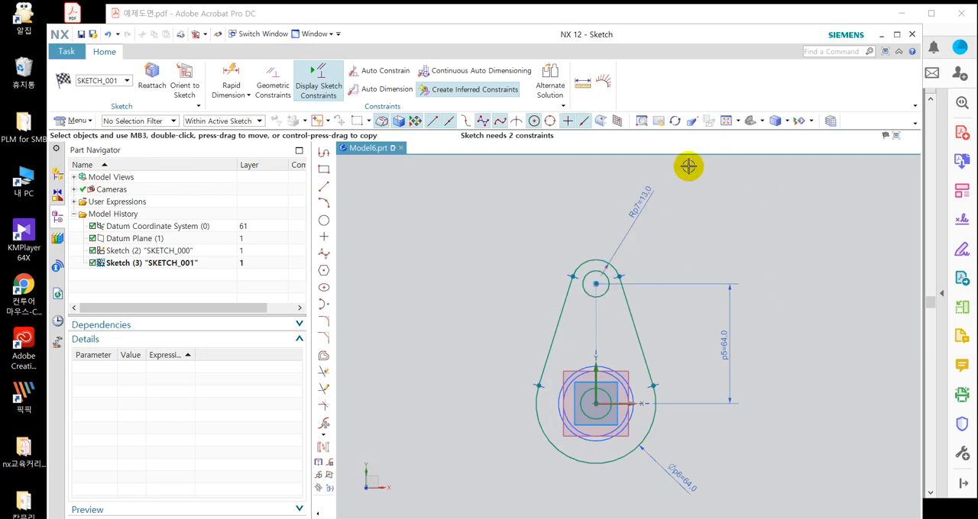
Delete the dimensions on the outline's upper and large lower arcs and add a radius dimension to each arc instead.
{"action": "left_click", "coordinate": [637, 200]}
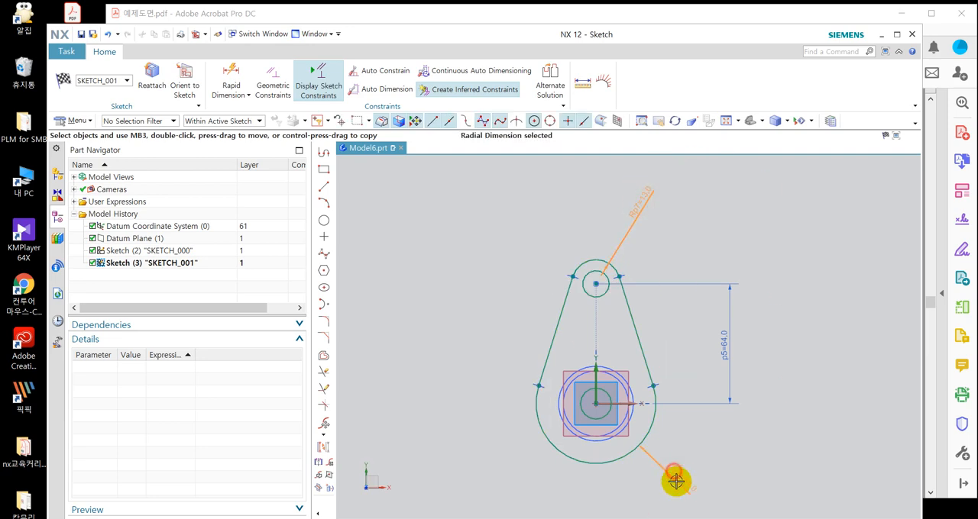
{"action": "key", "text": "Delete"}
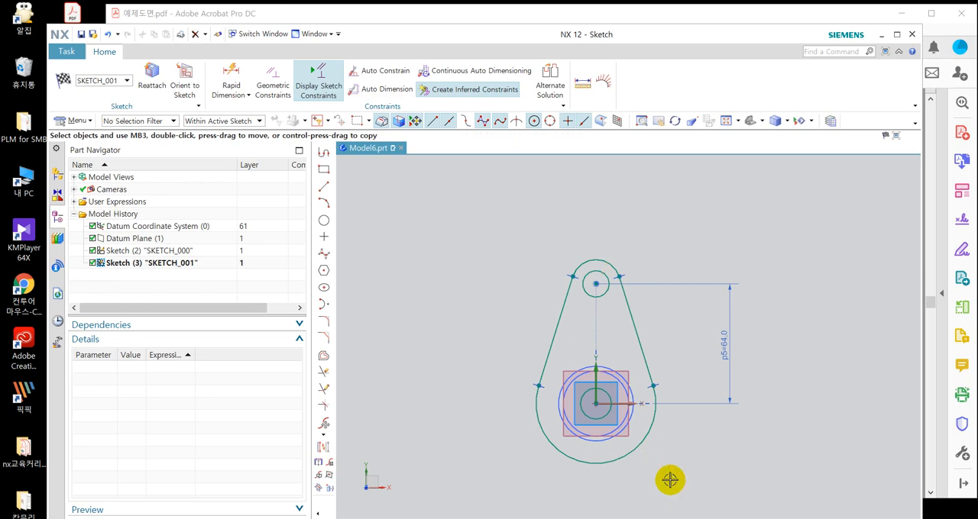
{"action": "left_click", "coordinate": [648, 438]}
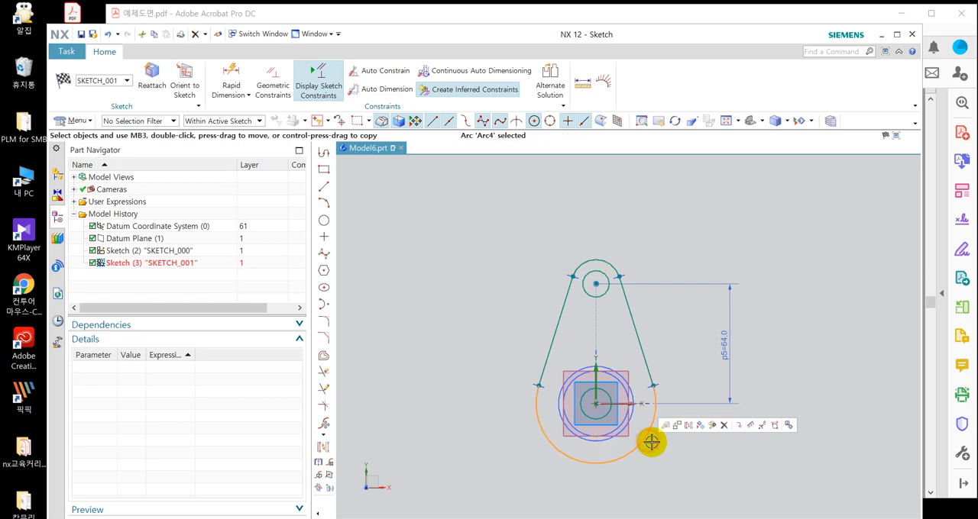
{"action": "left_click", "coordinate": [762, 426]}
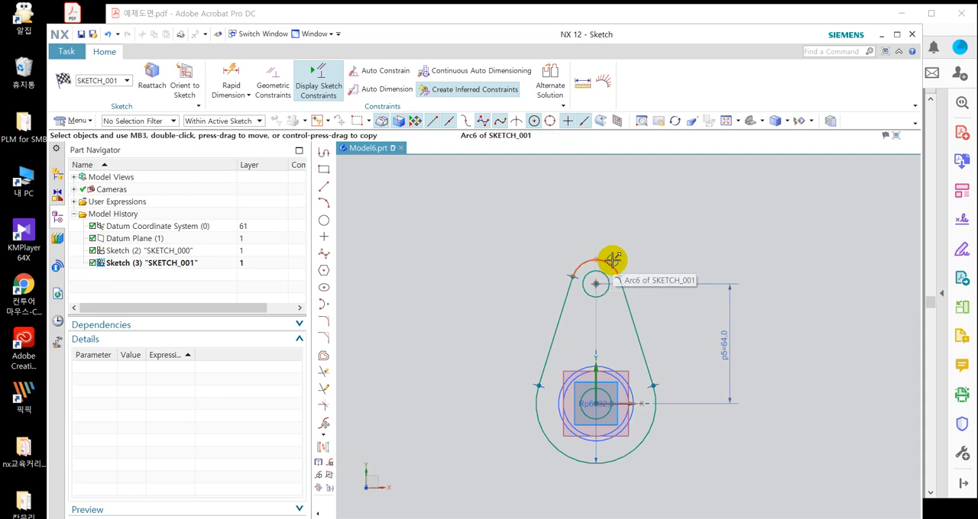
{"action": "left_click", "coordinate": [607, 260]}
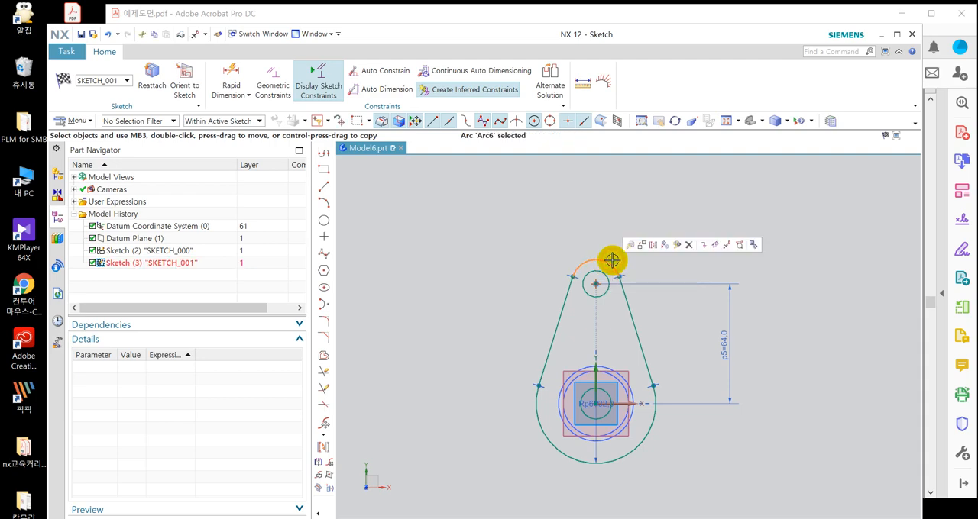
{"action": "left_click", "coordinate": [726, 246]}
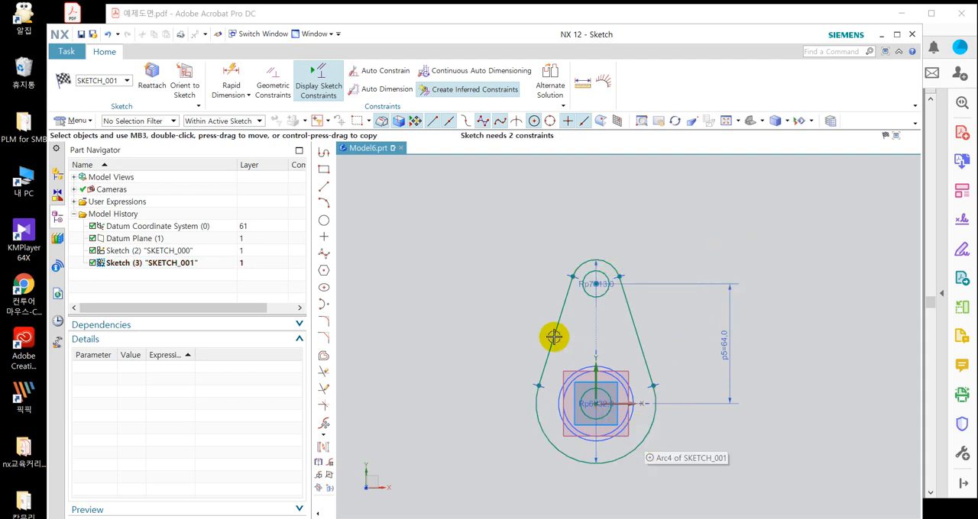
Move the upper and lower arcs' radius dimensions outside the teardrop outline.
{"action": "scroll", "coordinate": [552, 334], "scroll_direction": "down", "scroll_amount": 4}
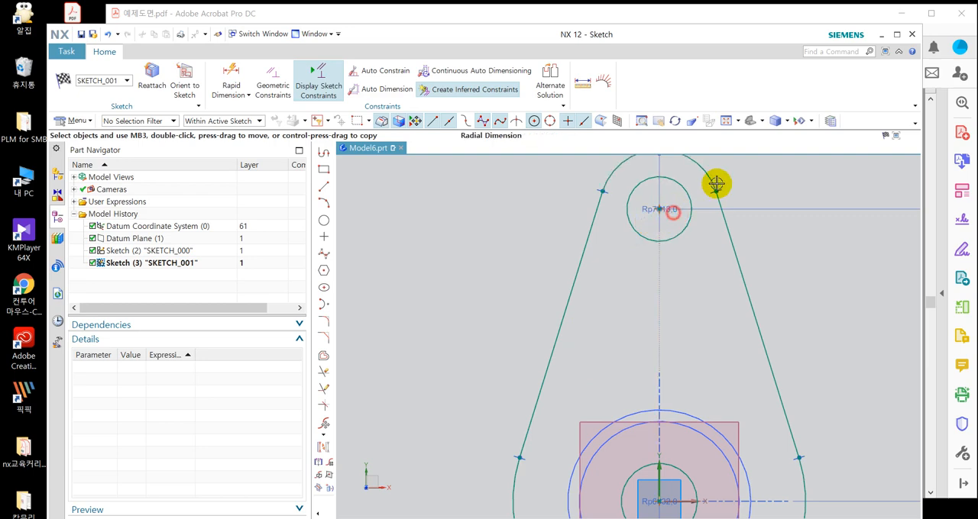
{"action": "left_click", "coordinate": [755, 157]}
{"action": "scroll", "coordinate": [665, 231], "scroll_direction": "up", "scroll_amount": 3}
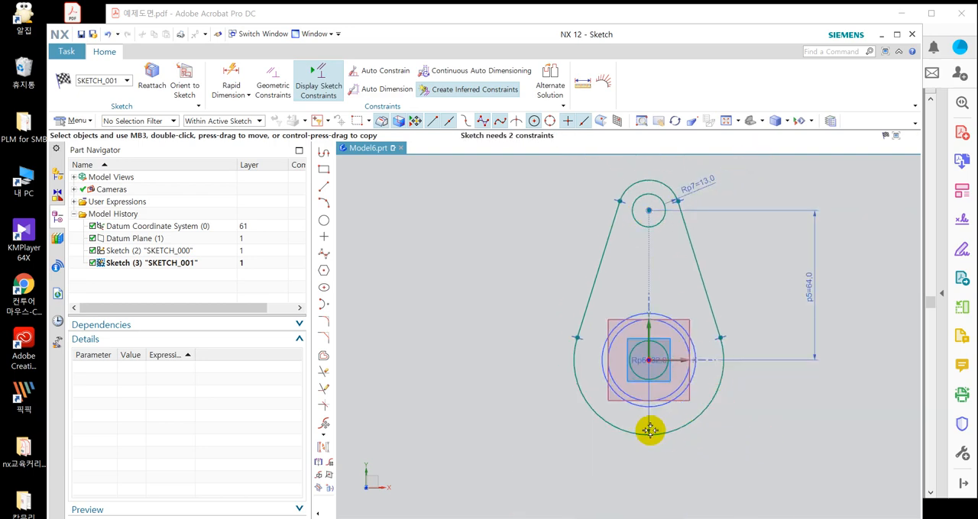
{"action": "left_click_drag", "start_coordinate": [648, 430], "coordinate": [711, 463]}
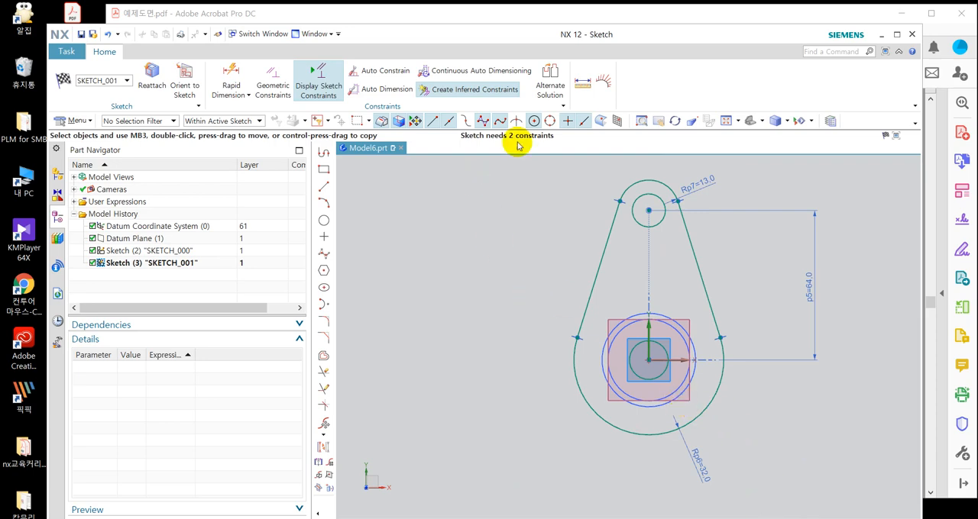
Add a diameter dimension of 25 mm to the large lower hole.
{"action": "left_click", "coordinate": [231, 73]}
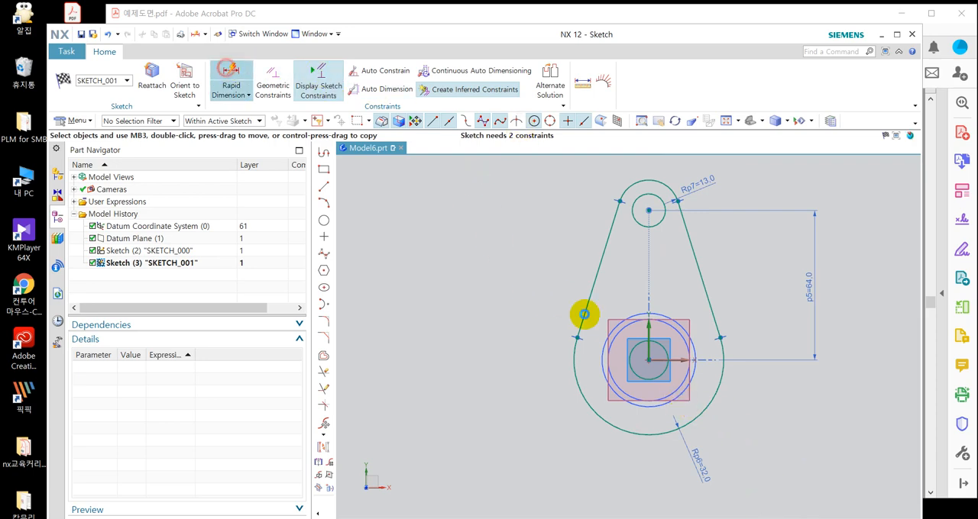
{"action": "left_click", "coordinate": [646, 375]}
{"action": "left_click", "coordinate": [544, 451]}
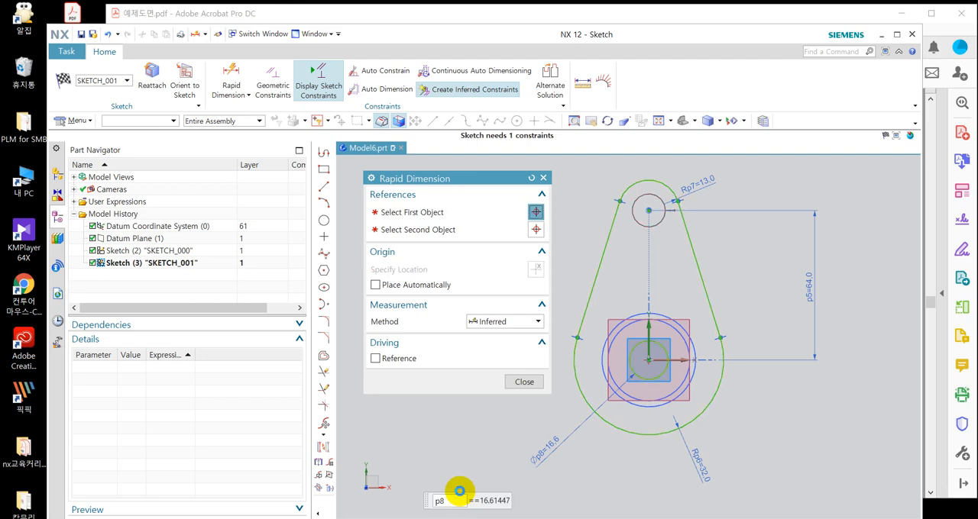
{"action": "type", "text": "25"}
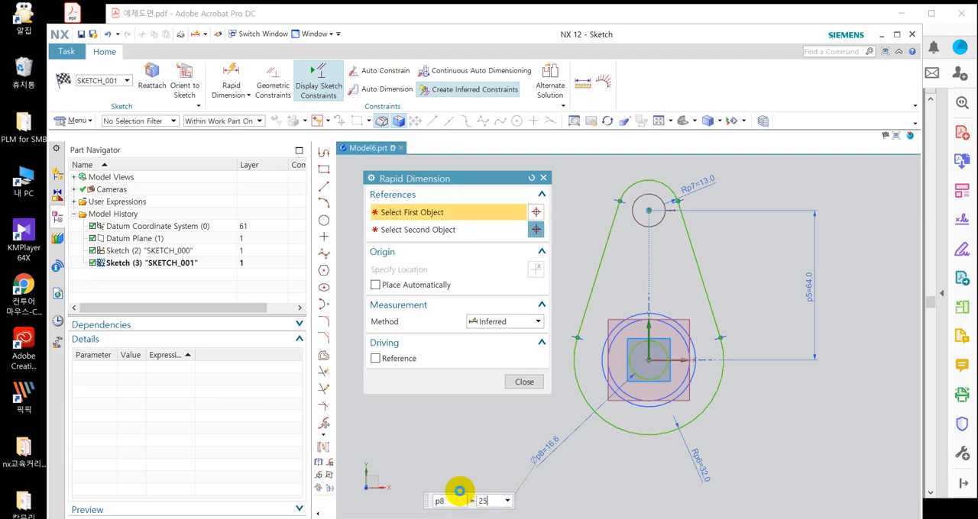
{"action": "key", "text": "Return"}
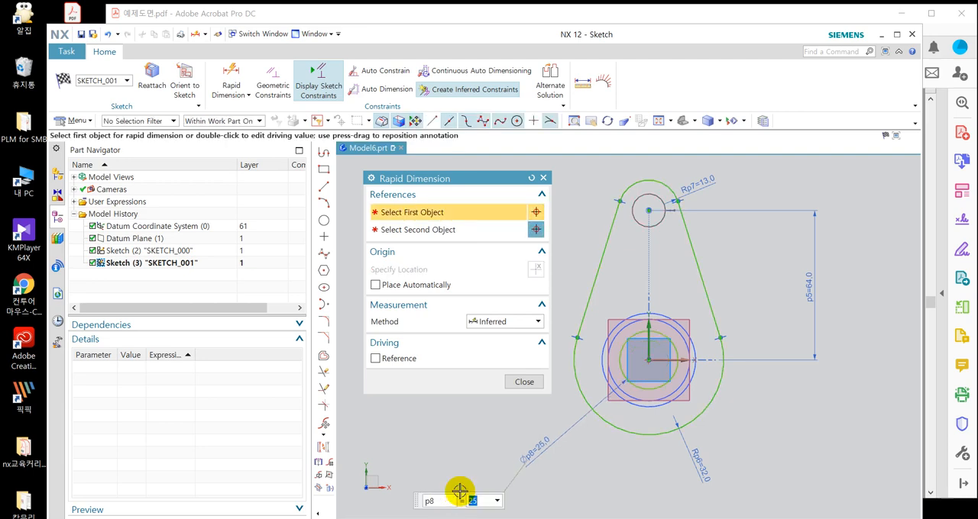
Dimension the small upper hole with a diameter of 10 mm and finish dimensioning.
{"action": "left_click", "coordinate": [637, 216]}
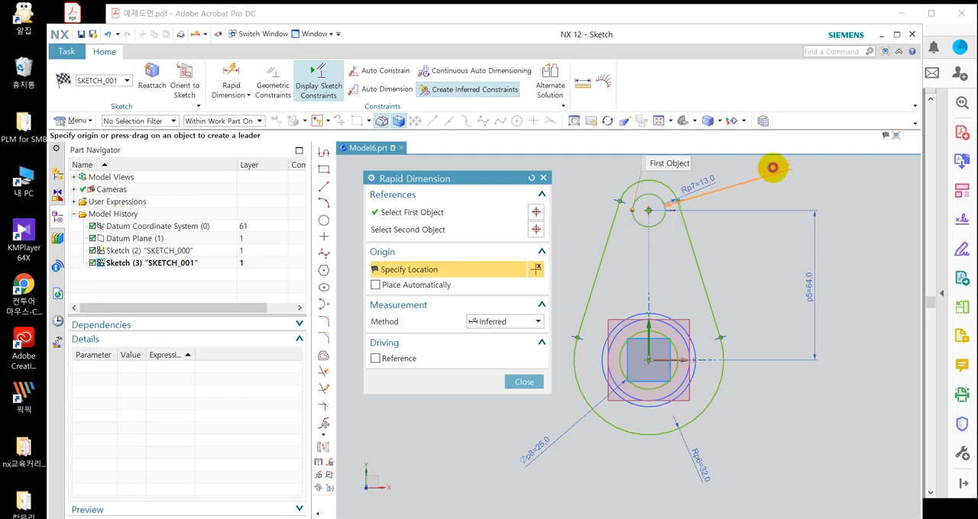
{"action": "left_click", "coordinate": [772, 167]}
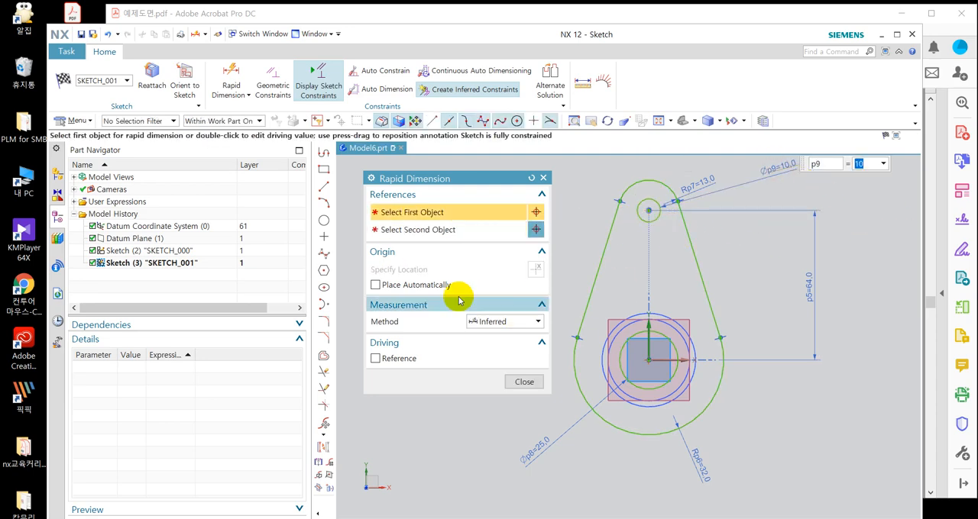
{"action": "left_click", "coordinate": [526, 381]}
Reposition the small hole's diameter dimension and the upper arc's radius dimension clear of each other, and finish the sketch.
{"action": "scroll", "coordinate": [646, 324], "scroll_direction": "down", "scroll_amount": 1}
{"action": "scroll", "coordinate": [735, 229], "scroll_direction": "up", "scroll_amount": 2}
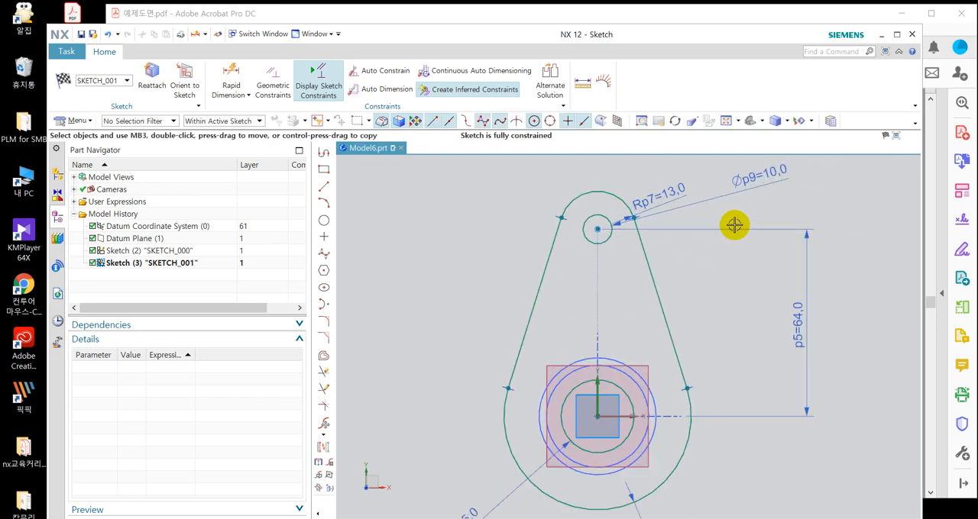
{"action": "left_click_drag", "start_coordinate": [753, 181], "coordinate": [497, 276]}
{"action": "left_click_drag", "start_coordinate": [656, 221], "coordinate": [682, 201]}
{"action": "scroll", "coordinate": [563, 175], "scroll_direction": "down", "scroll_amount": 1}
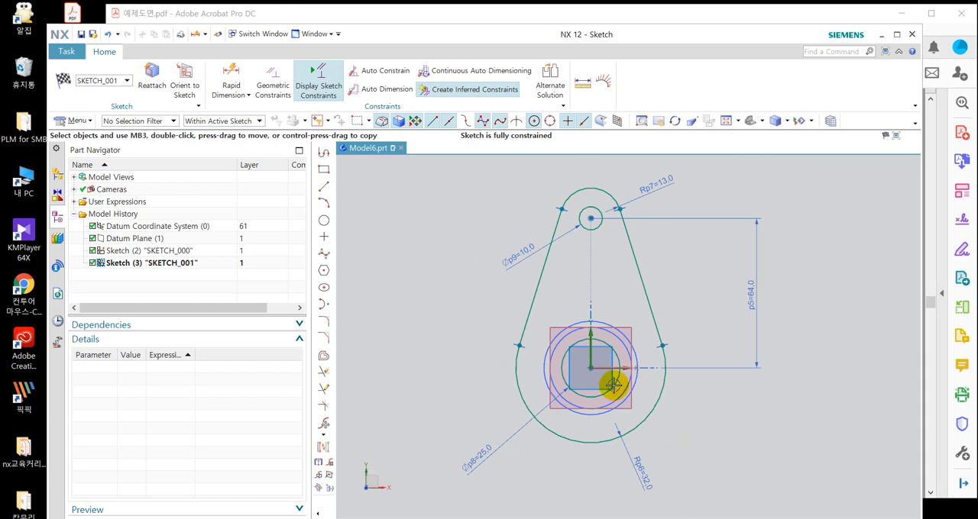
{"action": "left_click", "coordinate": [65, 81]}
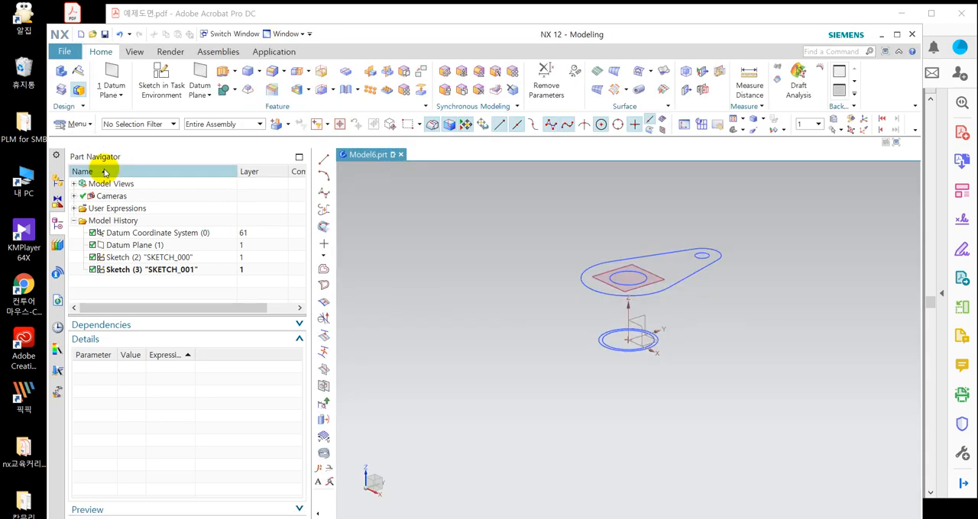
Check the curves and dimension parameters of the two sketches in the model history.
{"action": "left_click", "coordinate": [174, 258]}
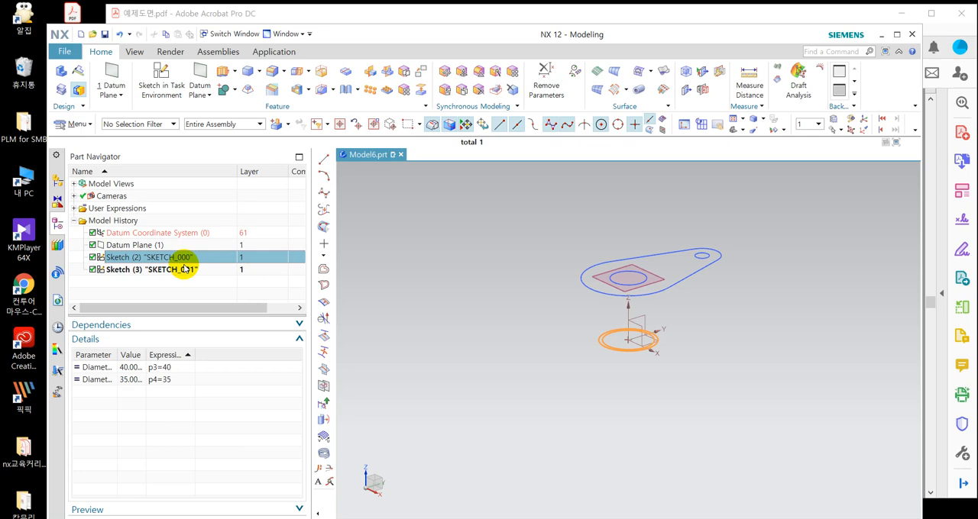
{"action": "left_click", "coordinate": [151, 271]}
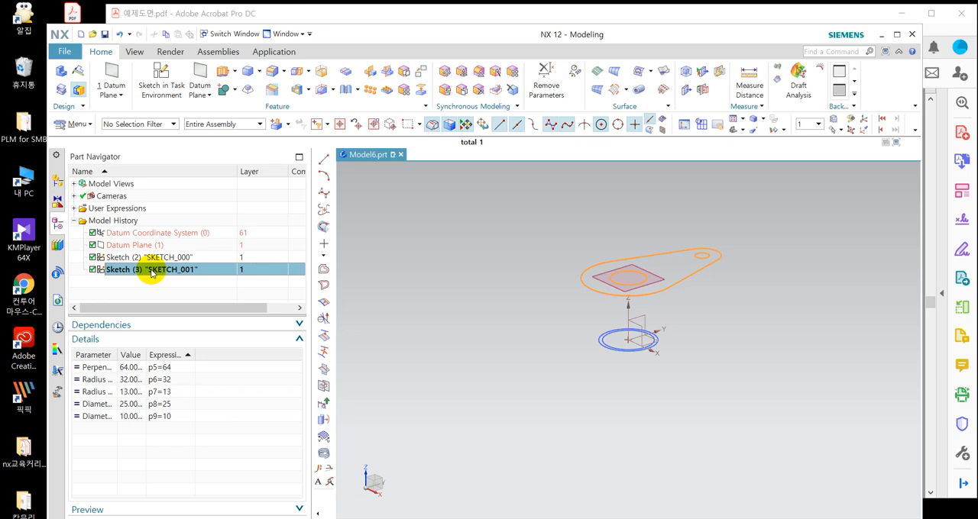
{"action": "key", "text": "Escape"}
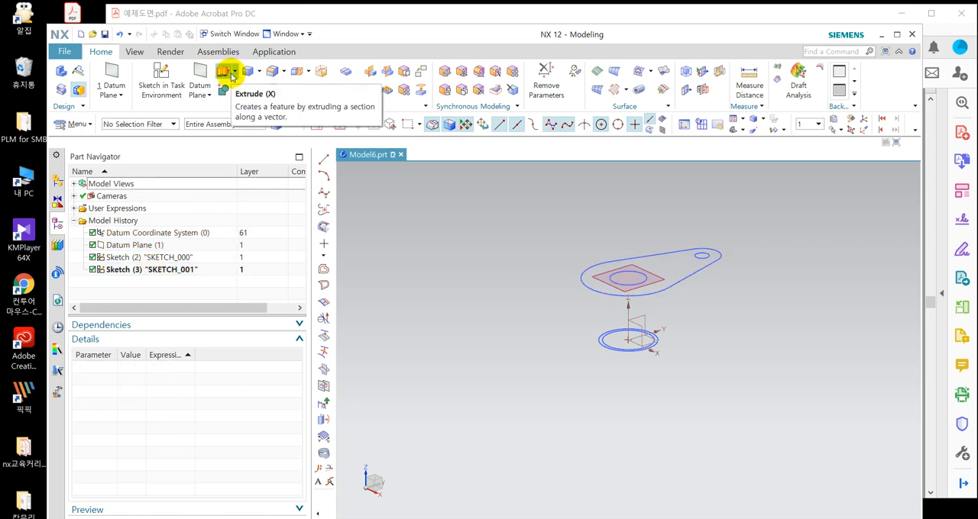
Start an extrusion with the Feature Curves selection rule and pick the base sketch's two concentric circles as its section.
{"action": "left_click", "coordinate": [226, 72]}
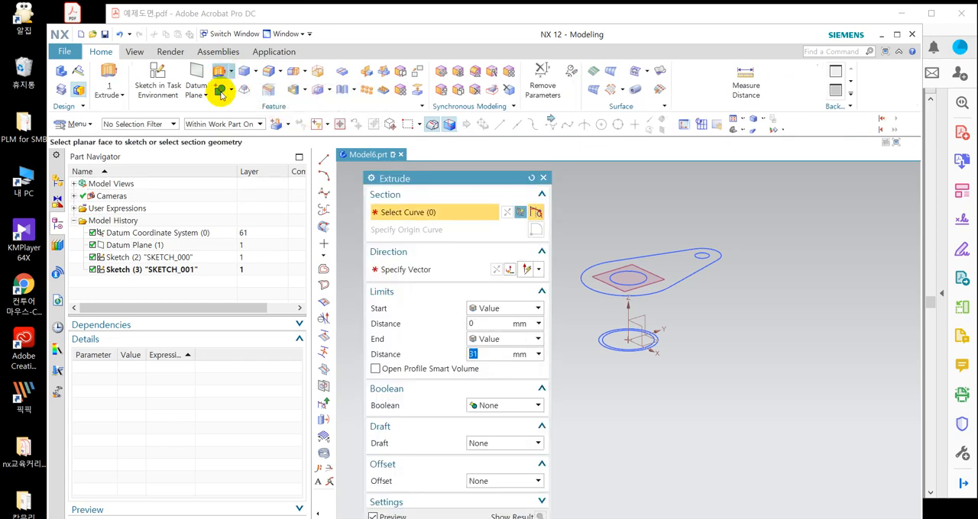
{"action": "left_click_drag", "start_coordinate": [432, 179], "coordinate": [315, 112]}
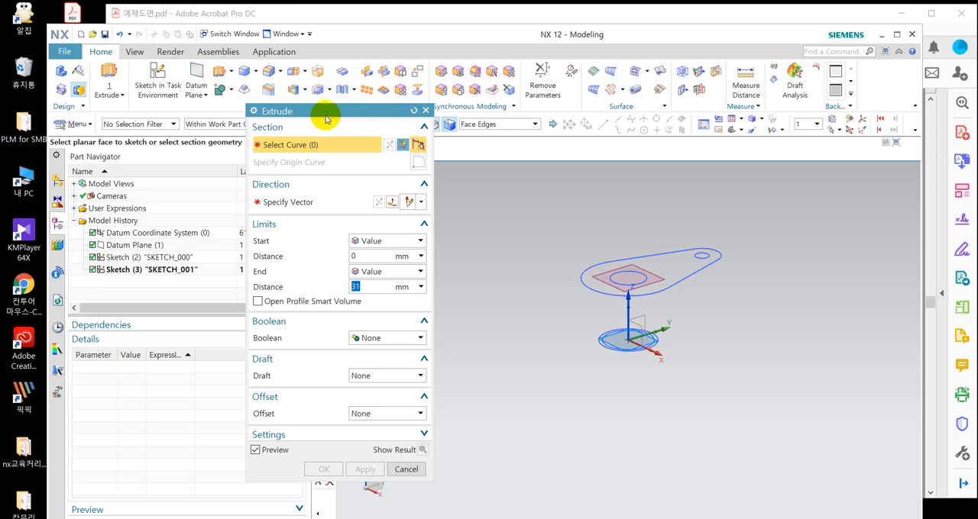
{"action": "left_click_drag", "start_coordinate": [326, 118], "coordinate": [316, 113]}
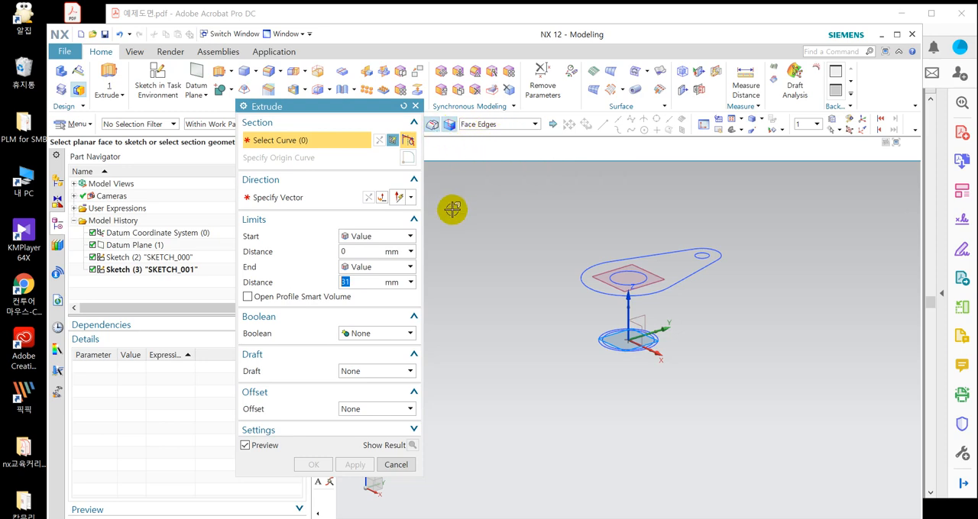
{"action": "left_click", "coordinate": [508, 126]}
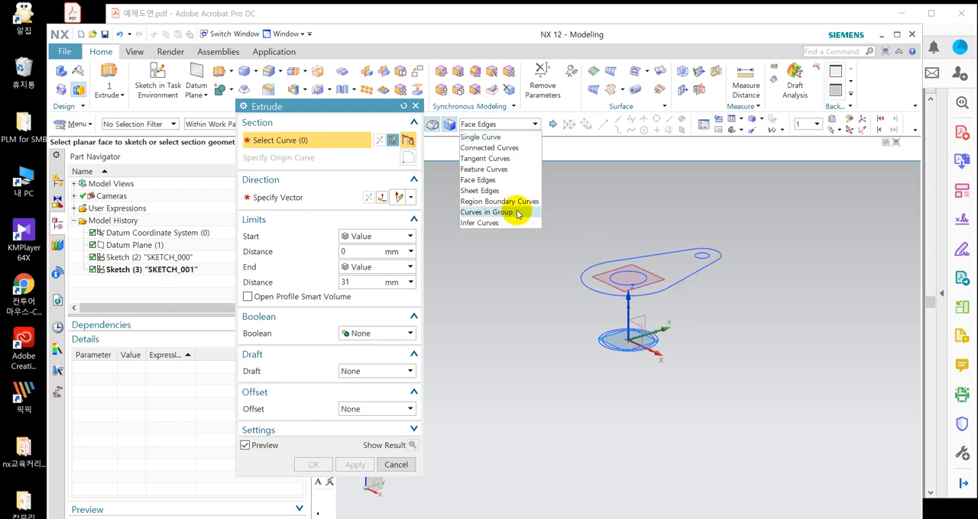
{"action": "left_click", "coordinate": [487, 169]}
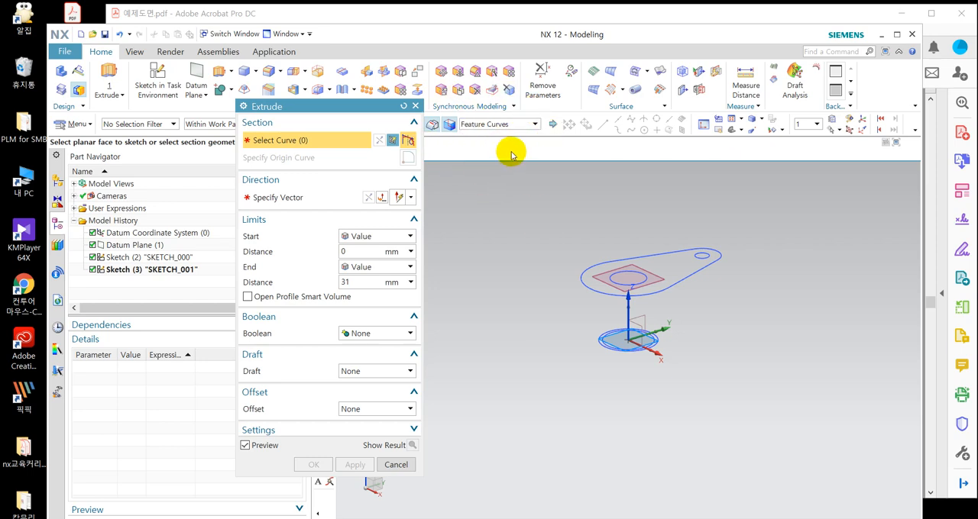
{"action": "left_click", "coordinate": [650, 336]}
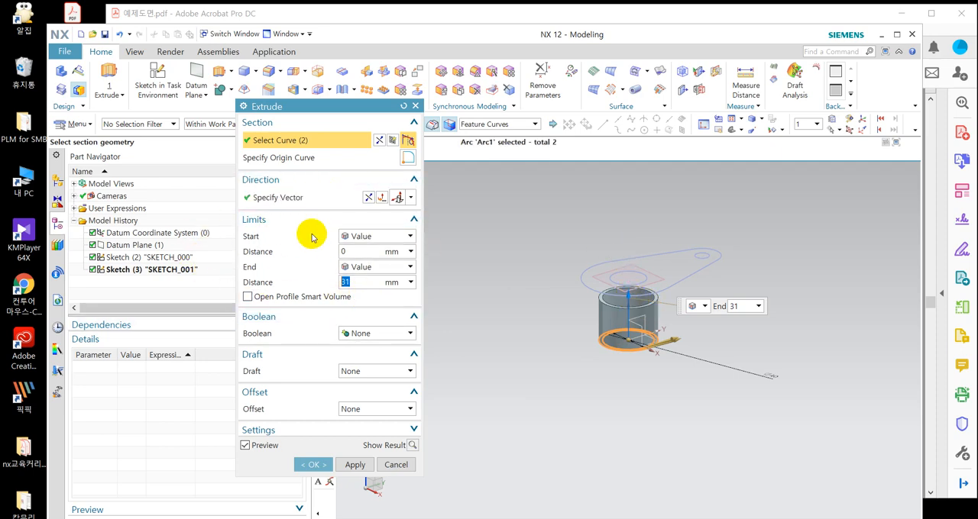
Extrude the ring section from 0 mm with the end limit Until Selected at the offset datum plane and apply it.
{"action": "left_click", "coordinate": [374, 252]}
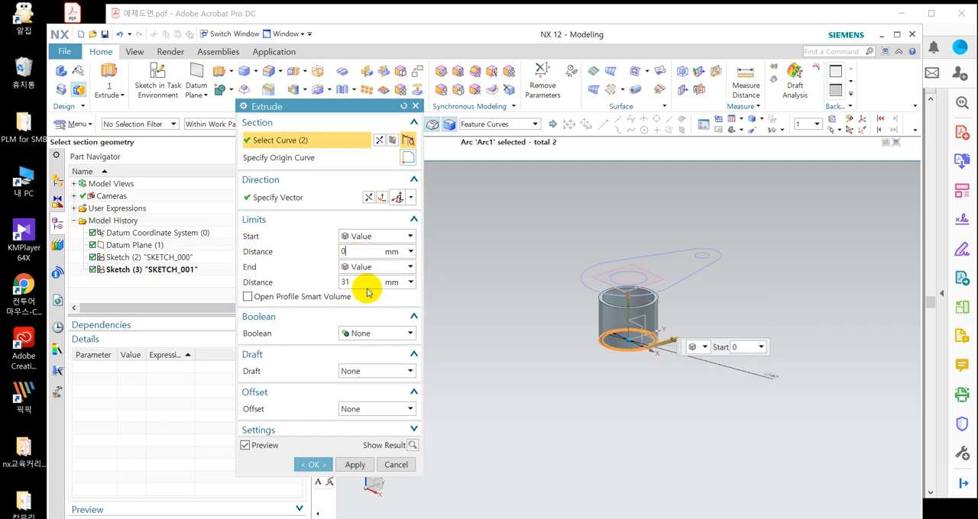
{"action": "left_click", "coordinate": [377, 268]}
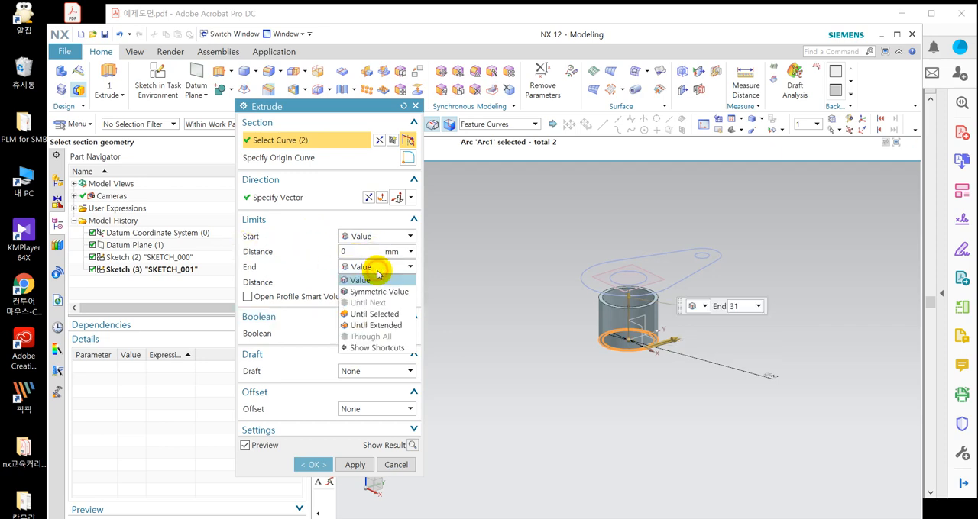
{"action": "left_click", "coordinate": [390, 314]}
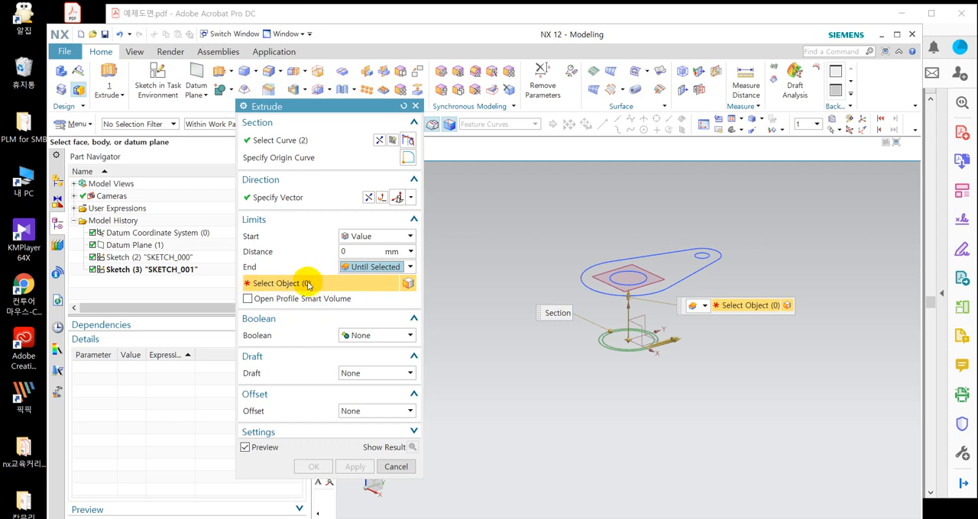
{"action": "left_click", "coordinate": [660, 279]}
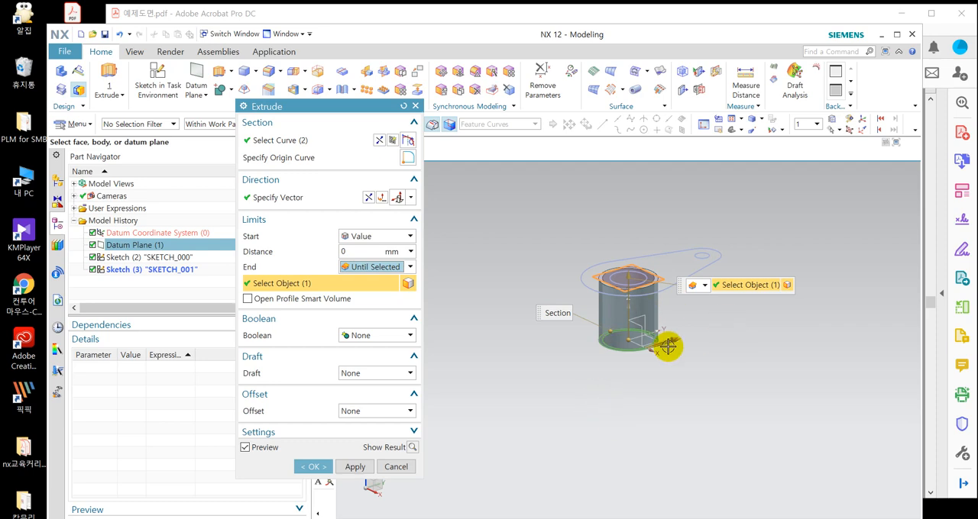
{"action": "left_click", "coordinate": [356, 466]}
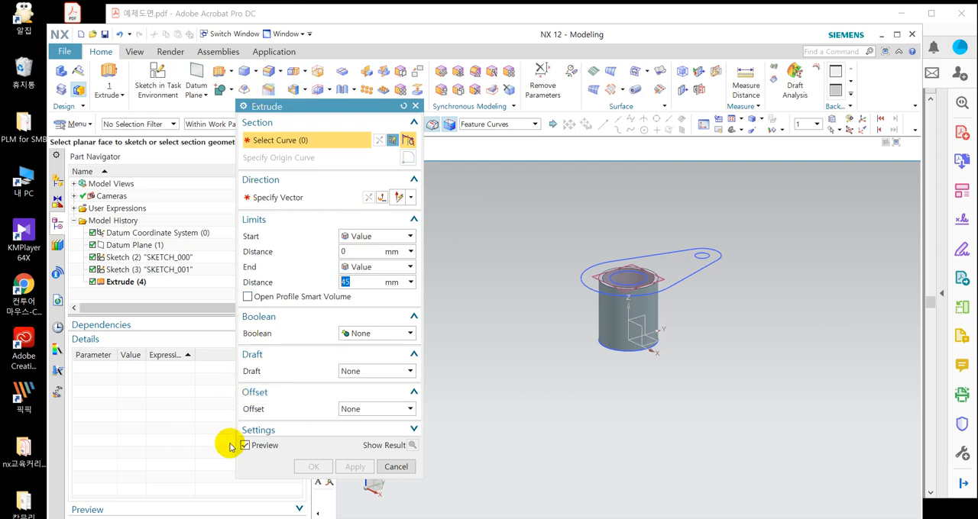
Pick the teardrop plate sketch as the extrusion section and set its end distance to 6 mm, as given in drawing 16.
{"action": "left_click", "coordinate": [676, 280]}
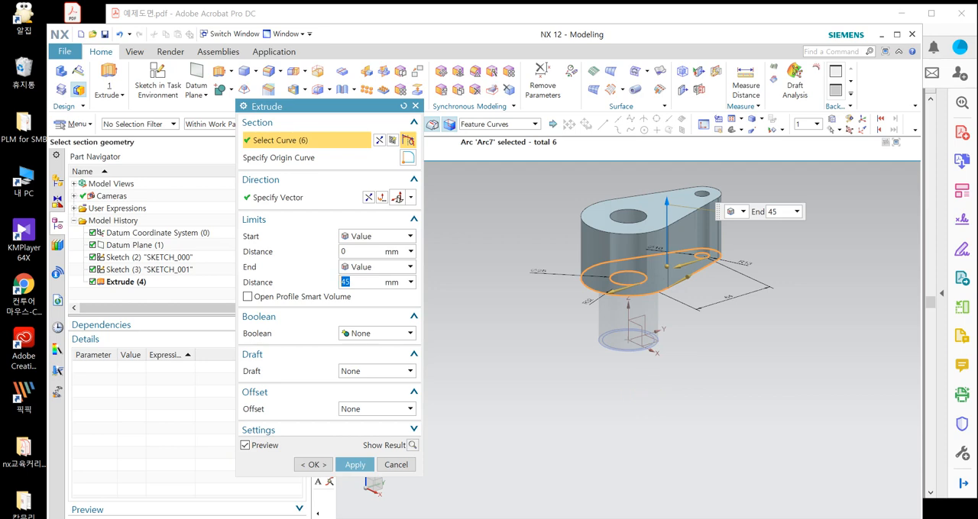
{"action": "key", "text": "alt+Tab"}
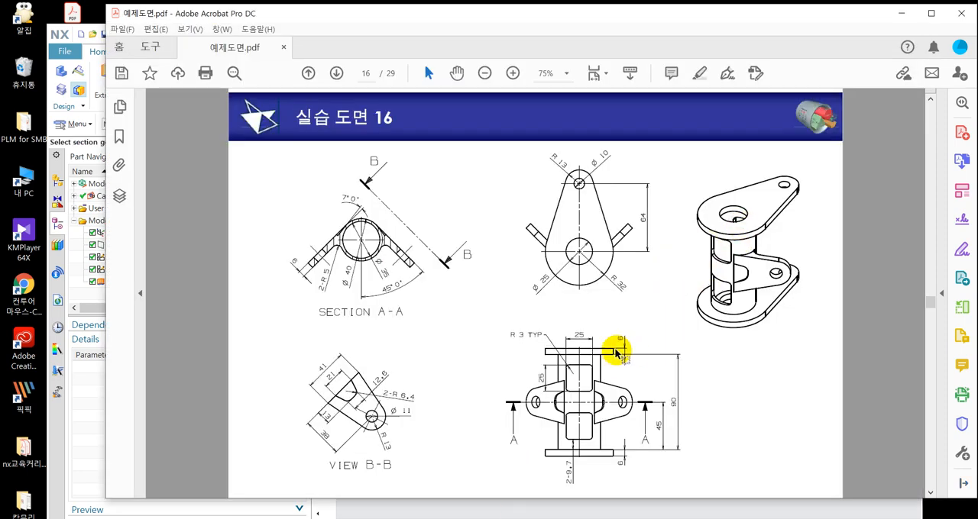
{"action": "left_click", "coordinate": [81, 421]}
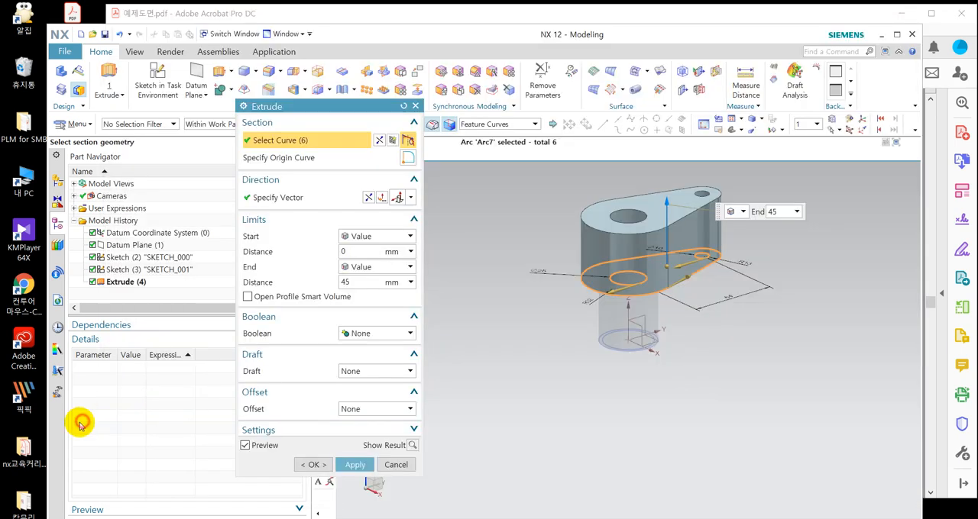
{"action": "double_click", "coordinate": [783, 212]}
{"action": "type", "text": "6"}
{"action": "key", "text": "Return"}
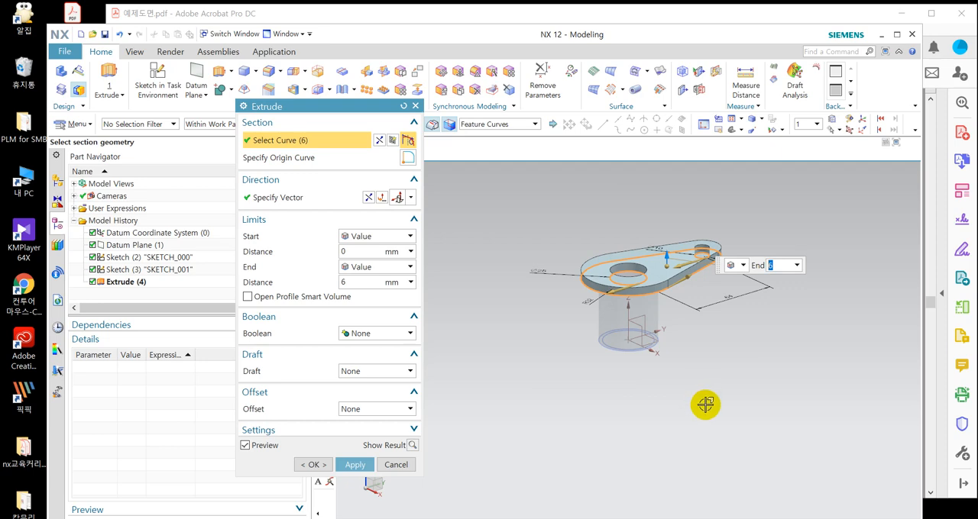
Set the extrusion's Boolean to Unite with the hollow cylinder and complete the plate.
{"action": "left_click", "coordinate": [382, 336]}
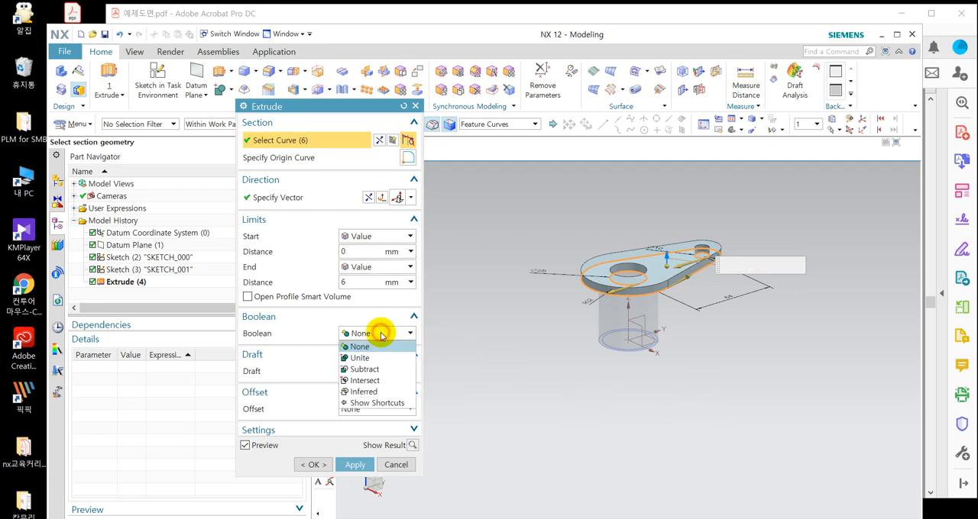
{"action": "left_click", "coordinate": [377, 359]}
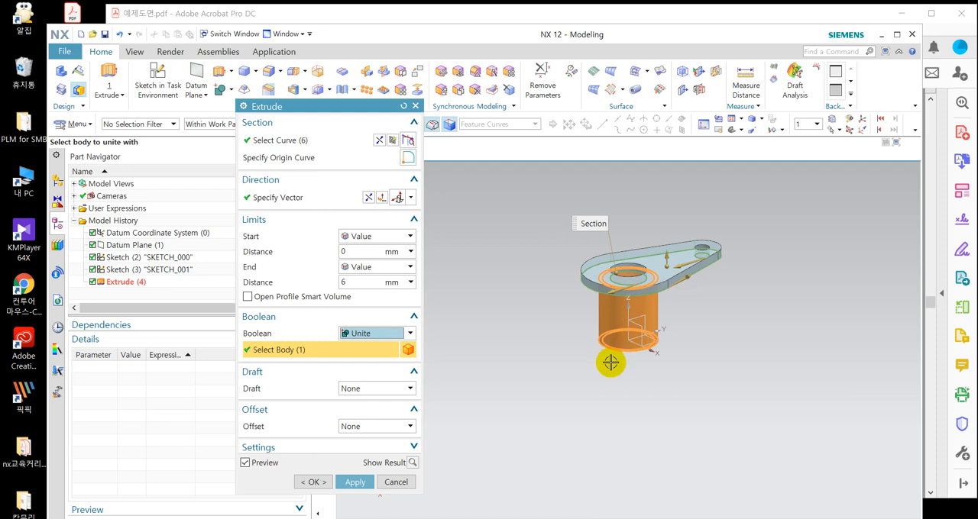
{"action": "left_click", "coordinate": [315, 481]}
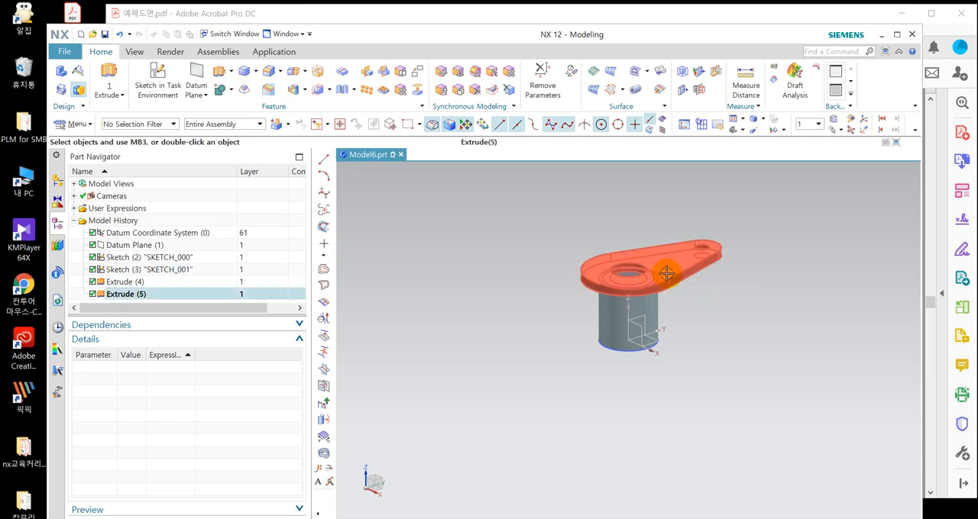
Collapse the Details section of the Part Navigator.
{"action": "left_click", "coordinate": [612, 317]}
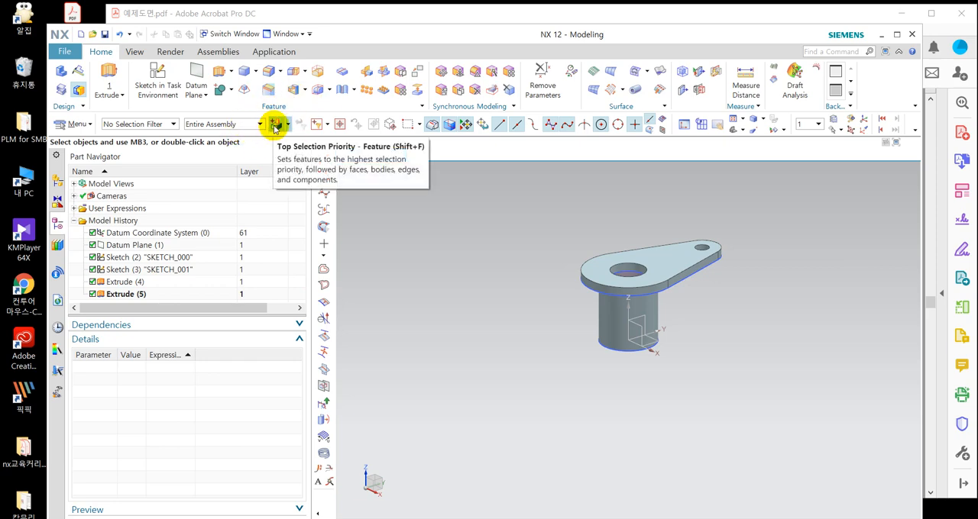
{"action": "left_click", "coordinate": [171, 339]}
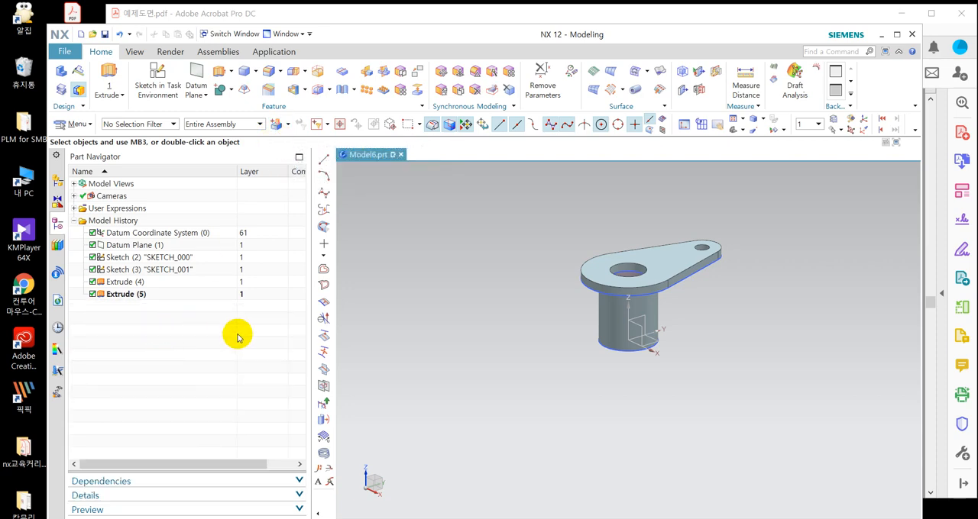
{"action": "key", "text": "ctrl+b"}
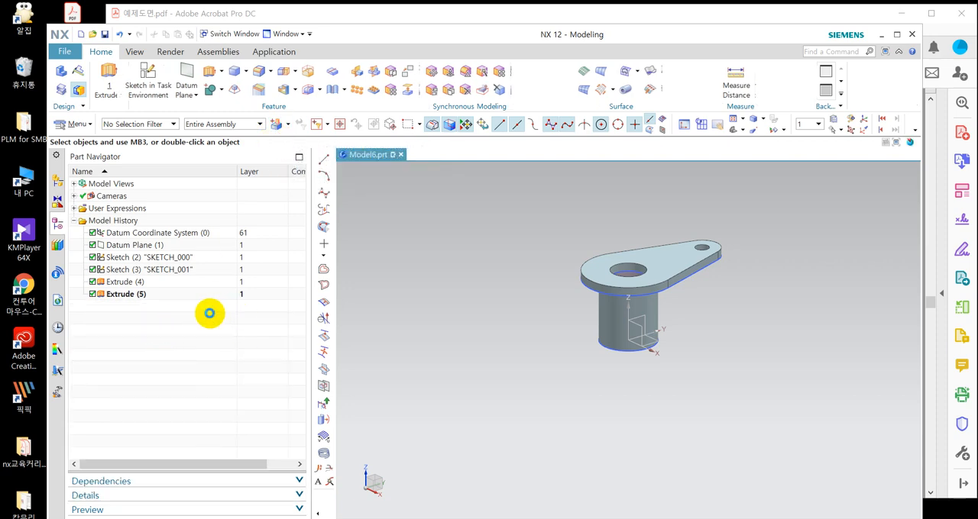
{"action": "left_click", "coordinate": [392, 371]}
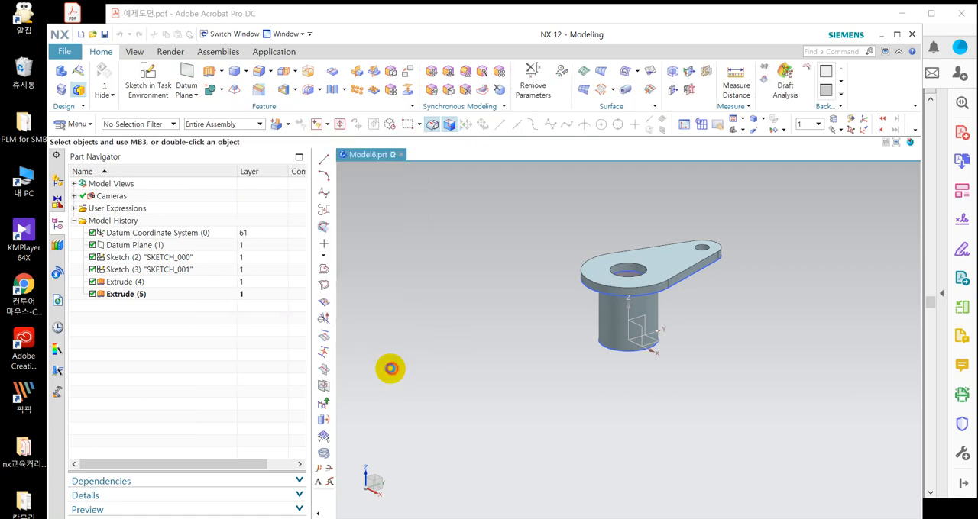
{"action": "key", "text": "ctrl+j"}
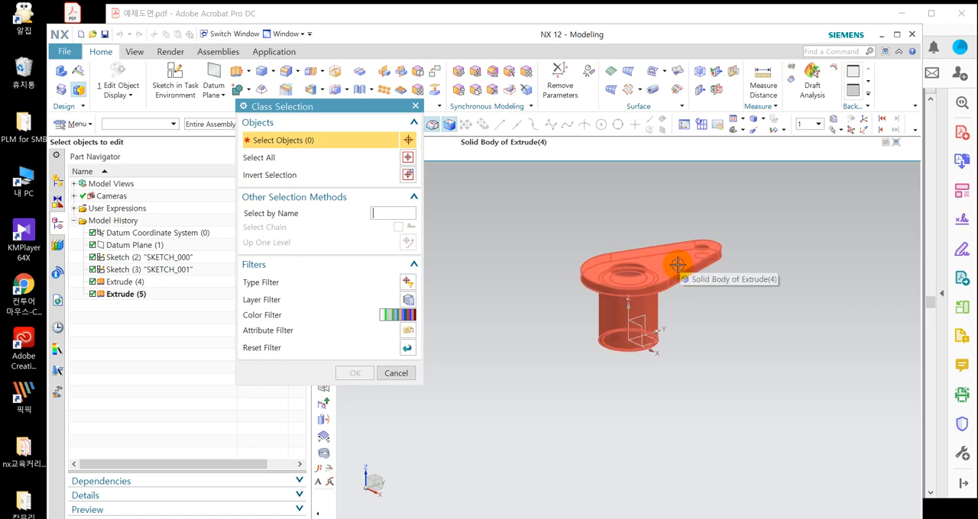
{"action": "key", "text": "Escape"}
Limit selection to Solid Body, try picking the bracket body, and reset the selection filters.
{"action": "left_click", "coordinate": [160, 123]}
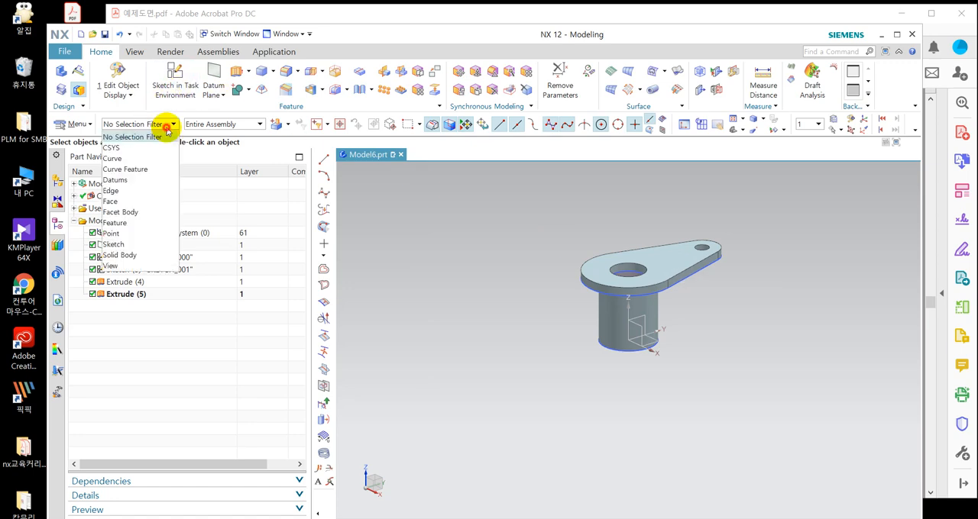
{"action": "left_click", "coordinate": [123, 255]}
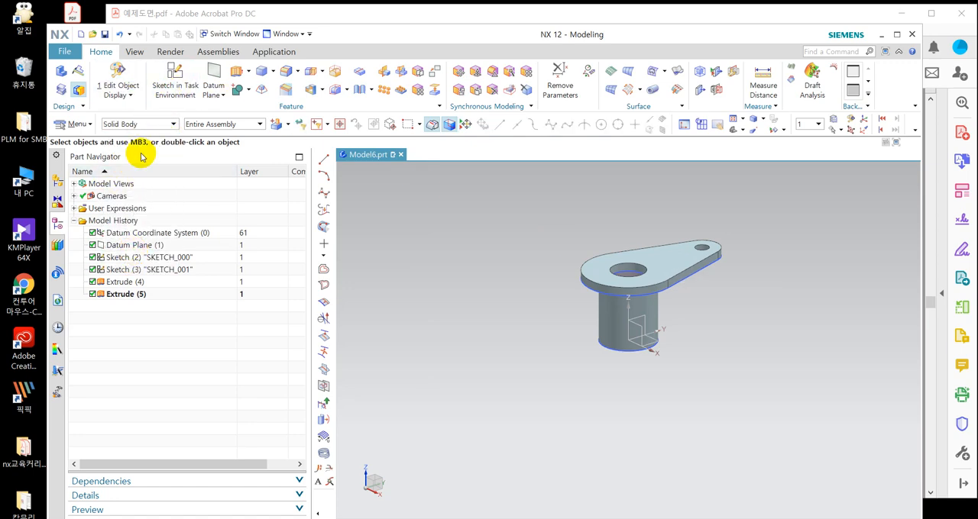
{"action": "left_click", "coordinate": [666, 270]}
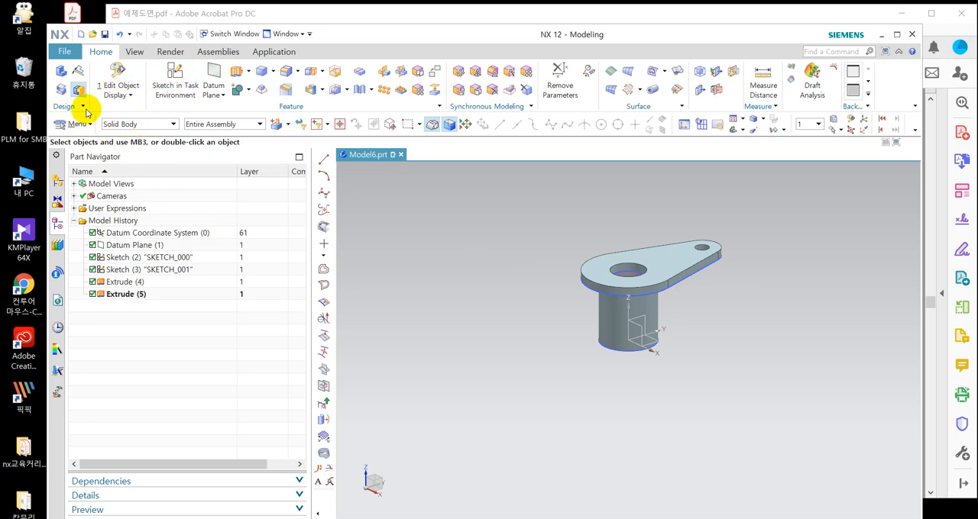
{"action": "left_click", "coordinate": [304, 125]}
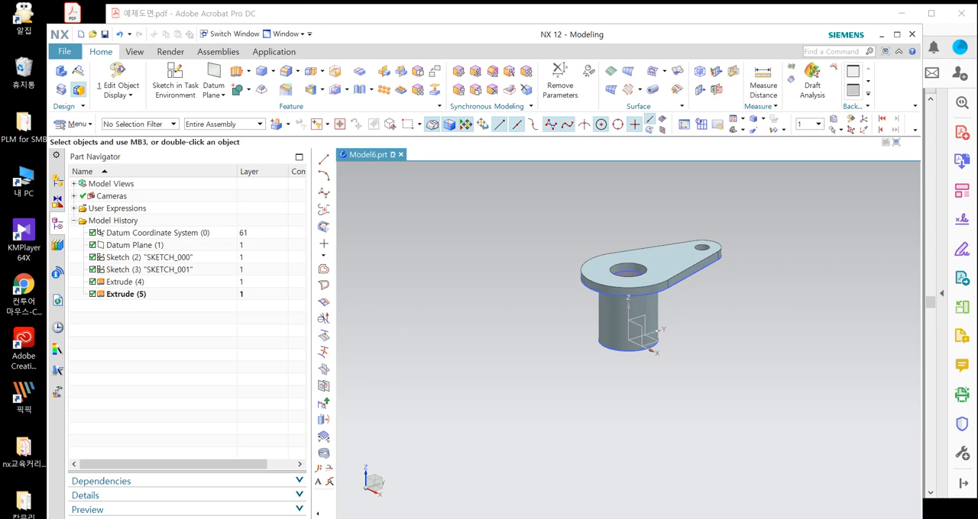
Check the cylinder's window dimensions in drawing 16 and look at the model in the Front view.
{"action": "key", "text": "alt+Tab"}
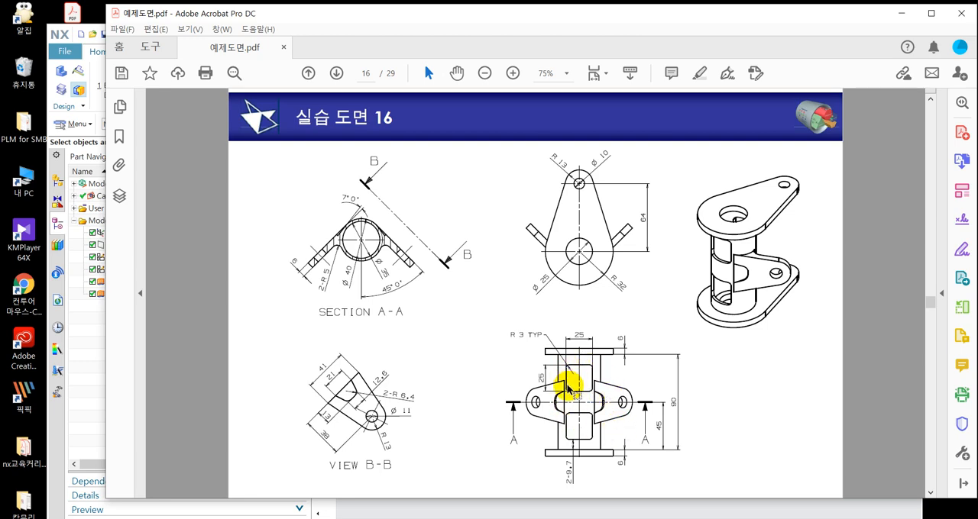
{"action": "left_click", "coordinate": [87, 419]}
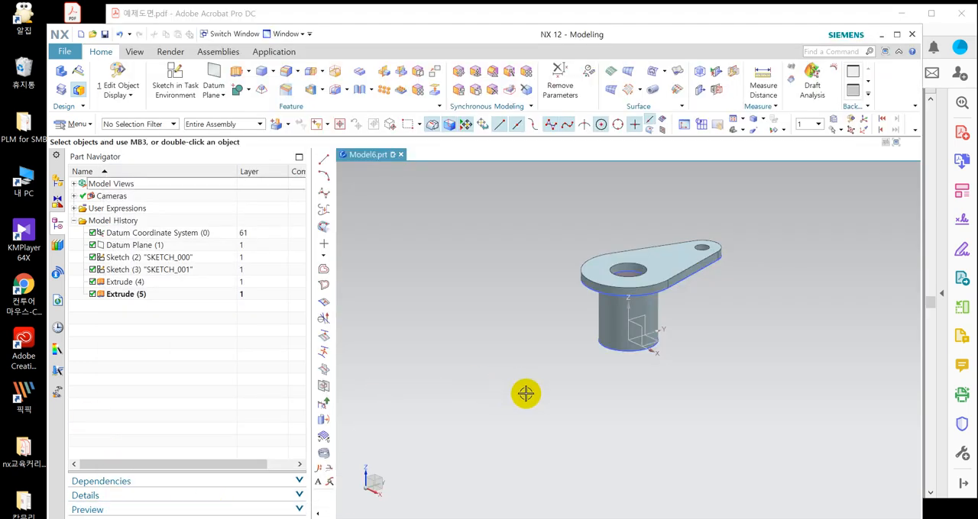
{"action": "middle_click_drag", "start_coordinate": [526, 394], "coordinate": [554, 375]}
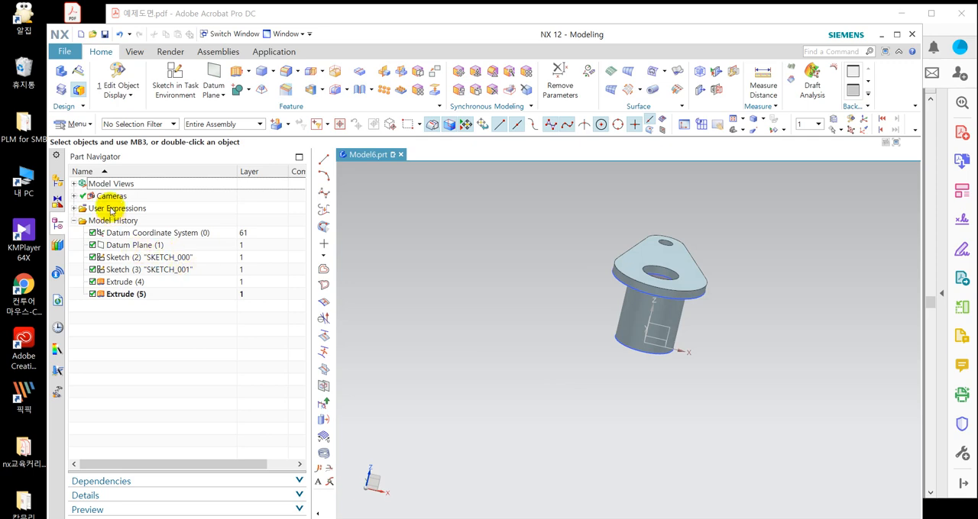
{"action": "left_click", "coordinate": [73, 185]}
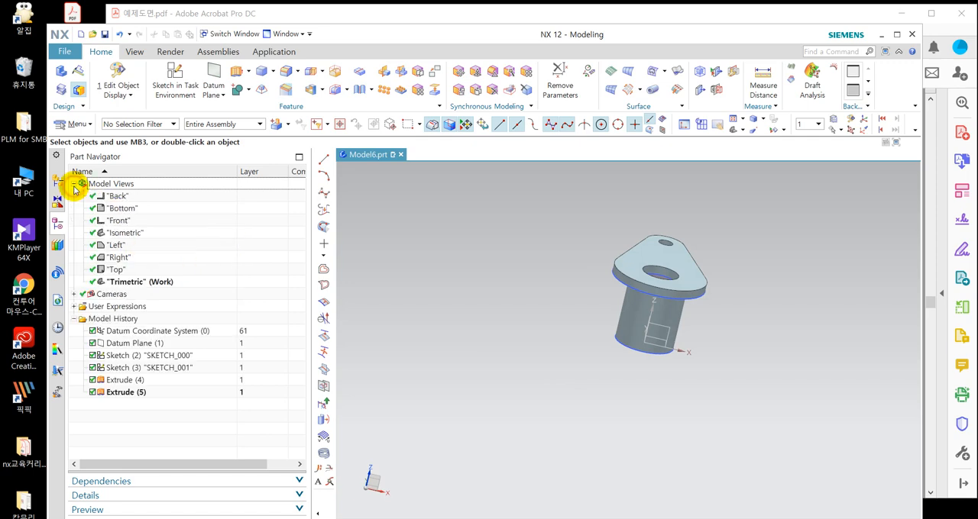
{"action": "double_click", "coordinate": [118, 221]}
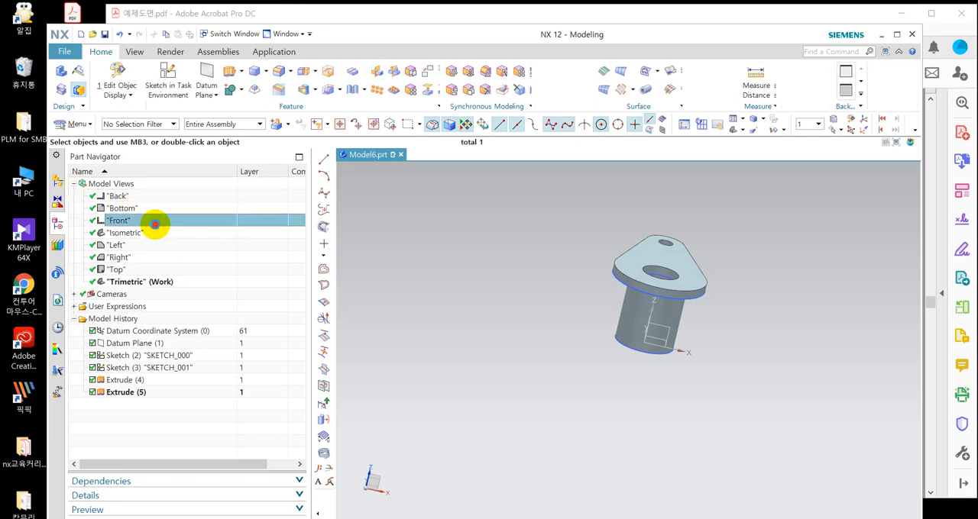
{"action": "scroll", "coordinate": [403, 191], "scroll_direction": "up", "scroll_amount": 1}
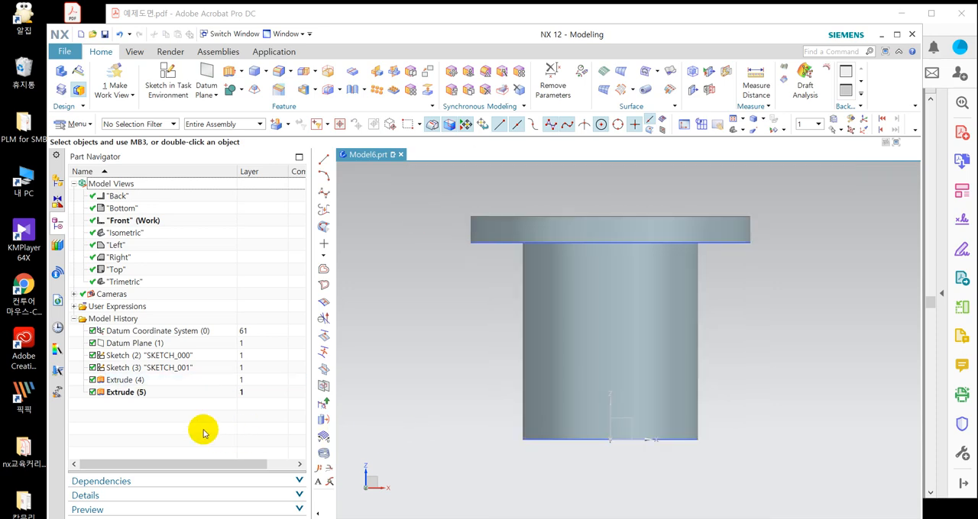
Hide the bracket's solid body from the Front view and undo the hiding.
{"action": "right_click", "coordinate": [645, 305]}
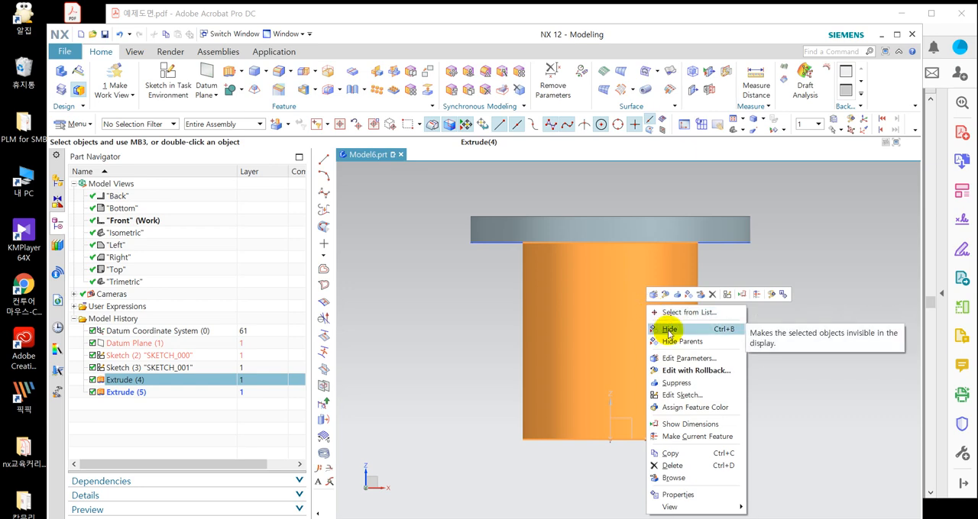
{"action": "left_click", "coordinate": [668, 331]}
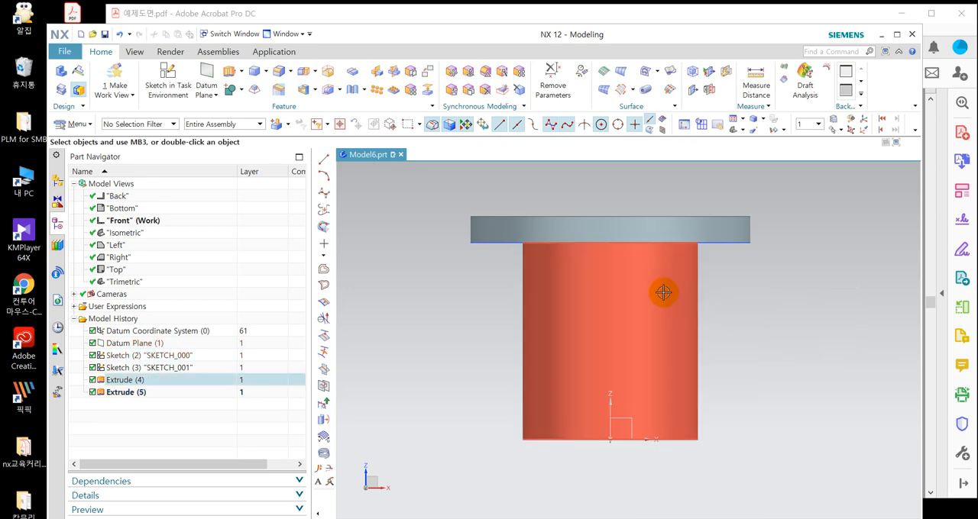
{"action": "right_click_drag", "start_coordinate": [662, 293], "coordinate": [662, 386]}
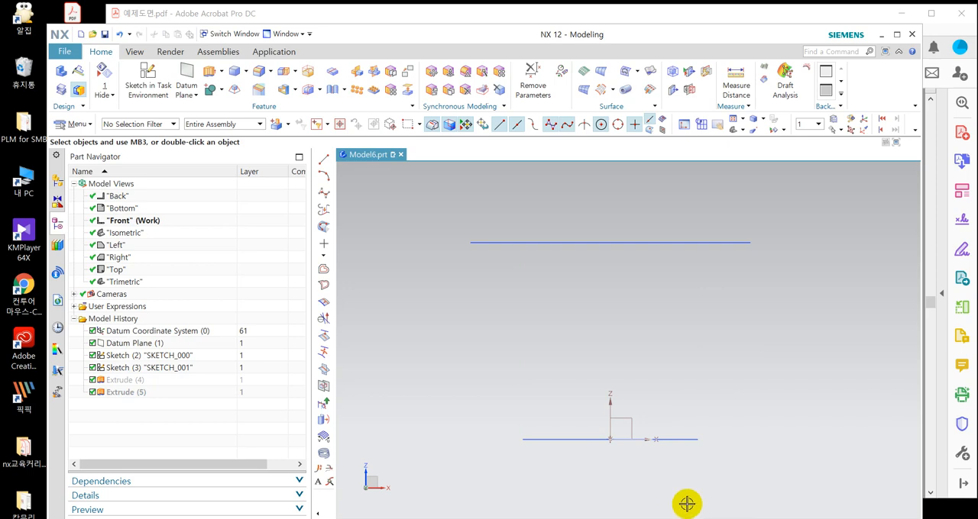
{"action": "key", "text": "ctrl+z"}
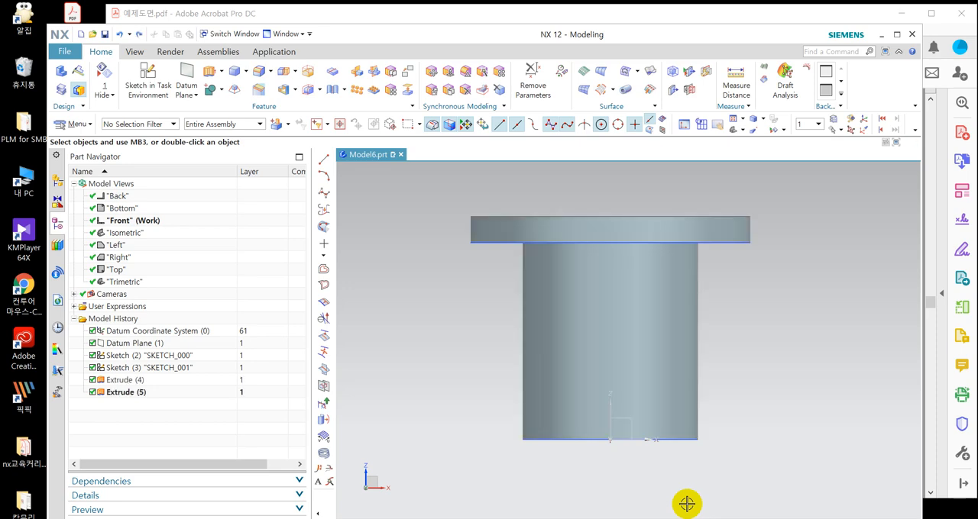
Orient the trimetric view squarely to the front and hide the bracket's solid body, leaving the sketches displayed.
{"action": "key", "text": "Home"}
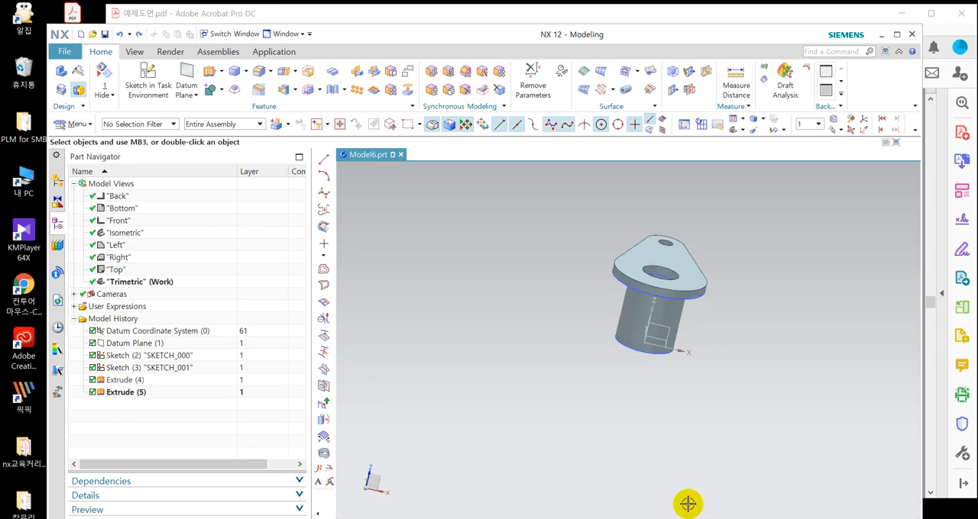
{"action": "middle_click_drag", "start_coordinate": [681, 424], "coordinate": [648, 411]}
{"action": "key", "text": "F8"}
{"action": "scroll", "coordinate": [703, 251], "scroll_direction": "up", "scroll_amount": 3}
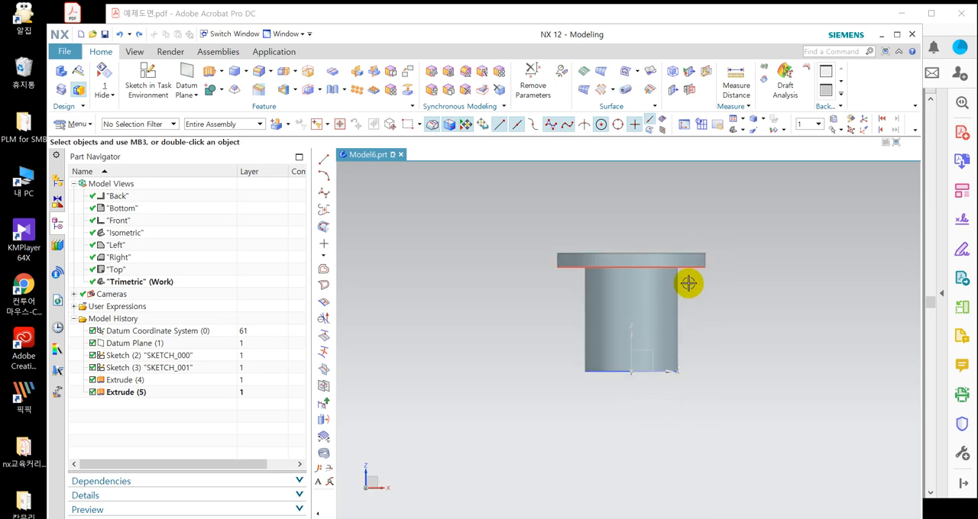
{"action": "left_click", "coordinate": [648, 328]}
{"action": "key", "text": "ctrl+b"}
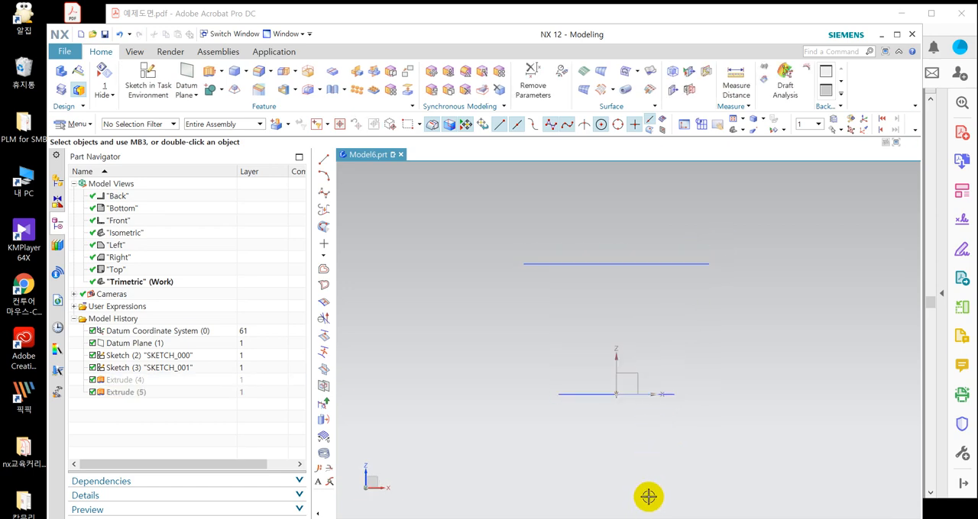
Create a sketch in the task environment on the inferred XY plane of the datum coordinate system.
{"action": "left_click", "coordinate": [152, 79]}
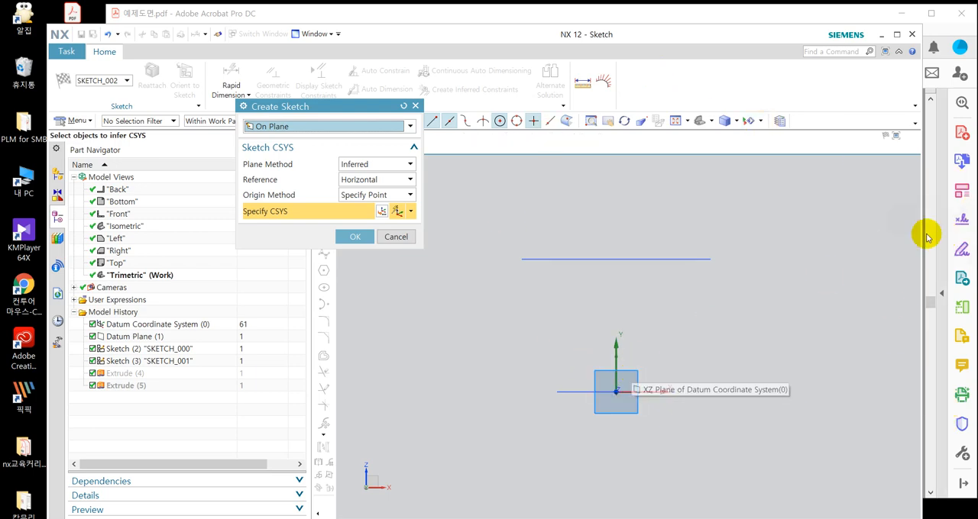
{"action": "middle_click", "coordinate": [843, 210]}
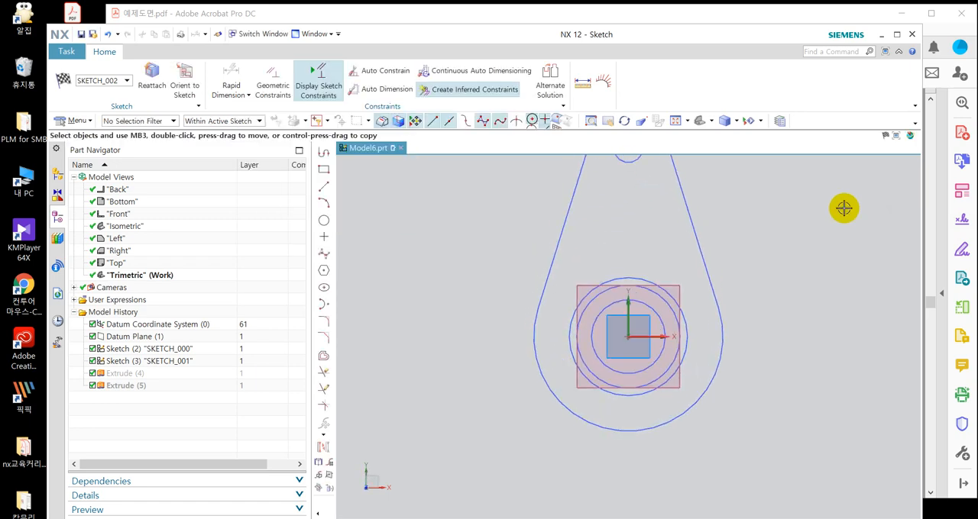
{"action": "middle_click", "coordinate": [843, 208]}
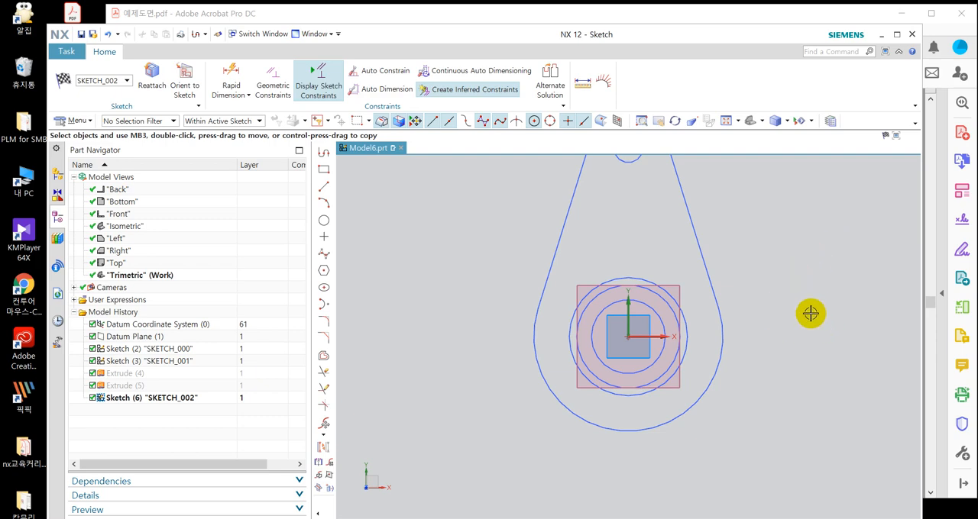
Reattach the sketch to the inferred XZ plane of the datum coordinate system.
{"action": "scroll", "coordinate": [501, 450], "scroll_direction": "down", "scroll_amount": 2}
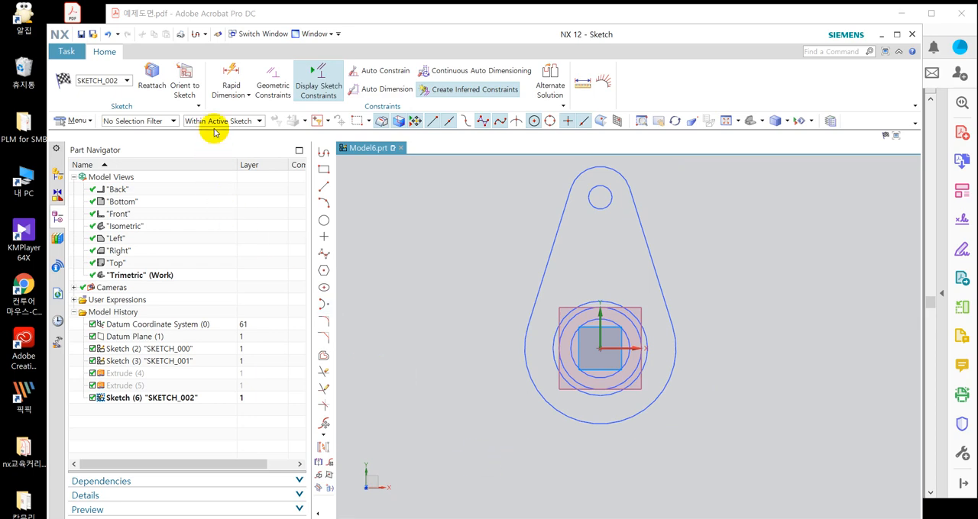
{"action": "left_click", "coordinate": [151, 86]}
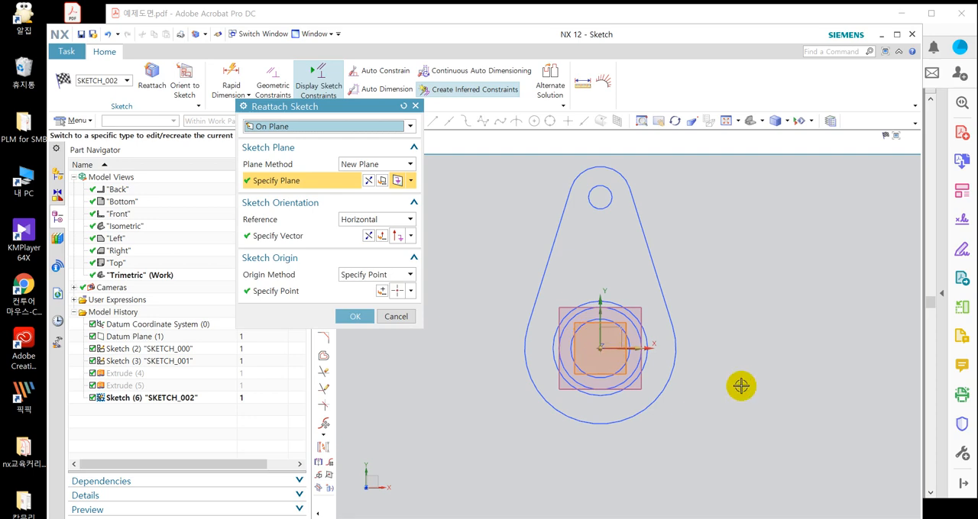
{"action": "mouse_move", "coordinate": [746, 319]}
{"action": "middle_mouse_down"}
{"action": "mouse_move", "coordinate": [749, 286]}
{"action": "mouse_move", "coordinate": [726, 215]}
{"action": "middle_mouse_up"}
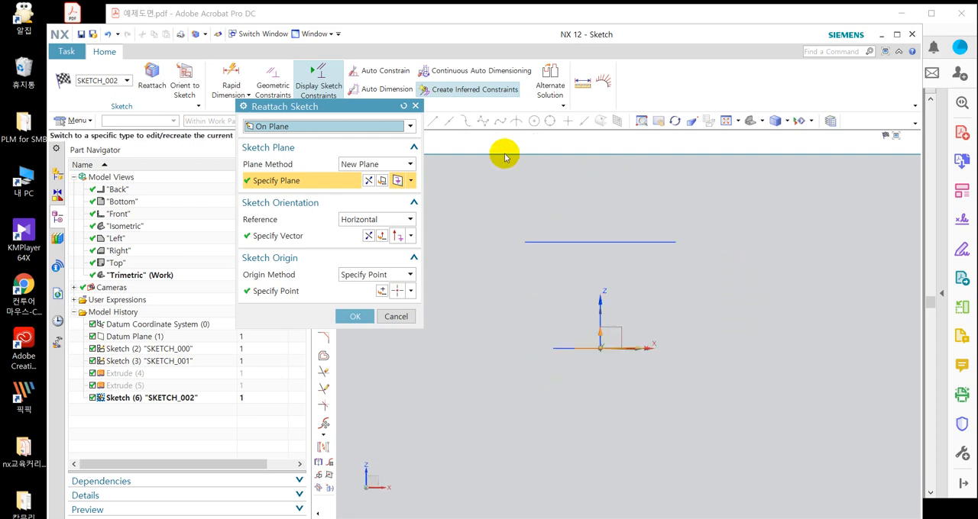
{"action": "left_click", "coordinate": [385, 165]}
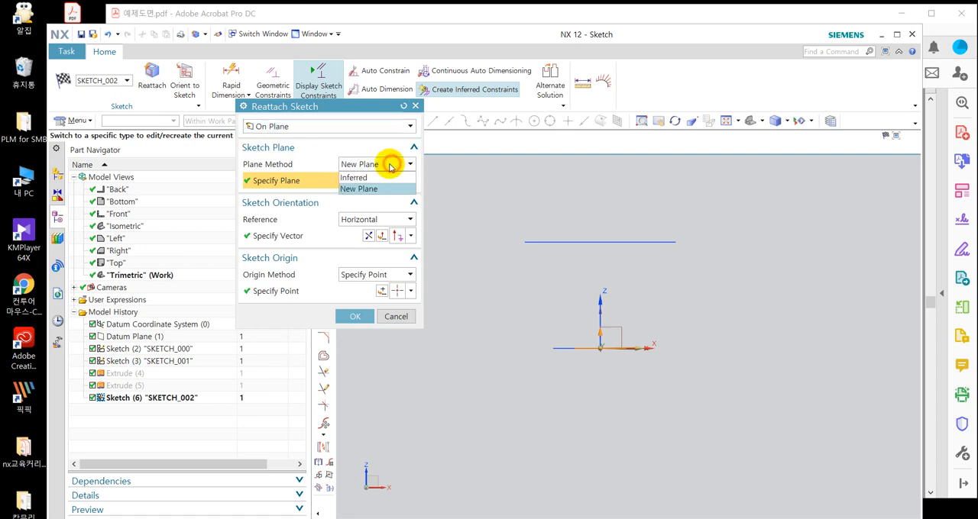
{"action": "left_click", "coordinate": [372, 177]}
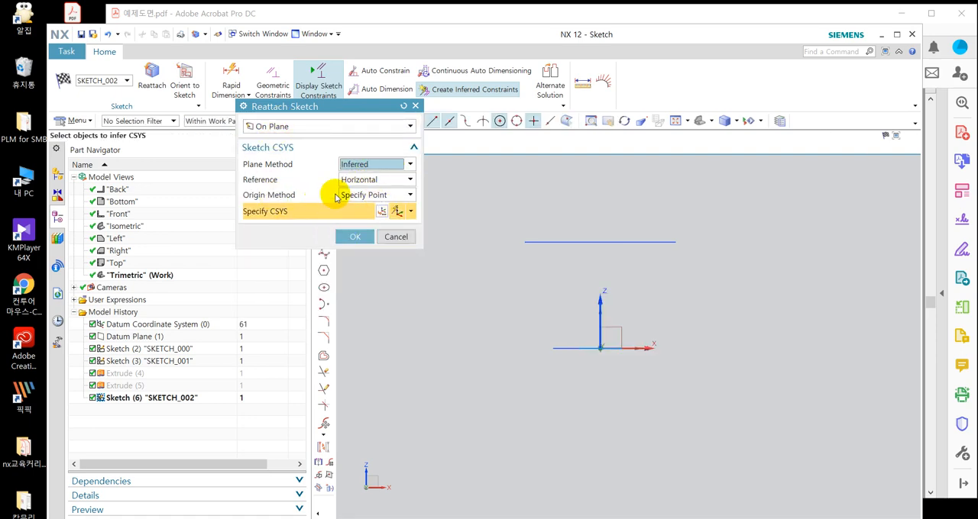
{"action": "left_click", "coordinate": [622, 324]}
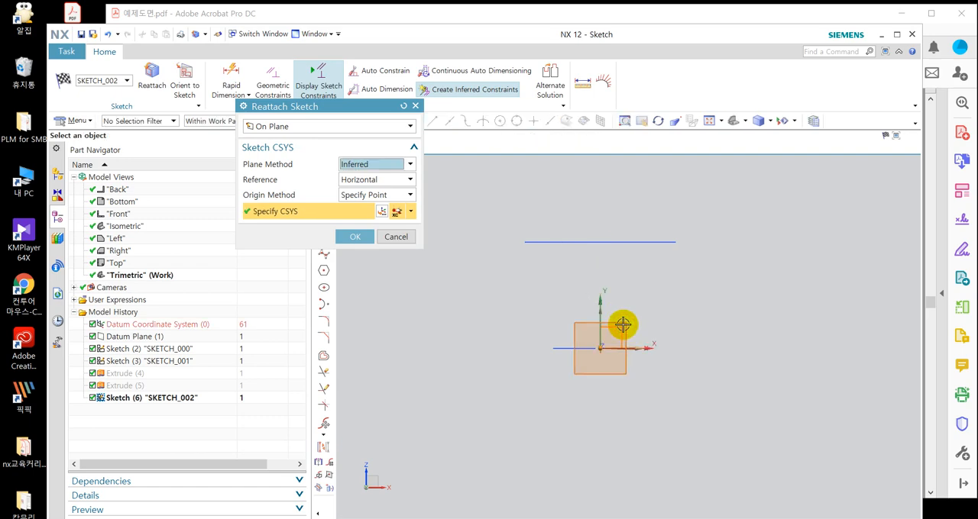
{"action": "left_click", "coordinate": [351, 237]}
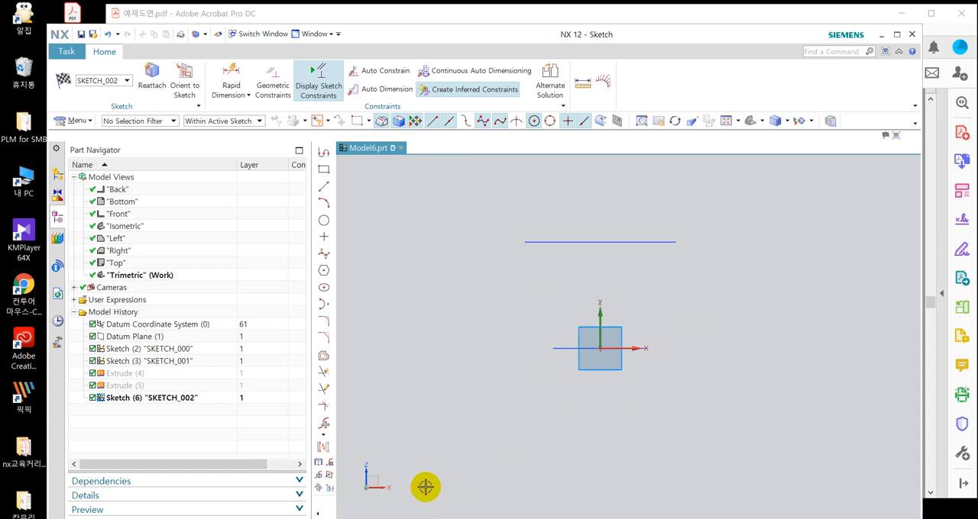
{"action": "left_click", "coordinate": [324, 170]}
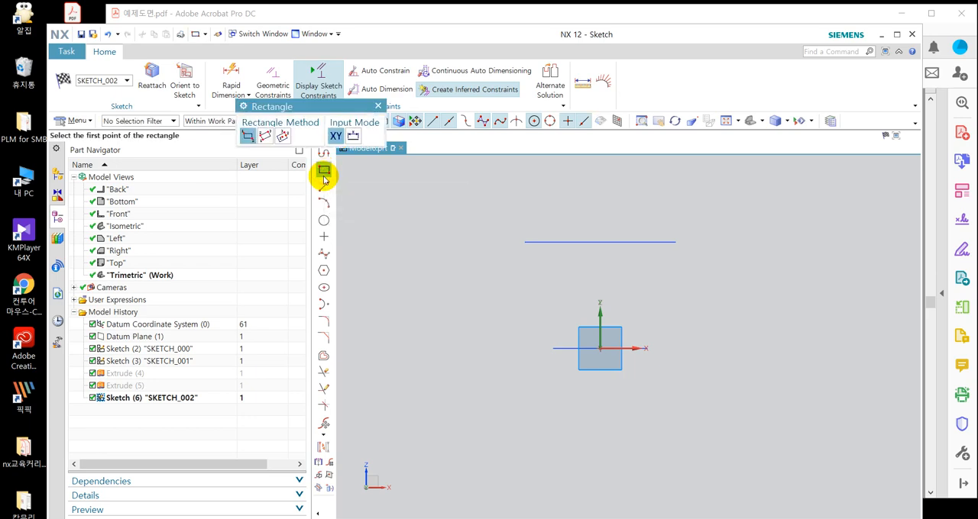
{"action": "left_click", "coordinate": [532, 273]}
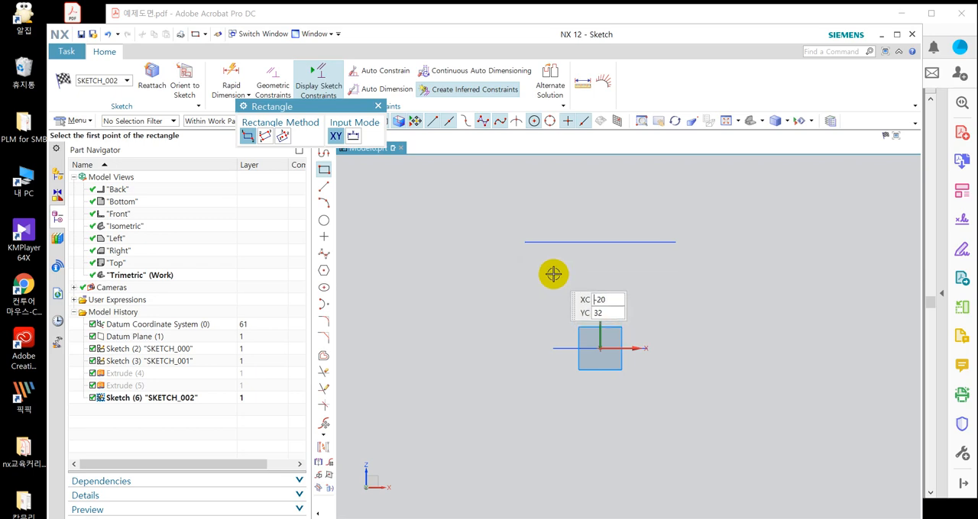
{"action": "left_click", "coordinate": [377, 106]}
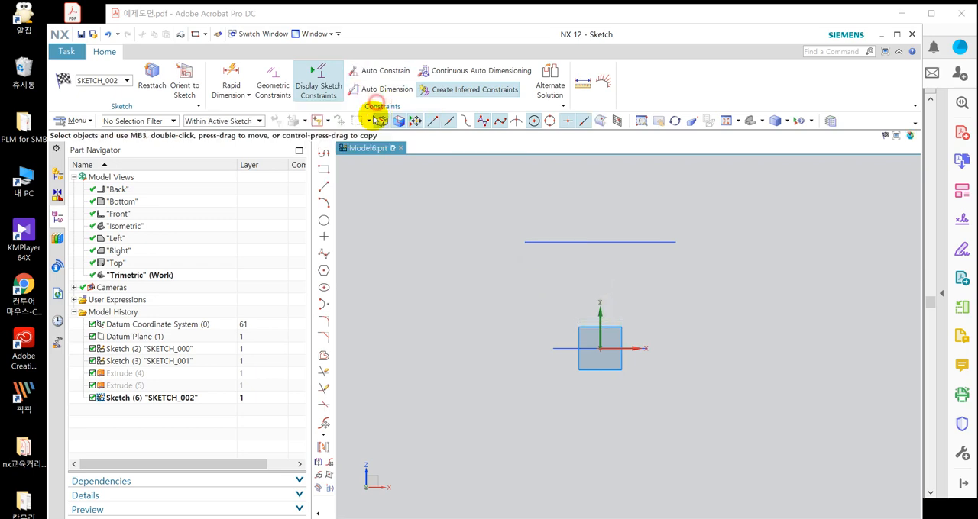
Sketch a two-point rectangle about 56 mm wide and 23 mm high above the origin, spanning the vertical axis.
{"action": "left_click", "coordinate": [324, 169]}
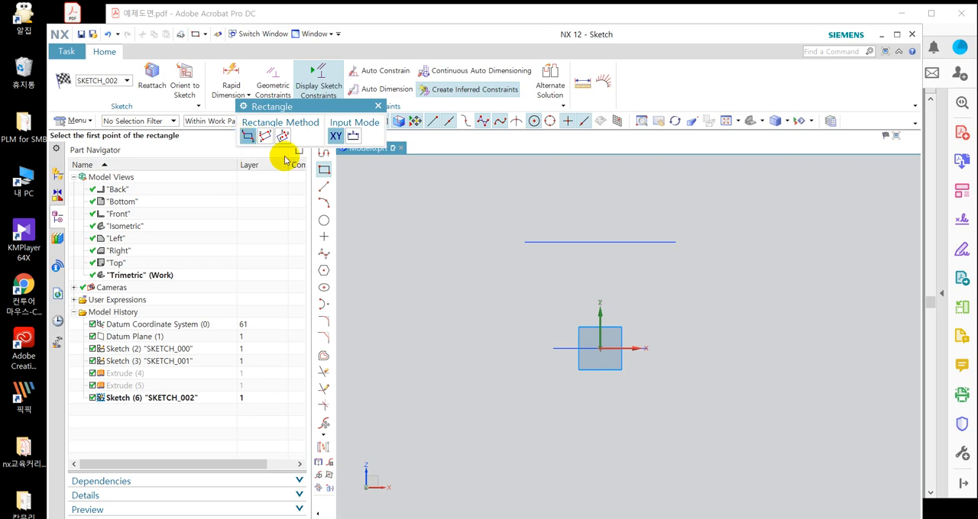
{"action": "left_click", "coordinate": [541, 315]}
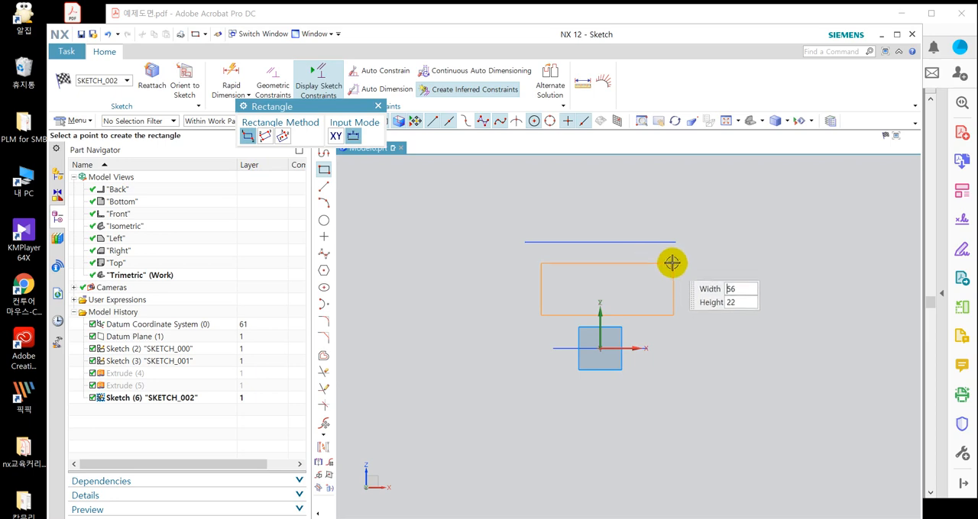
{"action": "key", "text": "Escape"}
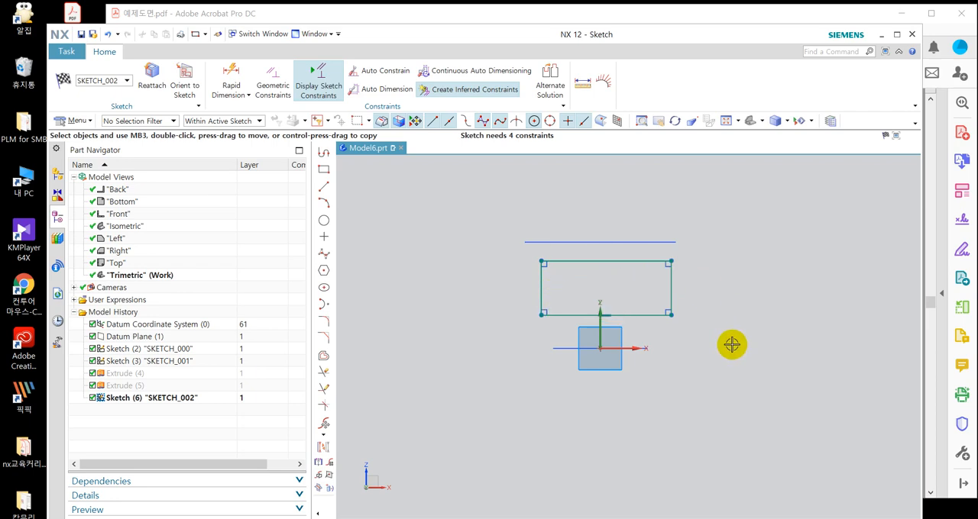
Make the rectangle's left and right sides symmetric about the sketch's vertical axis.
{"action": "left_click", "coordinate": [319, 462]}
{"action": "scroll", "coordinate": [560, 237], "scroll_direction": "up", "scroll_amount": 3}
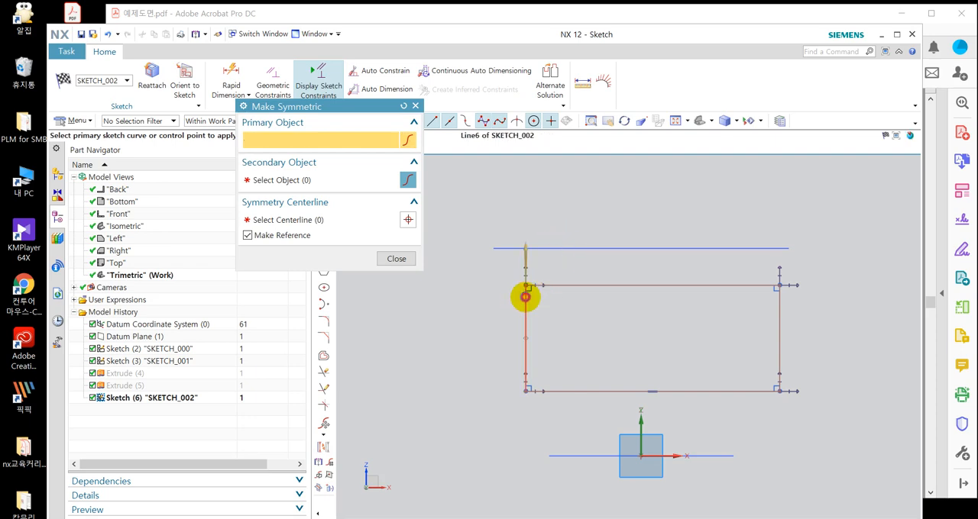
{"action": "left_click", "coordinate": [525, 297]}
{"action": "left_click", "coordinate": [777, 305]}
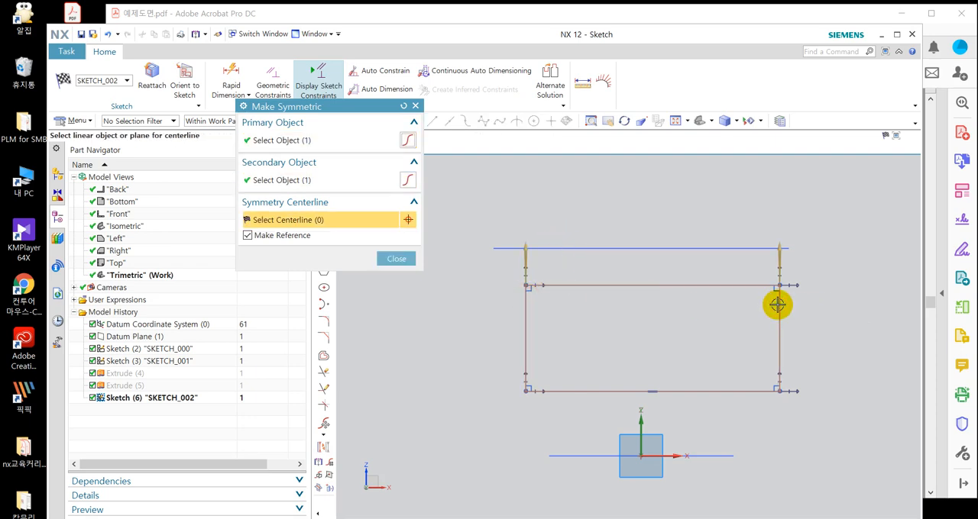
{"action": "left_click", "coordinate": [640, 413]}
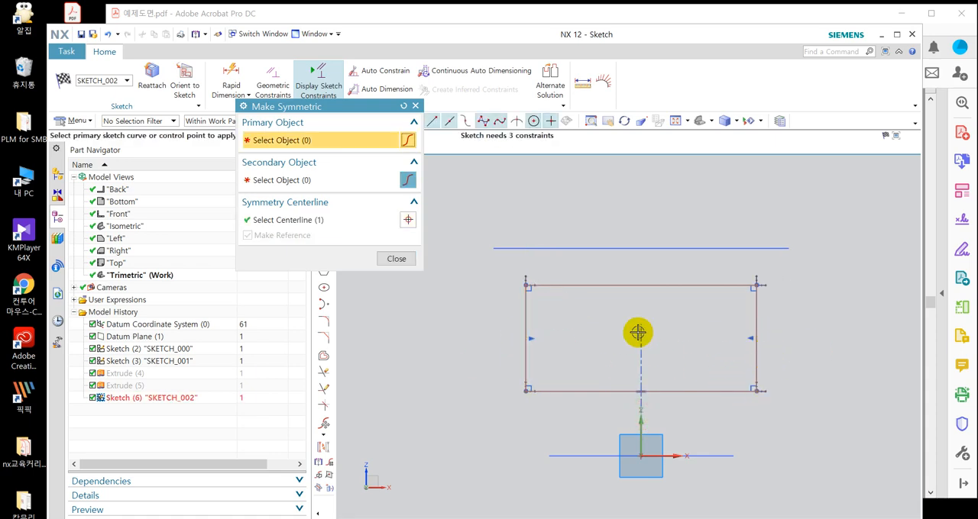
{"action": "left_click", "coordinate": [407, 258]}
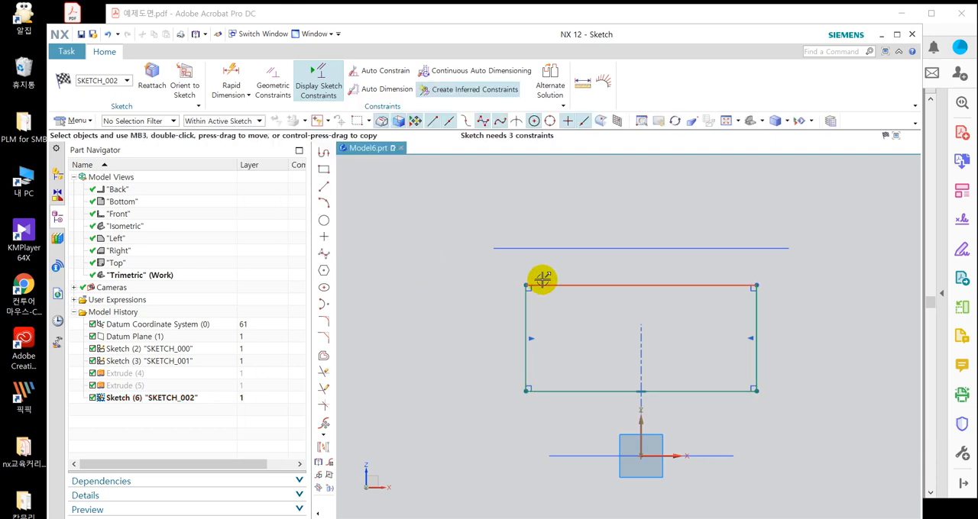
Dimension the rectangle's height as 25 mm along its right side.
{"action": "scroll", "coordinate": [543, 280], "scroll_direction": "down", "scroll_amount": 1}
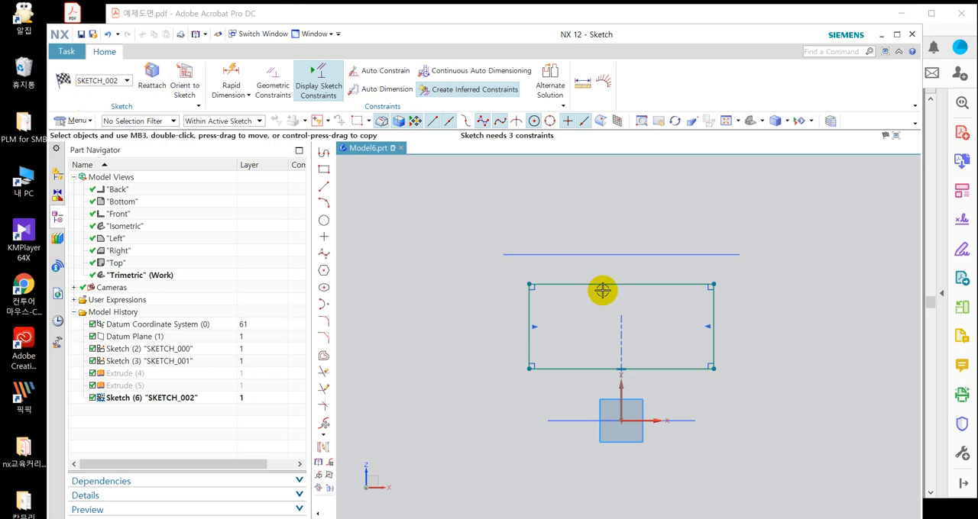
{"action": "key", "text": "d"}
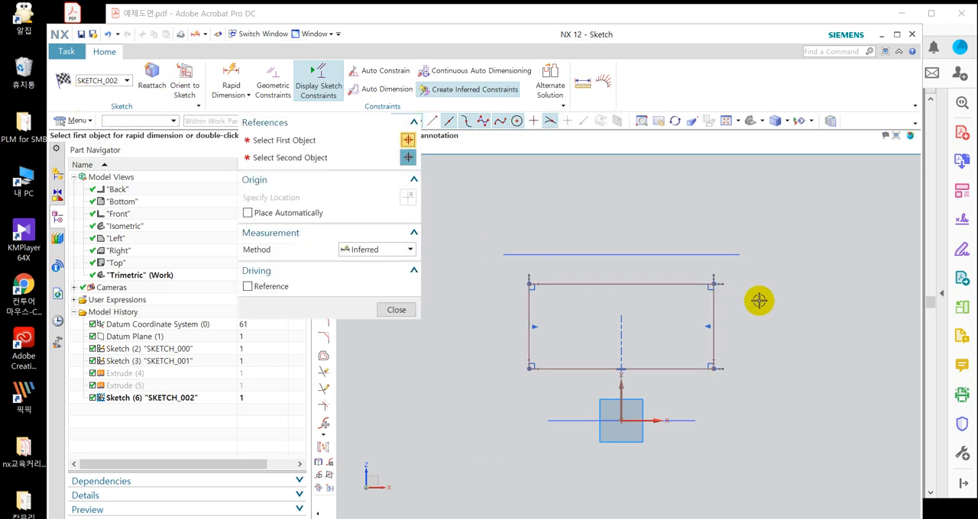
{"action": "left_click", "coordinate": [709, 305]}
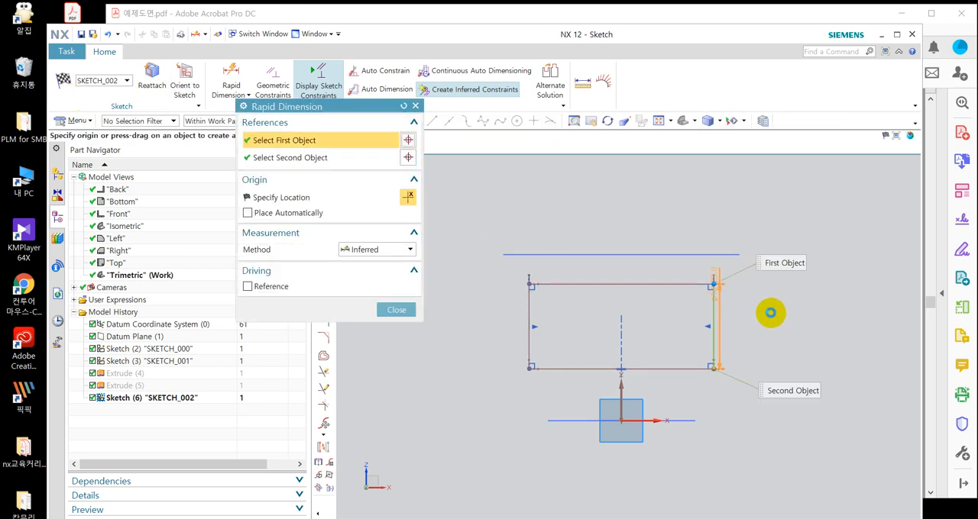
{"action": "left_click", "coordinate": [781, 321]}
{"action": "type", "text": "25"}
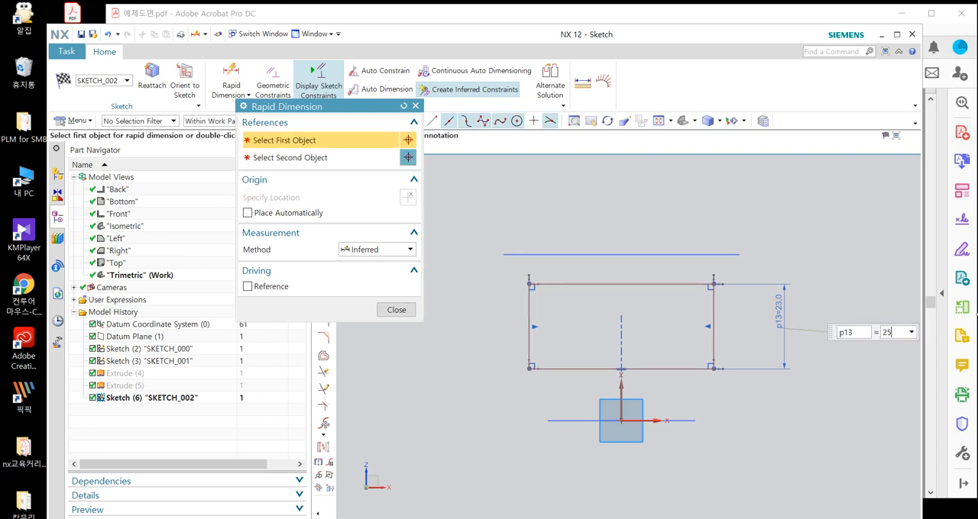
{"action": "key", "text": "Return"}
Dimension the rectangle's width as 25 mm along its upper edge.
{"action": "left_click", "coordinate": [665, 272]}
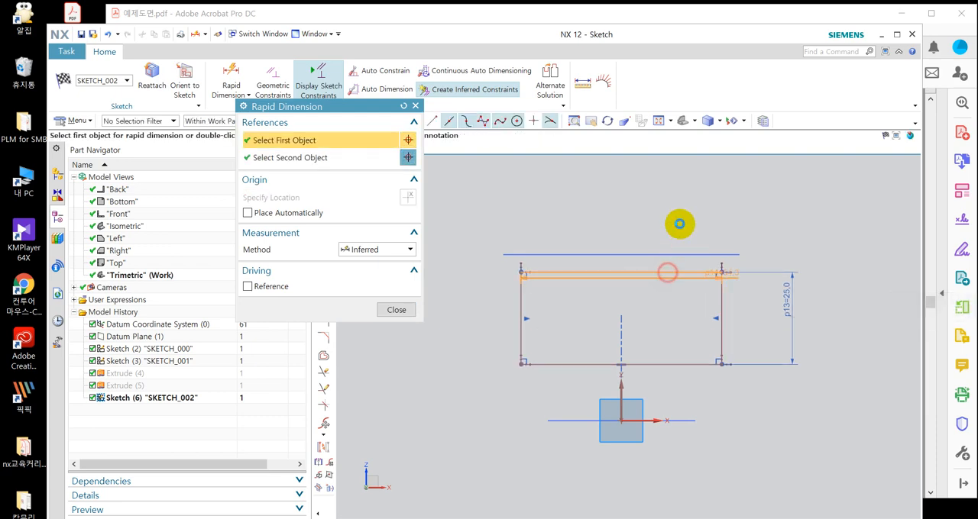
{"action": "left_click", "coordinate": [654, 194]}
{"action": "type", "text": "25"}
{"action": "key", "text": "Return"}
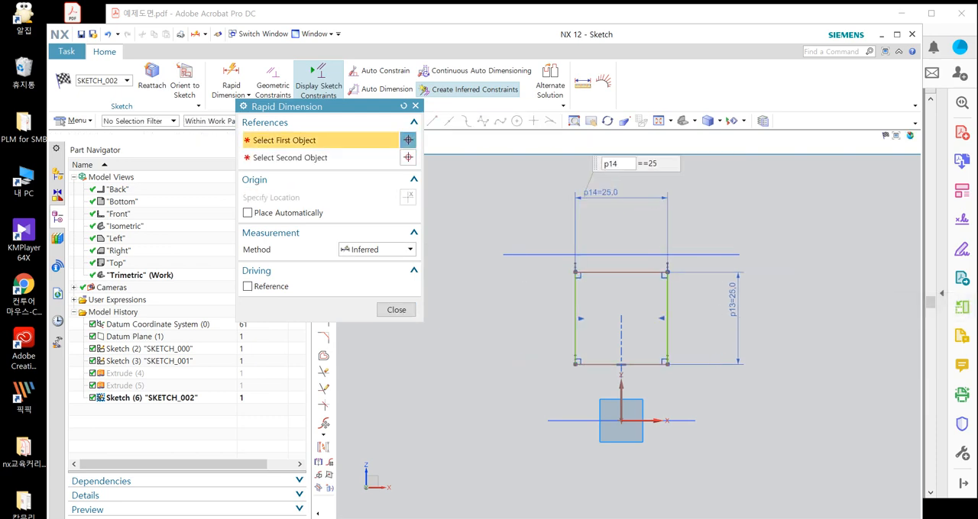
{"action": "scroll", "coordinate": [644, 176], "scroll_direction": "down", "scroll_amount": 1}
{"action": "key", "text": "Escape"}
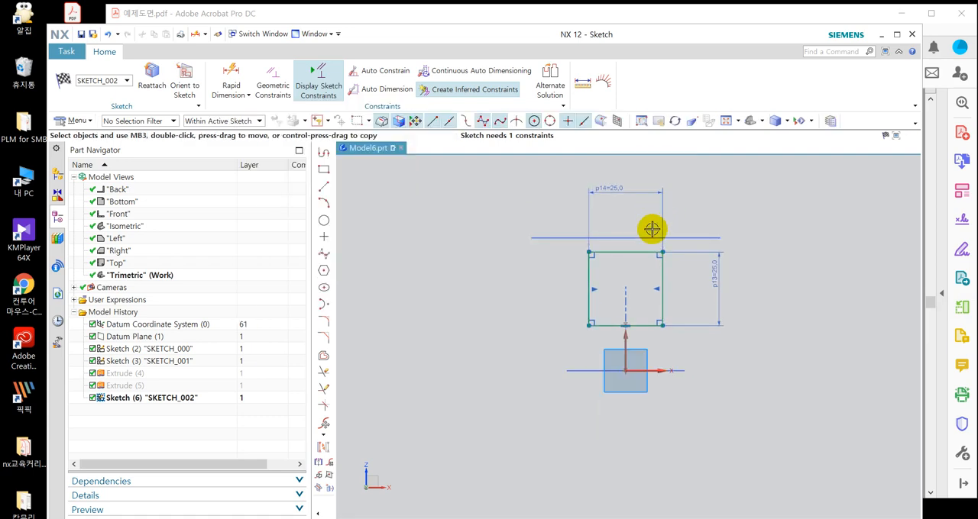
Link the rectangle's width dimension to its height dimension with the expression p13.
{"action": "scroll", "coordinate": [673, 219], "scroll_direction": "up", "scroll_amount": 3}
{"action": "scroll", "coordinate": [602, 274], "scroll_direction": "down", "scroll_amount": 2}
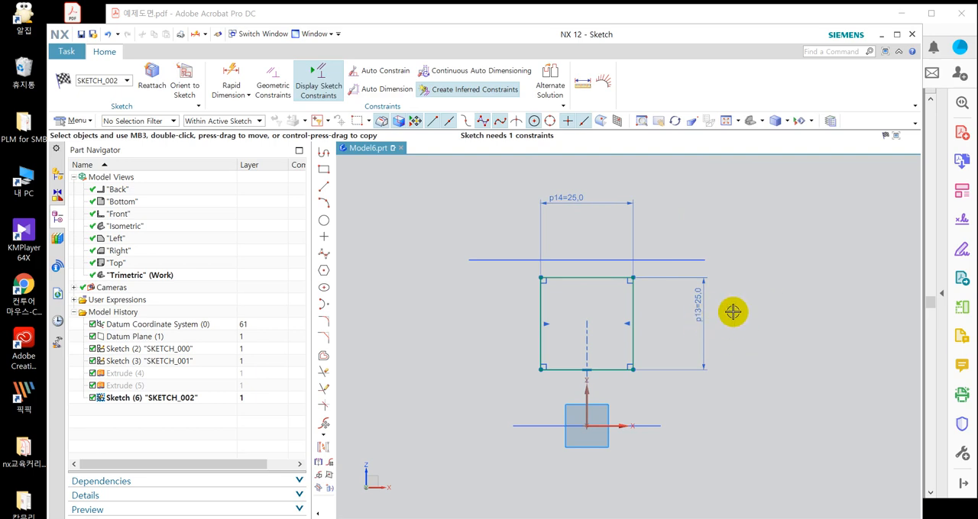
{"action": "left_click", "coordinate": [576, 198]}
{"action": "double_click", "coordinate": [576, 198]}
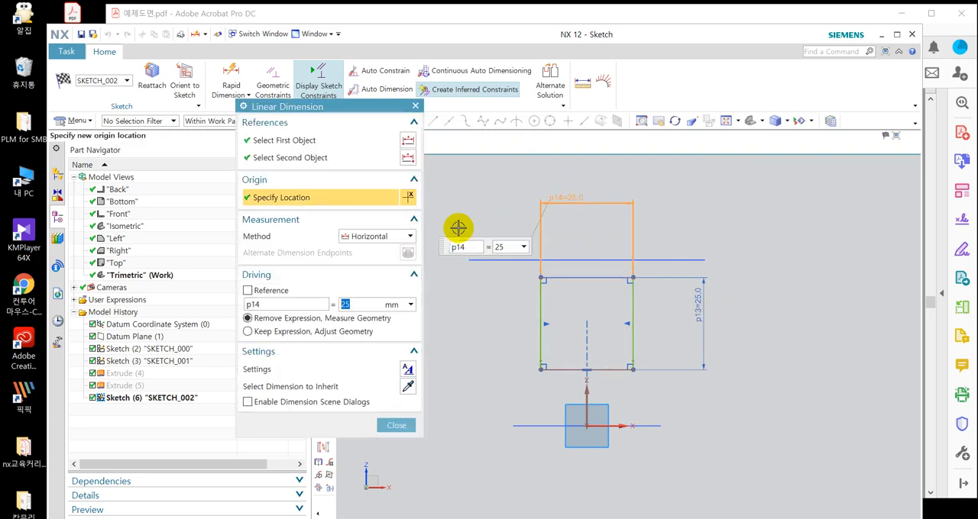
{"action": "type", "text": "p1"}
{"action": "left_click", "coordinate": [381, 318]}
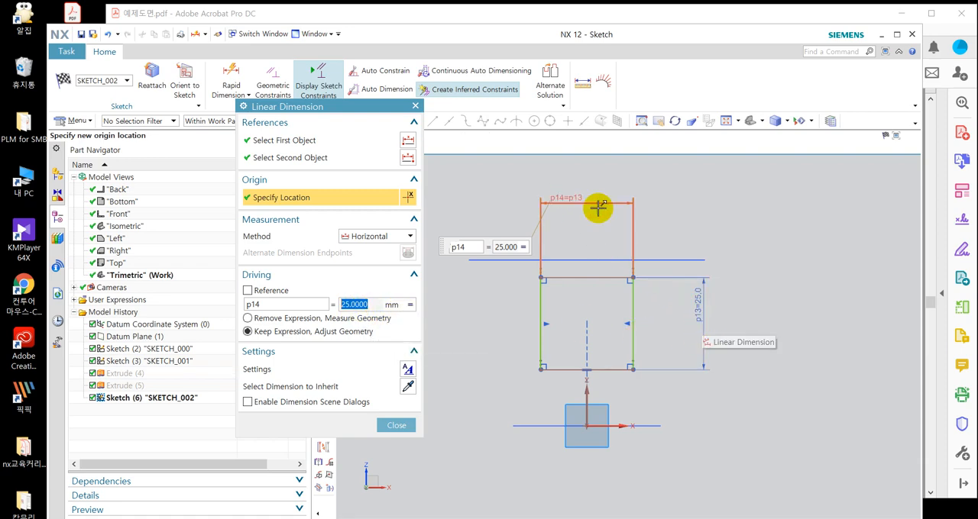
{"action": "left_click", "coordinate": [394, 426]}
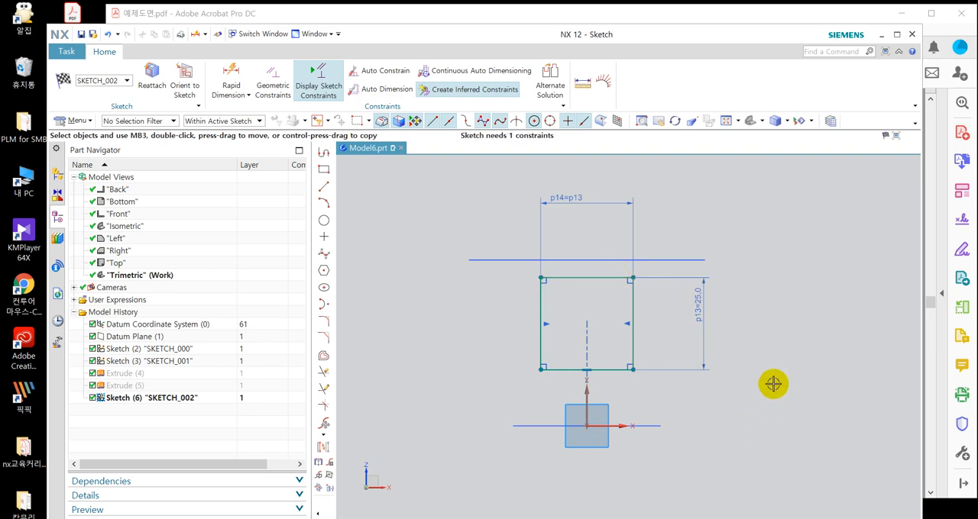
Dimension the square's upper edge 9.7 mm below the datum plane and orient the view to the sketch.
{"action": "mouse_move", "coordinate": [770, 385]}
{"action": "middle_mouse_down"}
{"action": "mouse_move", "coordinate": [768, 351]}
{"action": "mouse_move", "coordinate": [759, 372]}
{"action": "mouse_move", "coordinate": [769, 352]}
{"action": "middle_mouse_up"}
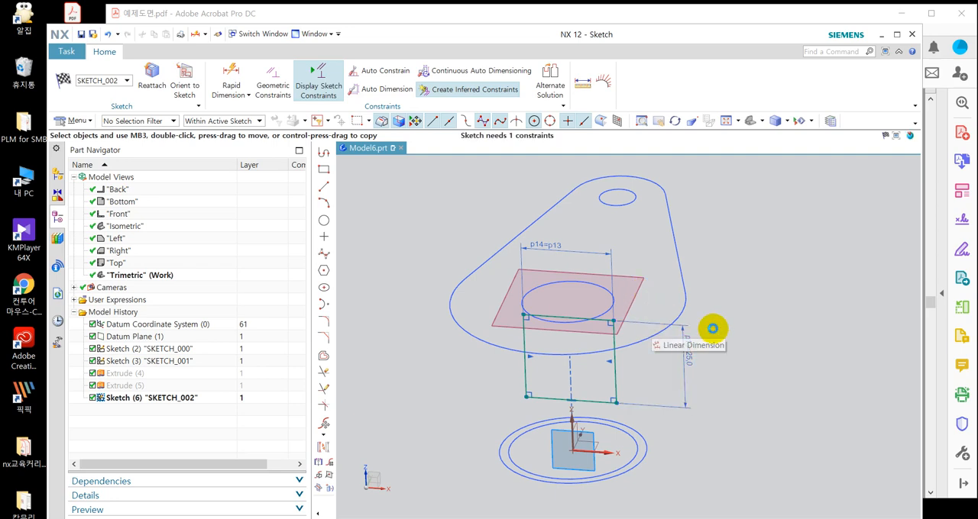
{"action": "key", "text": "d"}
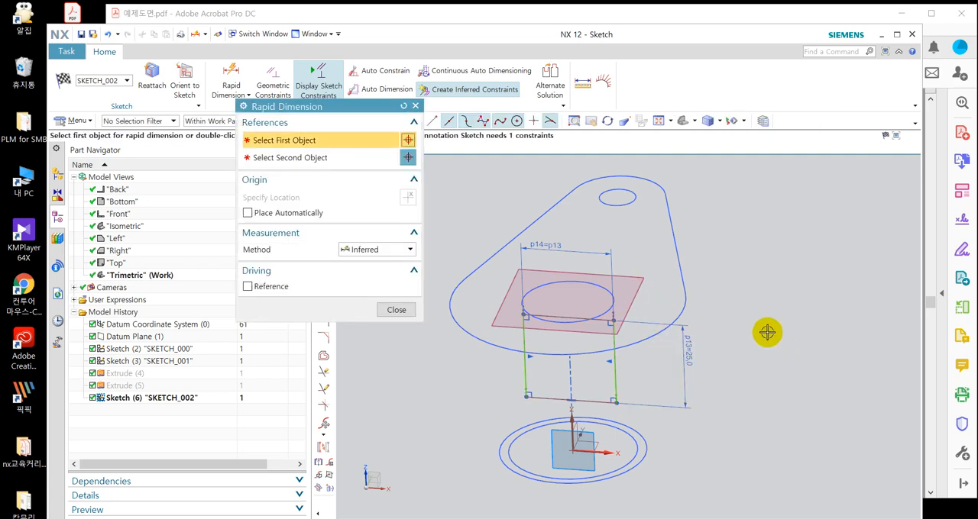
{"action": "left_click", "coordinate": [632, 291]}
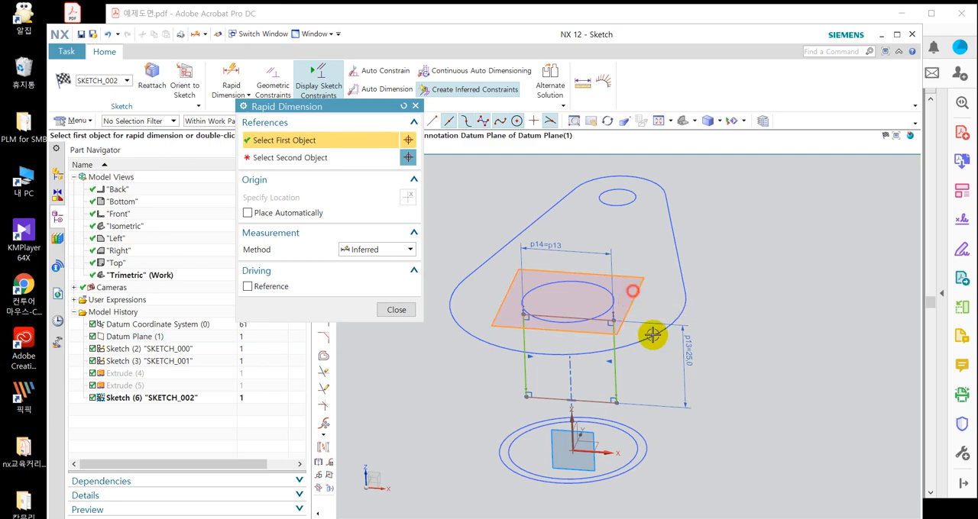
{"action": "left_click", "coordinate": [609, 323]}
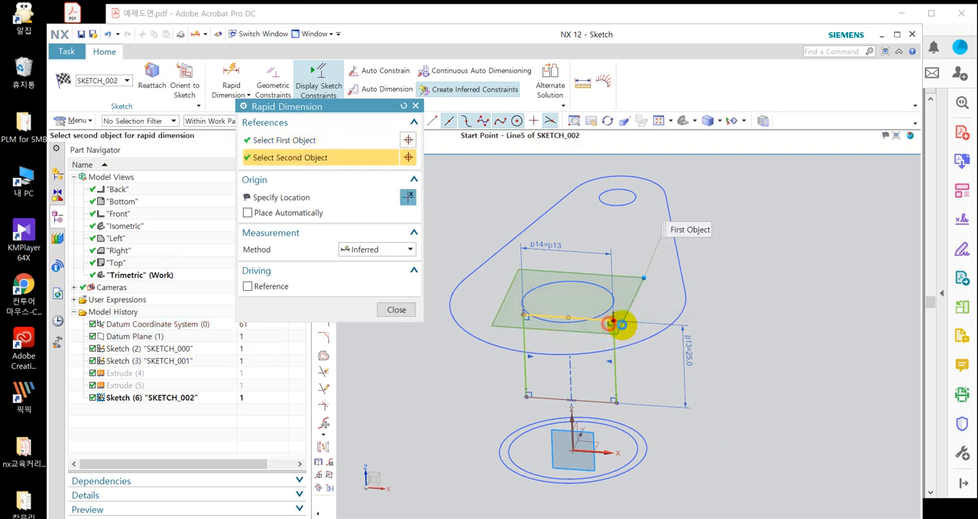
{"action": "left_click", "coordinate": [796, 346]}
{"action": "type", "text": "9.7"}
{"action": "key", "text": "Return"}
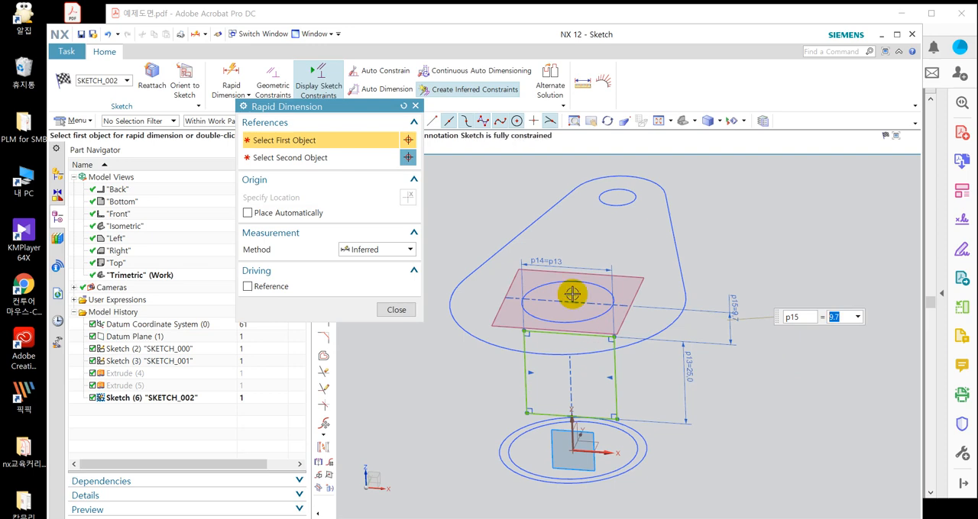
{"action": "left_click", "coordinate": [197, 76]}
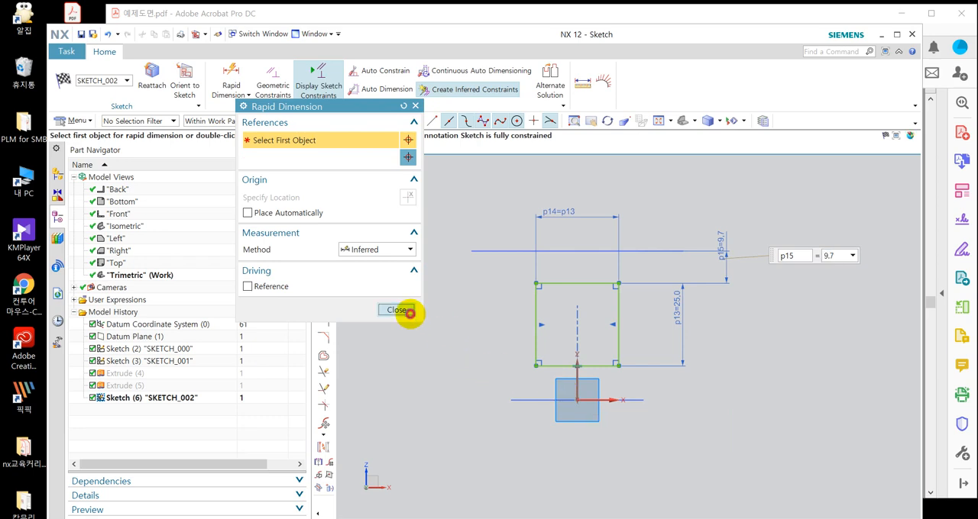
{"action": "left_click", "coordinate": [410, 312]}
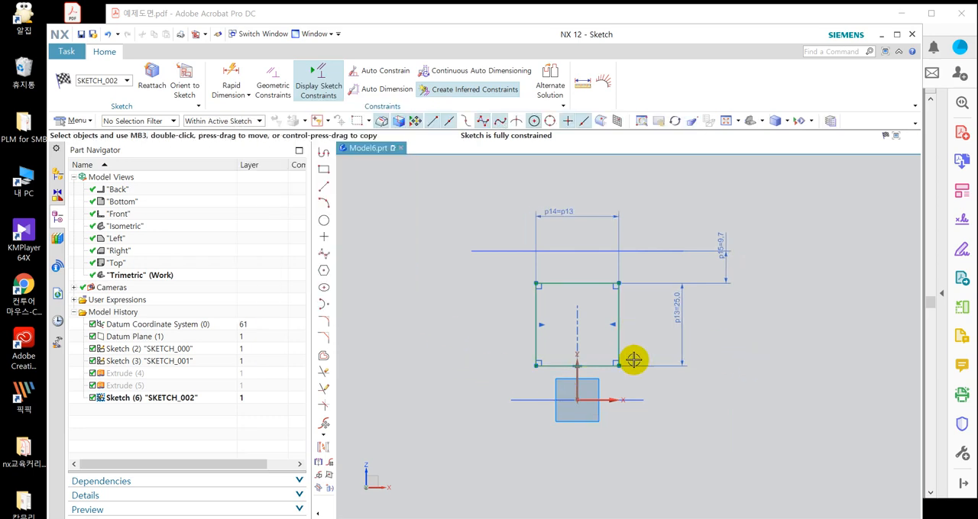
Hide the earlier sketches SKETCH_000 and SKETCH_001.
{"action": "left_click", "coordinate": [187, 350]}
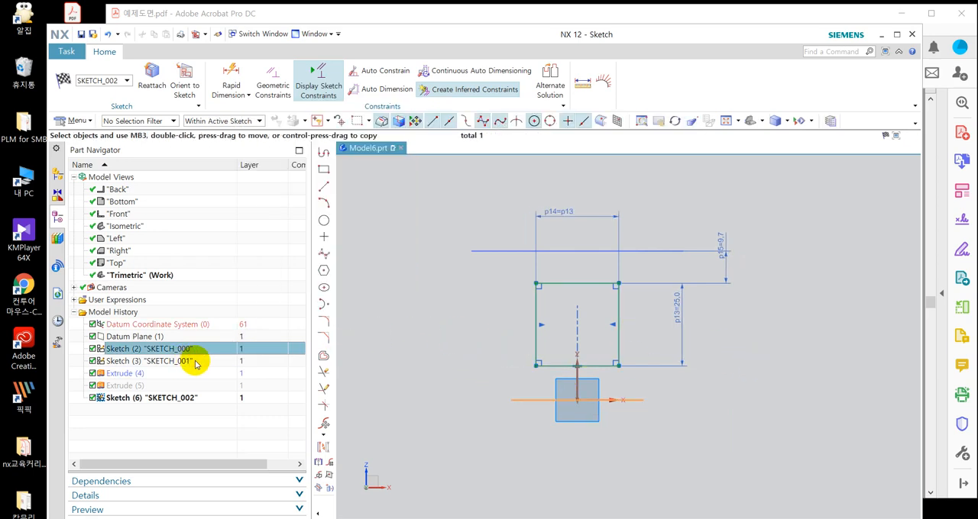
{"action": "left_click", "coordinate": [194, 361], "text": "ctrl"}
{"action": "right_click", "coordinate": [198, 364]}
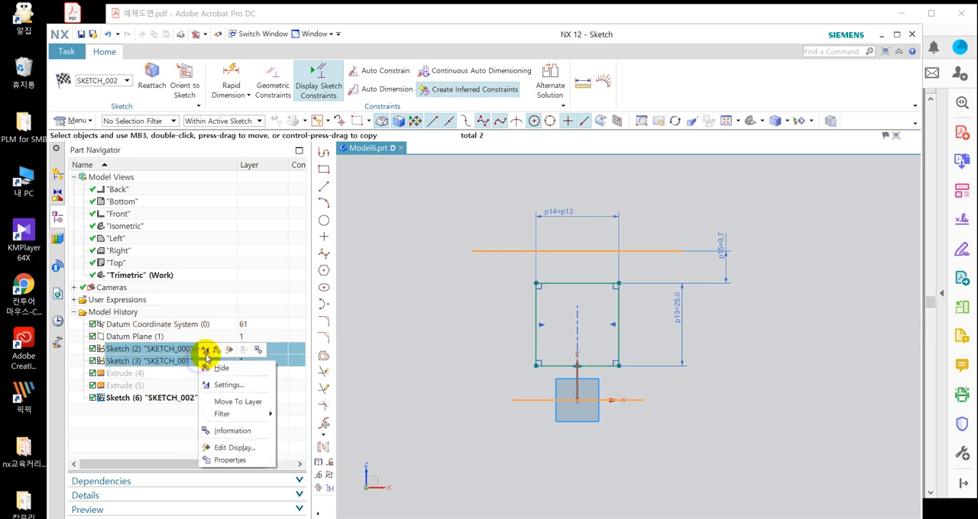
{"action": "left_click", "coordinate": [242, 369]}
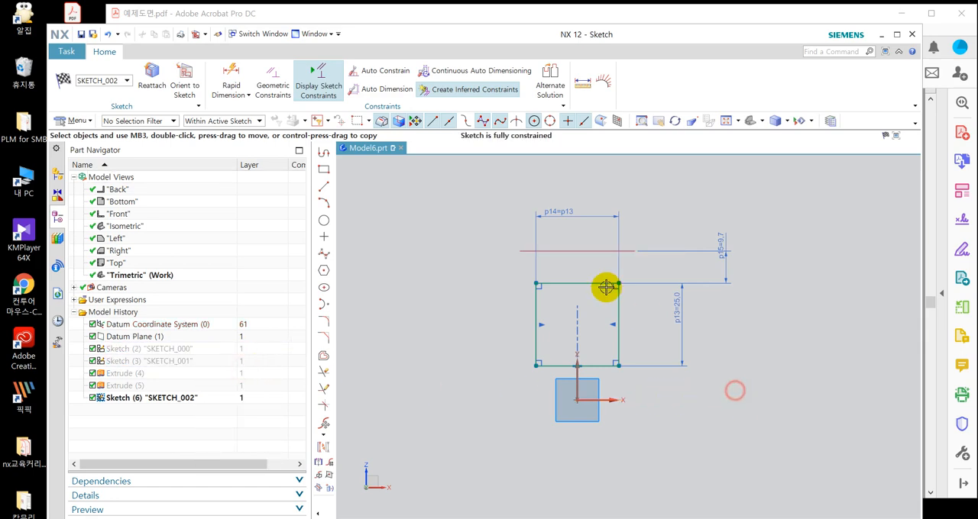
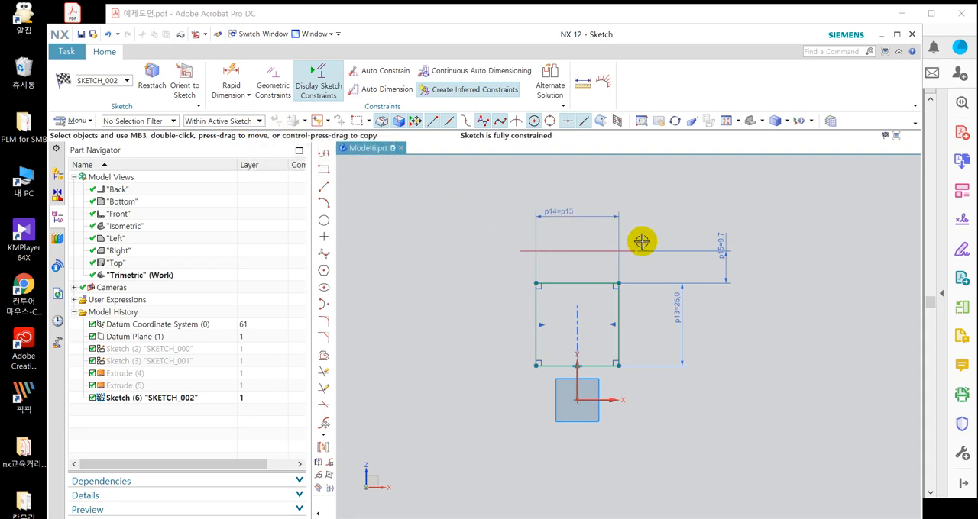
Finish the square window sketch and return to the modeling environment.
{"action": "left_click", "coordinate": [258, 121]}
{"action": "left_click", "coordinate": [258, 123]}
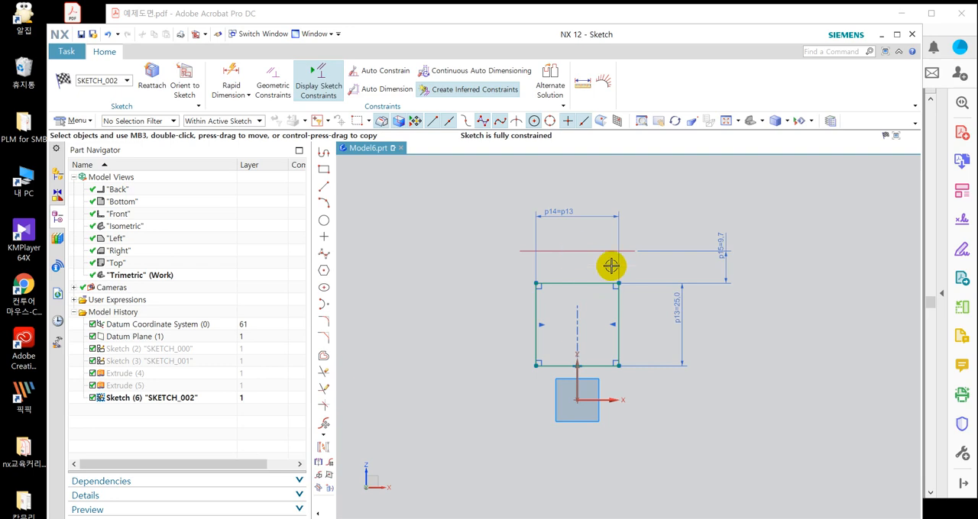
{"action": "left_click", "coordinate": [62, 80]}
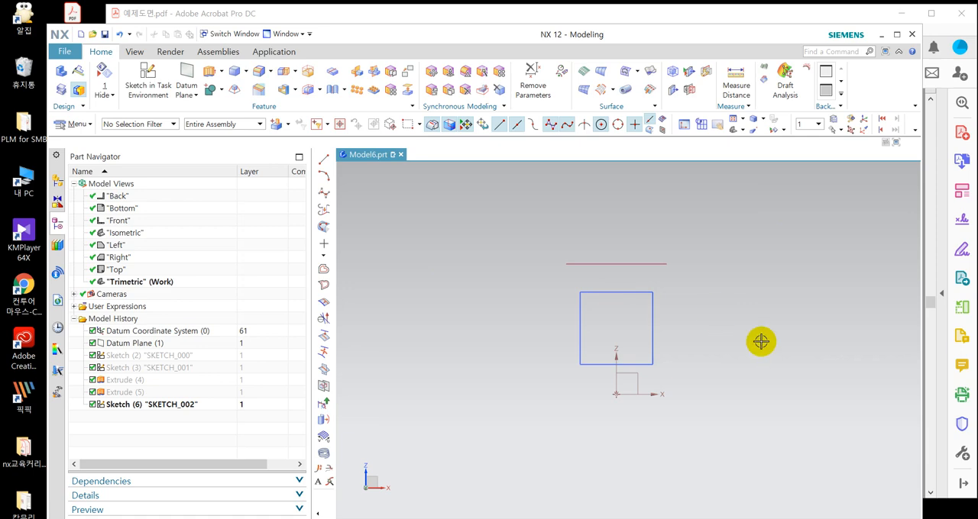
{"action": "mouse_move", "coordinate": [724, 364]}
{"action": "middle_mouse_down"}
{"action": "mouse_move", "coordinate": [720, 374]}
{"action": "mouse_move", "coordinate": [738, 349]}
{"action": "mouse_move", "coordinate": [729, 341]}
{"action": "mouse_move", "coordinate": [749, 335]}
{"action": "mouse_move", "coordinate": [749, 345]}
{"action": "mouse_move", "coordinate": [748, 334]}
{"action": "middle_mouse_up"}
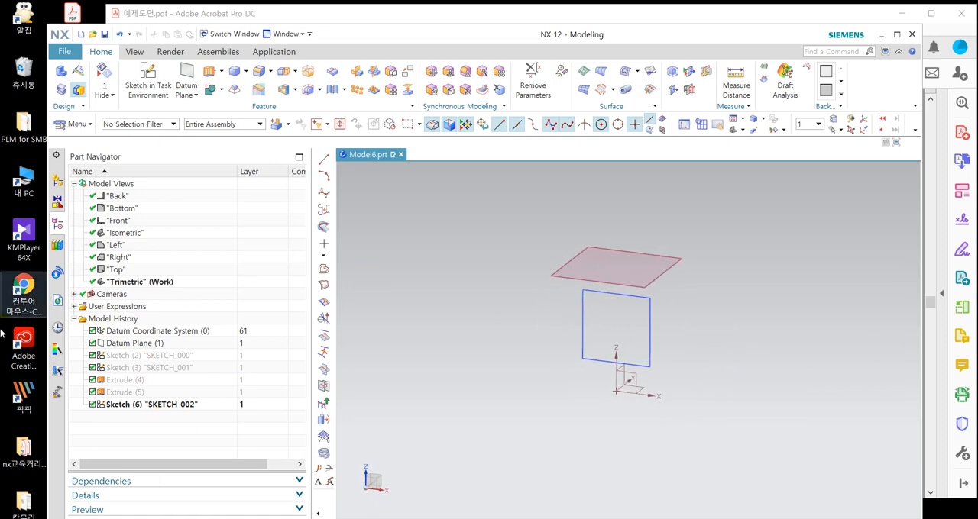
Show the hidden body of Extrude (4) from the model history, and undo that display change.
{"action": "right_click", "coordinate": [120, 382]}
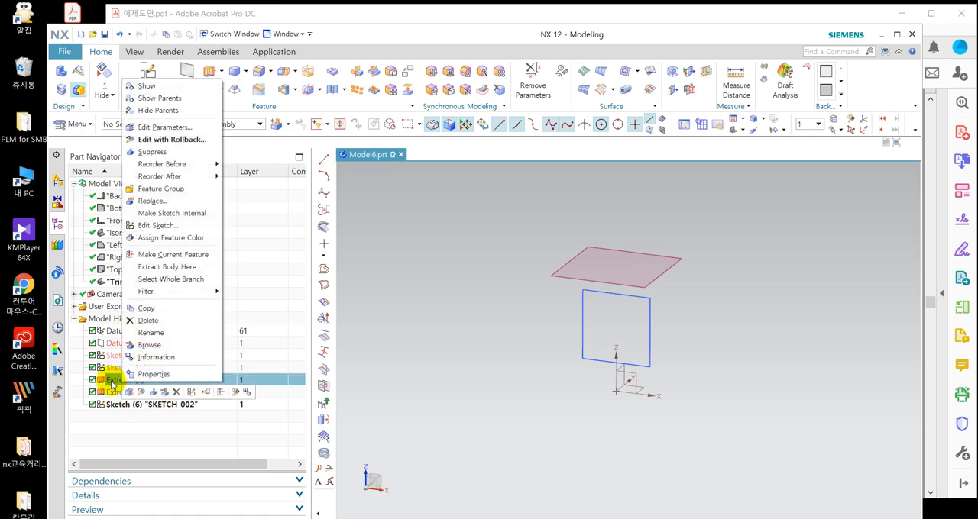
{"action": "left_click", "coordinate": [159, 436]}
{"action": "left_click", "coordinate": [140, 393]}
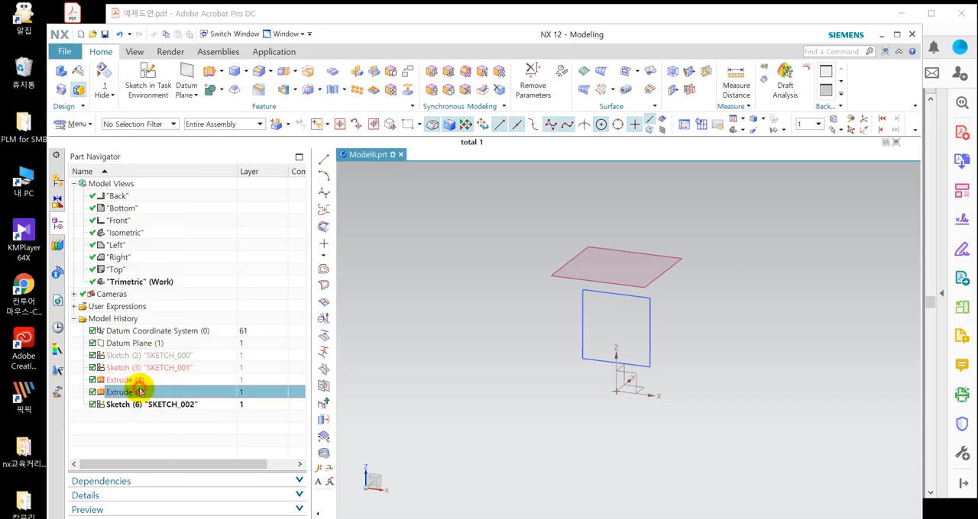
{"action": "left_click", "coordinate": [138, 373]}
{"action": "left_click", "coordinate": [138, 400]}
{"action": "left_click", "coordinate": [145, 380]}
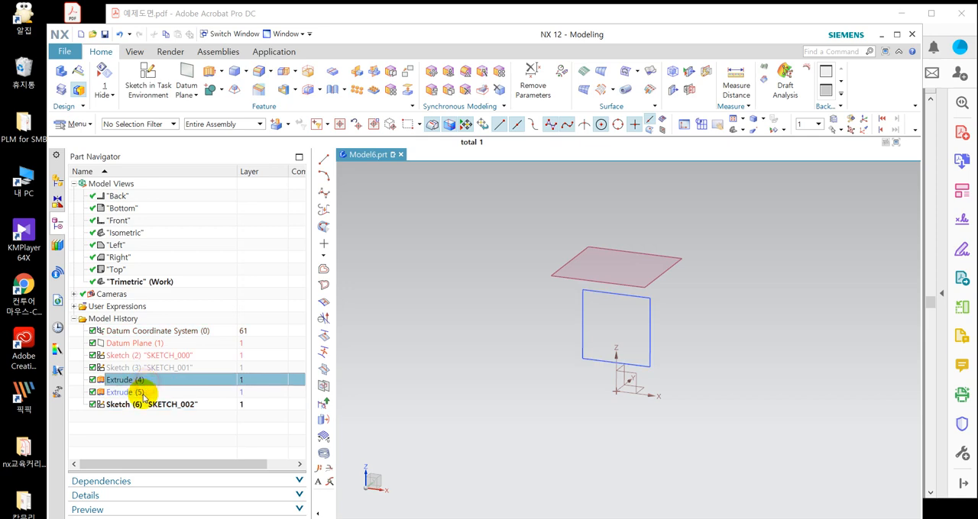
{"action": "left_click", "coordinate": [145, 392]}
{"action": "left_click", "coordinate": [144, 380]}
{"action": "left_click", "coordinate": [141, 394]}
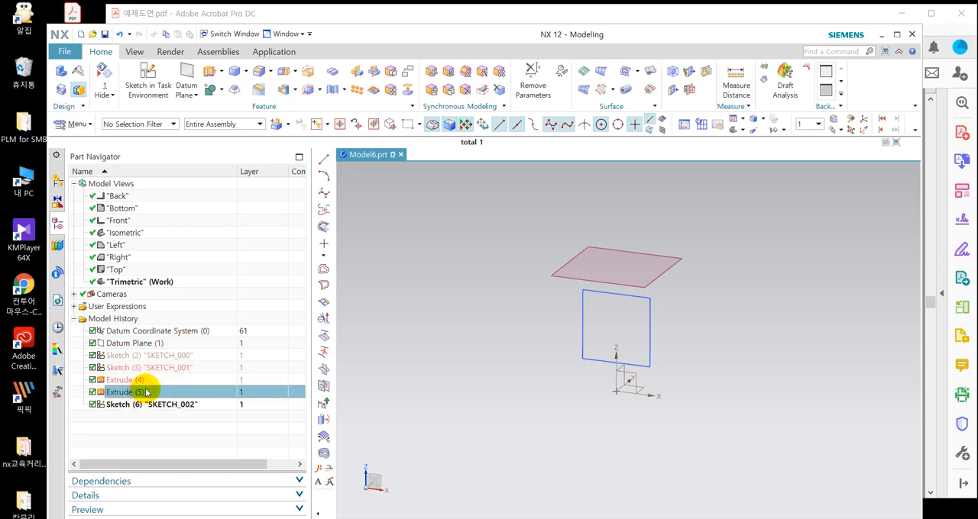
{"action": "left_click", "coordinate": [147, 379]}
{"action": "right_click", "coordinate": [153, 381]}
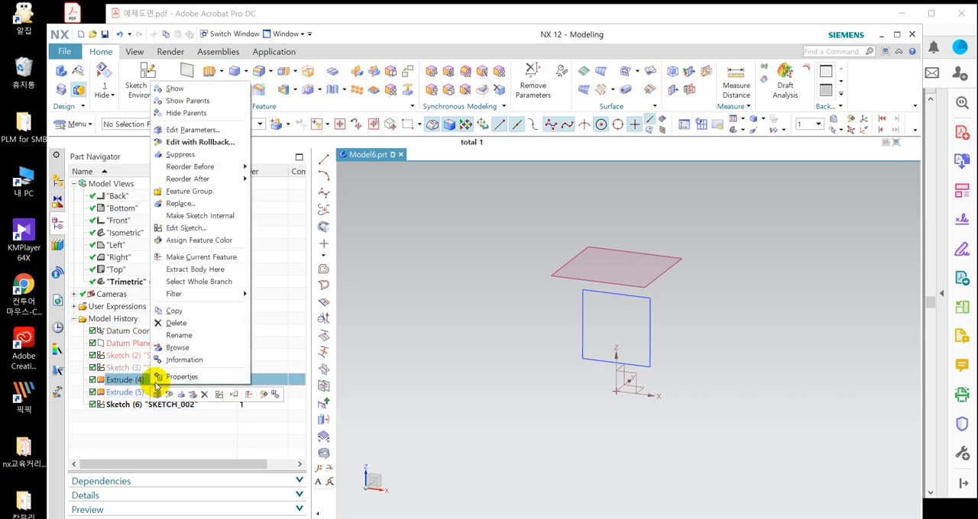
{"action": "left_click", "coordinate": [179, 89]}
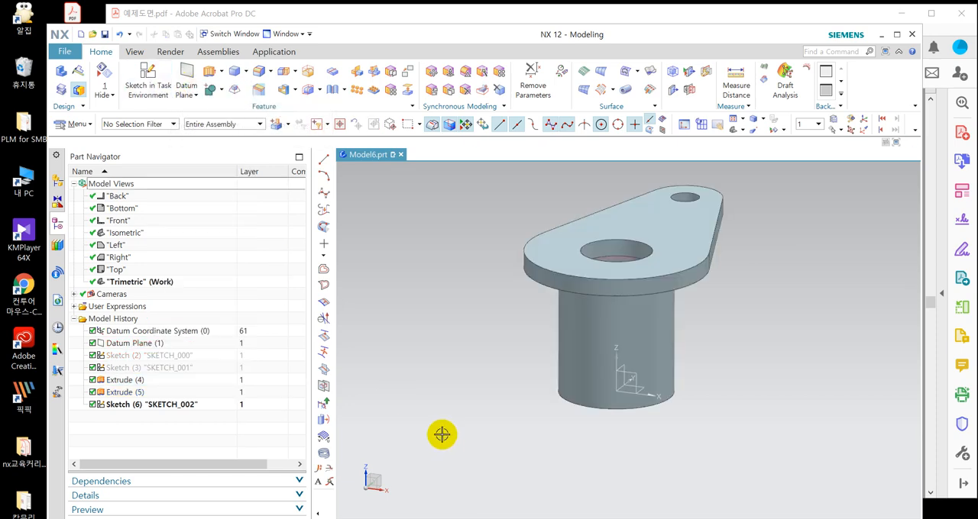
{"action": "key", "text": "ctrl+z"}
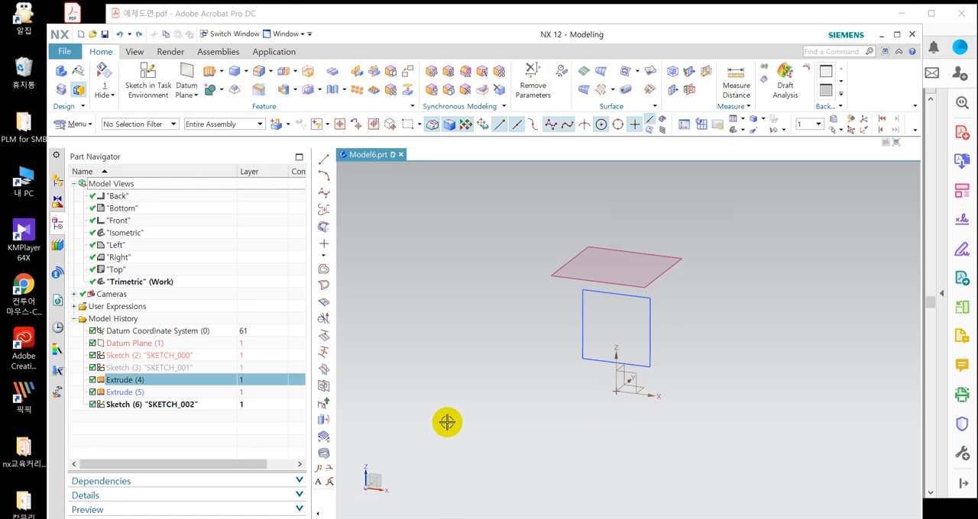
Show all solid bodies and hide all sketches by object type.
{"action": "key", "text": "ctrl+w"}
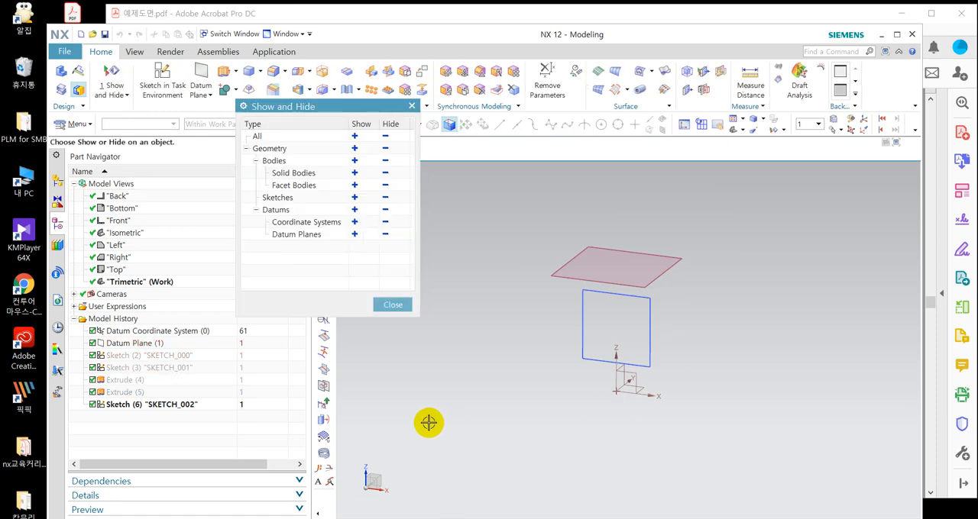
{"action": "left_click", "coordinate": [355, 174]}
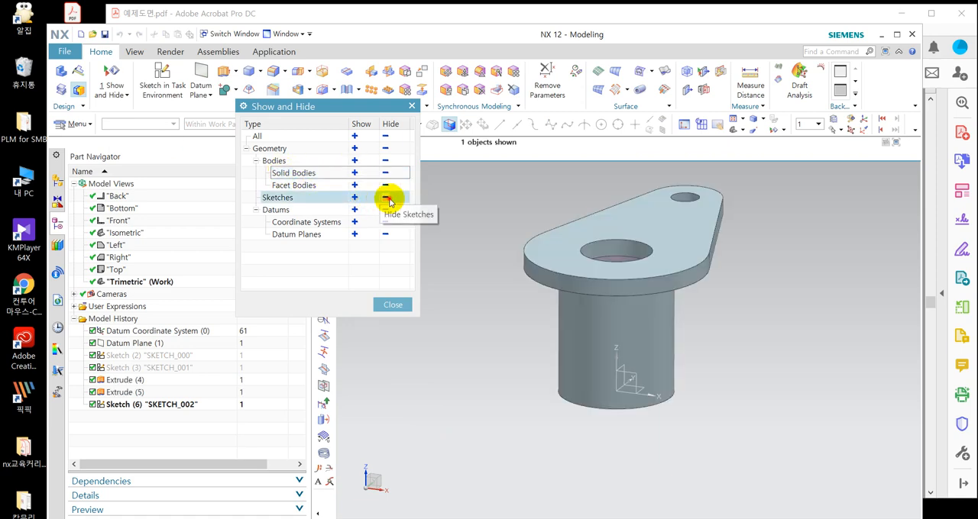
{"action": "left_click", "coordinate": [387, 198]}
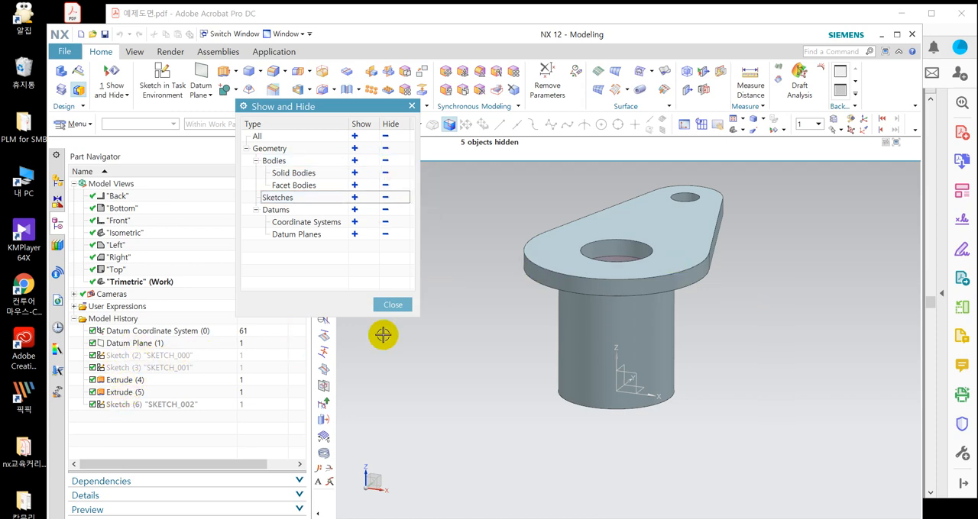
{"action": "left_click", "coordinate": [390, 304]}
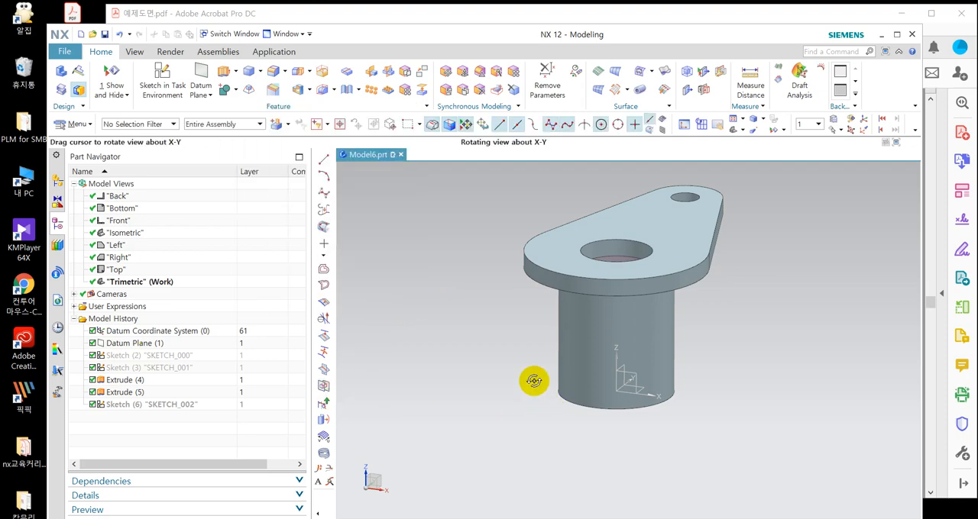
Show the square window sketch SKETCH_002 again on its own.
{"action": "middle_click_drag", "start_coordinate": [530, 382], "coordinate": [450, 327]}
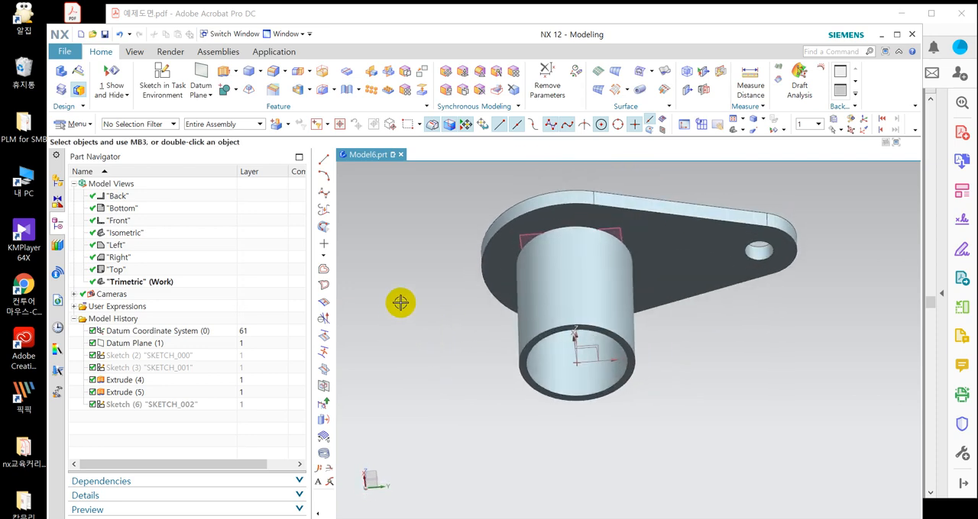
{"action": "middle_click_drag", "start_coordinate": [400, 303], "coordinate": [427, 359]}
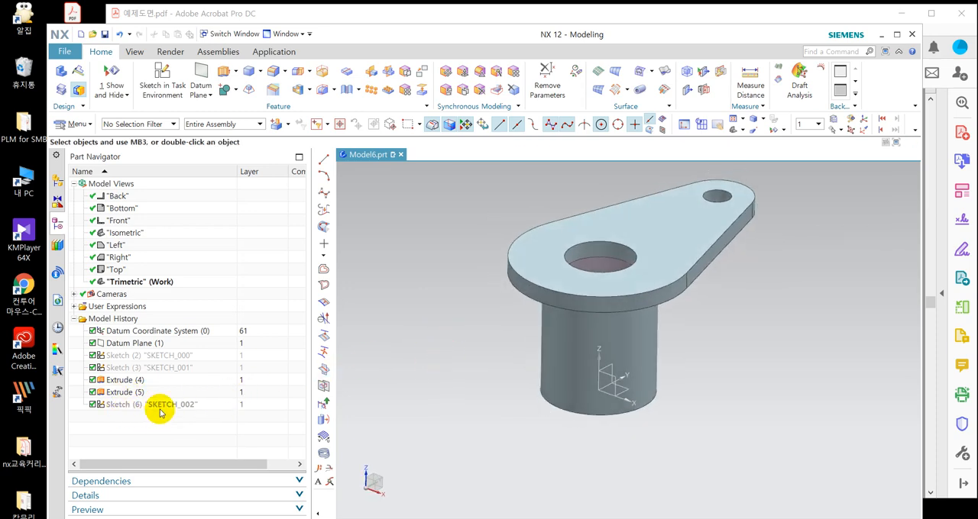
{"action": "right_click", "coordinate": [203, 404]}
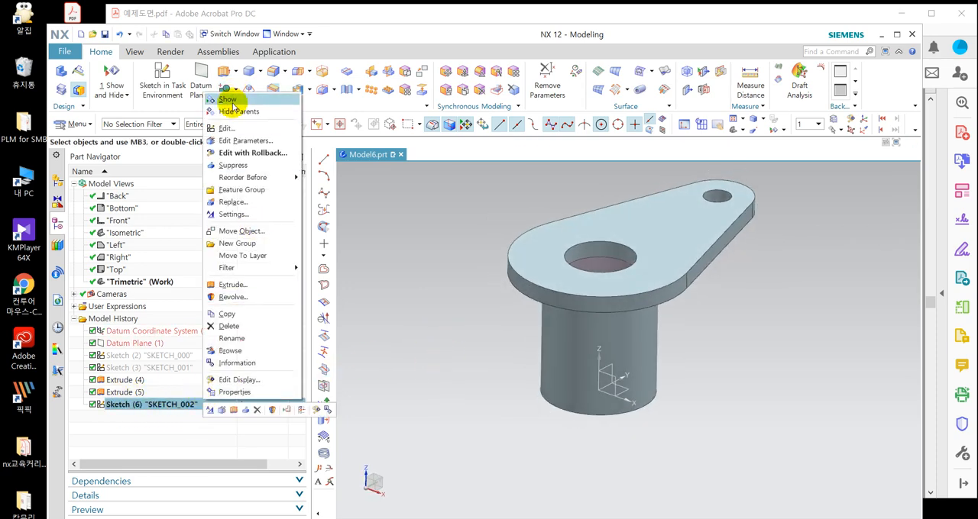
{"action": "left_click", "coordinate": [231, 102]}
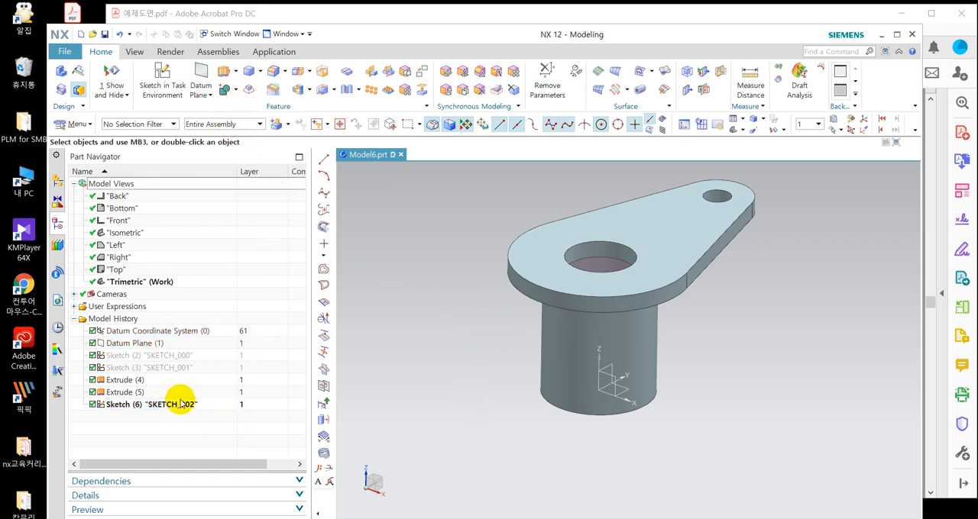
Extrude SKETCH_002 with both start and end limits set to Through All, subtracting it from the bracket body's cylinder.
{"action": "middle_click_drag", "start_coordinate": [819, 365], "coordinate": [791, 357]}
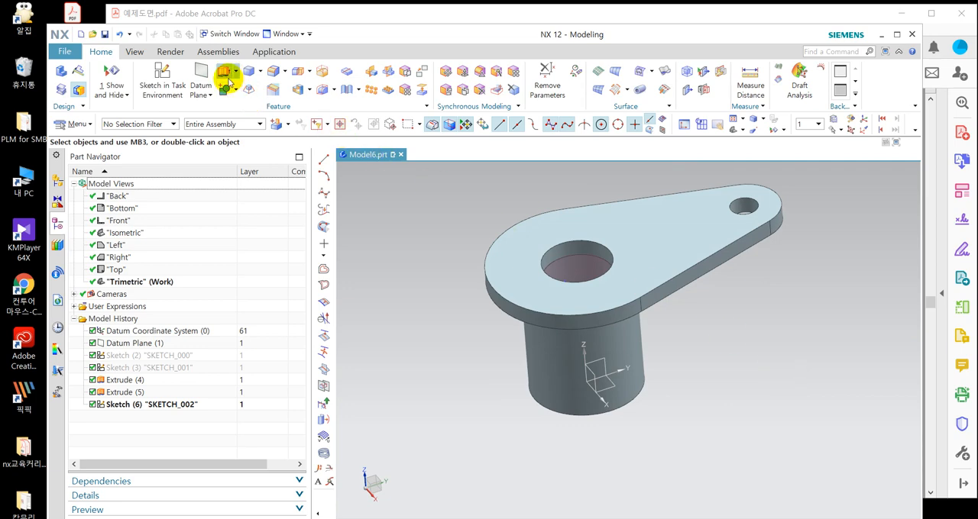
{"action": "left_click", "coordinate": [224, 73]}
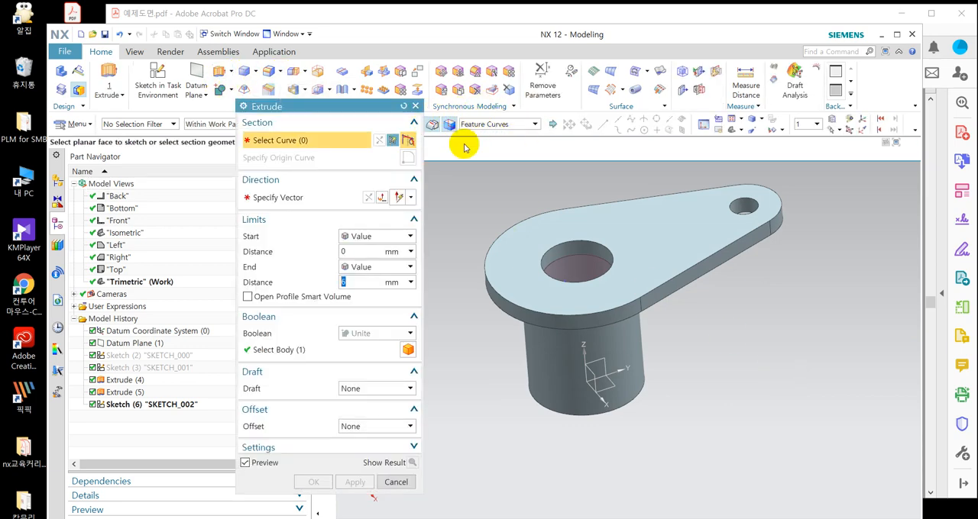
{"action": "left_click", "coordinate": [161, 409]}
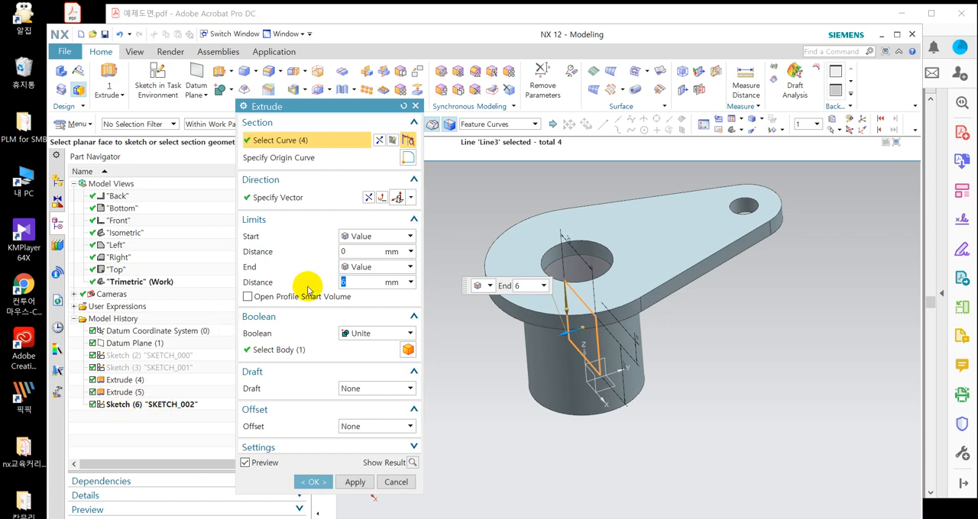
{"action": "left_click", "coordinate": [380, 334]}
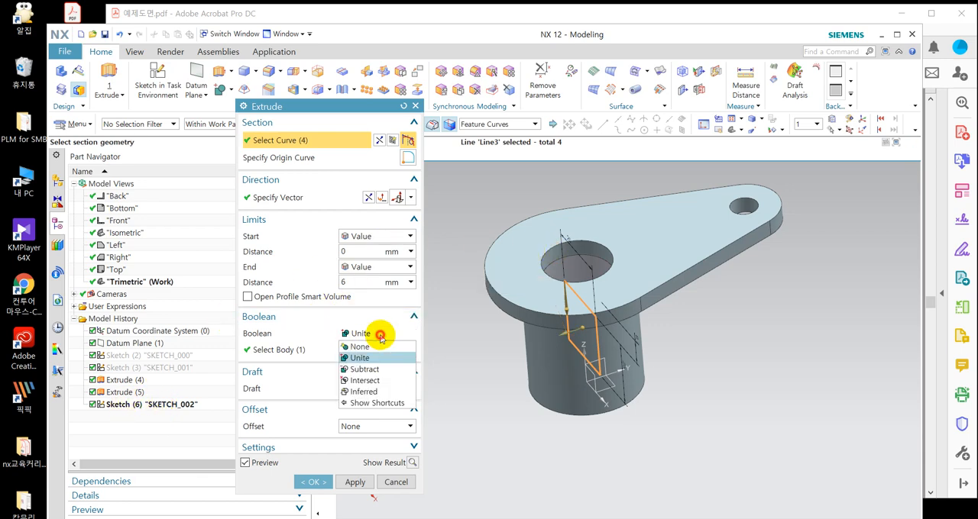
{"action": "left_click", "coordinate": [363, 368]}
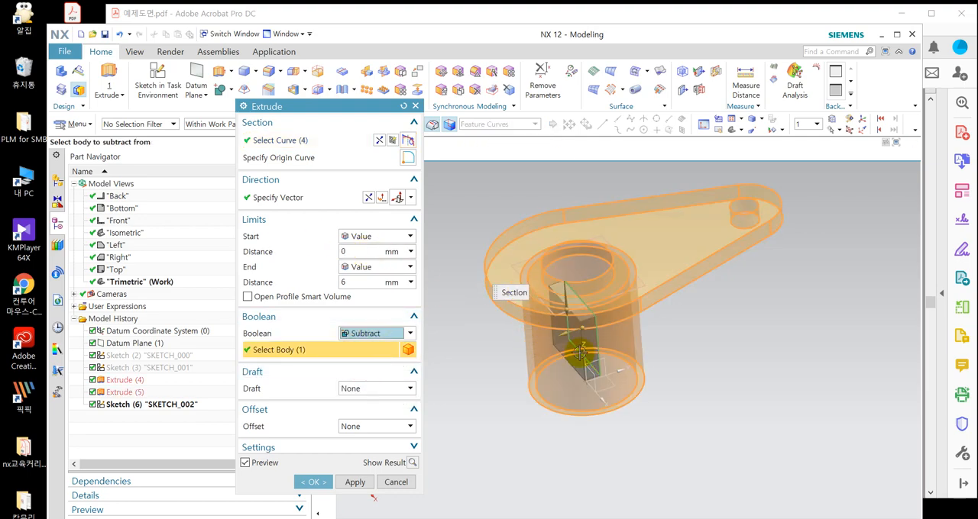
{"action": "left_click", "coordinate": [366, 236]}
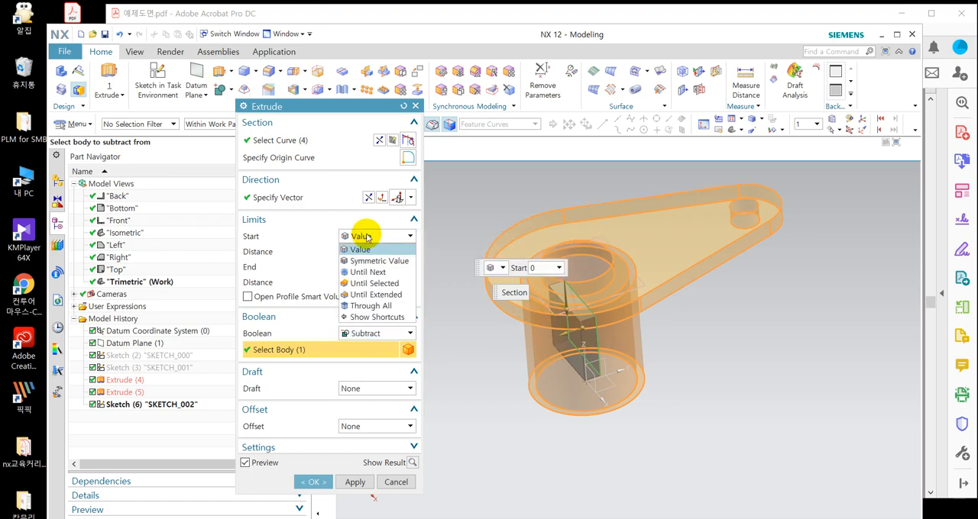
{"action": "left_click", "coordinate": [367, 306]}
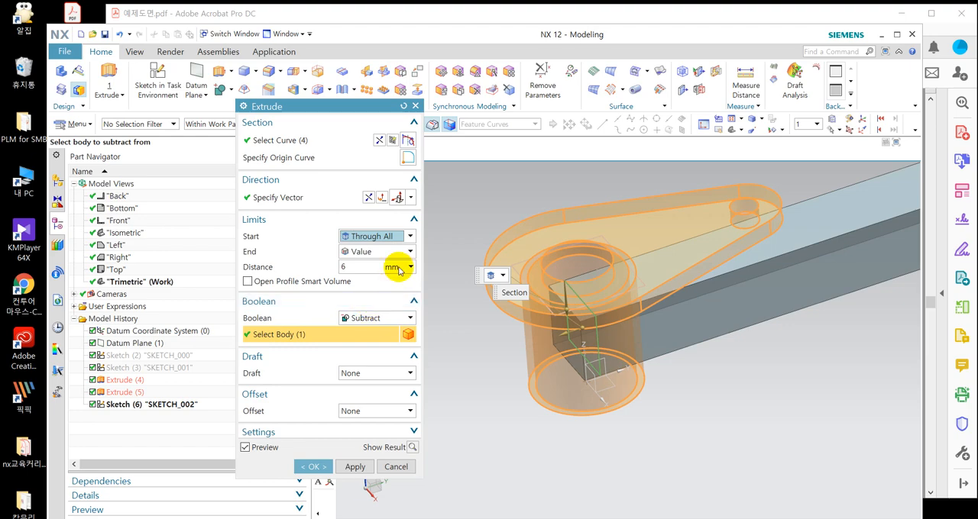
{"action": "left_click", "coordinate": [387, 255]}
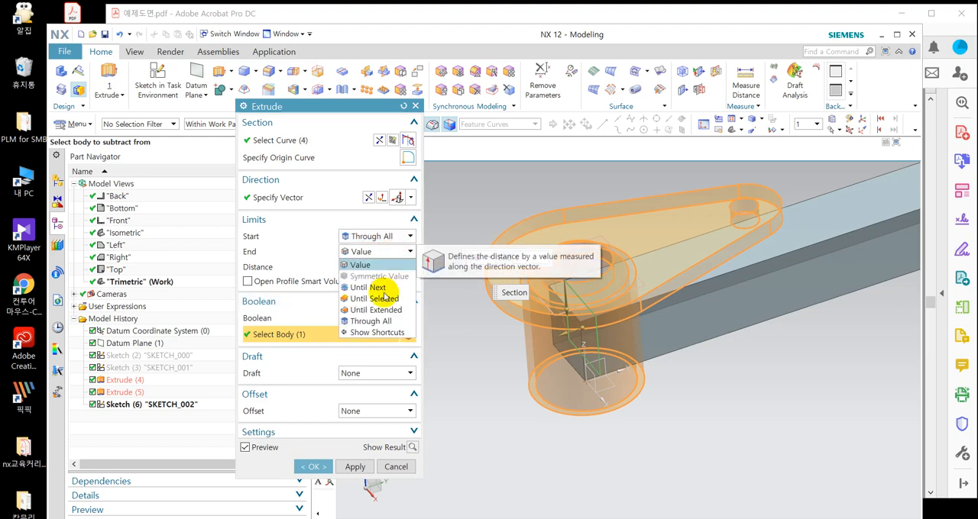
{"action": "left_click", "coordinate": [378, 321]}
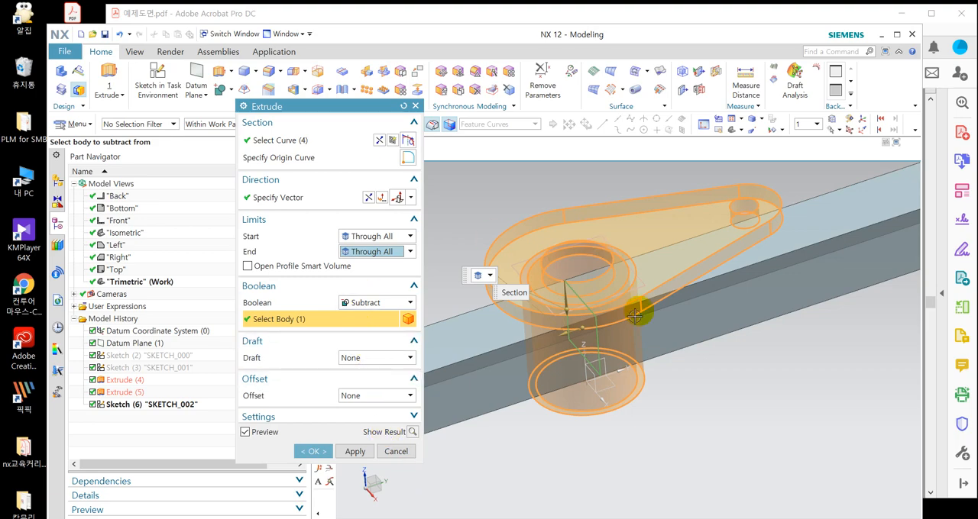
{"action": "middle_click_drag", "start_coordinate": [578, 275], "coordinate": [603, 260]}
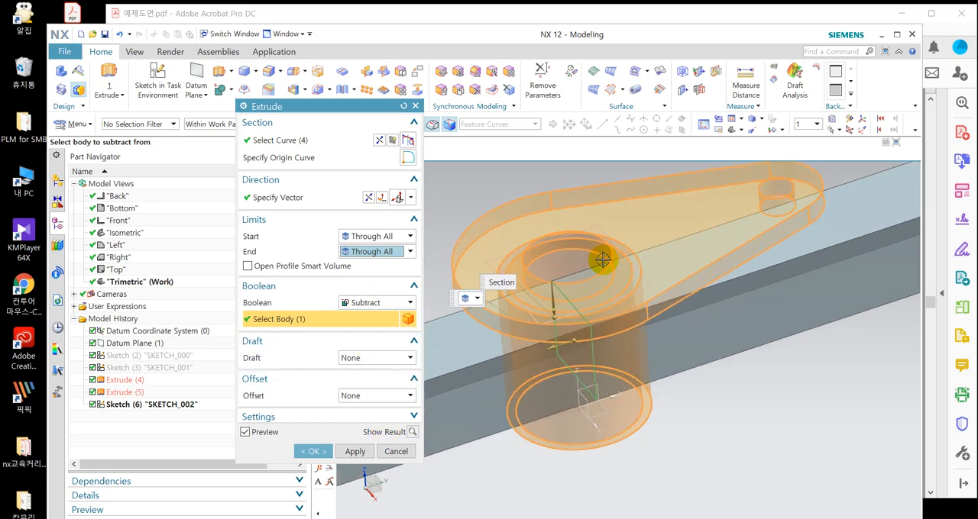
{"action": "left_click", "coordinate": [316, 452]}
{"action": "middle_click_drag", "start_coordinate": [650, 389], "coordinate": [678, 379]}
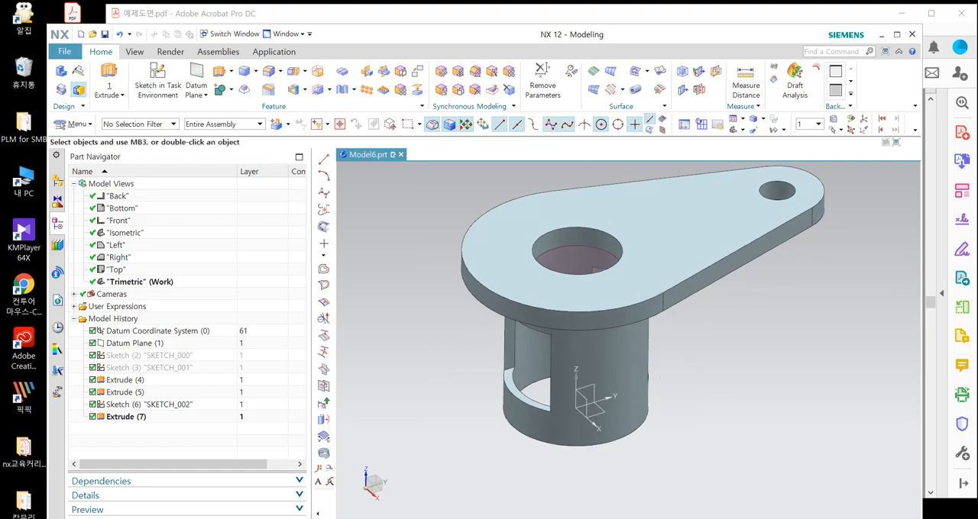
Switch to the PDF in Adobe Acrobat to check the window corner radius on exercise drawing 16, and return to NX.
{"action": "left_click", "coordinate": [640, 13]}
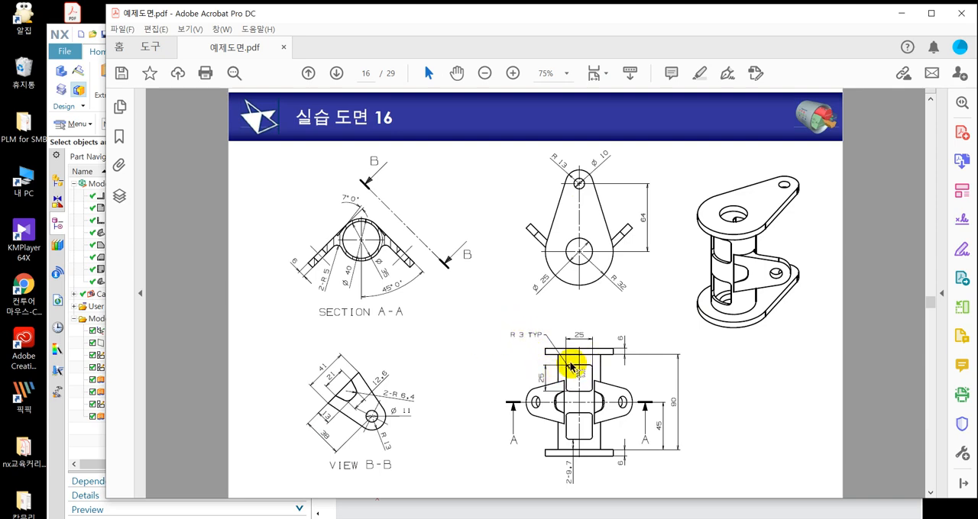
{"action": "left_click", "coordinate": [97, 439]}
{"action": "middle_click_drag", "start_coordinate": [504, 356], "coordinate": [544, 281]}
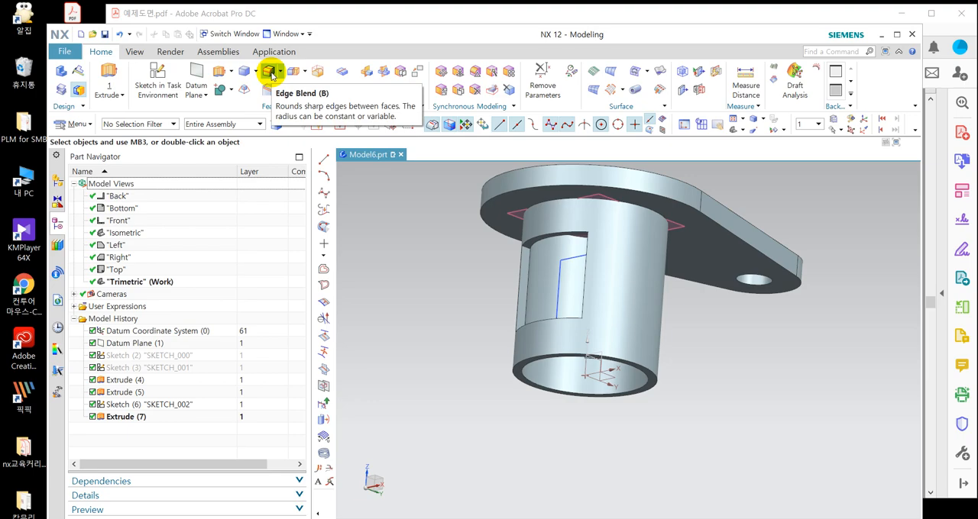
{"action": "middle_click_drag", "start_coordinate": [687, 321], "coordinate": [654, 321]}
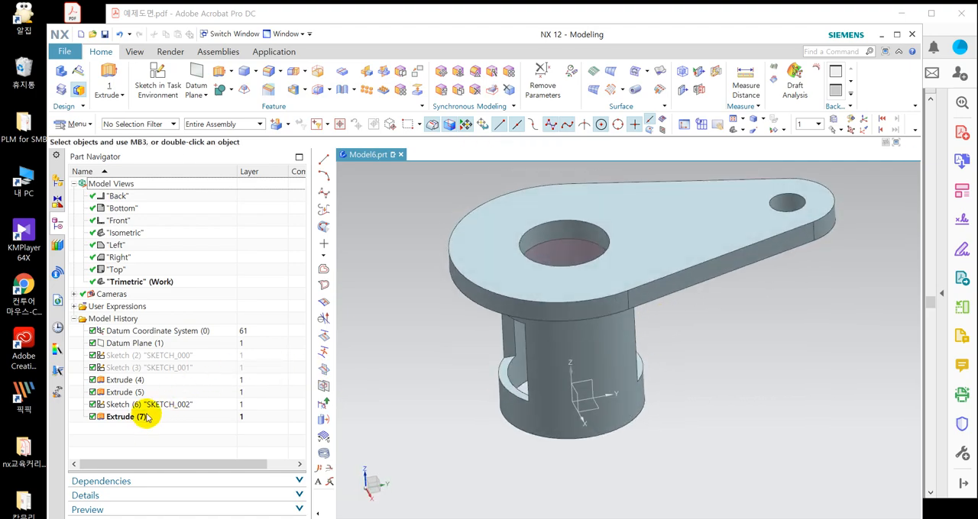
Edit Extrude (7) to use Boolean None and to define both its start and end limits by Value.
{"action": "double_click", "coordinate": [122, 416]}
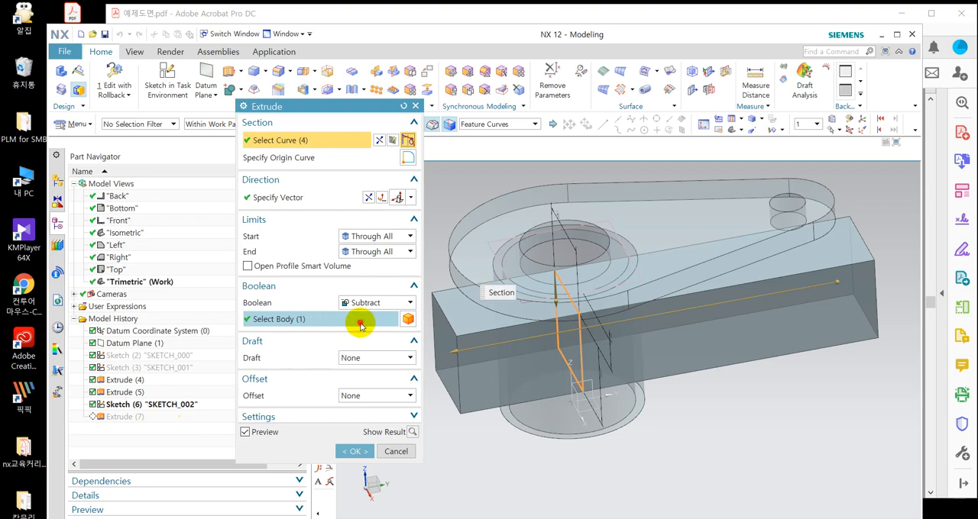
{"action": "left_click", "coordinate": [374, 302]}
{"action": "left_click", "coordinate": [365, 315]}
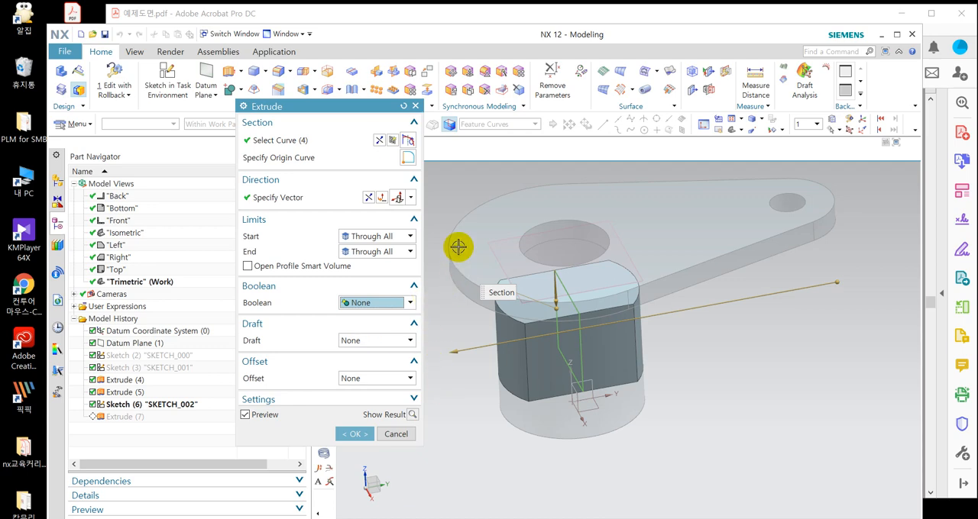
{"action": "left_click", "coordinate": [390, 239]}
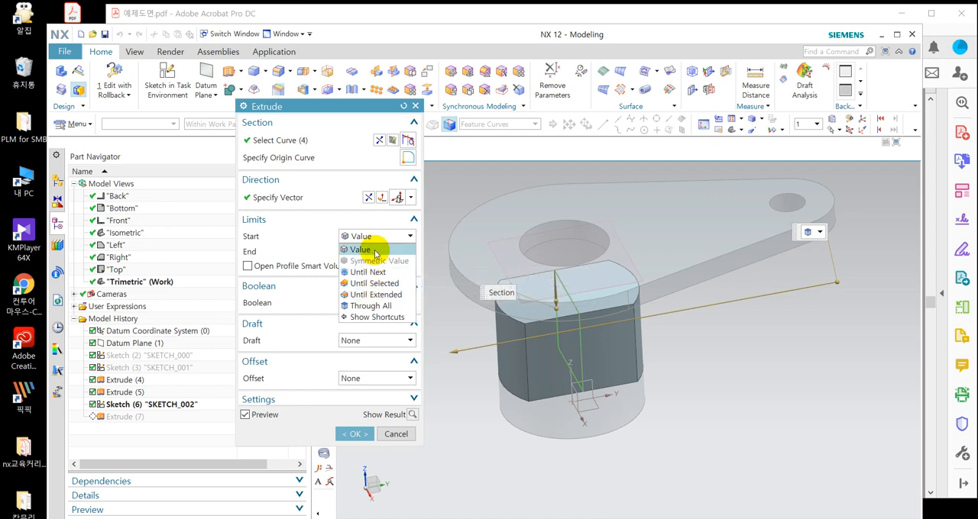
{"action": "left_click", "coordinate": [375, 251]}
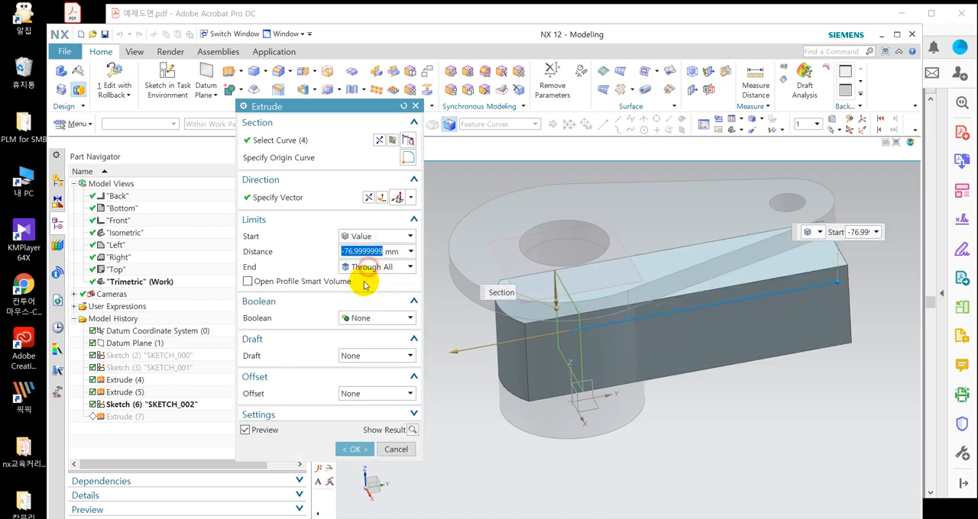
{"action": "left_click", "coordinate": [369, 269]}
{"action": "left_click", "coordinate": [365, 281]}
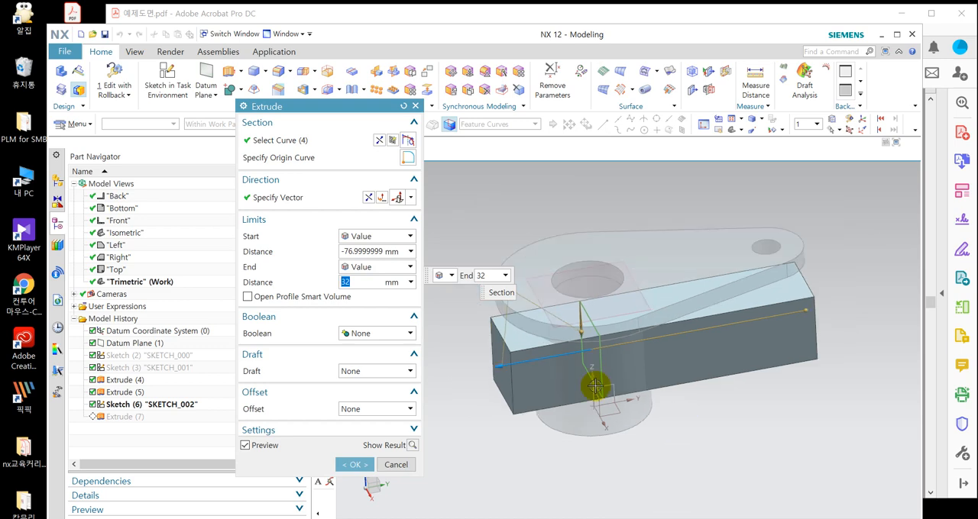
Try Through All as the start limit of the window extrusion, comparing its preview with Value.
{"action": "left_click", "coordinate": [353, 236]}
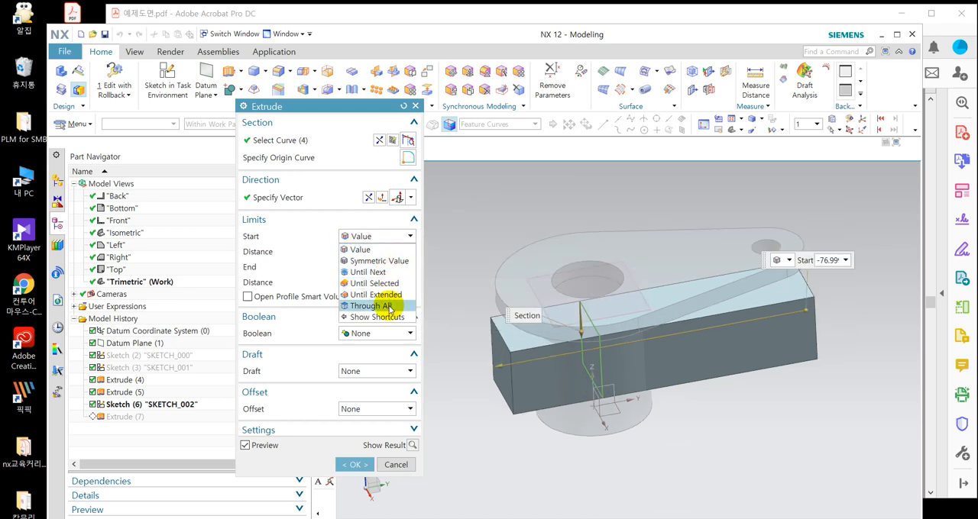
{"action": "left_click", "coordinate": [384, 306]}
{"action": "left_click", "coordinate": [375, 238]}
{"action": "left_click", "coordinate": [374, 249]}
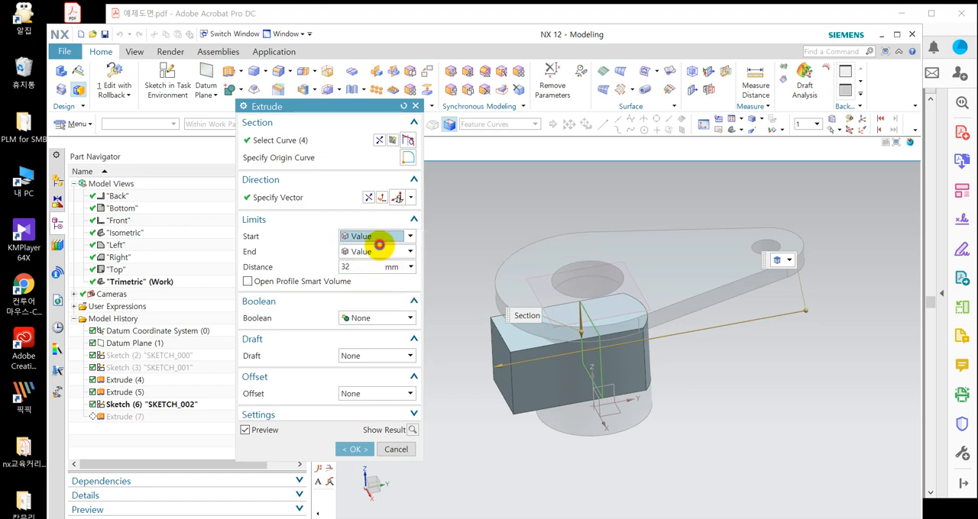
{"action": "left_click", "coordinate": [378, 238]}
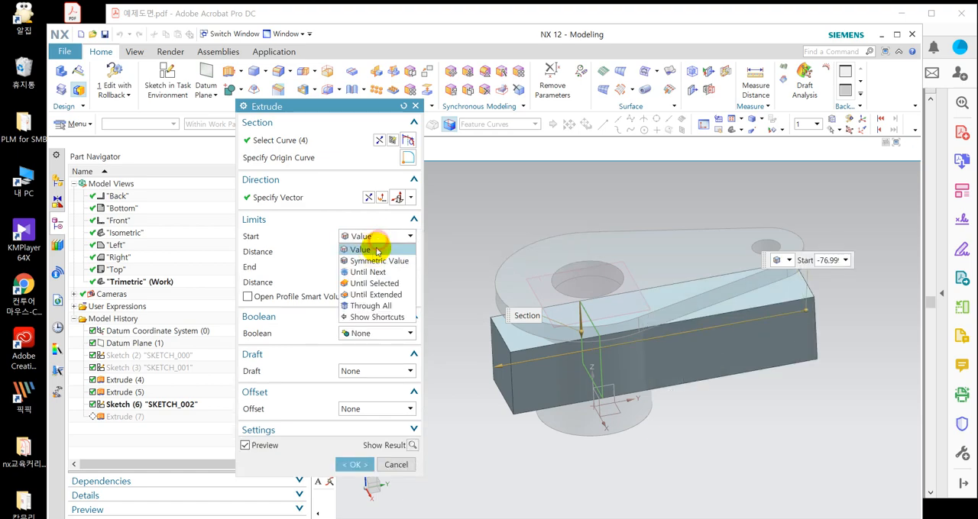
{"action": "left_click", "coordinate": [368, 306]}
{"action": "scroll", "coordinate": [664, 378], "scroll_direction": "up", "scroll_amount": 5}
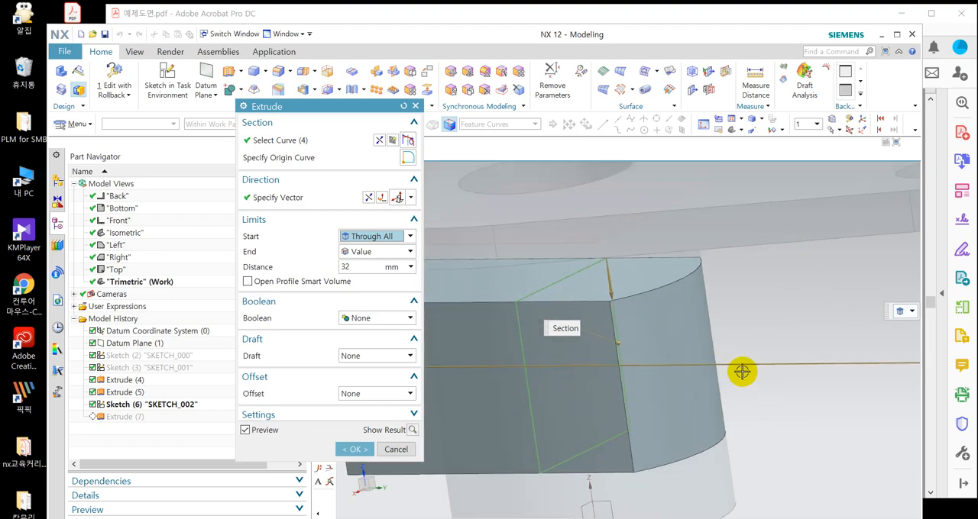
{"action": "middle_click_drag", "start_coordinate": [611, 330], "coordinate": [665, 294]}
{"action": "scroll", "coordinate": [666, 266], "scroll_direction": "down", "scroll_amount": 3}
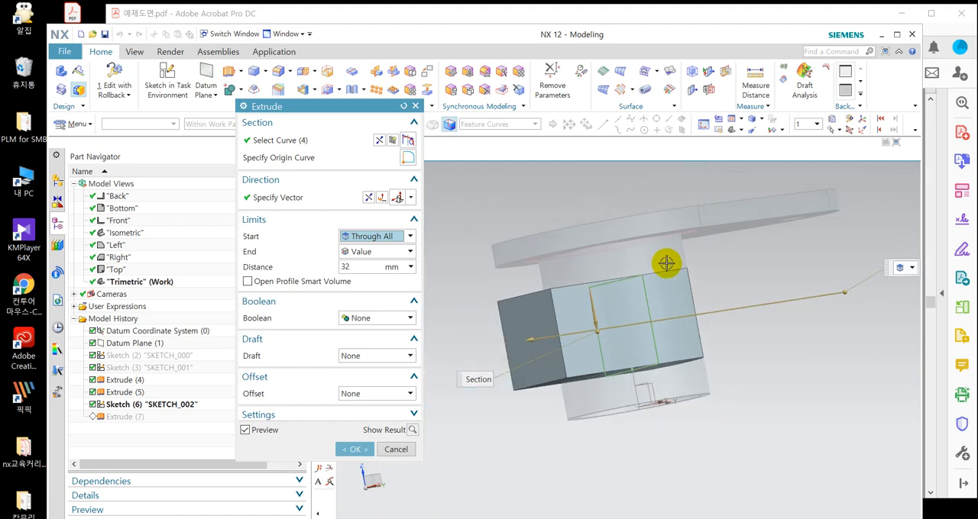
{"action": "middle_click_drag", "start_coordinate": [666, 263], "coordinate": [611, 286]}
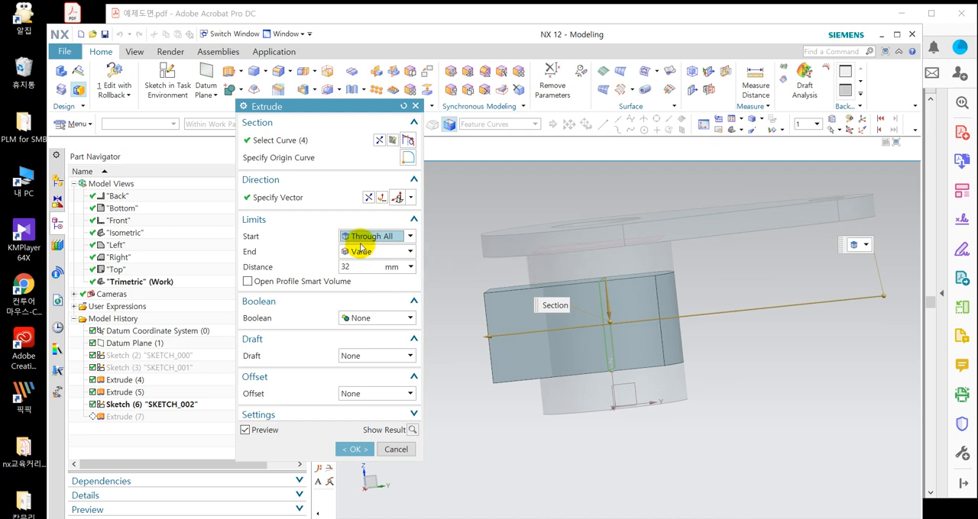
Try Until Extended as the extrusion's start limit, using the cylinder as the limiting object.
{"action": "left_click", "coordinate": [359, 237]}
{"action": "left_click", "coordinate": [375, 294]}
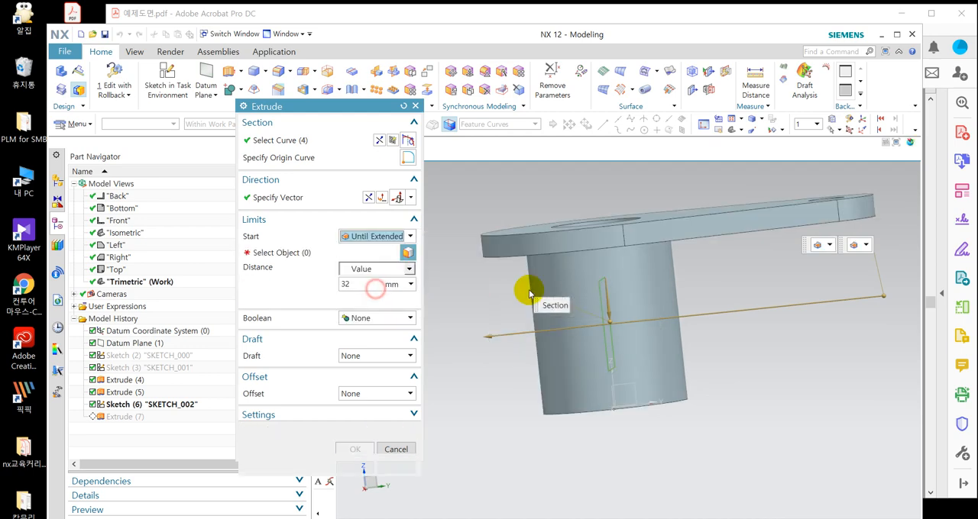
{"action": "left_click", "coordinate": [666, 292]}
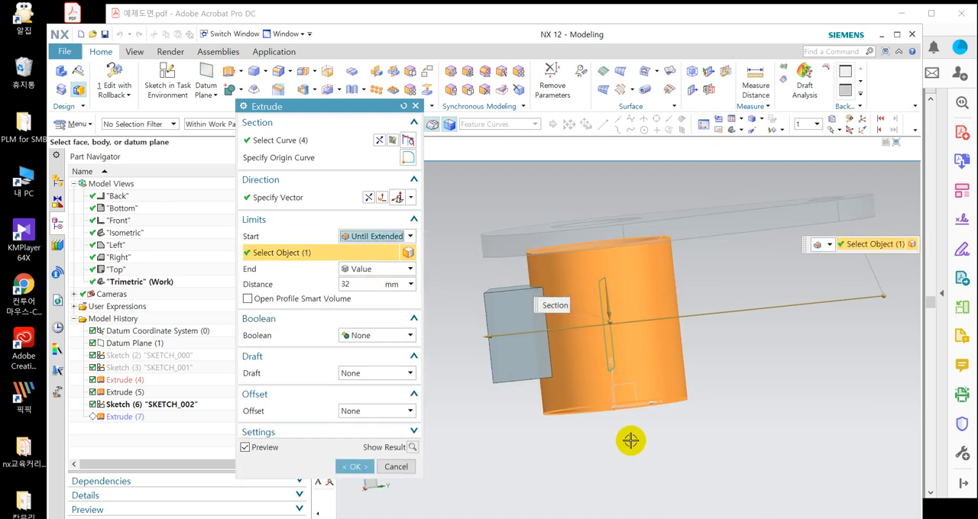
{"action": "middle_click_drag", "start_coordinate": [631, 441], "coordinate": [591, 407]}
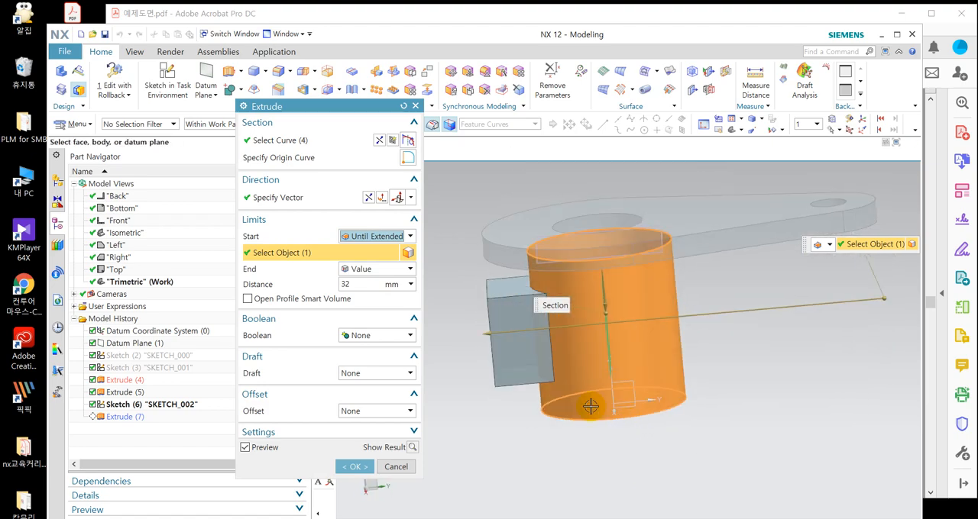
Set the extrusion's start limit back to Value and accept the edit of Extrude (7) as a separate body.
{"action": "left_click", "coordinate": [377, 236]}
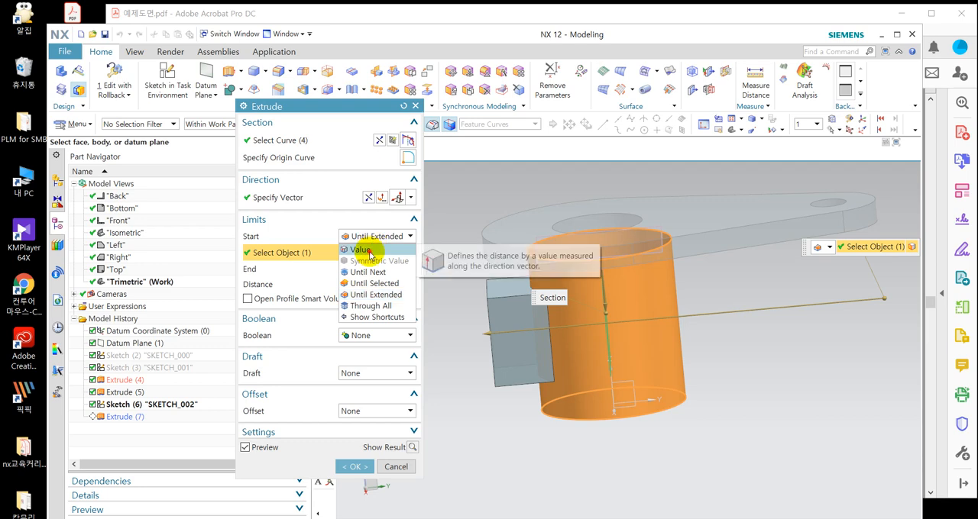
{"action": "left_click", "coordinate": [369, 251]}
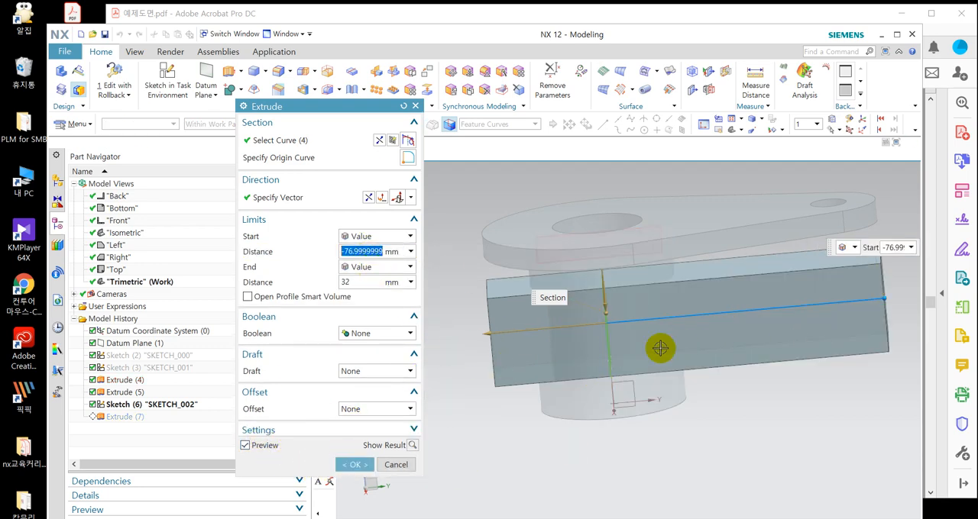
{"action": "left_click", "coordinate": [364, 472]}
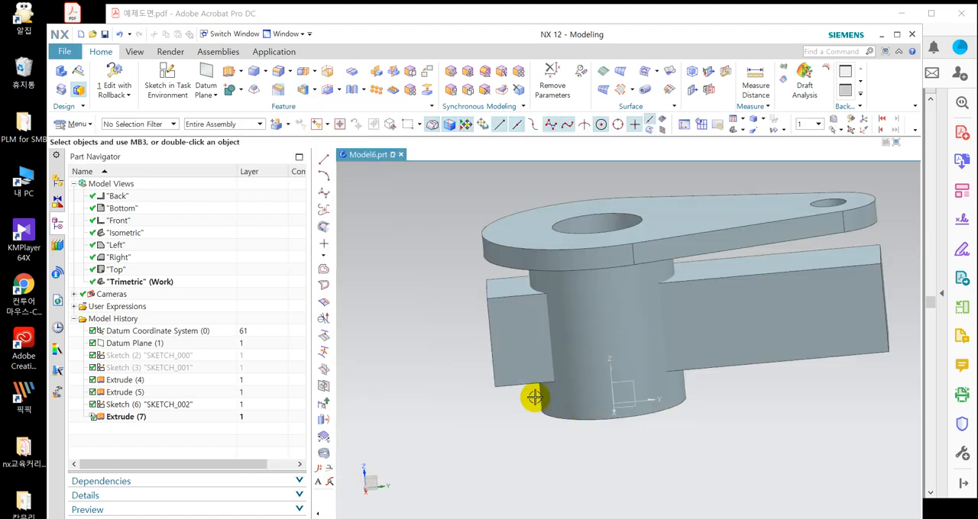
Clear the feature info alerts of Extrude (7) in the model history.
{"action": "middle_click_drag", "start_coordinate": [530, 395], "coordinate": [554, 400]}
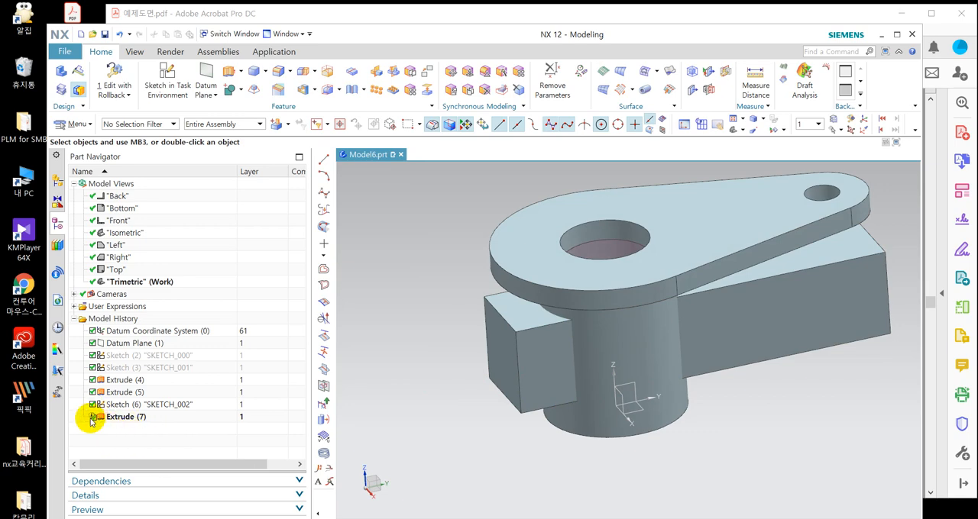
{"action": "right_click", "coordinate": [147, 418]}
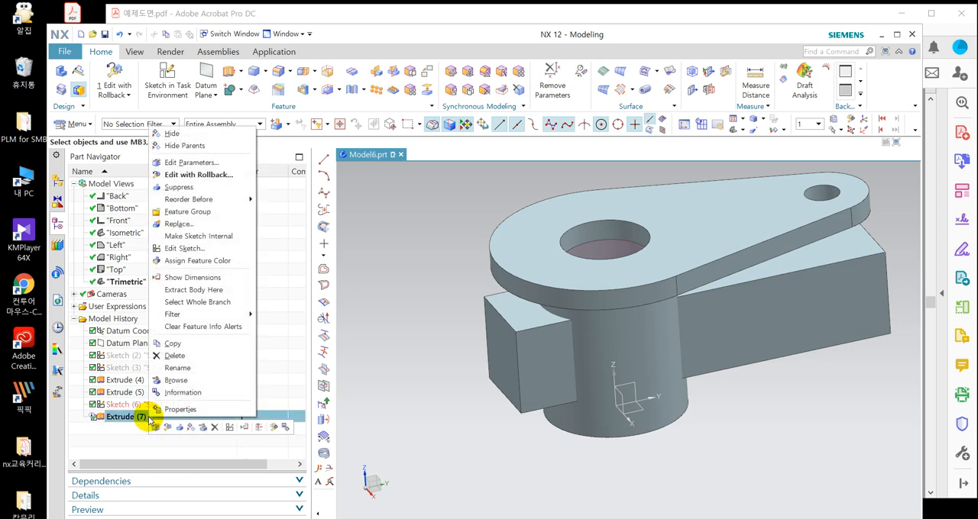
{"action": "left_click", "coordinate": [202, 327]}
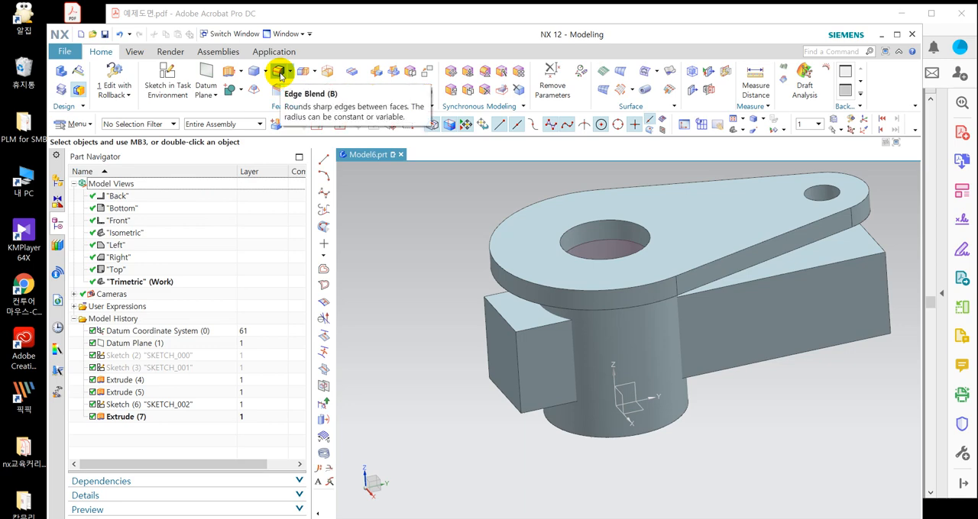
Start Edge Blend and reduce its dialog to the Less set of options.
{"action": "left_click", "coordinate": [279, 73]}
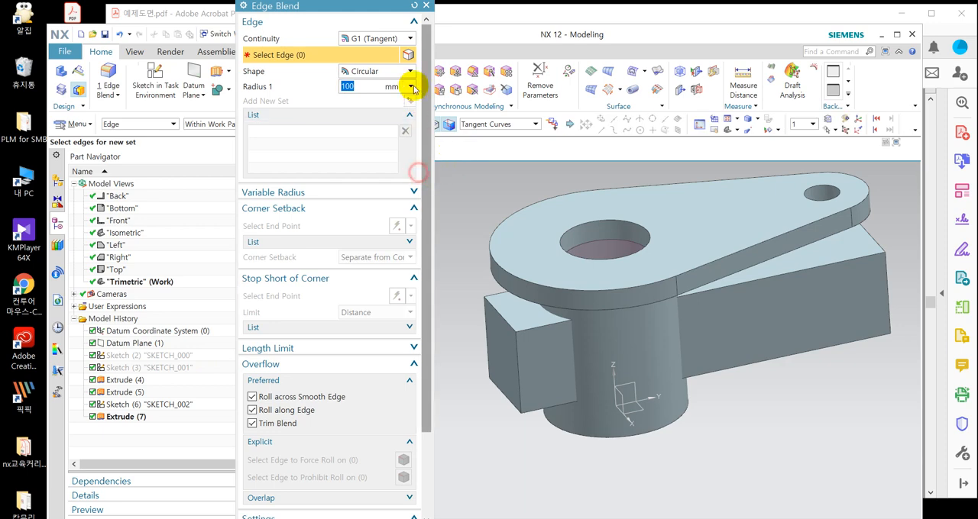
{"action": "left_click_drag", "start_coordinate": [327, 7], "coordinate": [237, 98]}
{"action": "left_click", "coordinate": [178, 88]}
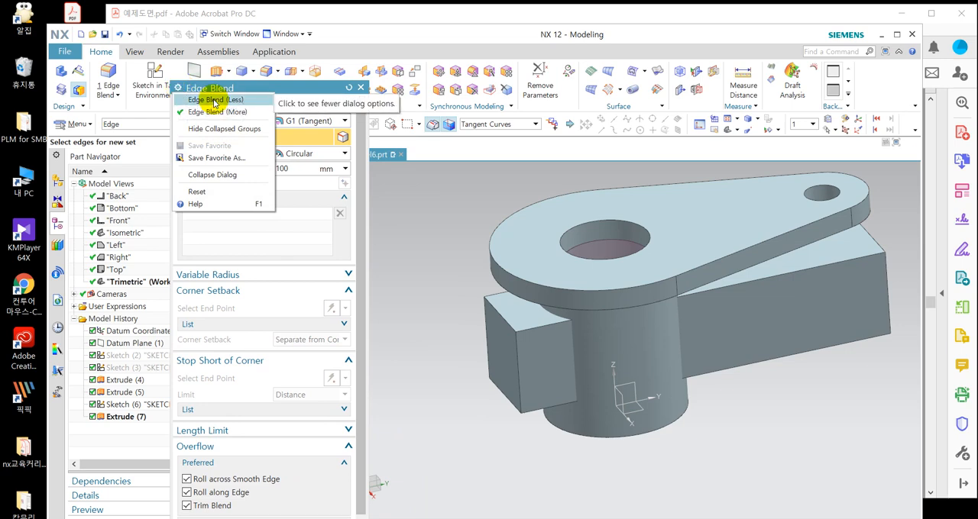
{"action": "left_click", "coordinate": [214, 102]}
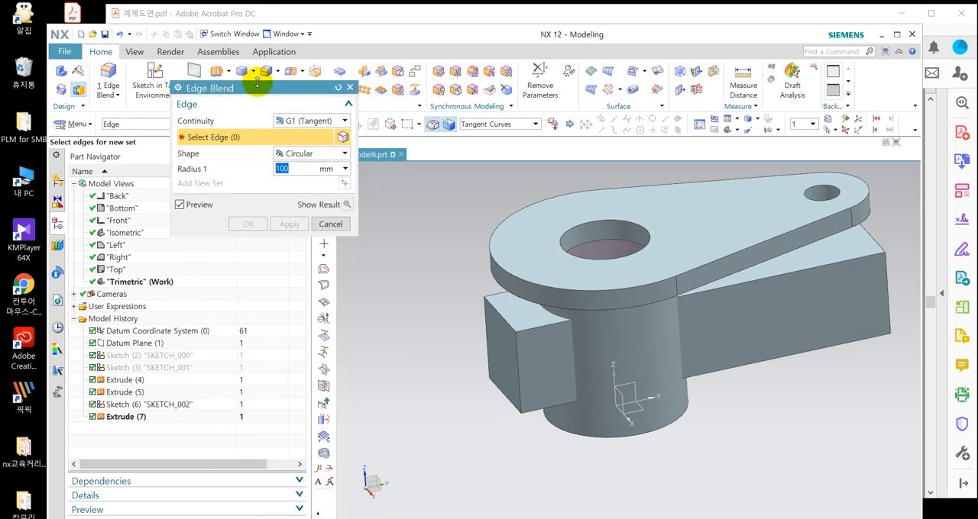
{"action": "left_click_drag", "start_coordinate": [266, 99], "coordinate": [305, 124]}
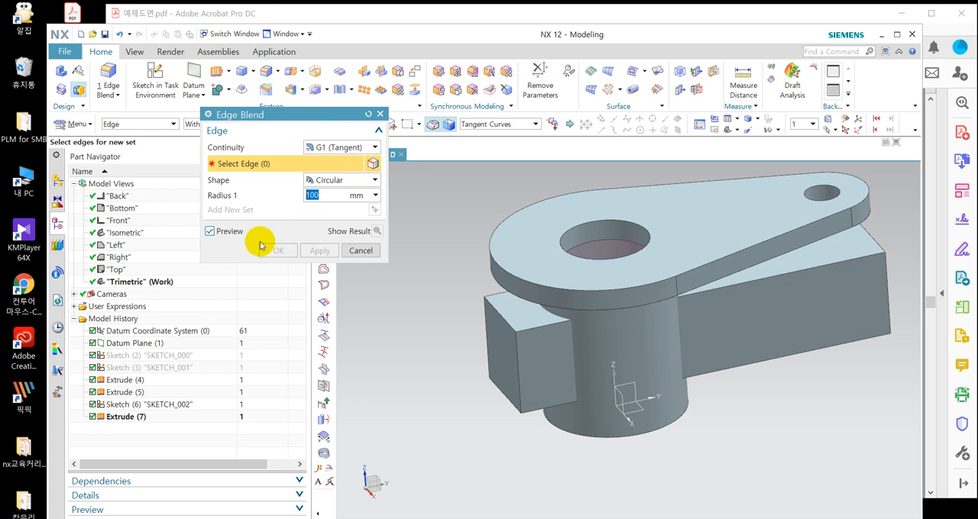
{"action": "left_click", "coordinate": [208, 115]}
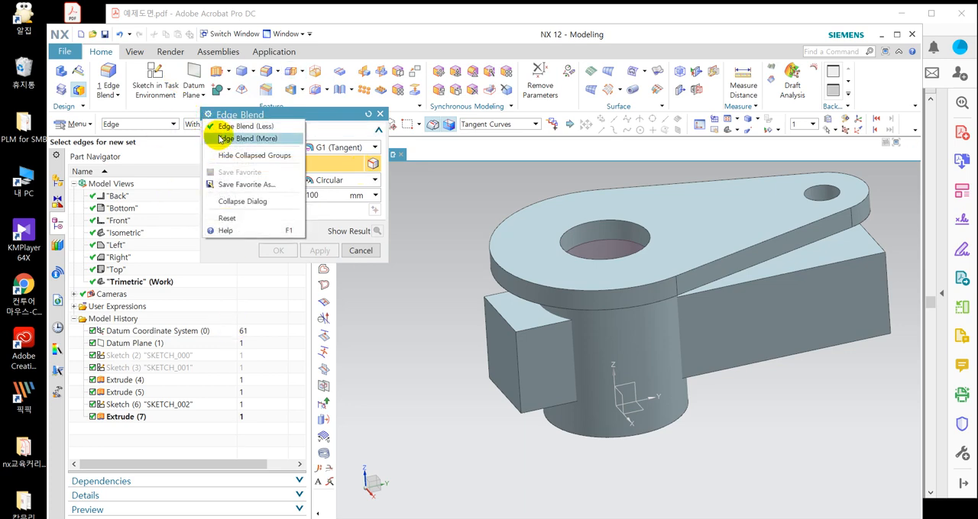
{"action": "left_click", "coordinate": [306, 115]}
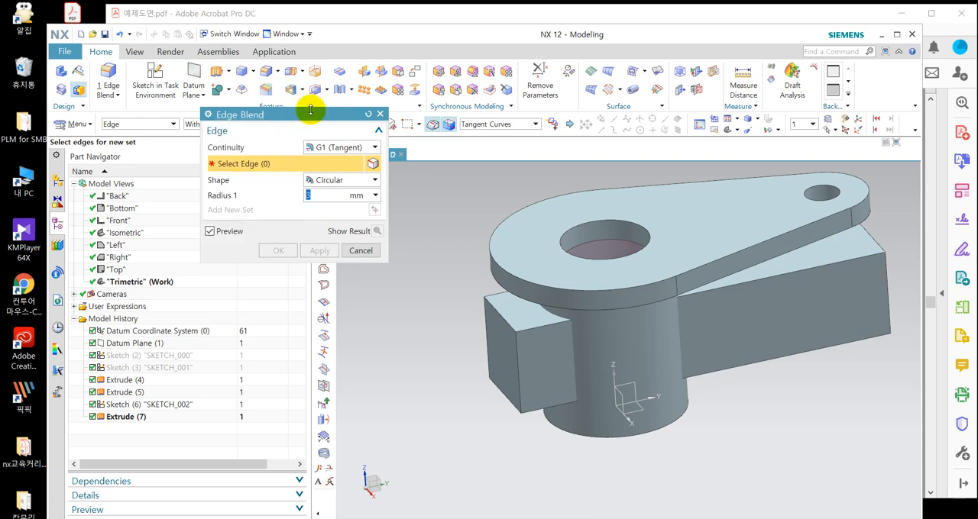
Blend the four long edges of the extruded rectangular block with a 3 mm radius.
{"action": "left_click", "coordinate": [813, 264]}
{"action": "left_click", "coordinate": [497, 291]}
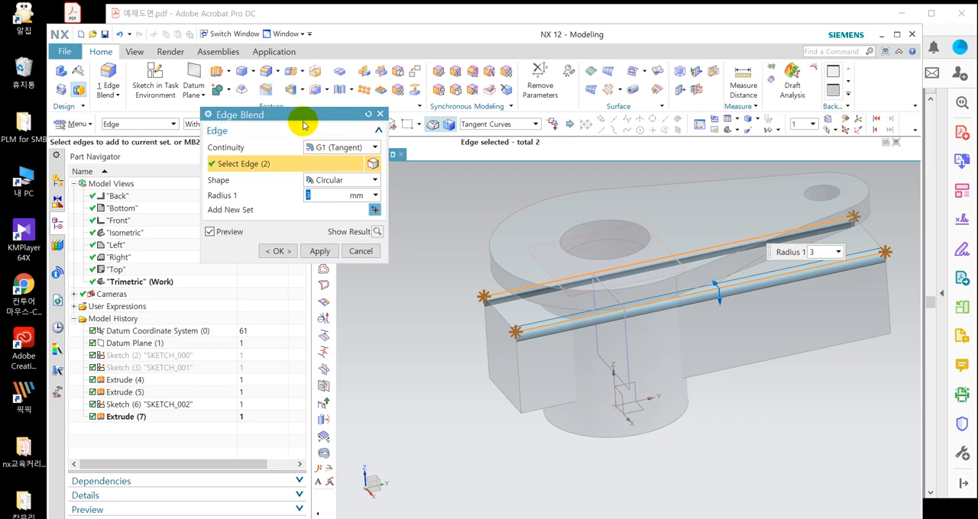
{"action": "left_click_drag", "start_coordinate": [302, 122], "coordinate": [282, 214]}
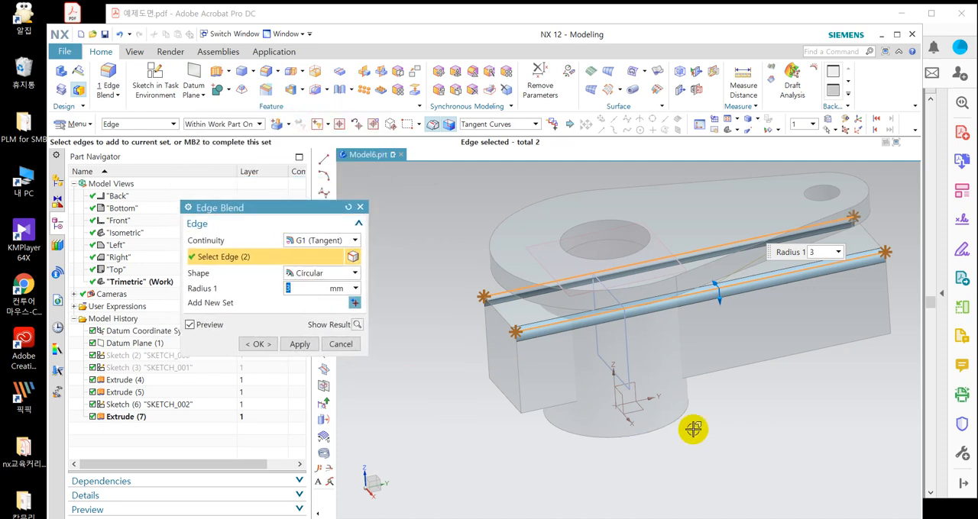
{"action": "left_click", "coordinate": [537, 409]}
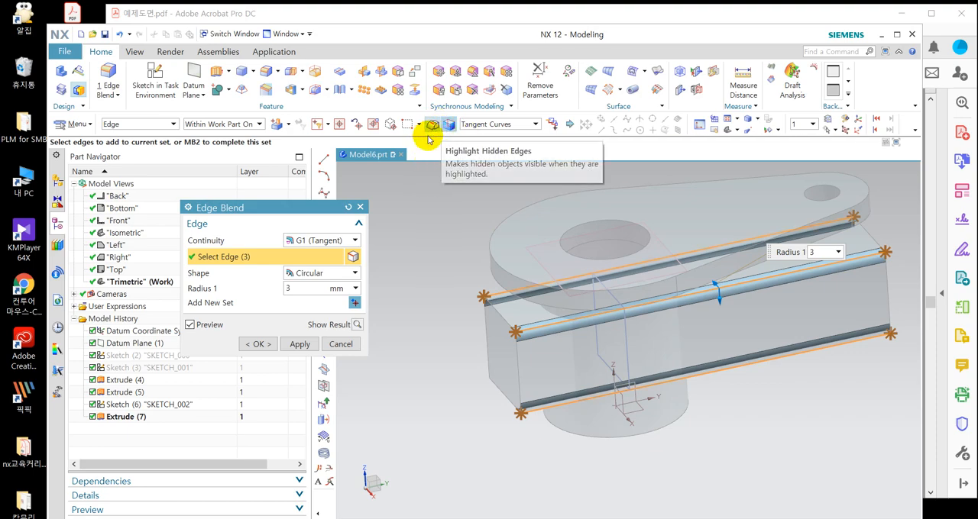
{"action": "left_click", "coordinate": [505, 372]}
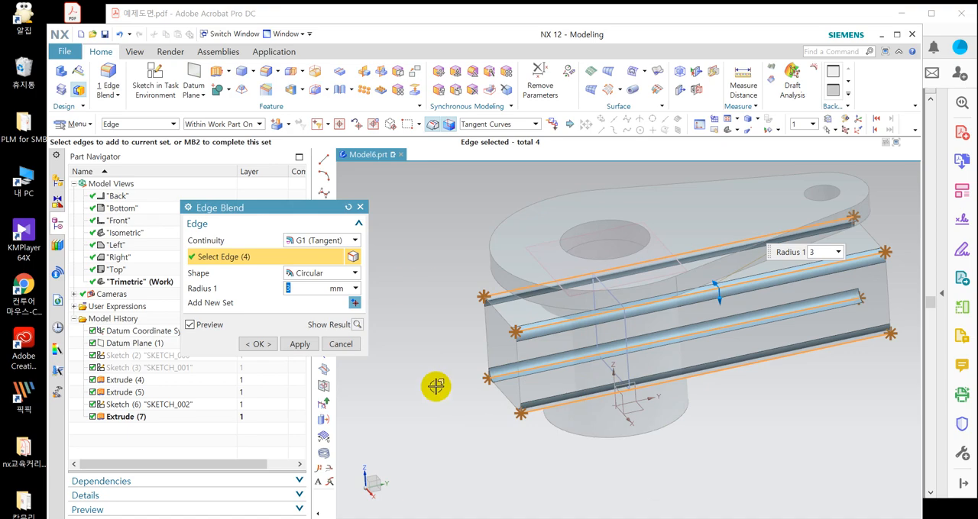
{"action": "left_click", "coordinate": [256, 344]}
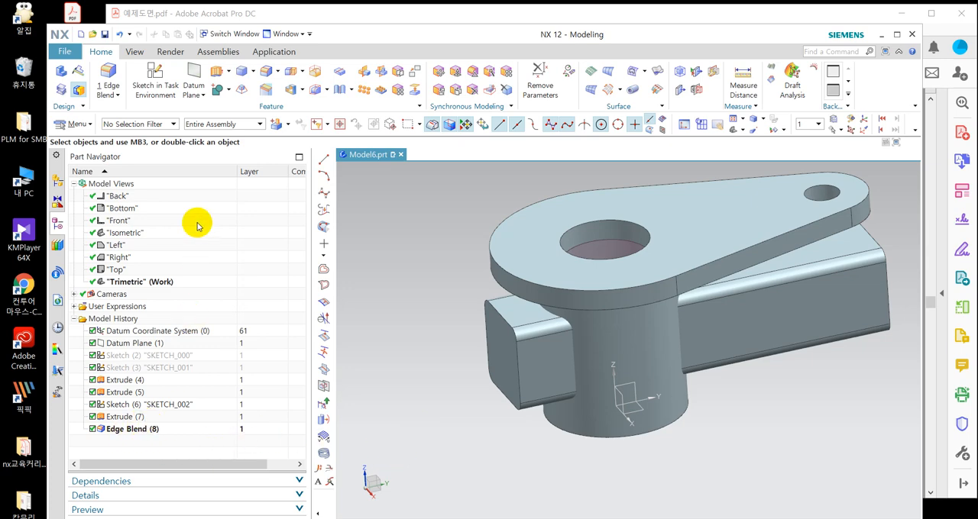
{"action": "left_click", "coordinate": [227, 90]}
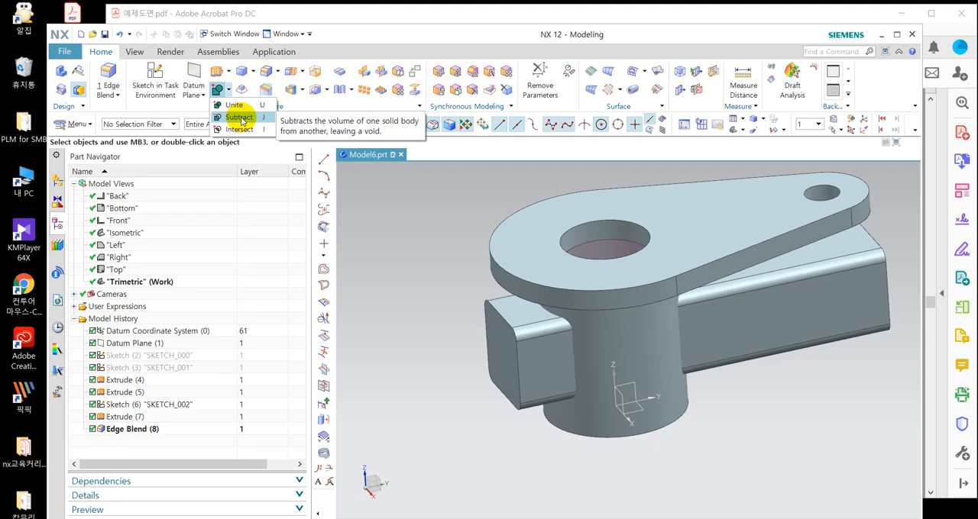
{"action": "left_click", "coordinate": [393, 225]}
{"action": "left_click", "coordinate": [66, 126]}
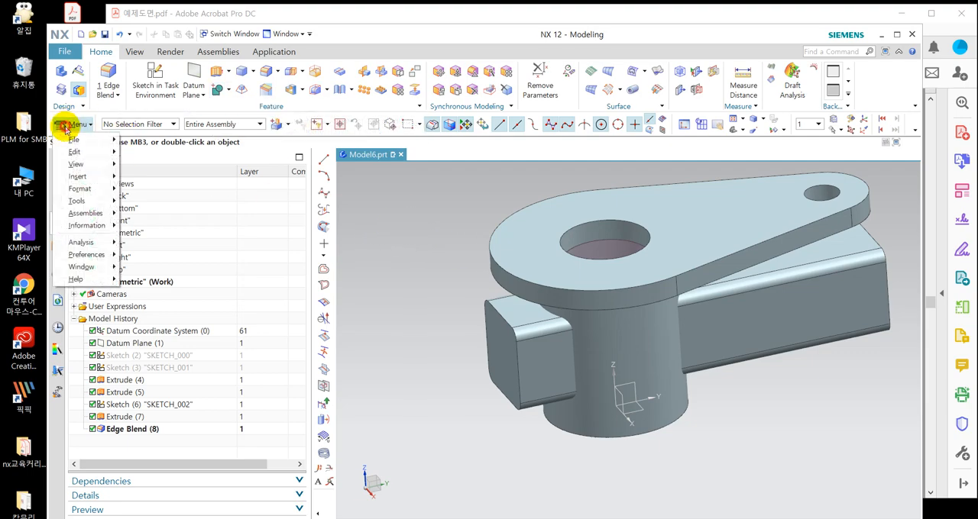
{"action": "mouse_move", "coordinate": [107, 183]}
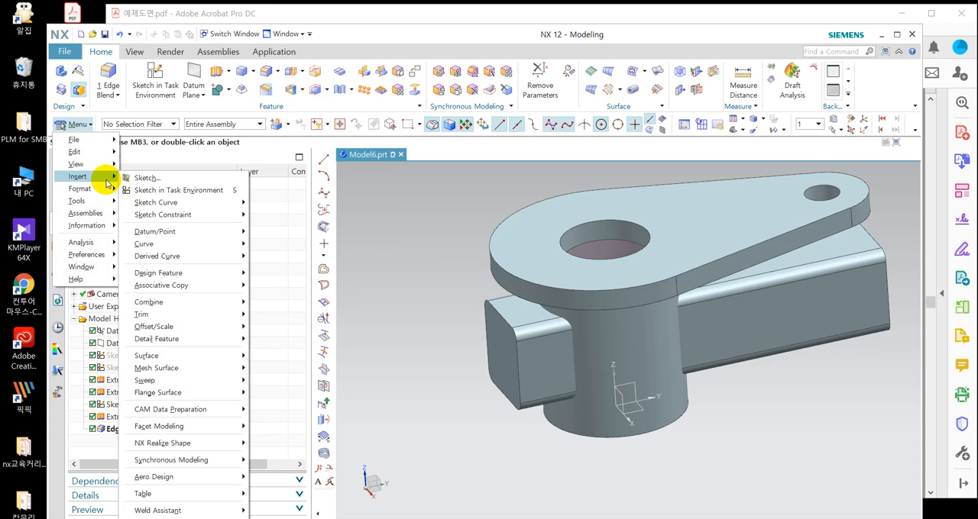
{"action": "mouse_move", "coordinate": [174, 304]}
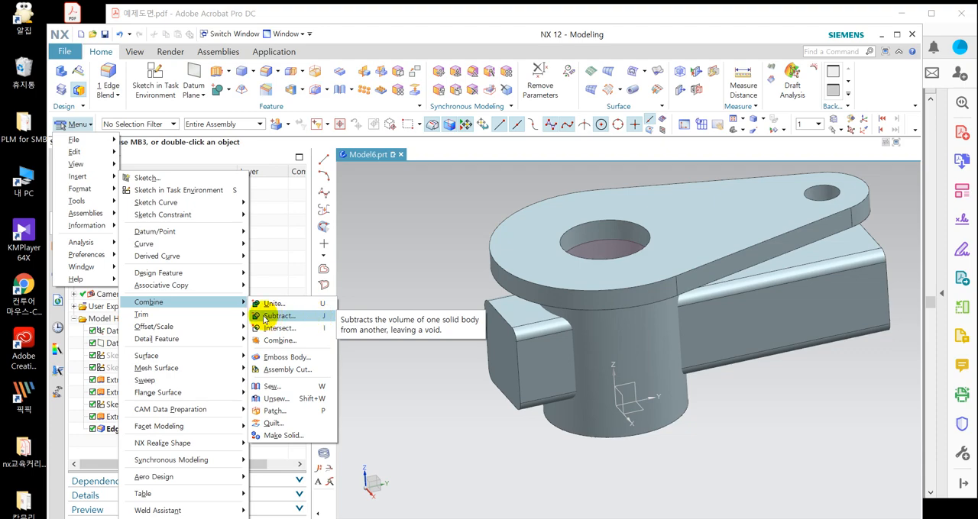
{"action": "left_click", "coordinate": [320, 320]}
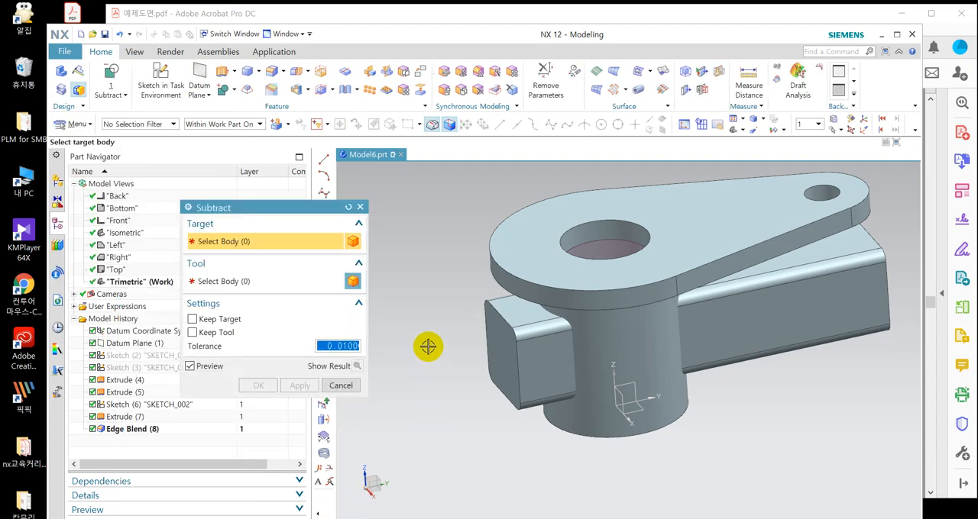
{"action": "left_click", "coordinate": [540, 219]}
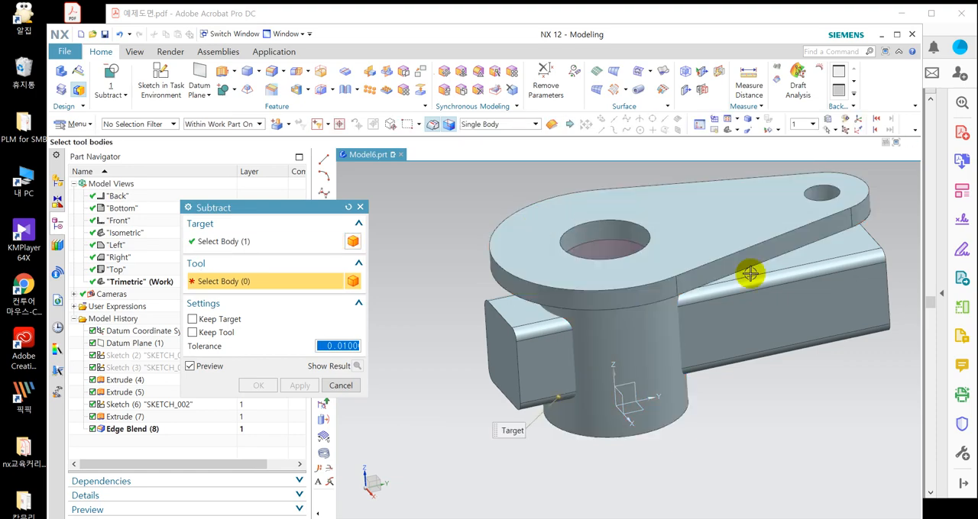
{"action": "left_click", "coordinate": [755, 332]}
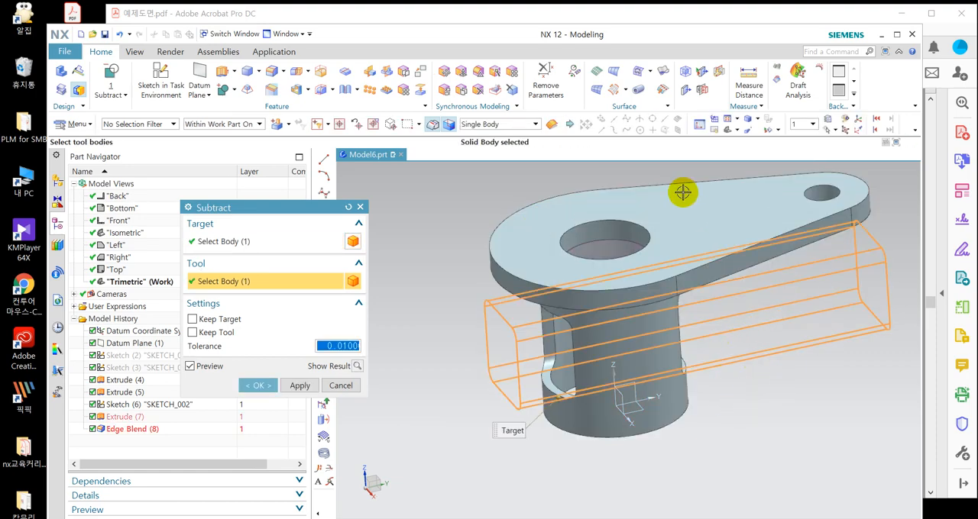
{"action": "left_click", "coordinate": [280, 240]}
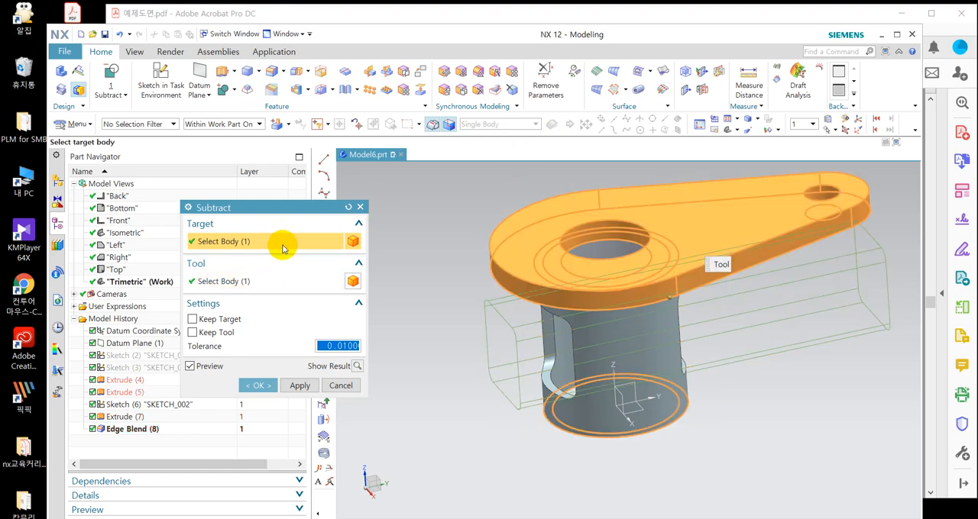
{"action": "left_click", "coordinate": [260, 278]}
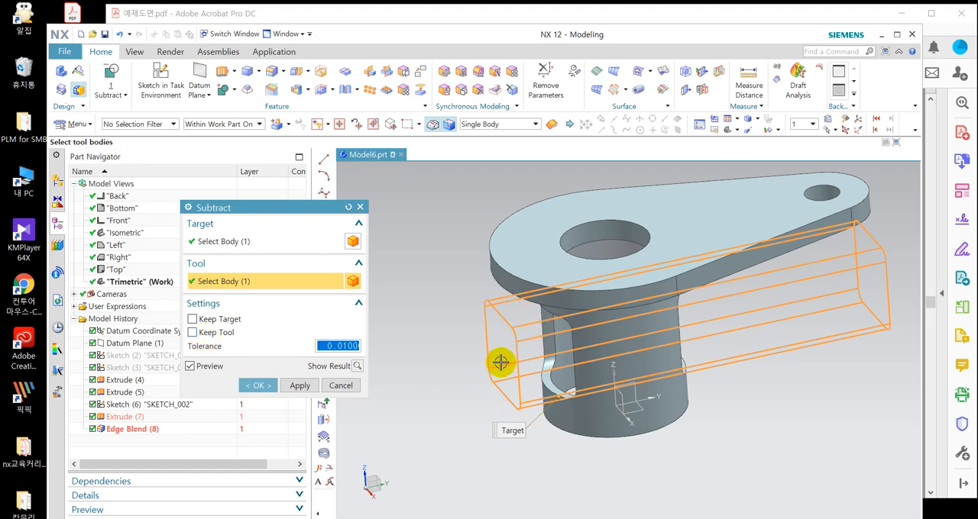
{"action": "left_click", "coordinate": [340, 385]}
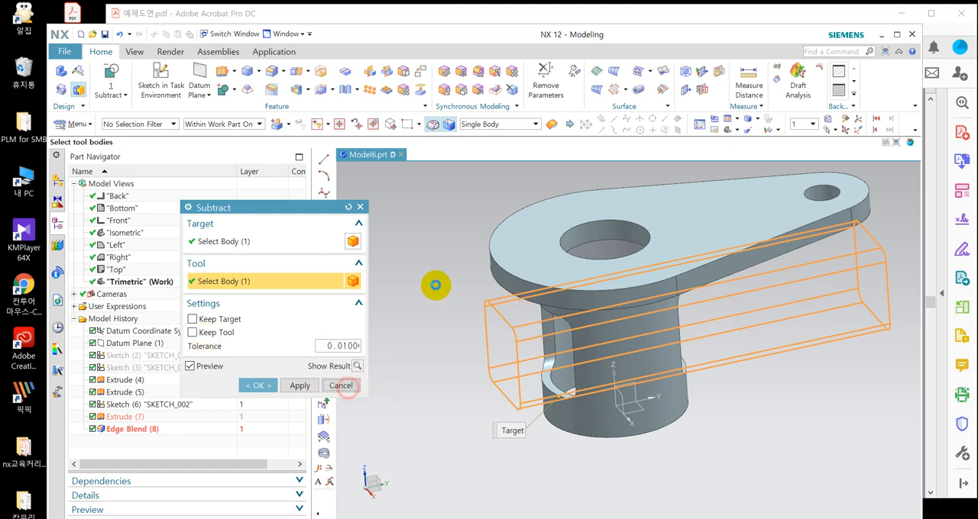
Intersect the bracket body with the blended block, with Keep Target on and Keep Tool off.
{"action": "left_click", "coordinate": [233, 98]}
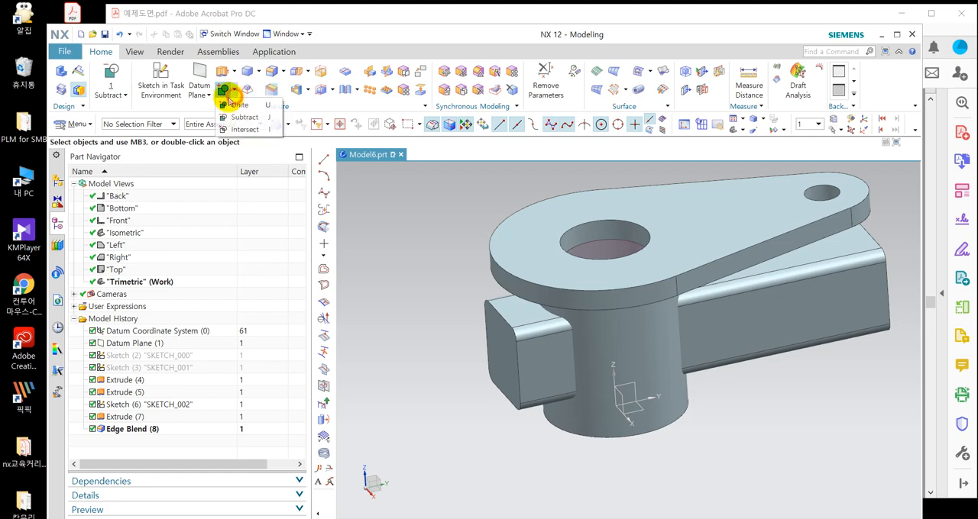
{"action": "left_click", "coordinate": [244, 132]}
{"action": "left_click", "coordinate": [506, 233]}
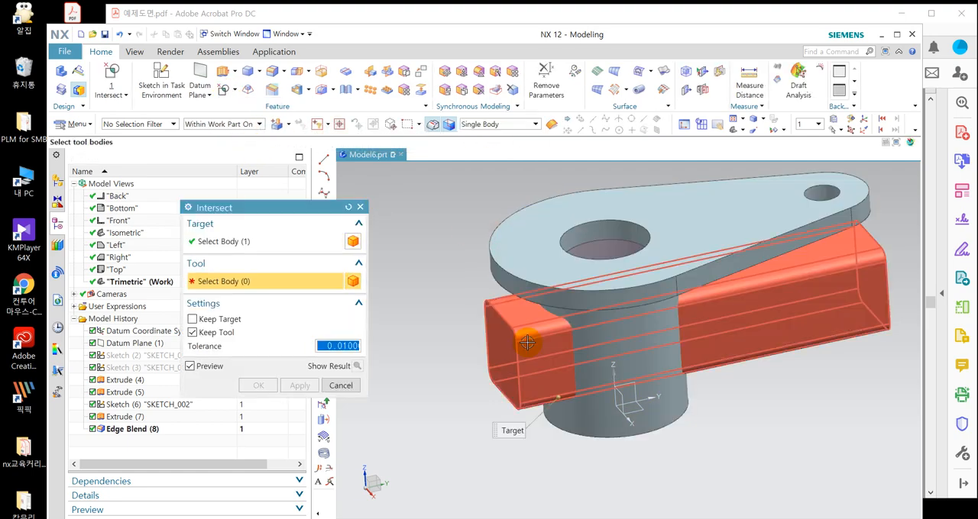
{"action": "left_click", "coordinate": [521, 352]}
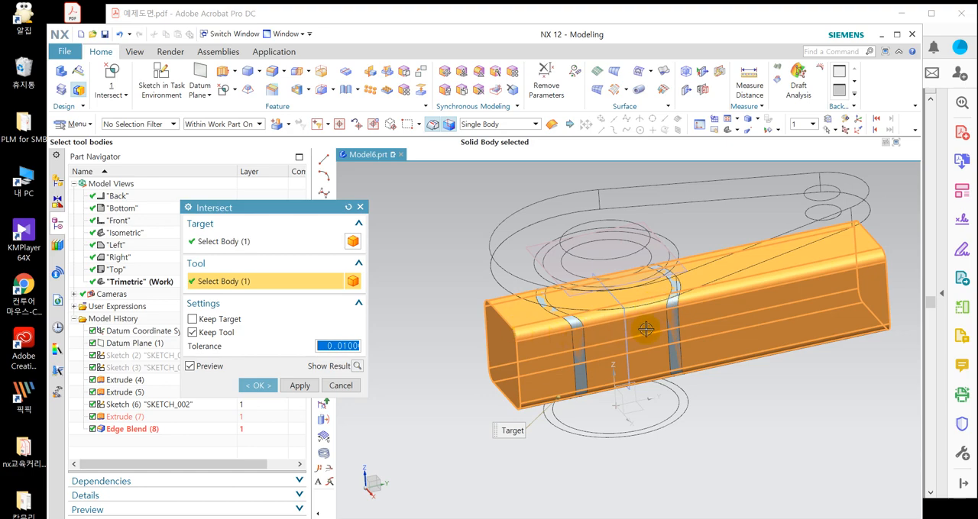
{"action": "left_click", "coordinate": [219, 333]}
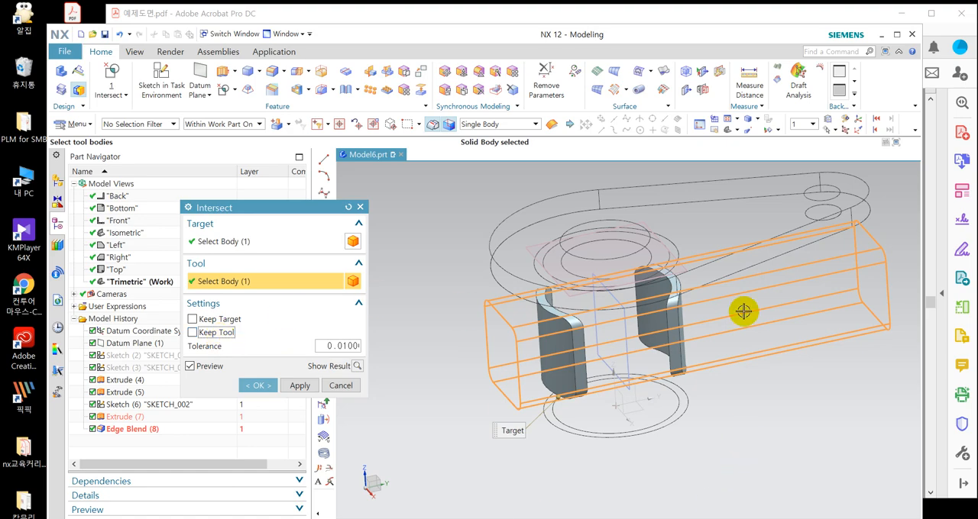
{"action": "left_click", "coordinate": [193, 319]}
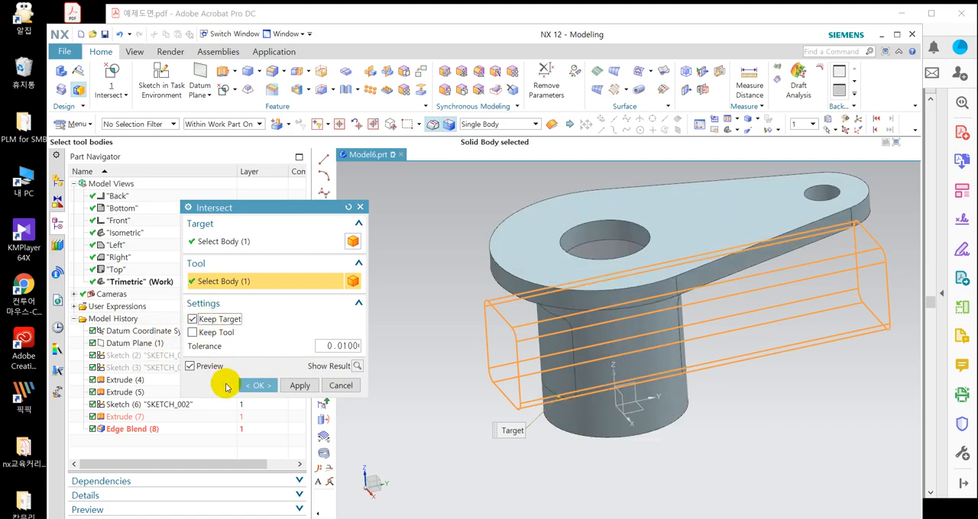
{"action": "left_click", "coordinate": [255, 387]}
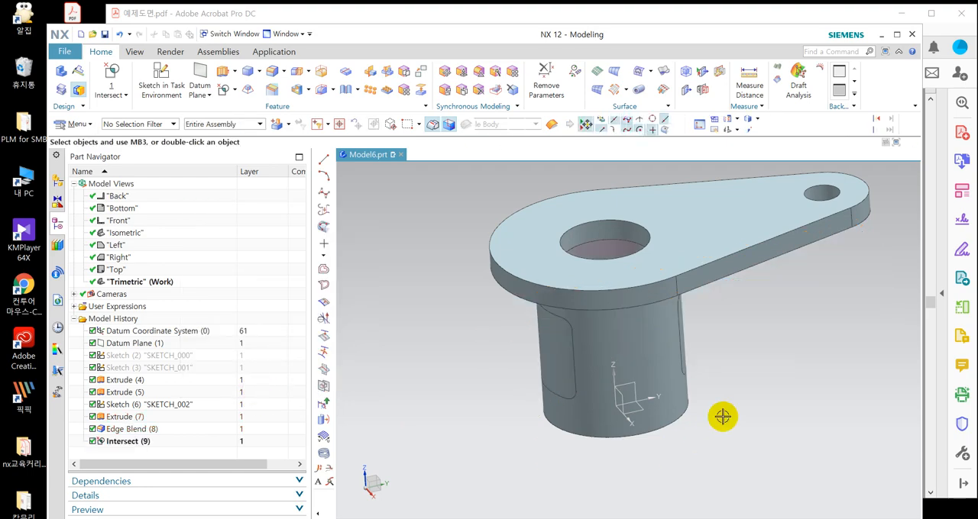
Change the display color of the two intersected window pieces on the cylinder to dark blue.
{"action": "middle_click_drag", "start_coordinate": [722, 418], "coordinate": [760, 386]}
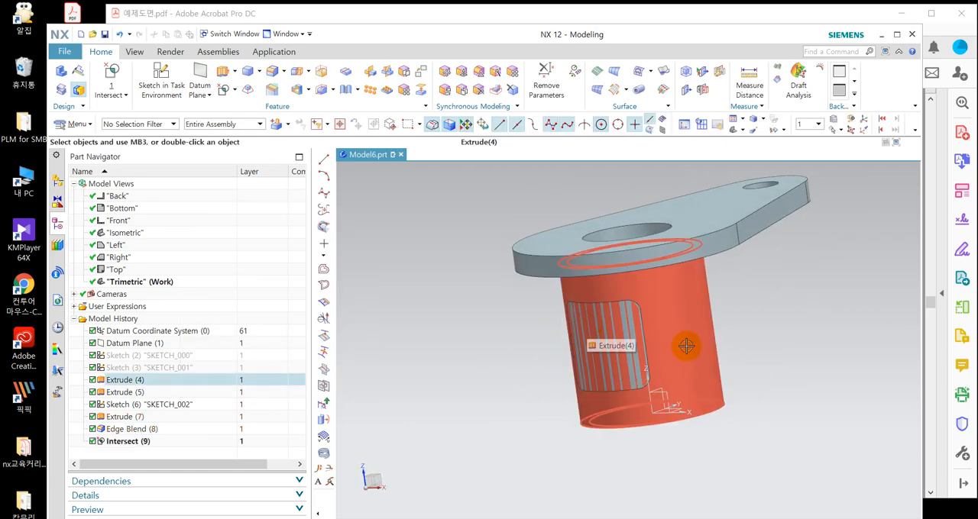
{"action": "key", "text": "ctrl+j"}
{"action": "left_click", "coordinate": [660, 358]}
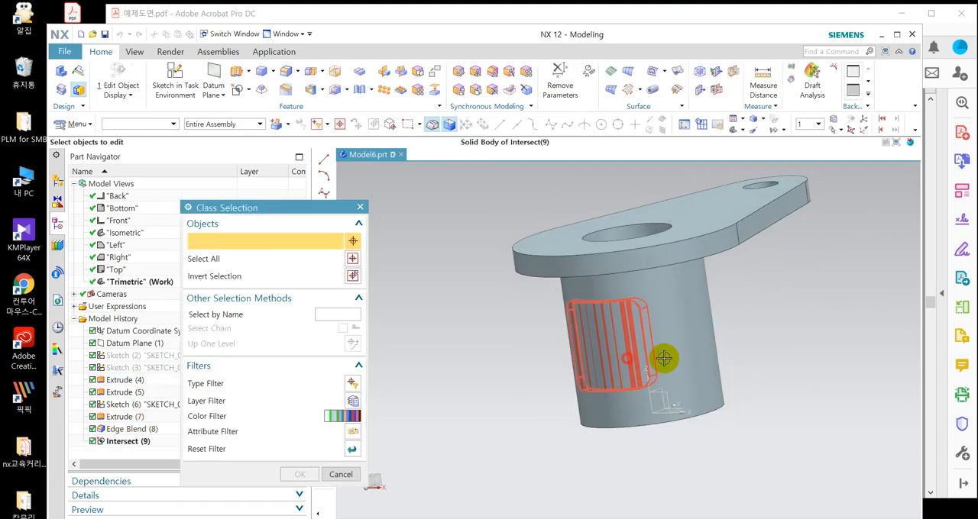
{"action": "middle_click_drag", "start_coordinate": [662, 356], "coordinate": [755, 331]}
{"action": "left_click", "coordinate": [683, 306]}
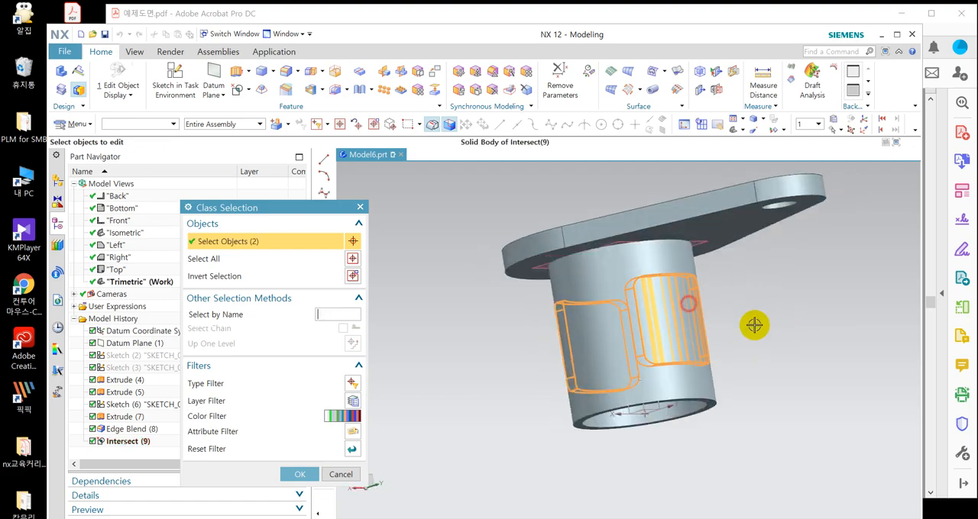
{"action": "middle_click", "coordinate": [754, 324]}
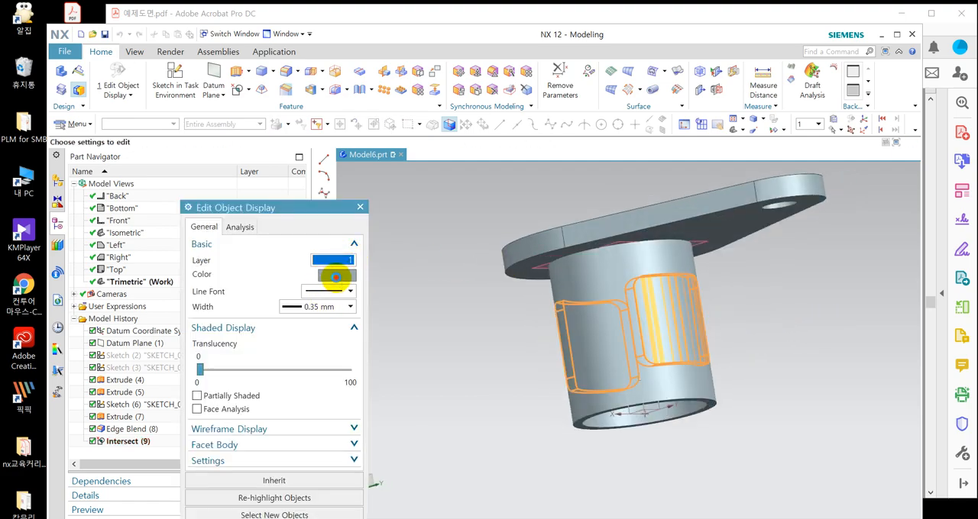
{"action": "left_click", "coordinate": [337, 275]}
{"action": "left_click", "coordinate": [308, 250]}
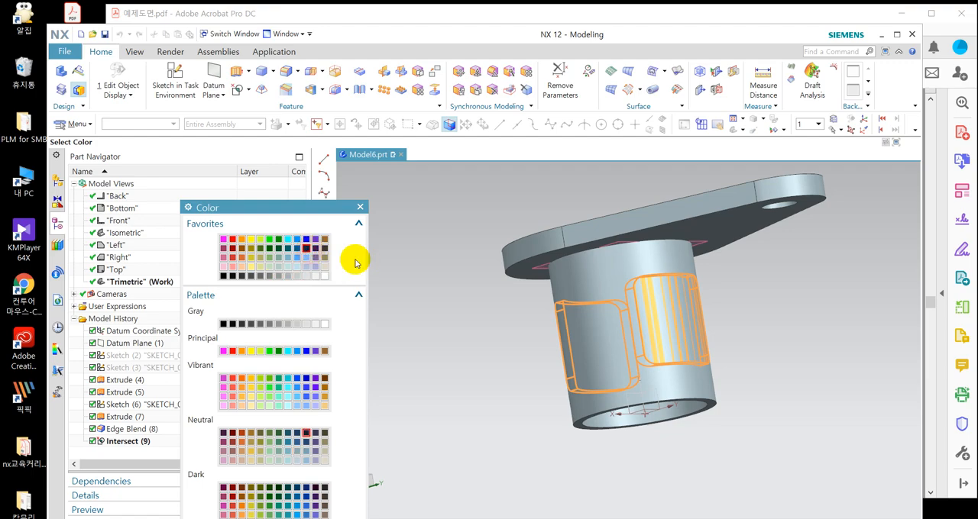
{"action": "middle_click", "coordinate": [470, 243]}
{"action": "middle_click", "coordinate": [469, 242]}
Subtract the two dark blue window pieces from the bracket body with Keep Tool enabled.
{"action": "middle_click_drag", "start_coordinate": [460, 234], "coordinate": [510, 222]}
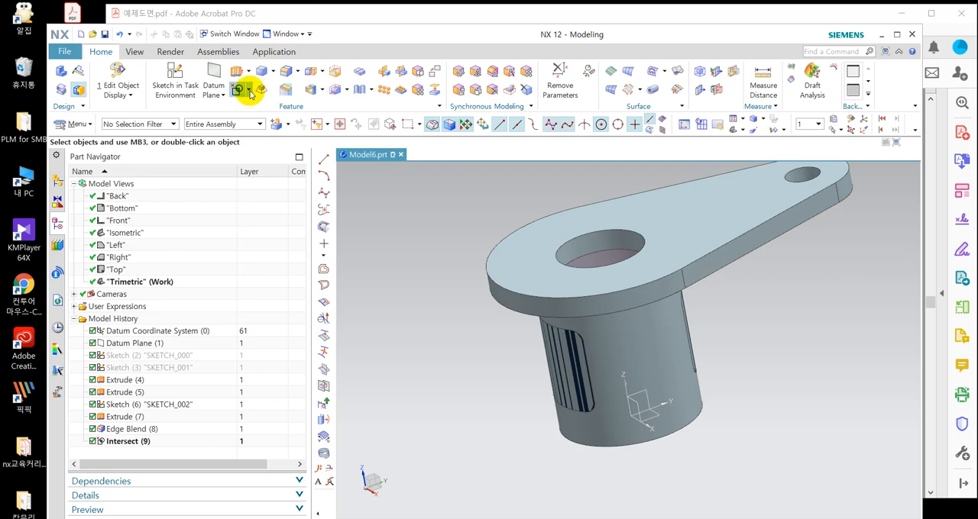
{"action": "left_click", "coordinate": [251, 91]}
{"action": "left_click", "coordinate": [255, 112]}
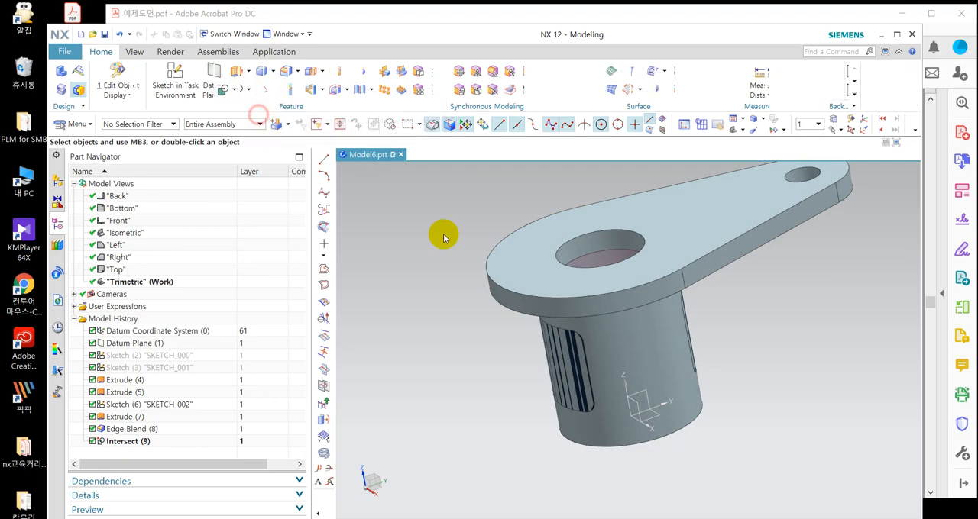
{"action": "left_click", "coordinate": [527, 266]}
{"action": "left_click", "coordinate": [585, 336]}
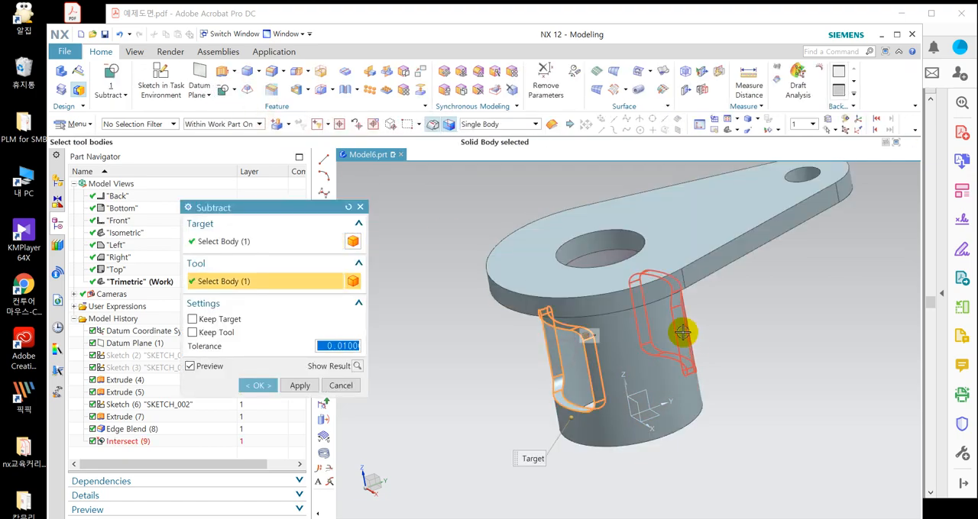
{"action": "left_click", "coordinate": [678, 327]}
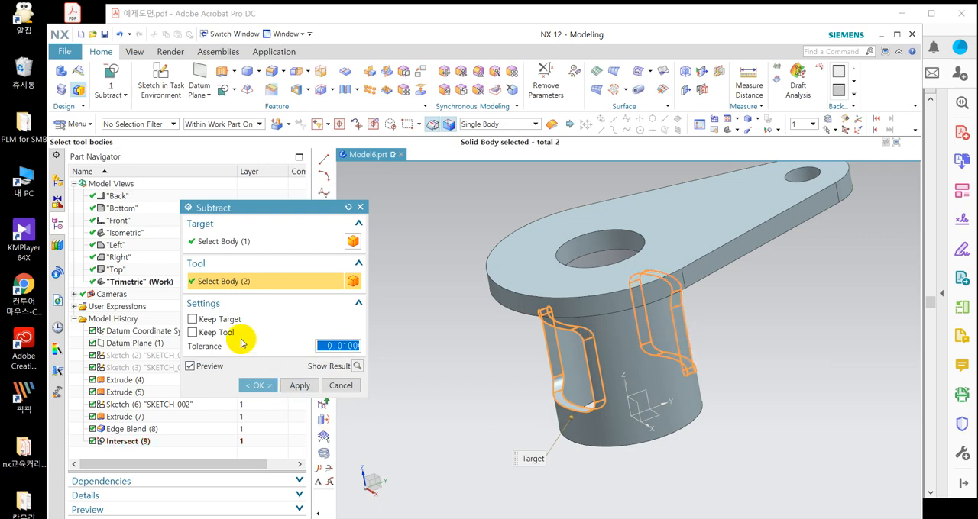
{"action": "left_click", "coordinate": [213, 332]}
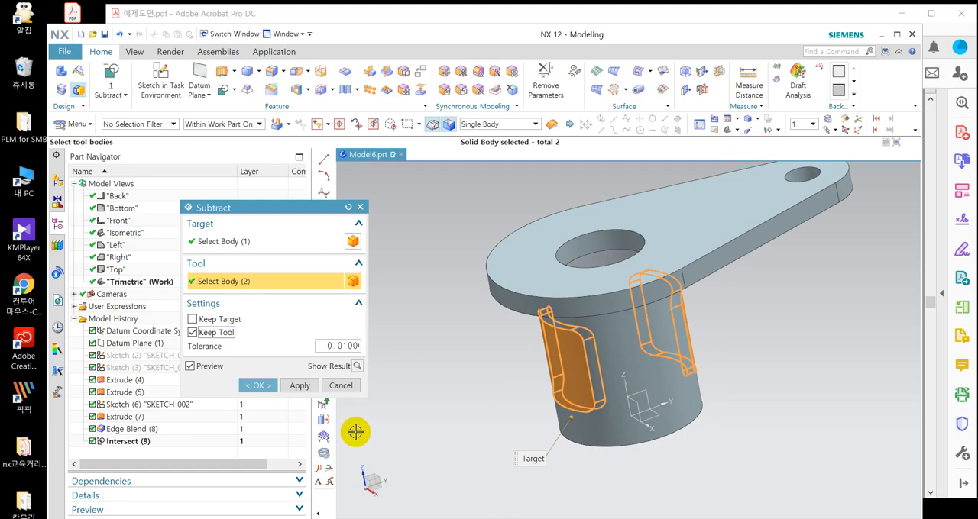
{"action": "left_click", "coordinate": [254, 387]}
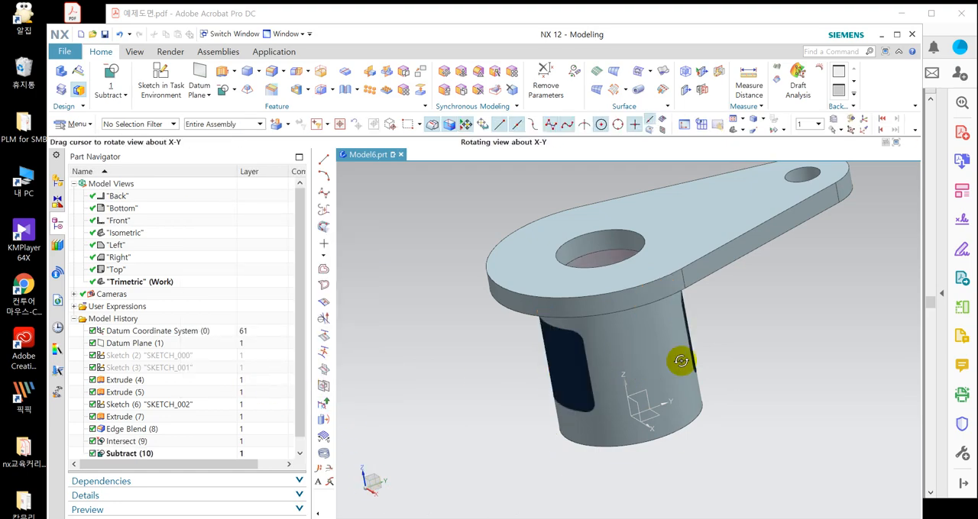
Shell one dark blue window piece to a 1 mm thickness, removing its outer and inner curved faces.
{"action": "middle_click_drag", "start_coordinate": [683, 389], "coordinate": [675, 310]}
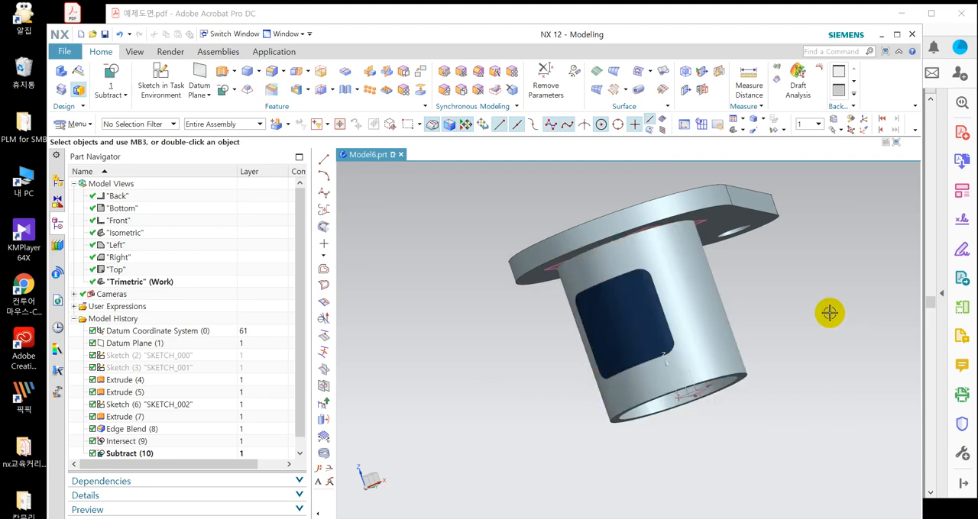
{"action": "middle_click_drag", "start_coordinate": [829, 313], "coordinate": [628, 219]}
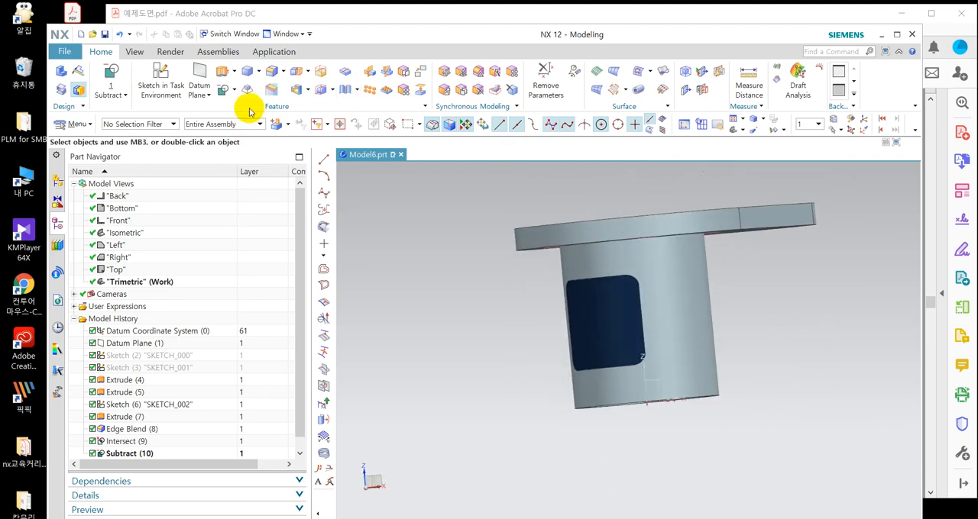
{"action": "left_click", "coordinate": [304, 90]}
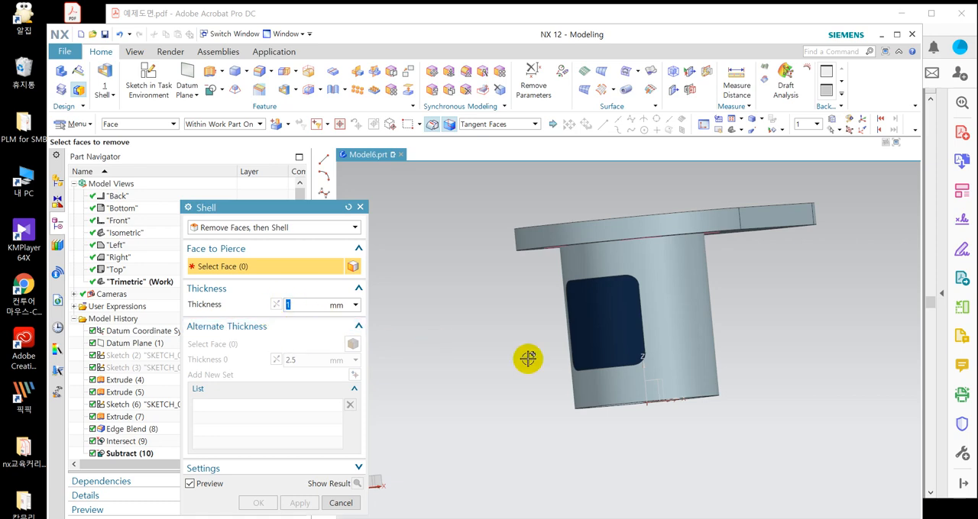
{"action": "left_click", "coordinate": [618, 314]}
{"action": "left_click", "coordinate": [601, 356]}
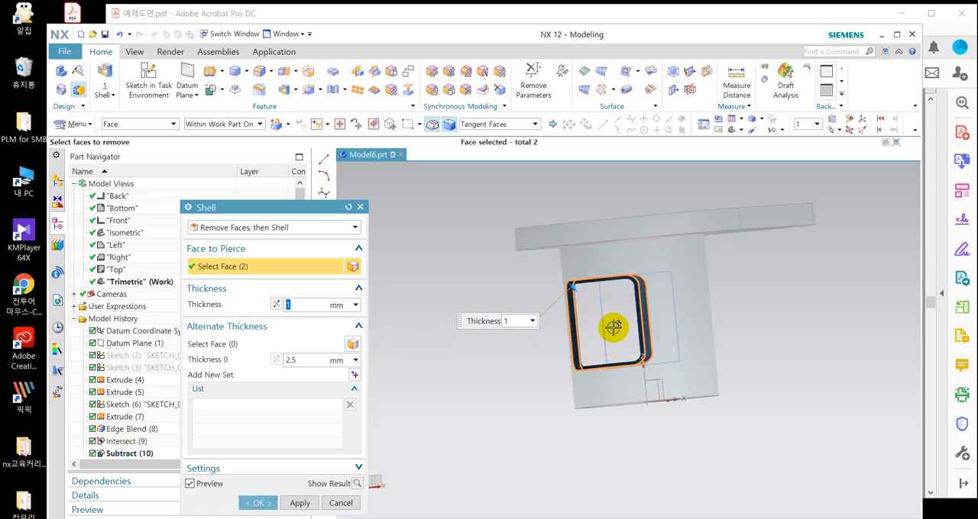
{"action": "middle_click_drag", "start_coordinate": [589, 338], "coordinate": [529, 321]}
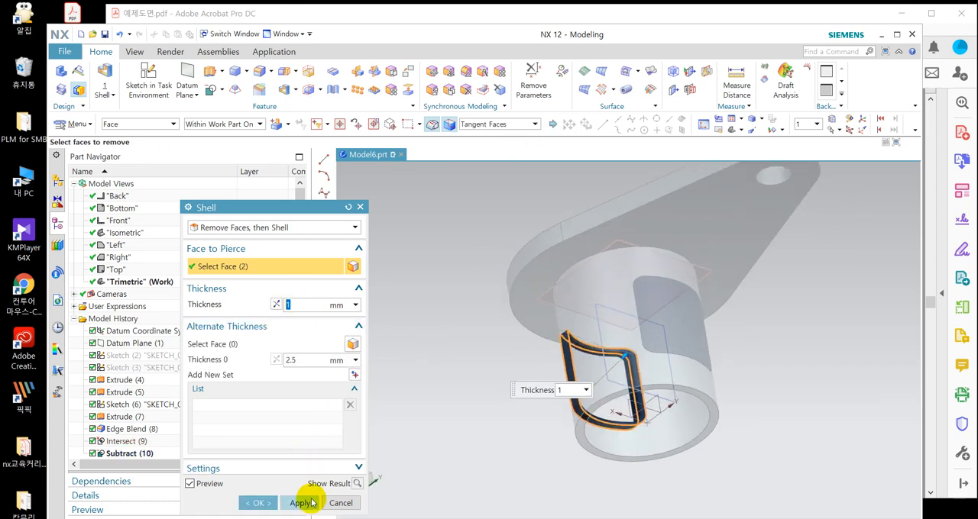
{"action": "left_click", "coordinate": [305, 503]}
Shell the opposite window piece to a 1 mm thickness, removing its outer and inner curved faces.
{"action": "left_click", "coordinate": [678, 324]}
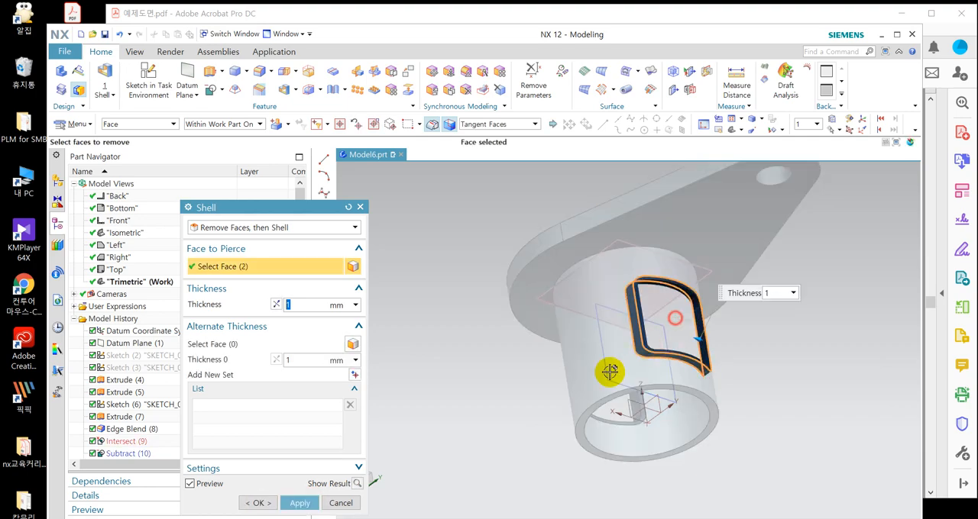
{"action": "middle_click_drag", "start_coordinate": [666, 358], "coordinate": [728, 322]}
{"action": "scroll", "coordinate": [611, 360], "scroll_direction": "up", "scroll_amount": 3}
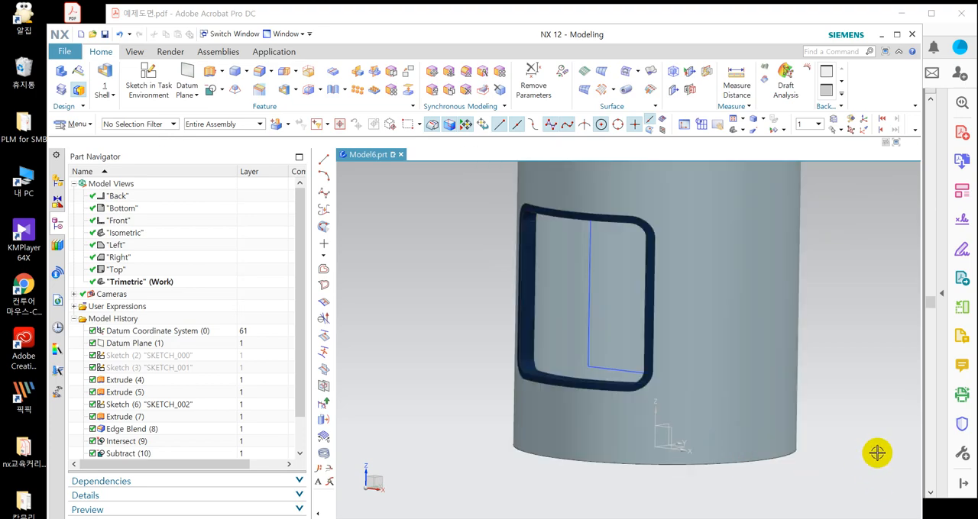
{"action": "scroll", "coordinate": [642, 393], "scroll_direction": "down", "scroll_amount": 3}
{"action": "mouse_move", "coordinate": [802, 297]}
{"action": "middle_mouse_down"}
{"action": "mouse_move", "coordinate": [745, 291]}
{"action": "mouse_move", "coordinate": [733, 273]}
{"action": "mouse_move", "coordinate": [796, 283]}
{"action": "middle_mouse_up"}
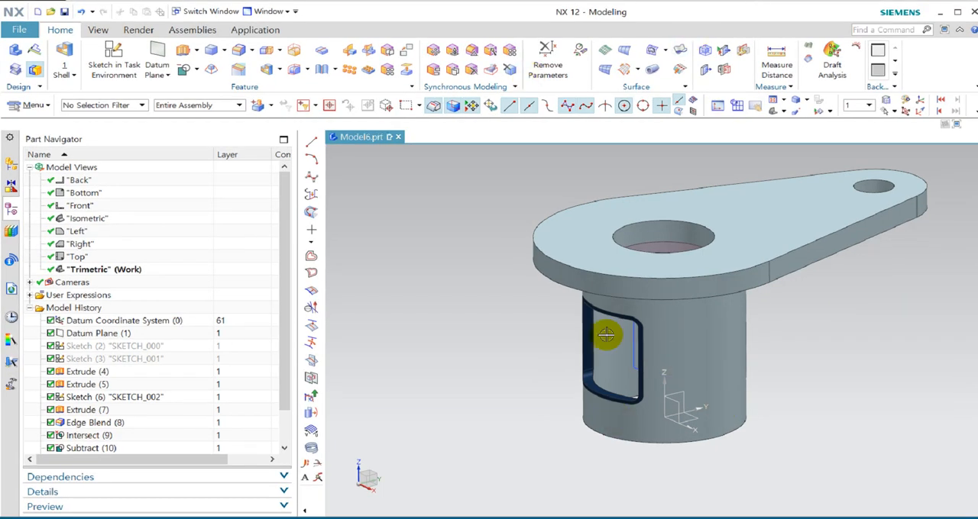
Inspect the shelled window frames around the cylinder and consult exercise drawing 16 for the angled side arms.
{"action": "left_click", "coordinate": [701, 296]}
{"action": "middle_click_drag", "start_coordinate": [701, 297], "coordinate": [572, 174]}
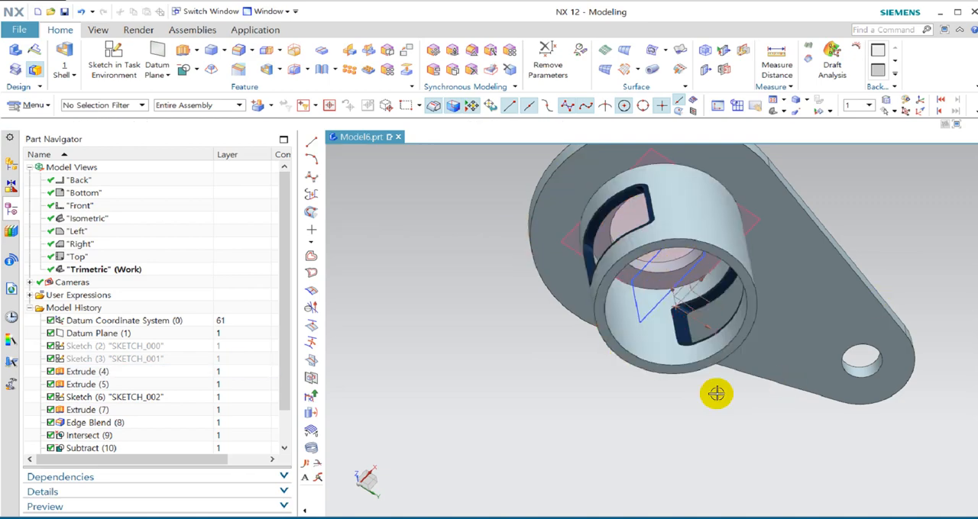
{"action": "middle_click_drag", "start_coordinate": [876, 217], "coordinate": [838, 287]}
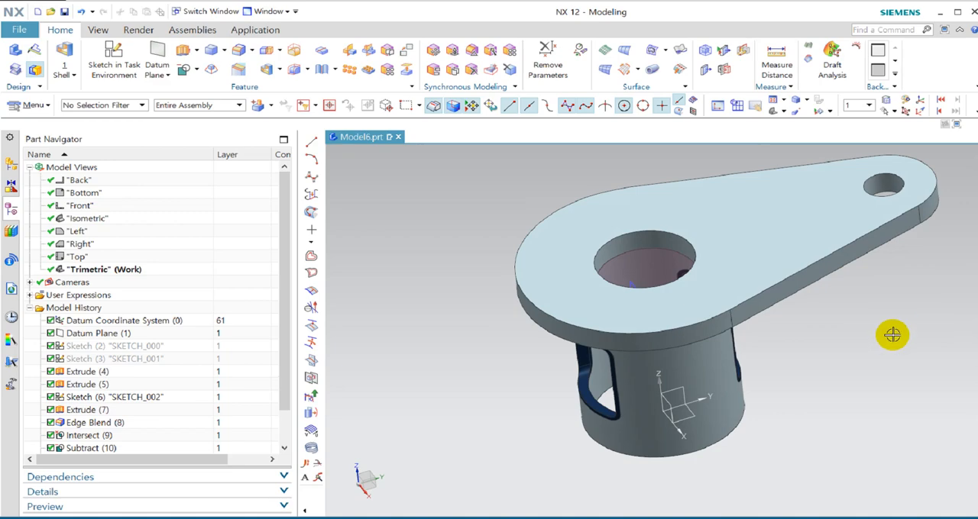
{"action": "middle_click_drag", "start_coordinate": [735, 349], "coordinate": [757, 314]}
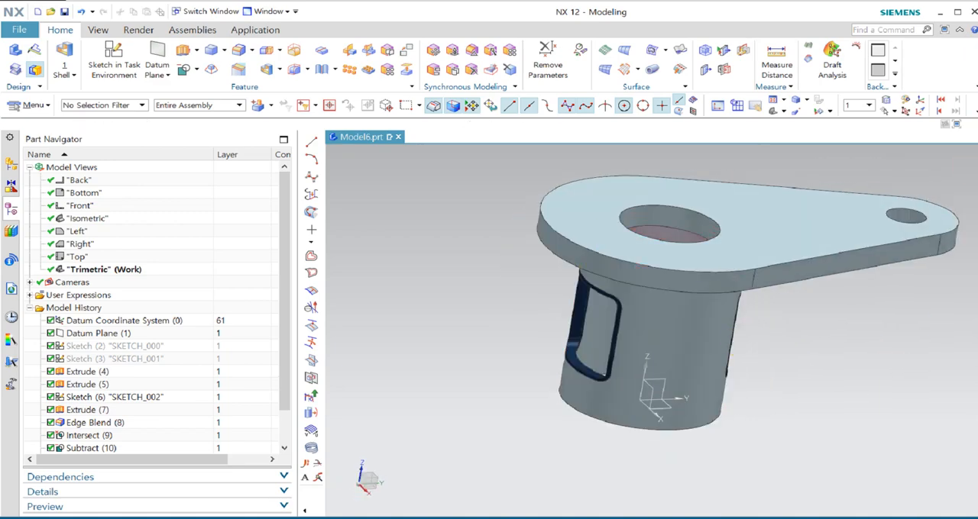
{"action": "key", "text": "alt+Tab"}
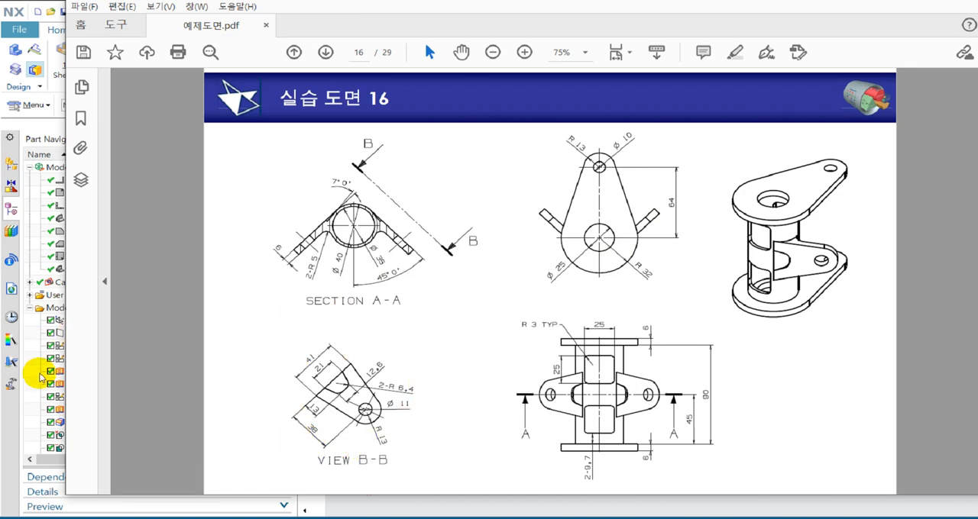
{"action": "left_click", "coordinate": [28, 378]}
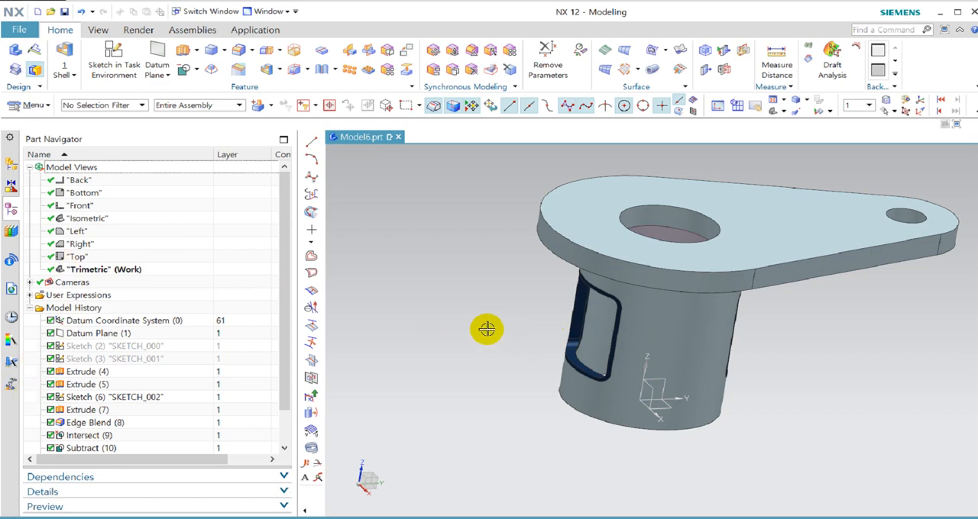
Start an inferred datum plane tangent to the cylinder's outer face, angled from the XZ plane of the datum coordinate system.
{"action": "left_click", "coordinate": [159, 50]}
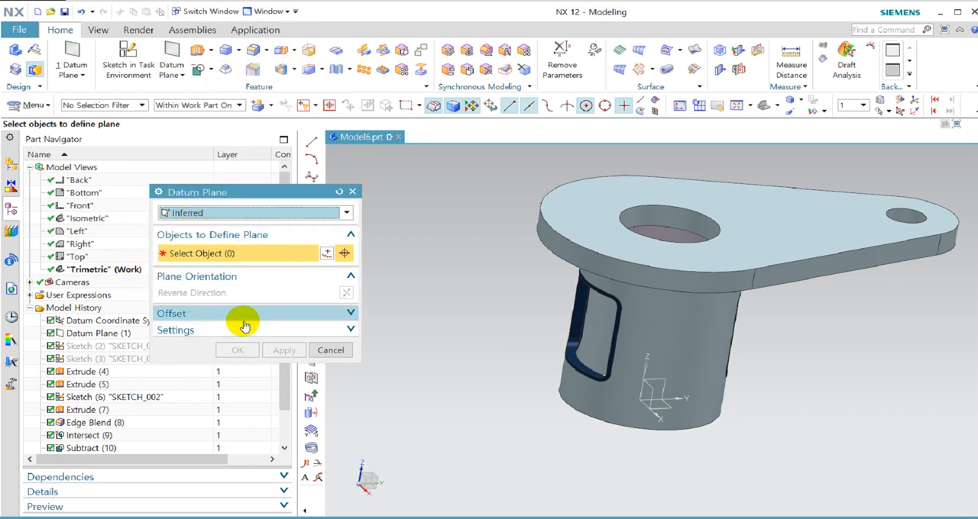
{"action": "left_click", "coordinate": [708, 325]}
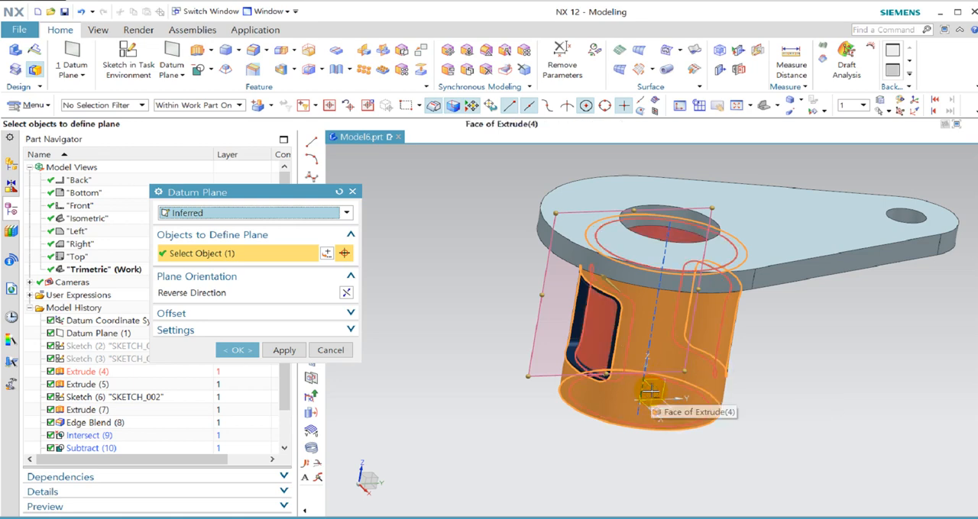
{"action": "left_click", "coordinate": [650, 391]}
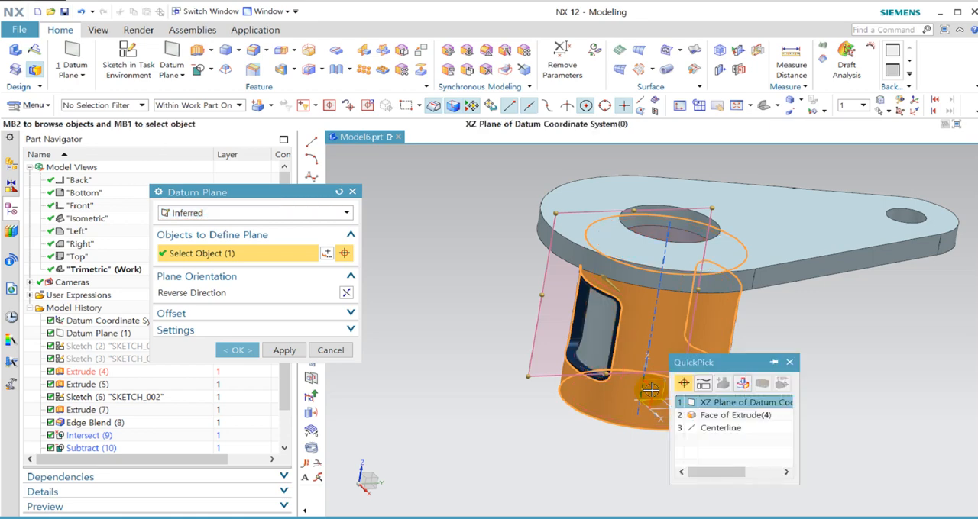
{"action": "left_click", "coordinate": [744, 403]}
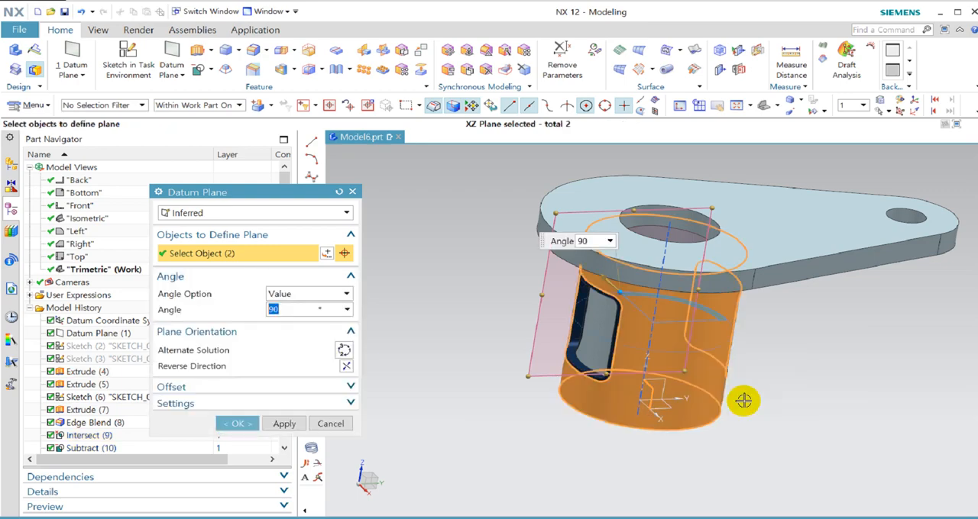
{"action": "middle_click_drag", "start_coordinate": [626, 354], "coordinate": [644, 421]}
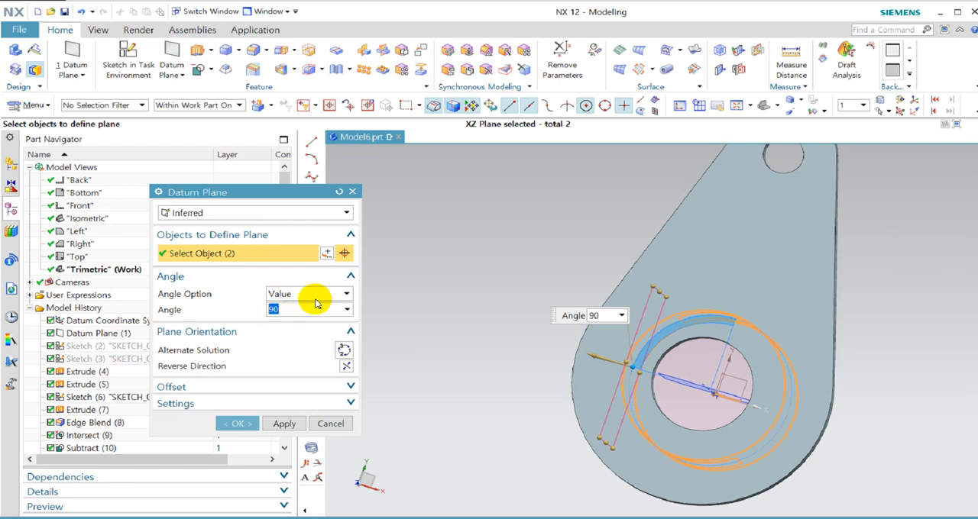
Try angles of 45, -45 and 135 degrees for the tangent datum plane.
{"action": "type", "text": "45"}
{"action": "key", "text": "Return"}
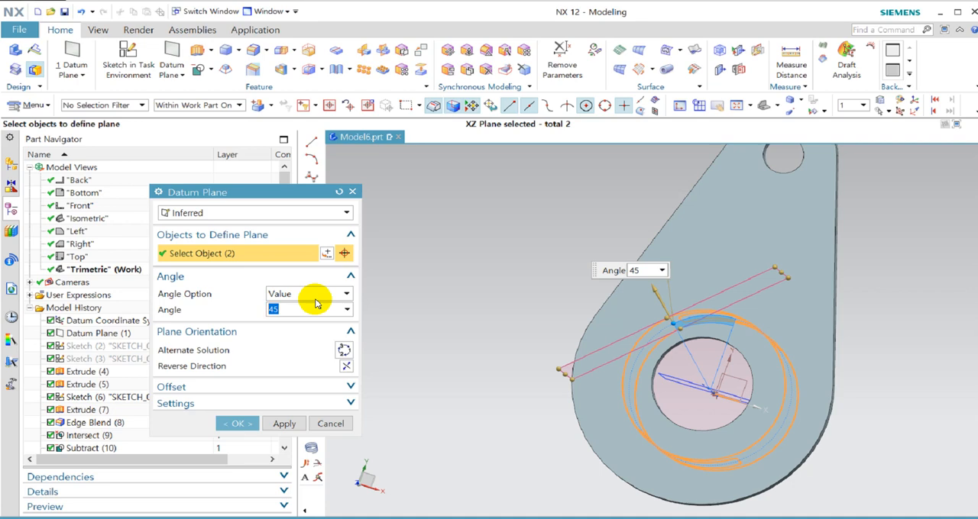
{"action": "type", "text": "-45"}
{"action": "key", "text": "Return"}
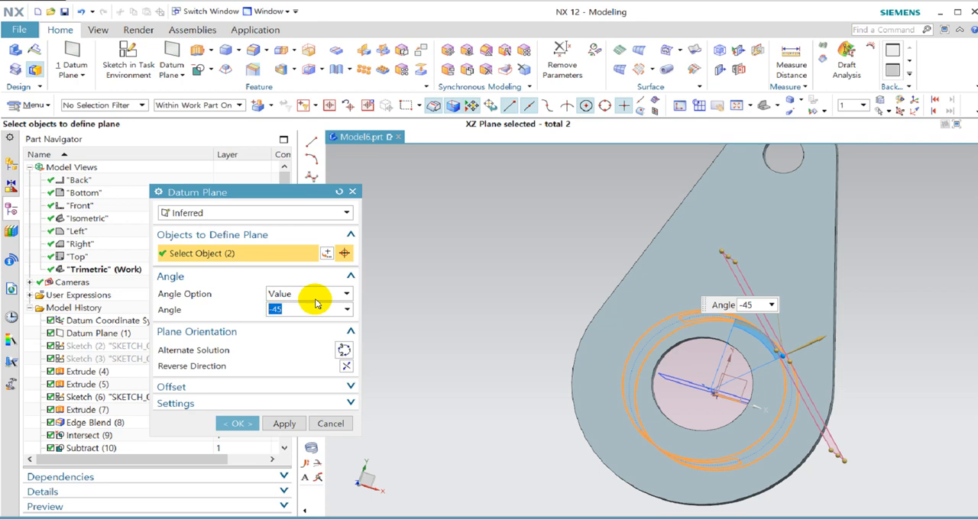
{"action": "type", "text": "135"}
{"action": "key", "text": "Return"}
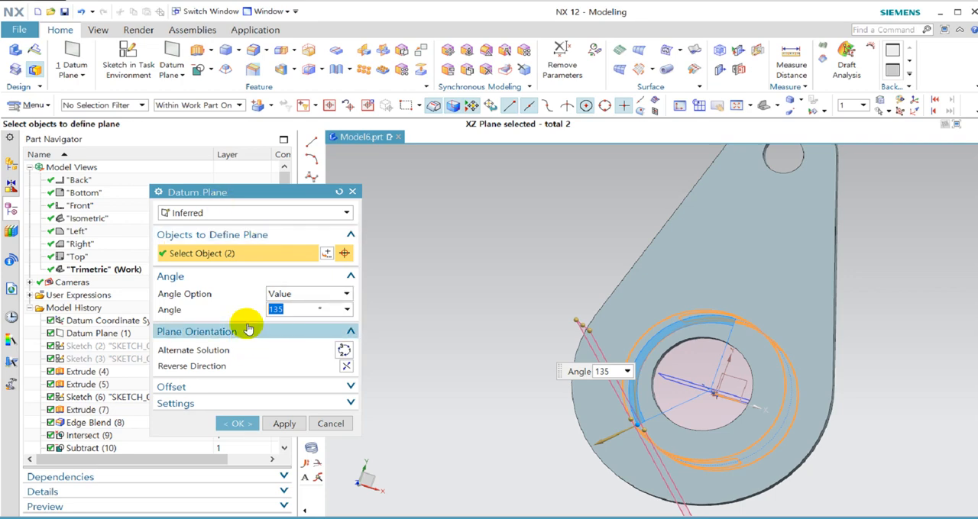
Set the tangent datum plane's angle to -135 degrees, create the plane and check its position on the cylinder.
{"action": "type", "text": "-"}
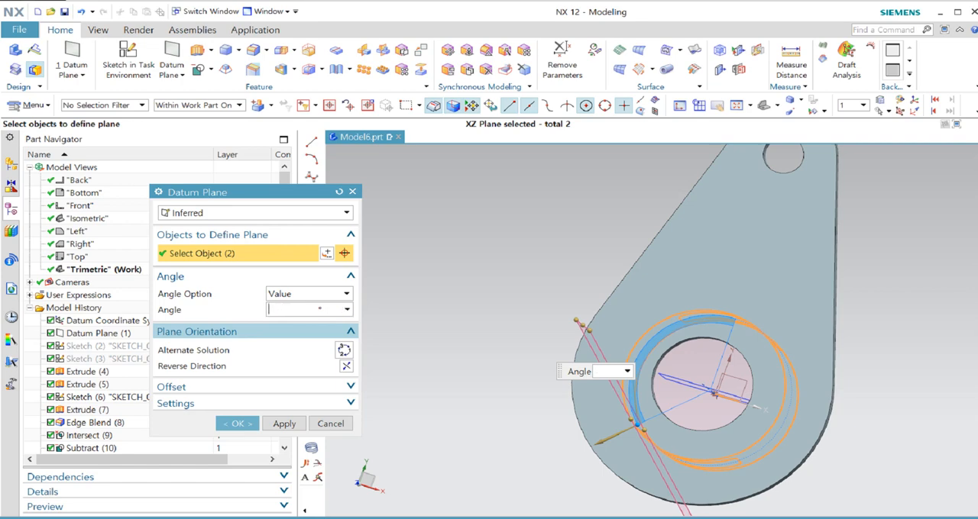
{"action": "key", "text": "Return"}
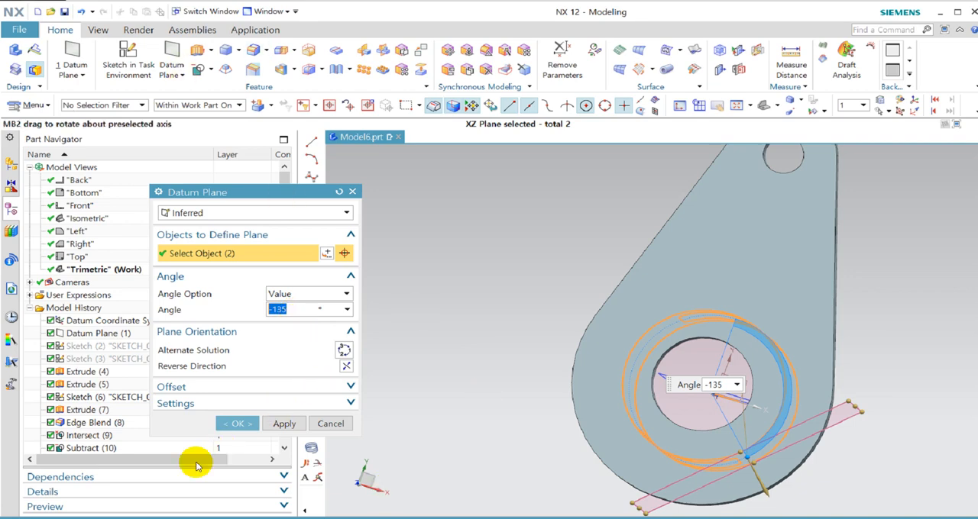
{"action": "left_click", "coordinate": [237, 424]}
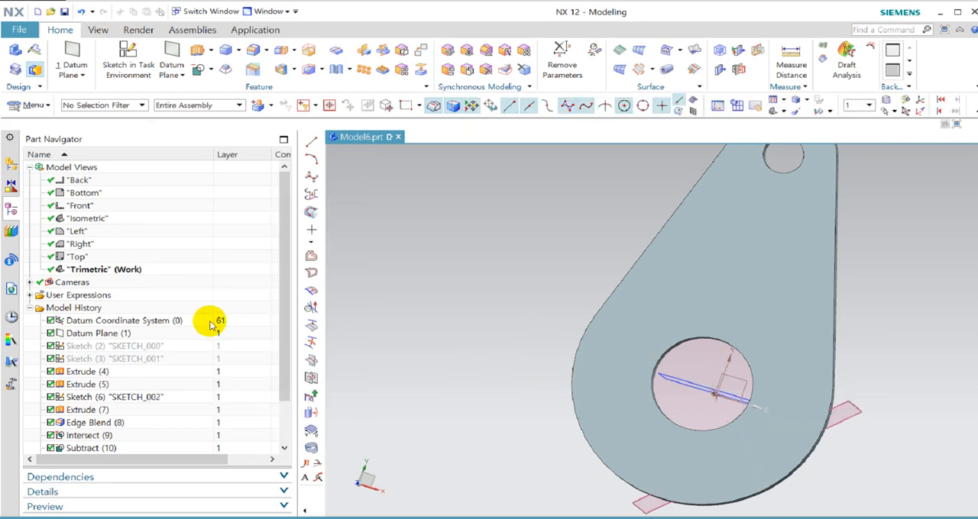
{"action": "scroll", "coordinate": [192, 377], "scroll_direction": "down", "scroll_amount": 2}
{"action": "left_click", "coordinate": [143, 436]}
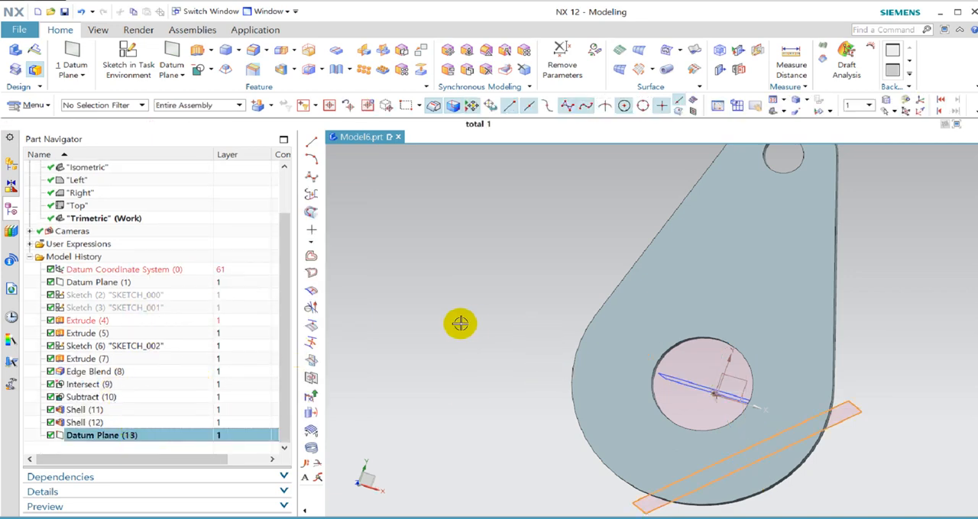
{"action": "middle_click_drag", "start_coordinate": [535, 286], "coordinate": [519, 245]}
{"action": "key", "text": "Escape"}
{"action": "middle_click_drag", "start_coordinate": [846, 389], "coordinate": [712, 372]}
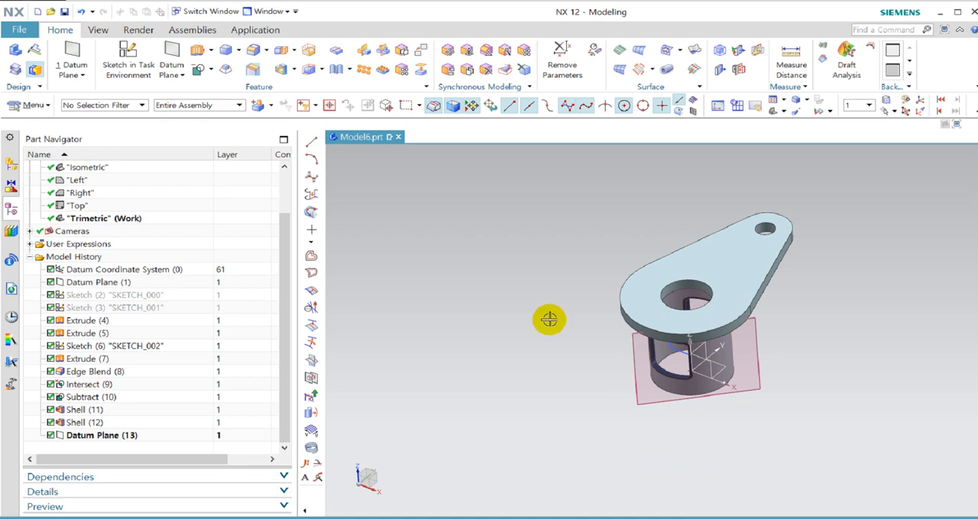
Start a sketch on the angled tangent datum plane and reverse its horizontal X-axis direction.
{"action": "left_click", "coordinate": [133, 67]}
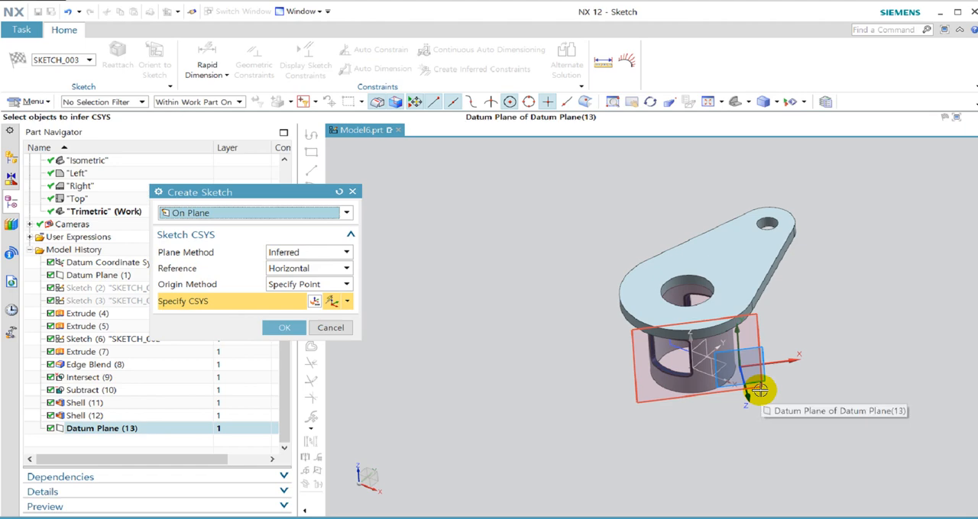
{"action": "left_click", "coordinate": [759, 390]}
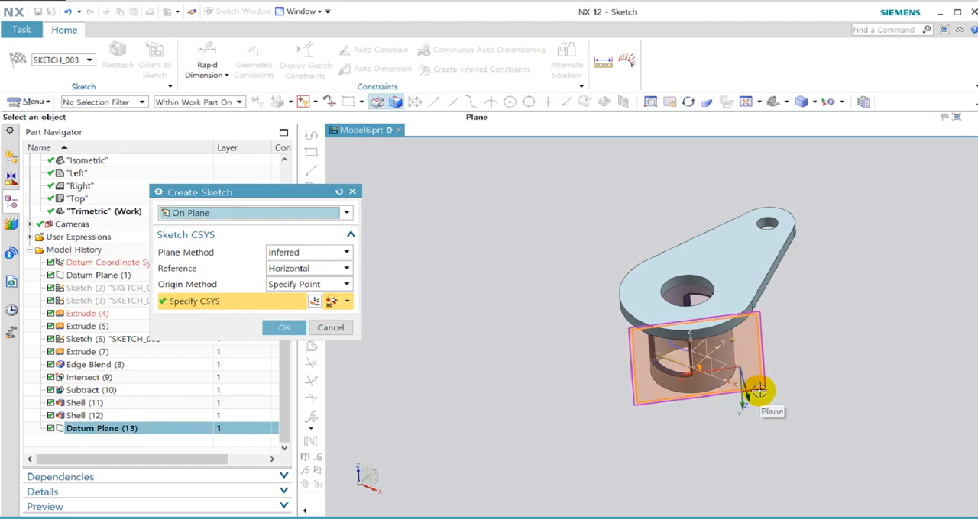
{"action": "mouse_move", "coordinate": [838, 319]}
{"action": "middle_mouse_down"}
{"action": "mouse_move", "coordinate": [842, 305]}
{"action": "mouse_move", "coordinate": [812, 295]}
{"action": "mouse_move", "coordinate": [833, 291]}
{"action": "mouse_move", "coordinate": [833, 321]}
{"action": "middle_mouse_up"}
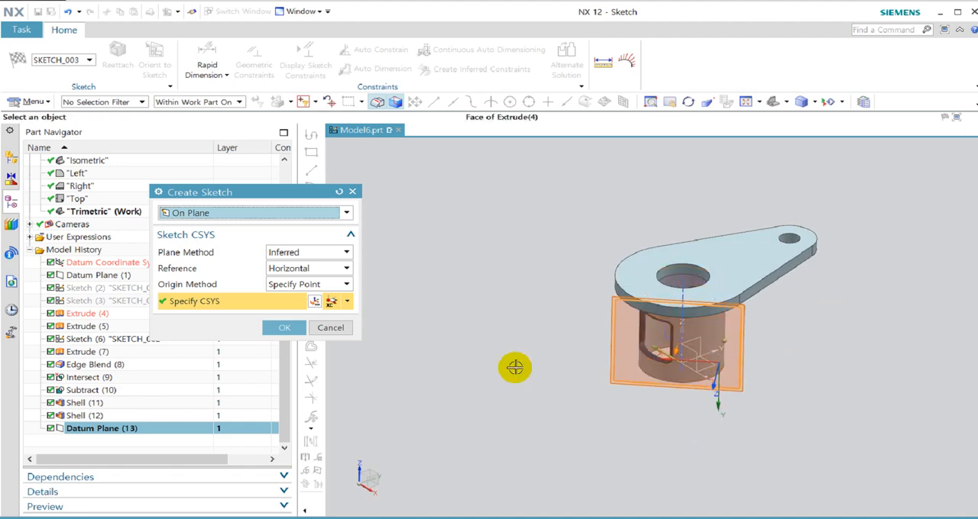
{"action": "middle_click_drag", "start_coordinate": [523, 366], "coordinate": [629, 412]}
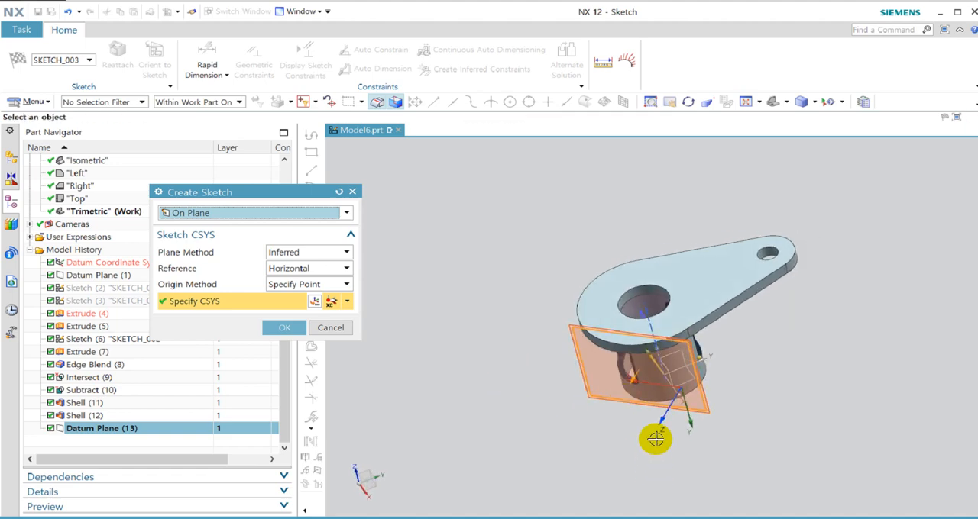
{"action": "left_click", "coordinate": [635, 414]}
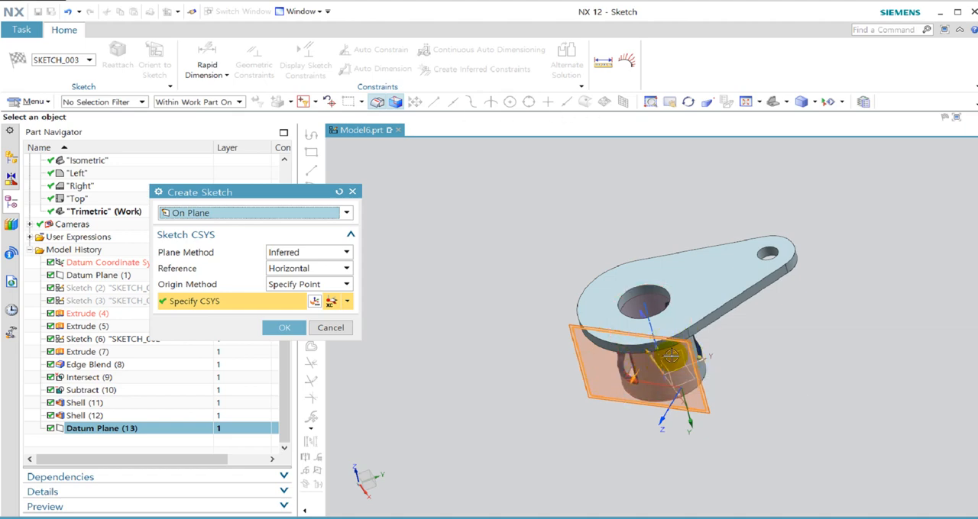
{"action": "double_click", "coordinate": [654, 355]}
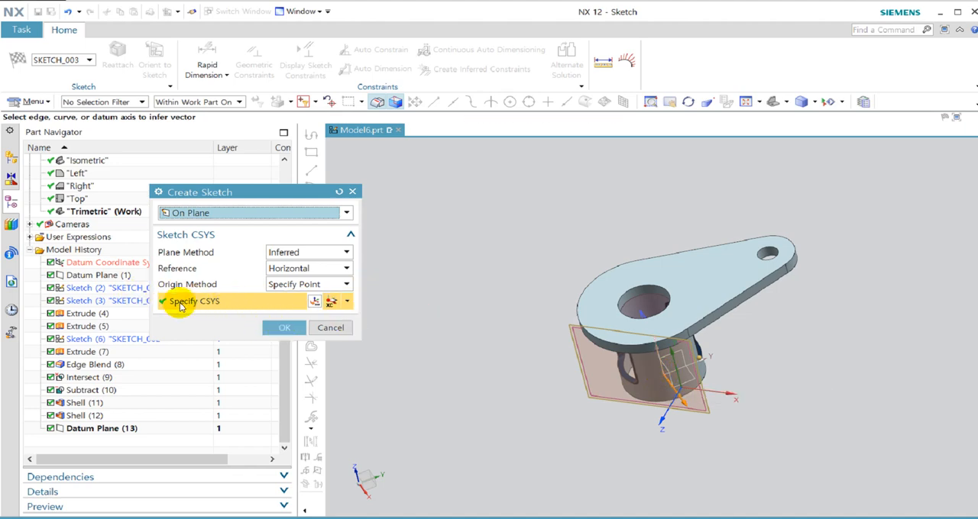
Place the sketch origin at the existing origin of the datum coordinate system, create the sketch and finish it empty.
{"action": "left_click", "coordinate": [313, 303]}
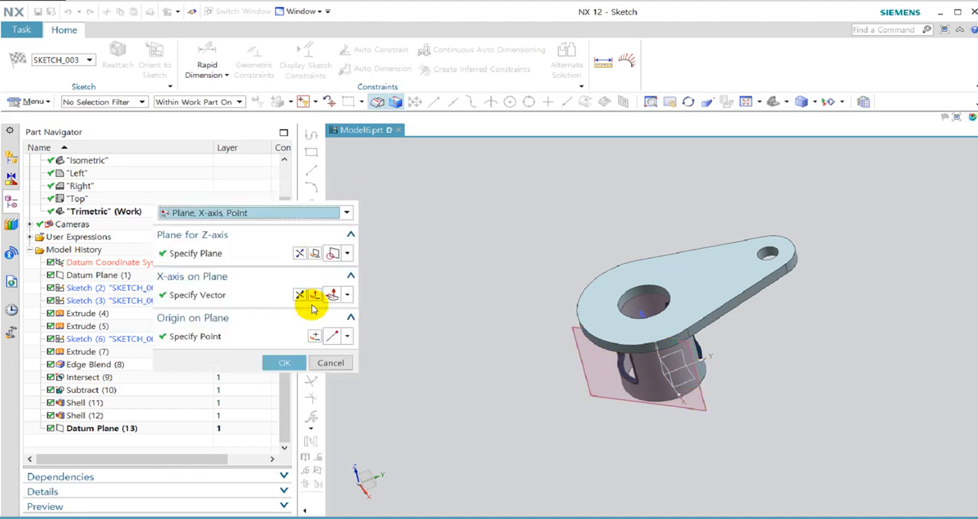
{"action": "left_click", "coordinate": [174, 336]}
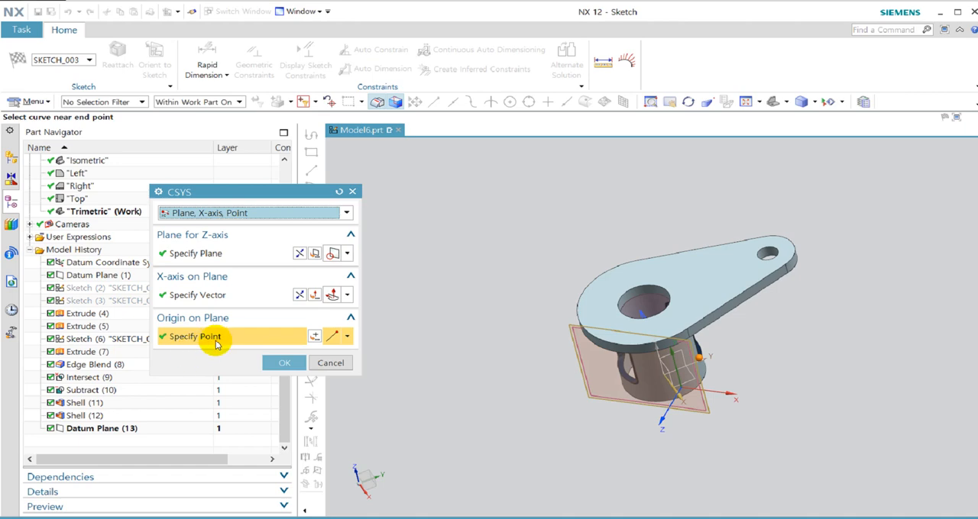
{"action": "left_click", "coordinate": [348, 336]}
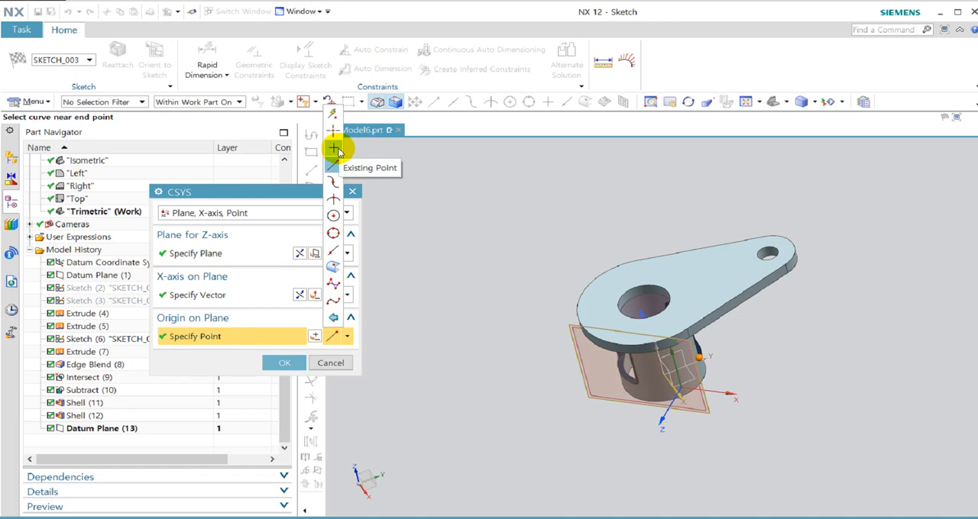
{"action": "left_click", "coordinate": [338, 152]}
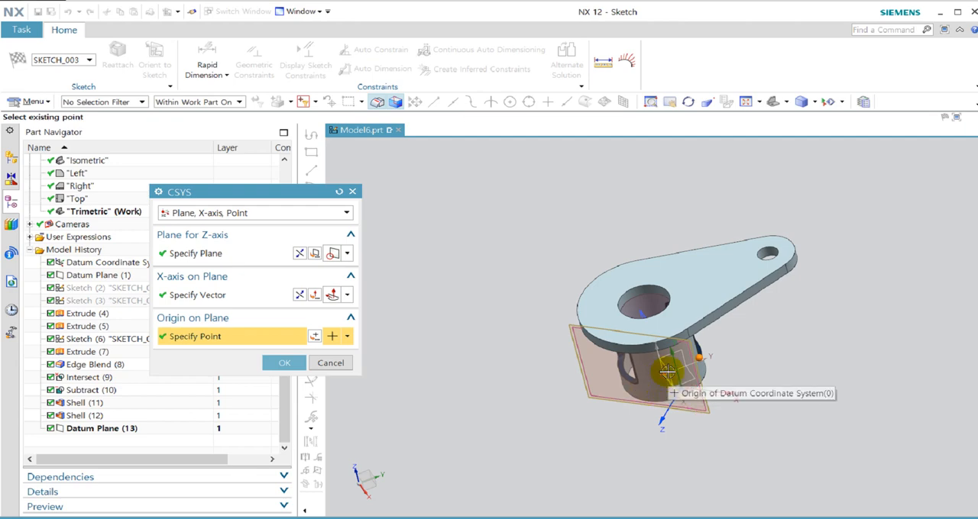
{"action": "left_click", "coordinate": [667, 371]}
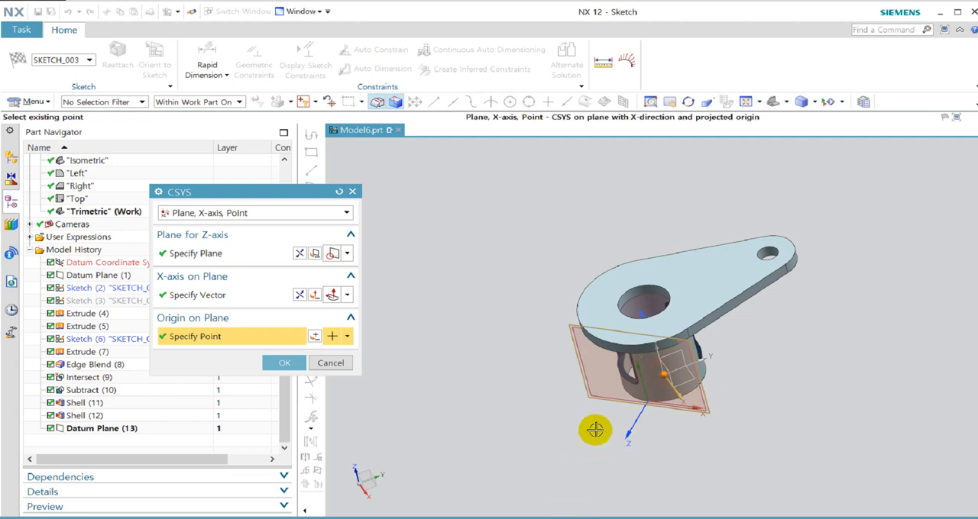
{"action": "middle_click_drag", "start_coordinate": [589, 425], "coordinate": [619, 385]}
{"action": "left_click", "coordinate": [286, 360]}
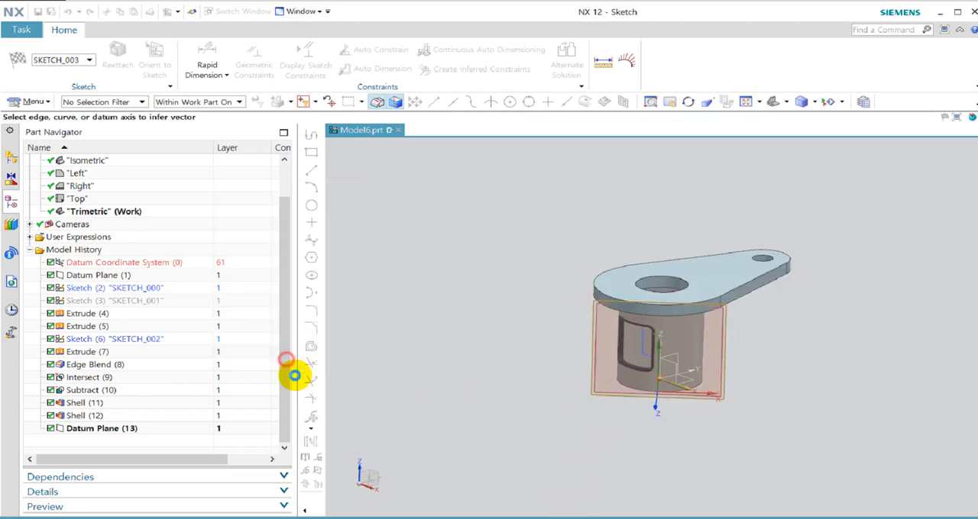
{"action": "middle_click", "coordinate": [474, 371]}
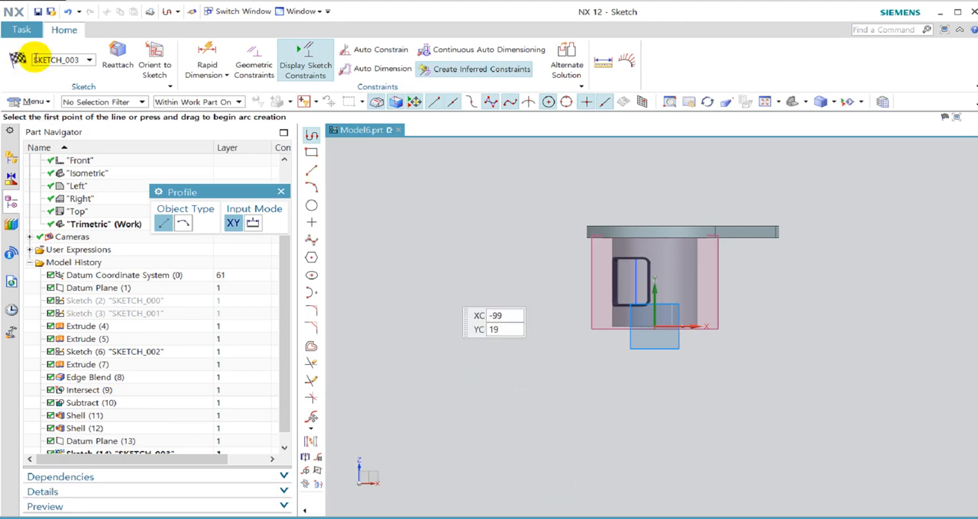
{"action": "left_click", "coordinate": [18, 58]}
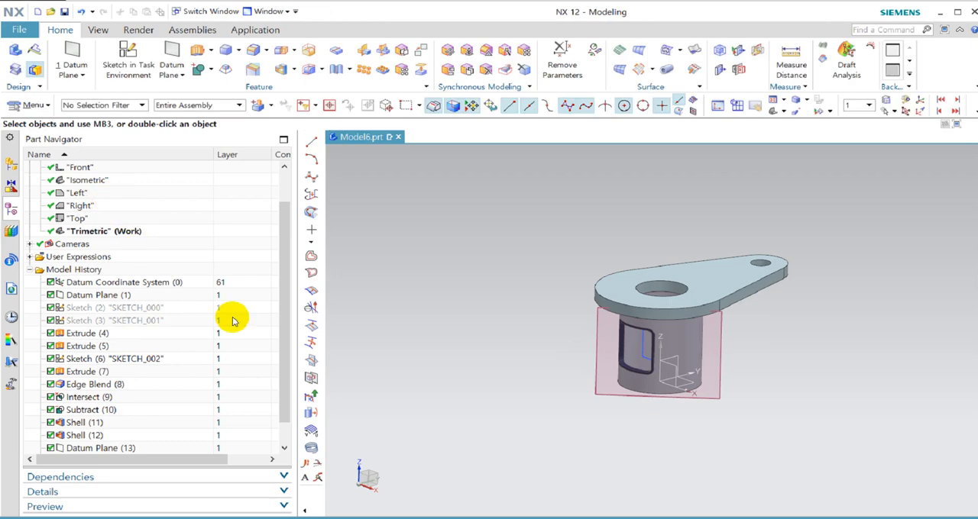
Reopen the sketch on the angled tangent plane and add an associative intersection curve from the cylinder's outer face.
{"action": "double_click", "coordinate": [157, 435]}
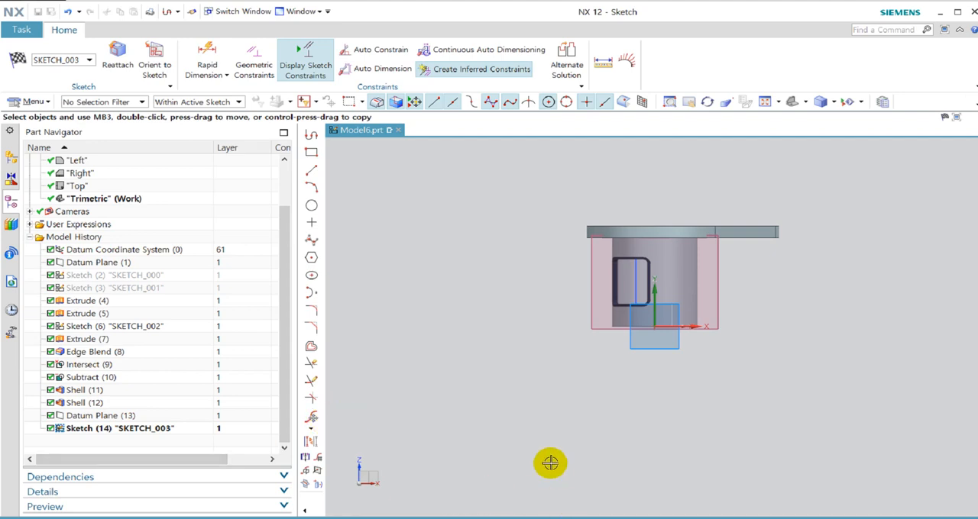
{"action": "middle_click_drag", "start_coordinate": [568, 376], "coordinate": [580, 384]}
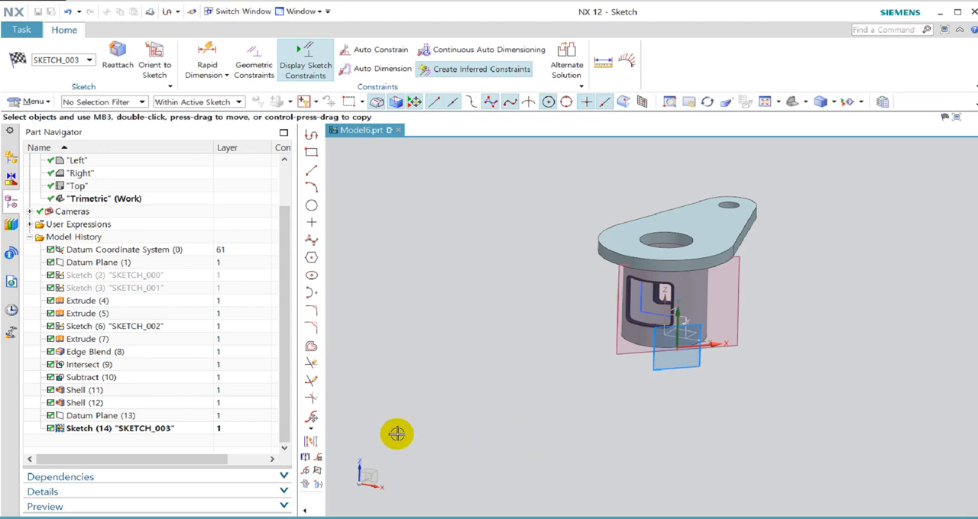
{"action": "left_click", "coordinate": [310, 486]}
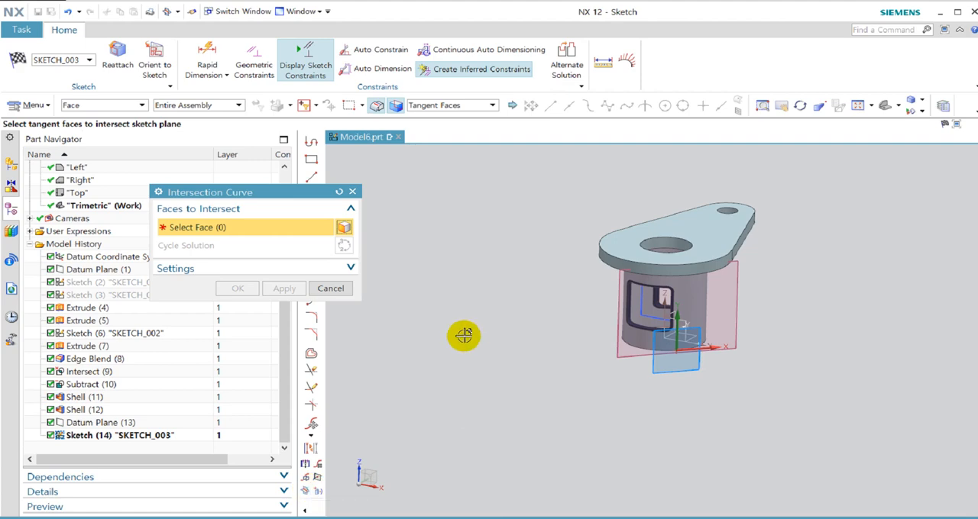
{"action": "left_click", "coordinate": [694, 304]}
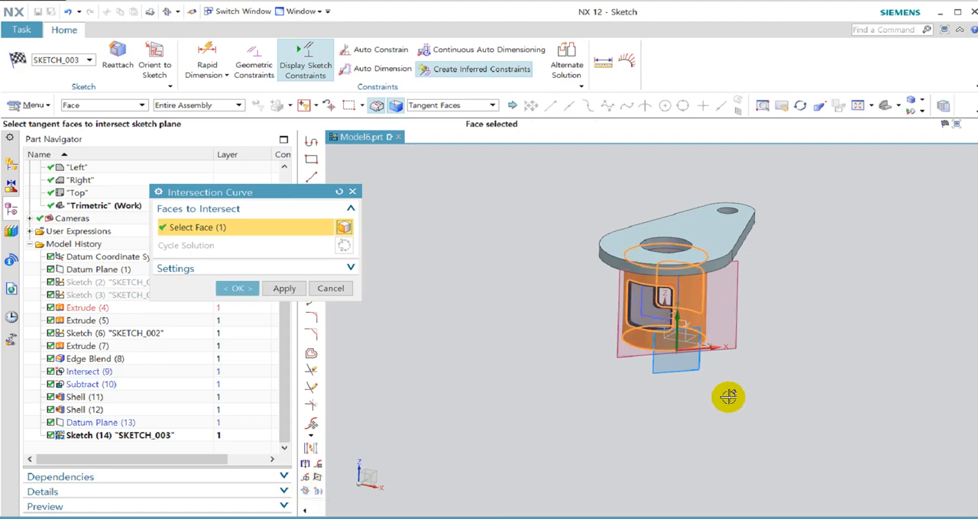
{"action": "middle_click_drag", "start_coordinate": [731, 397], "coordinate": [729, 369]}
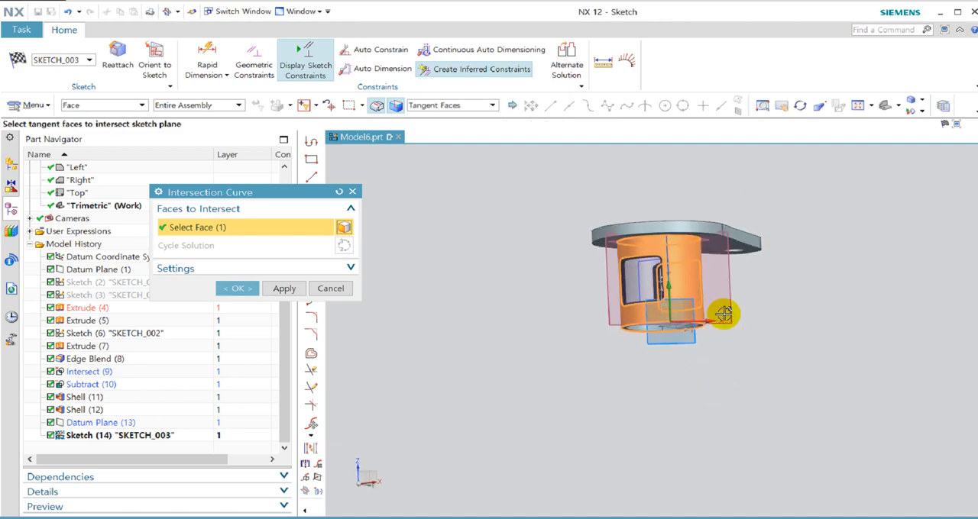
{"action": "scroll", "coordinate": [698, 245], "scroll_direction": "up", "scroll_amount": 5}
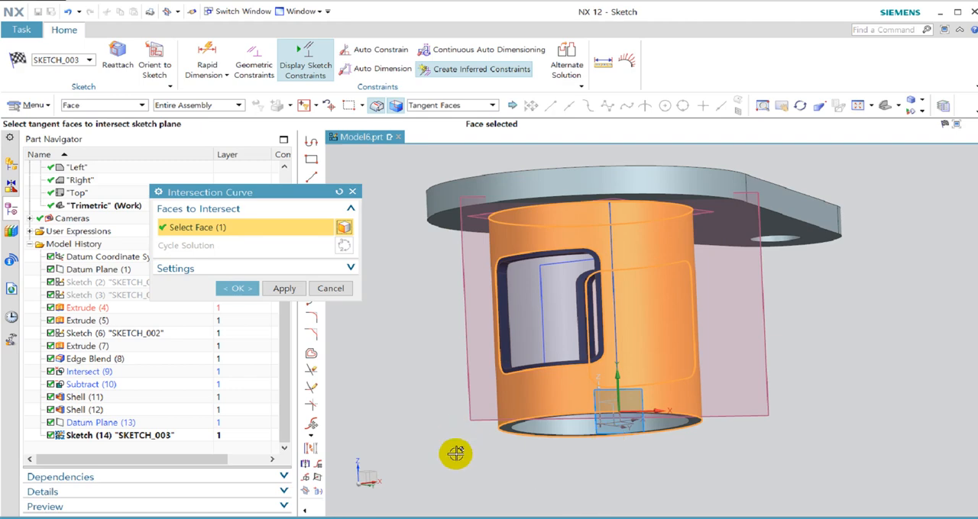
{"action": "left_click", "coordinate": [345, 269]}
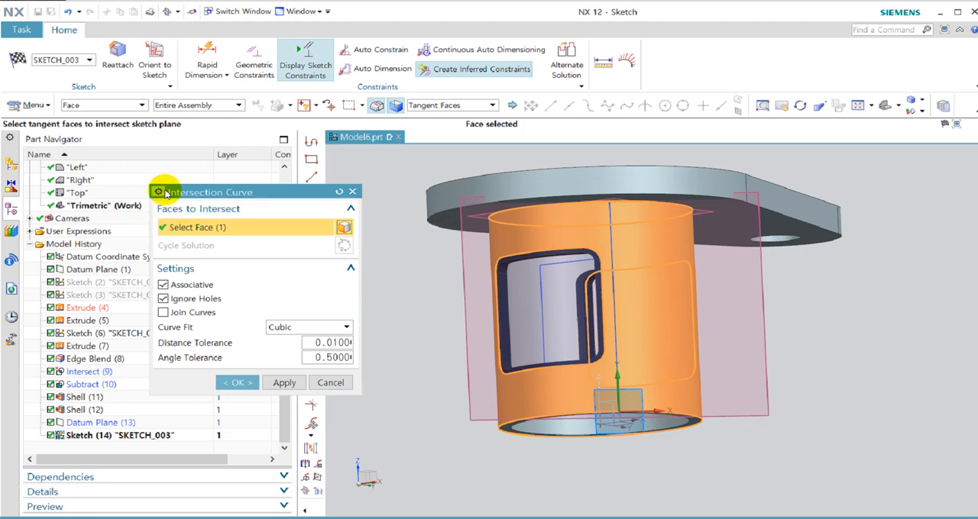
{"action": "left_click", "coordinate": [163, 193]}
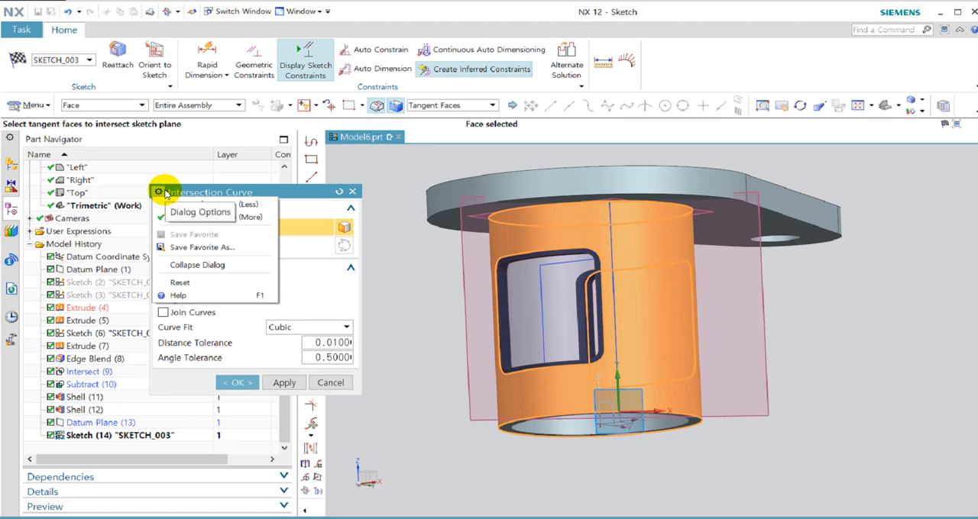
{"action": "left_click", "coordinate": [277, 197]}
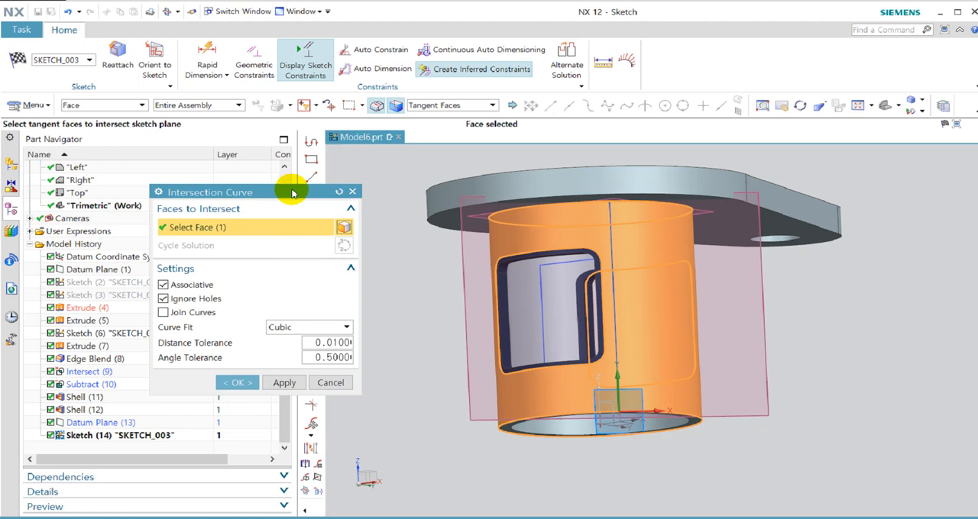
{"action": "left_click", "coordinate": [226, 381]}
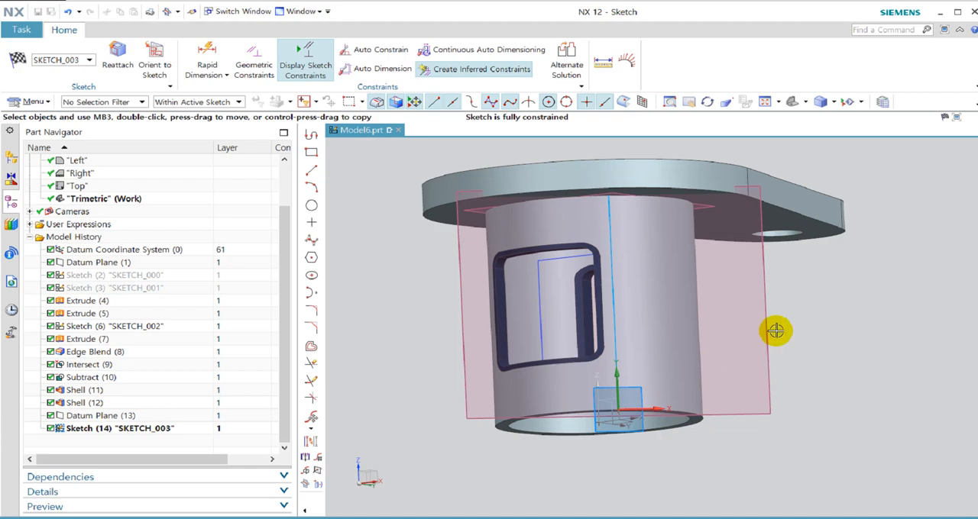
Check the side arm's dimensions in View B-B of exercise drawing 16 in the PDF viewer.
{"action": "mouse_move", "coordinate": [772, 331]}
{"action": "middle_mouse_down"}
{"action": "mouse_move", "coordinate": [727, 353]}
{"action": "mouse_move", "coordinate": [729, 328]}
{"action": "mouse_move", "coordinate": [732, 340]}
{"action": "middle_mouse_up"}
{"action": "scroll", "coordinate": [732, 340], "scroll_direction": "down", "scroll_amount": 1}
{"action": "key", "text": "alt+Tab"}
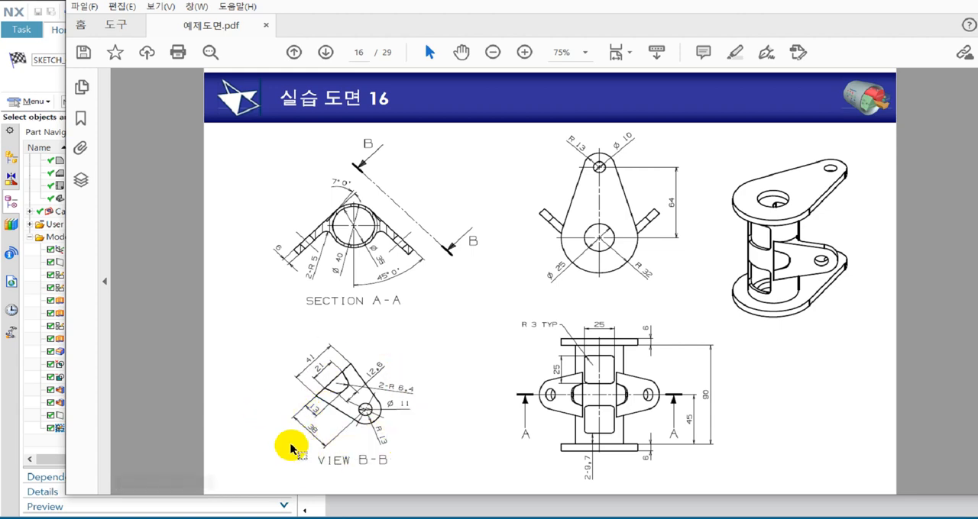
{"action": "left_click", "coordinate": [31, 89]}
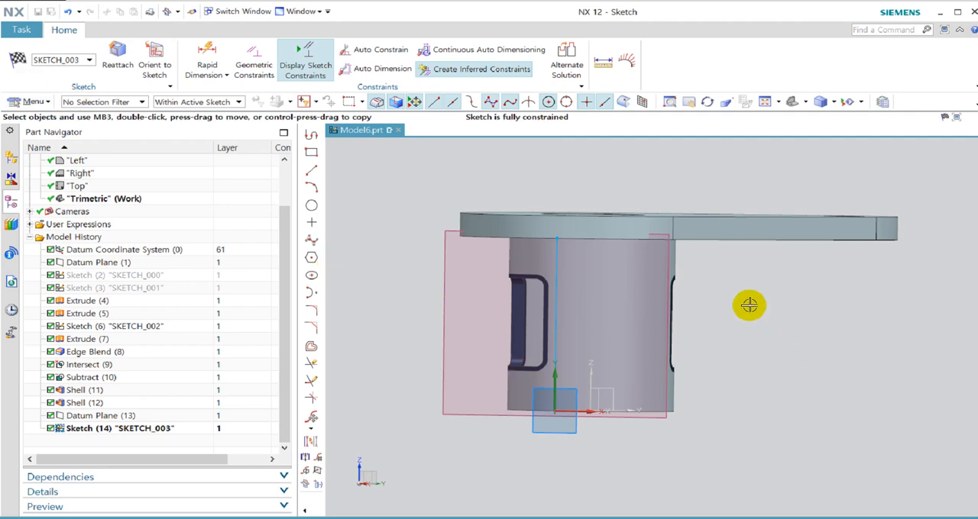
Sketch a circle about 11 mm in diameter near the cylinder's bottom edge and align its centre to the sketch's horizontal axis.
{"action": "key", "text": "shift+F8"}
{"action": "left_click", "coordinate": [152, 54]}
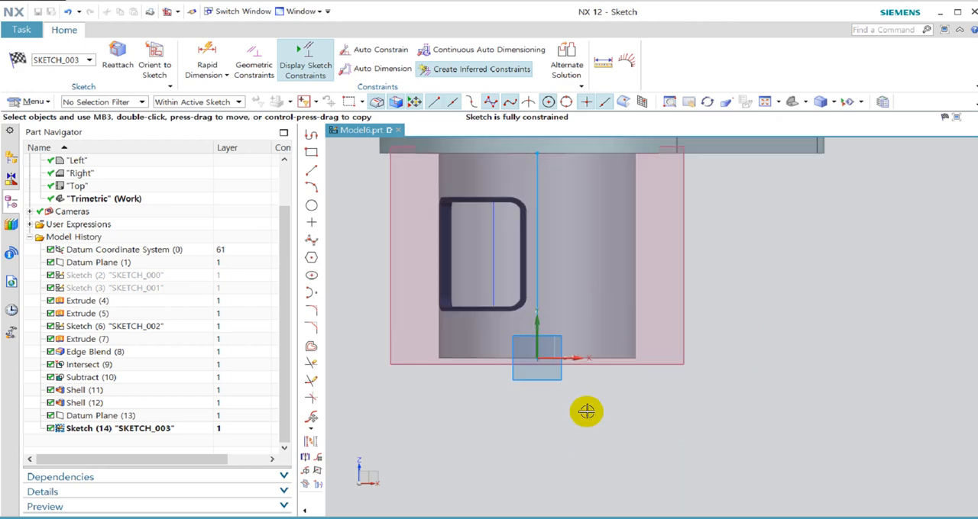
{"action": "scroll", "coordinate": [591, 384], "scroll_direction": "down", "scroll_amount": 1}
{"action": "scroll", "coordinate": [520, 354], "scroll_direction": "up", "scroll_amount": 1}
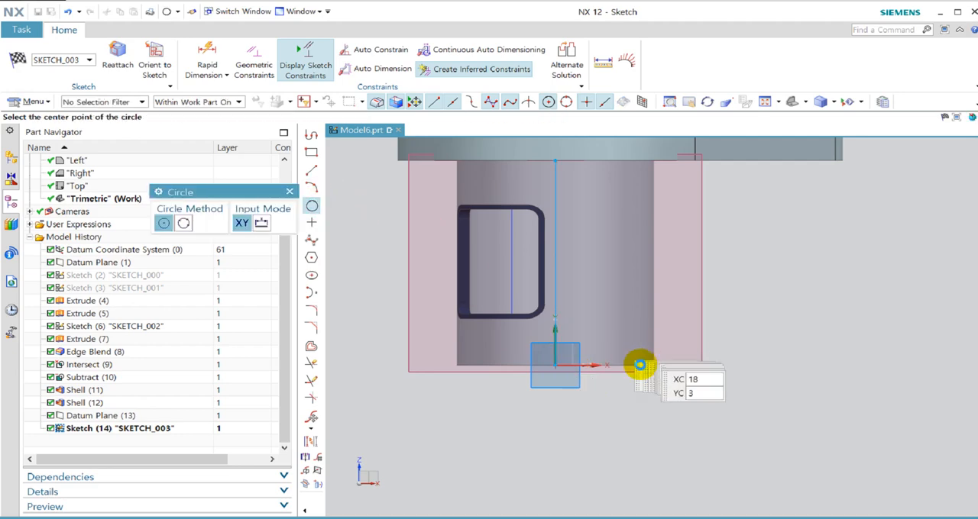
{"action": "left_click", "coordinate": [645, 379]}
{"action": "left_click", "coordinate": [659, 400]}
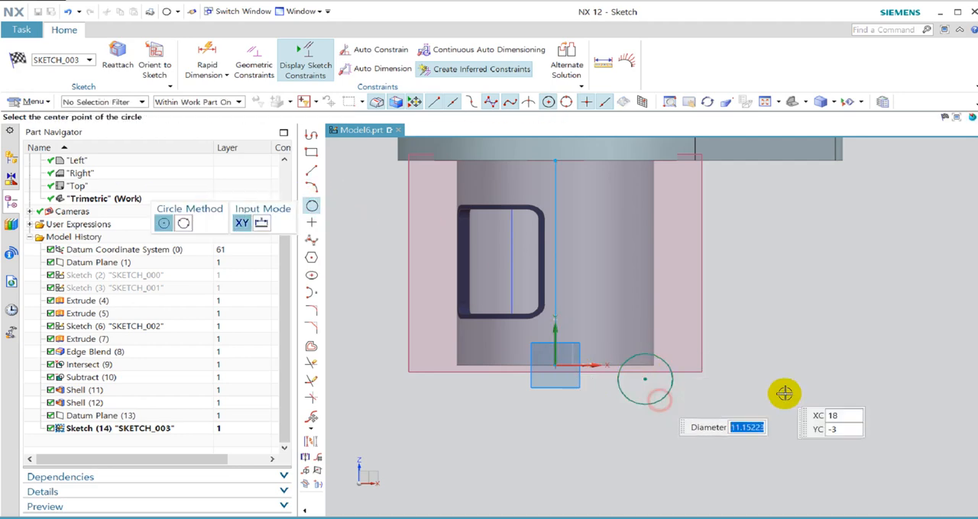
{"action": "key", "text": "Escape"}
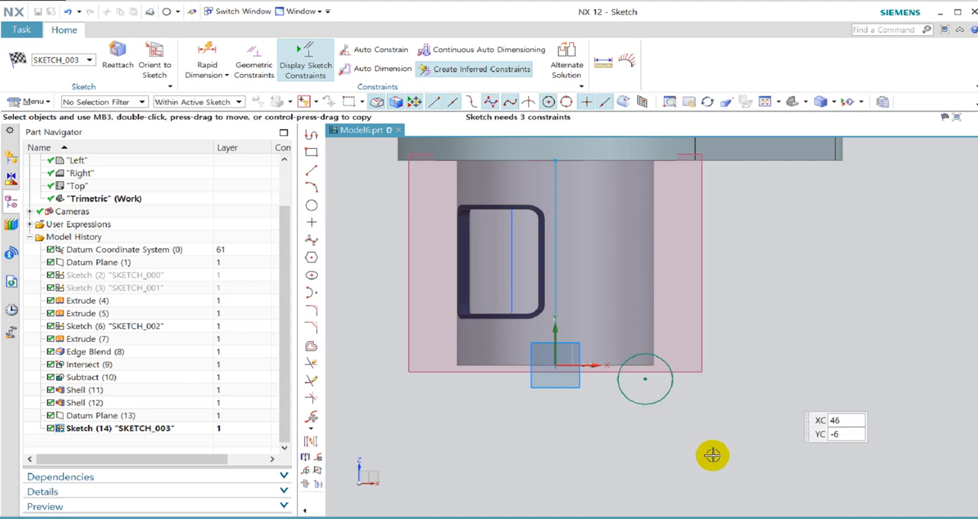
{"action": "left_click", "coordinate": [638, 378]}
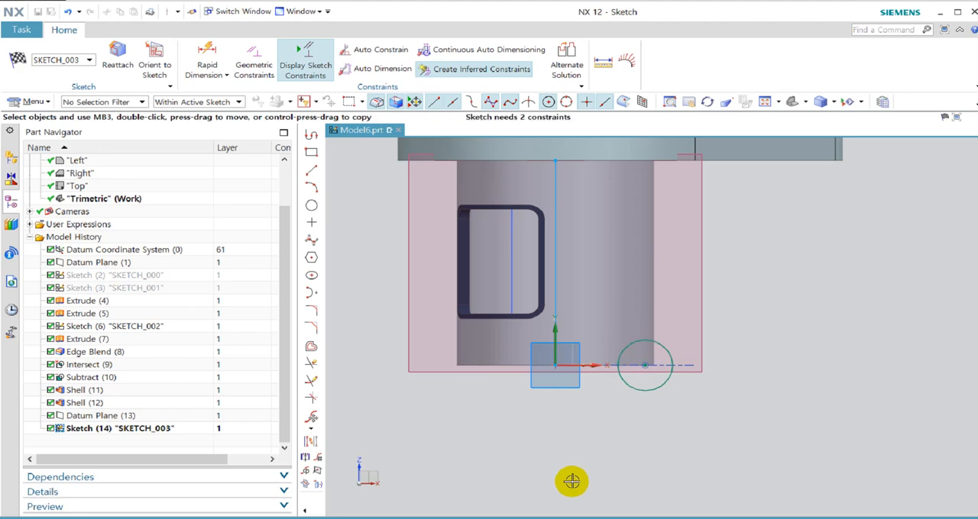
Restrict selection to the active sketch only and sketch a sloping line from the vertical intersection curve tangent to the circle's upper side.
{"action": "left_click", "coordinate": [313, 170]}
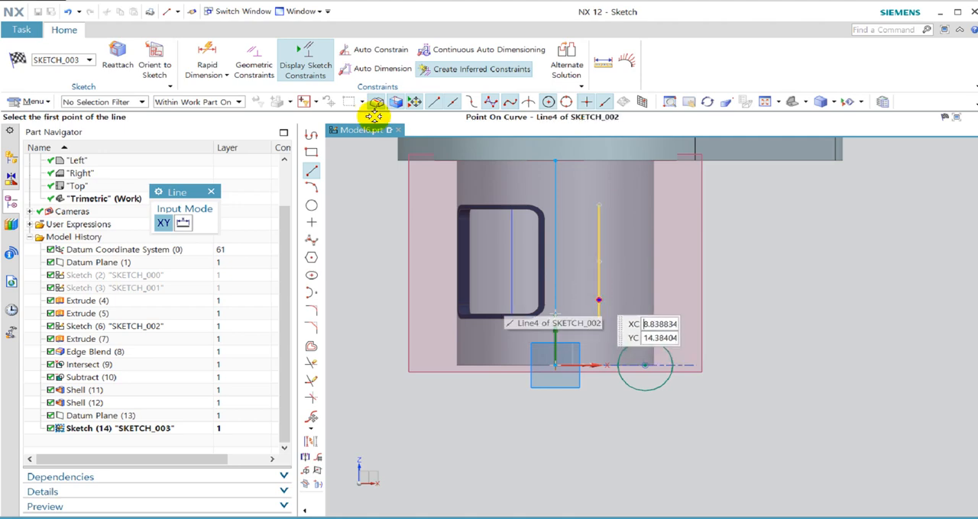
{"action": "left_click", "coordinate": [229, 103]}
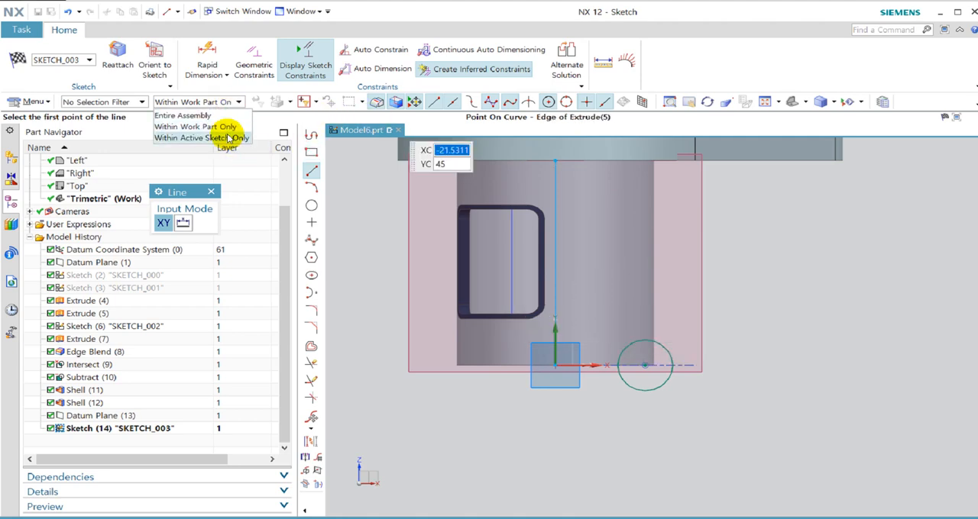
{"action": "left_click", "coordinate": [227, 138]}
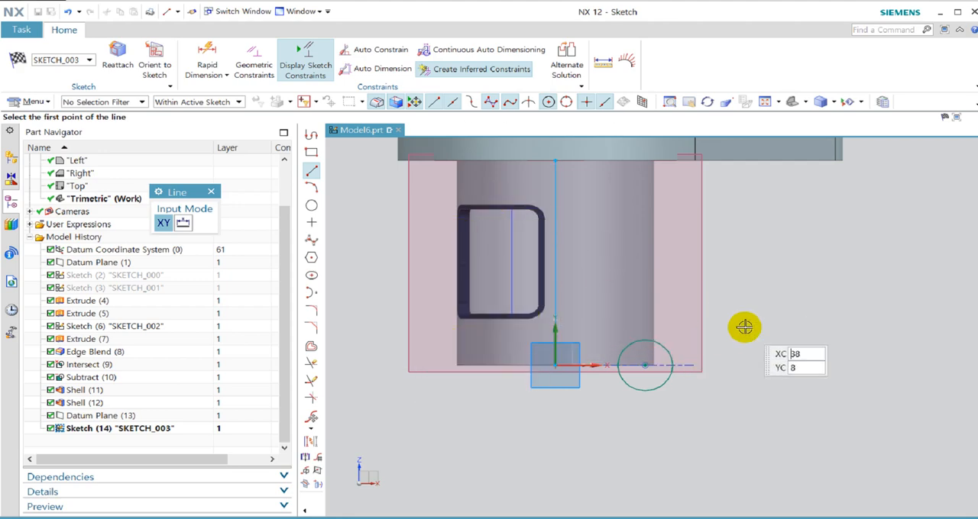
{"action": "left_click", "coordinate": [556, 296]}
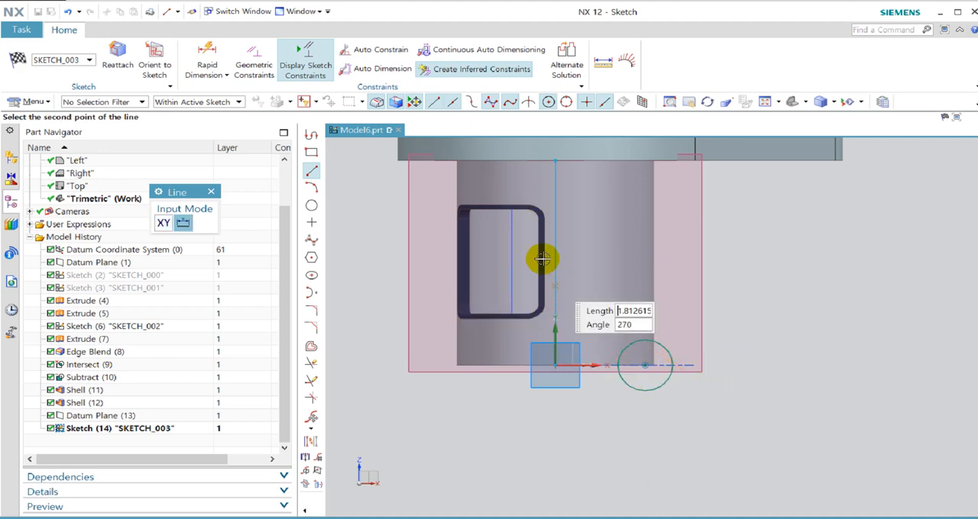
{"action": "left_click", "coordinate": [648, 339]}
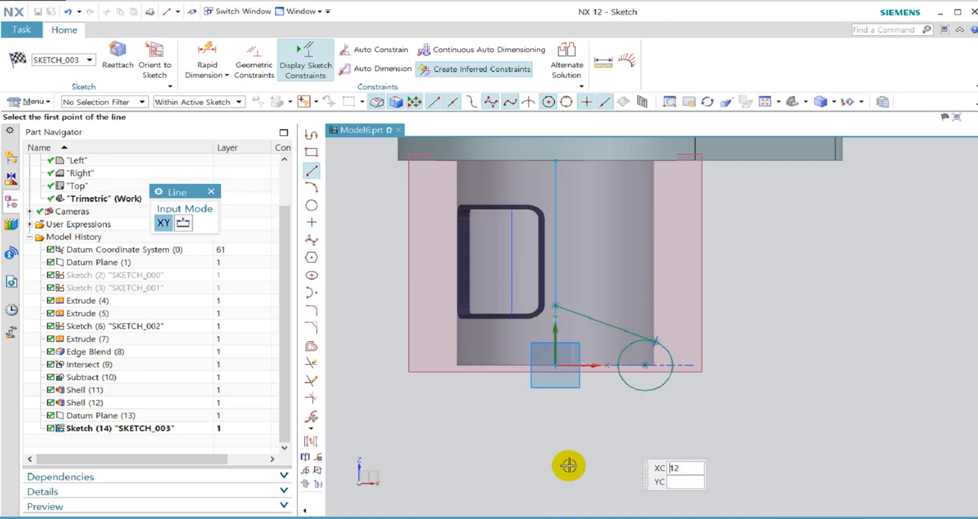
{"action": "key", "text": "Escape"}
Mirror the vertical intersection curve about the sketch's horizontal axis.
{"action": "scroll", "coordinate": [625, 340], "scroll_direction": "down", "scroll_amount": 1}
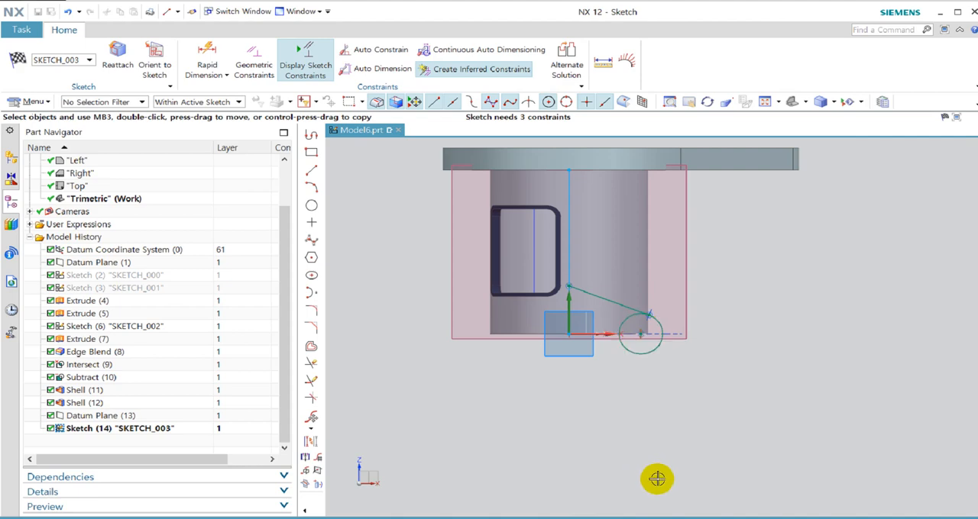
{"action": "scroll", "coordinate": [631, 397], "scroll_direction": "up", "scroll_amount": 3}
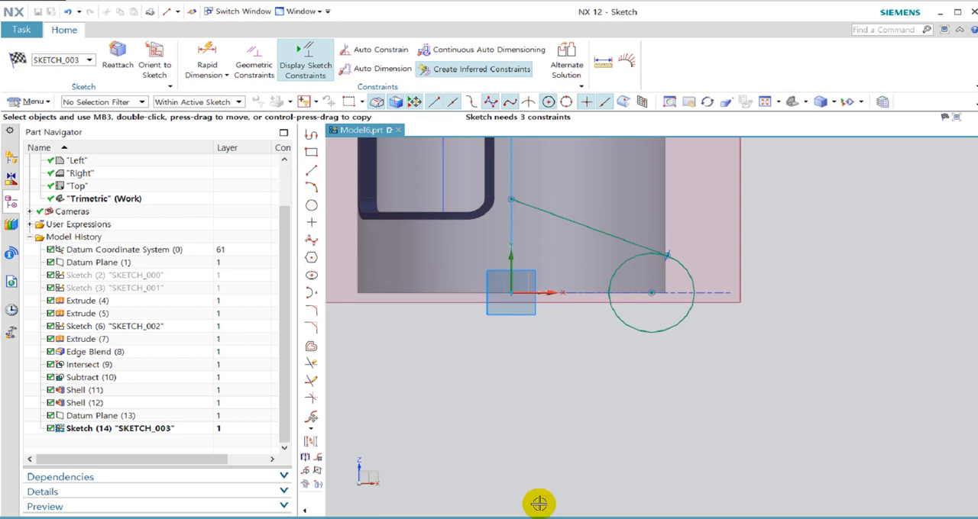
{"action": "left_click", "coordinate": [306, 472]}
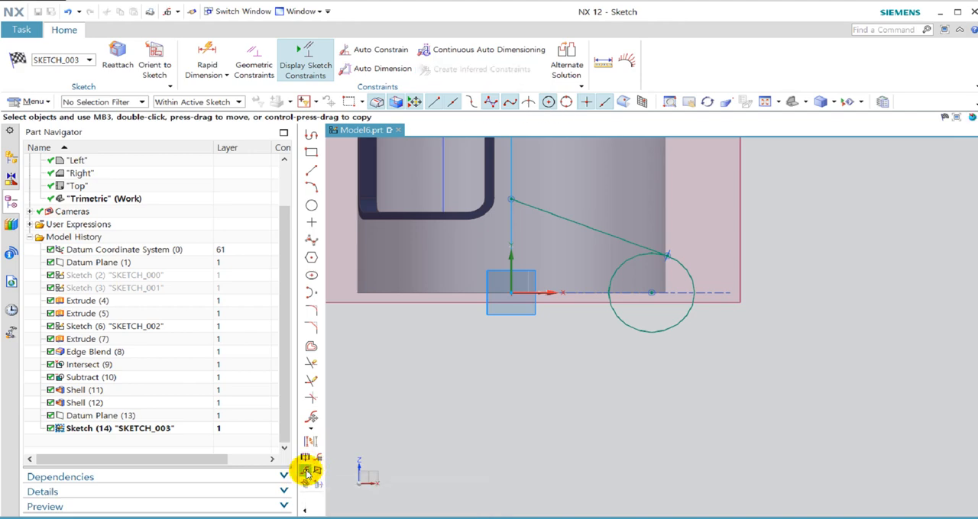
{"action": "left_click", "coordinate": [510, 228]}
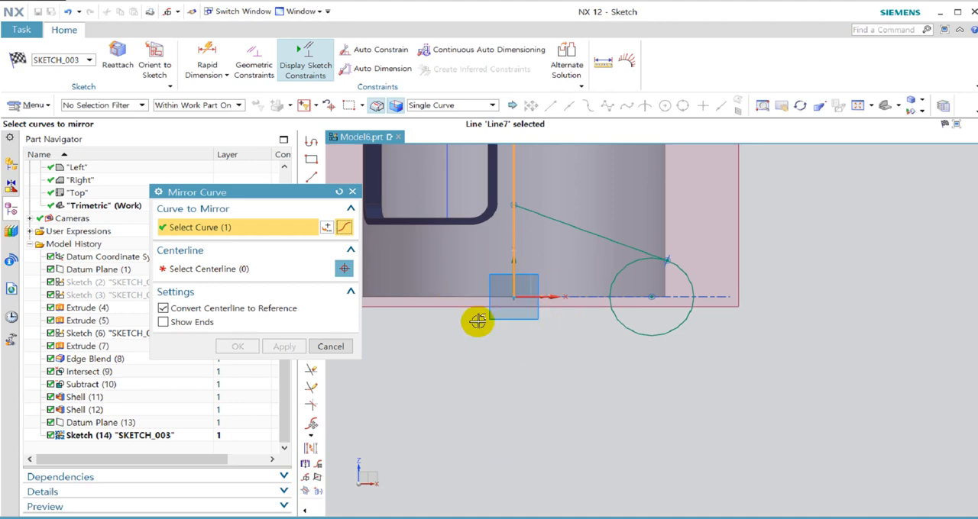
{"action": "middle_click_drag", "start_coordinate": [533, 372], "coordinate": [532, 406]}
{"action": "middle_click", "coordinate": [558, 295]}
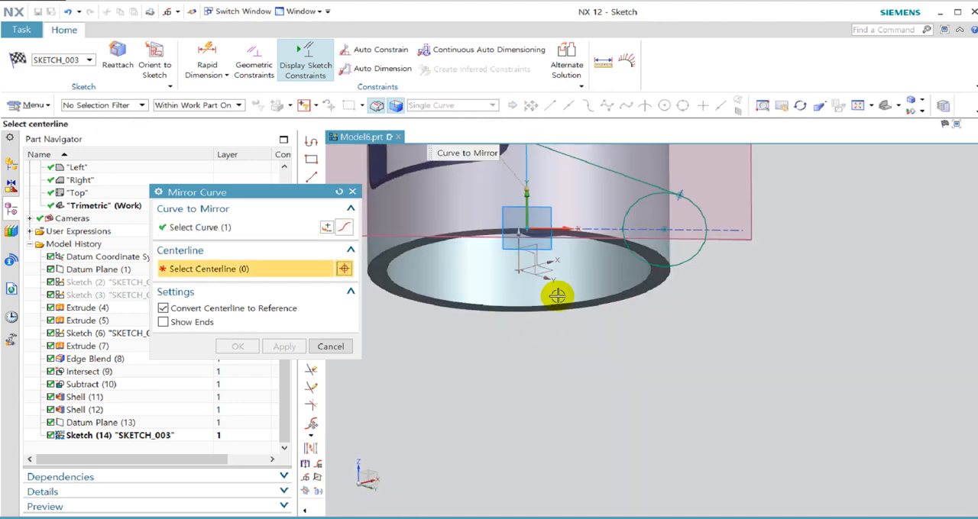
{"action": "left_click", "coordinate": [556, 227]}
{"action": "mouse_move", "coordinate": [524, 408]}
{"action": "middle_mouse_down"}
{"action": "mouse_move", "coordinate": [529, 343]}
{"action": "mouse_move", "coordinate": [514, 402]}
{"action": "middle_mouse_up"}
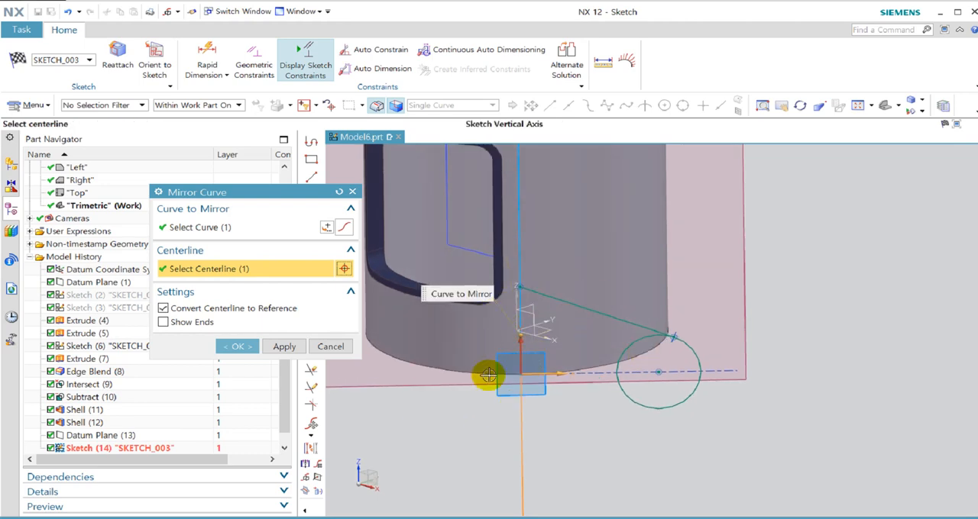
{"action": "left_click", "coordinate": [234, 346]}
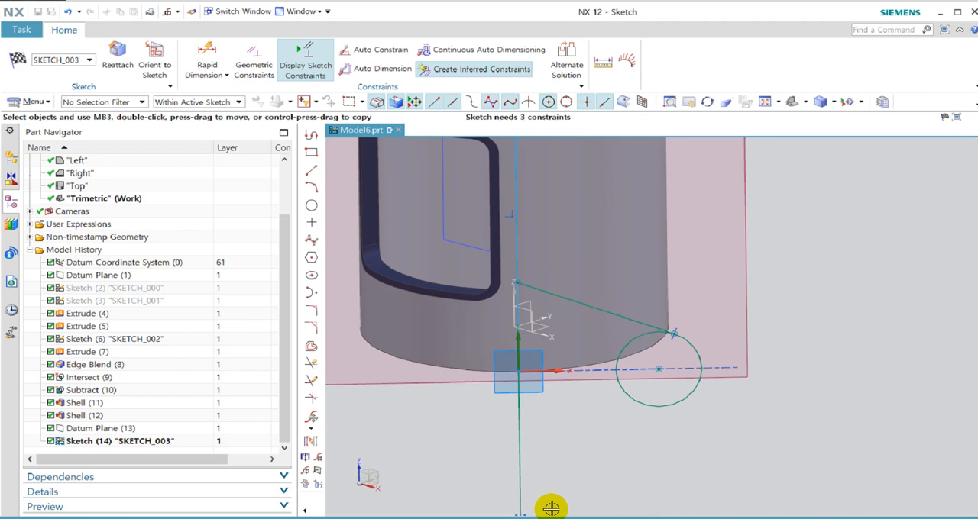
Try a line about 19.5 mm long from the mirrored vertical line to the circle's lower side.
{"action": "left_click", "coordinate": [316, 174]}
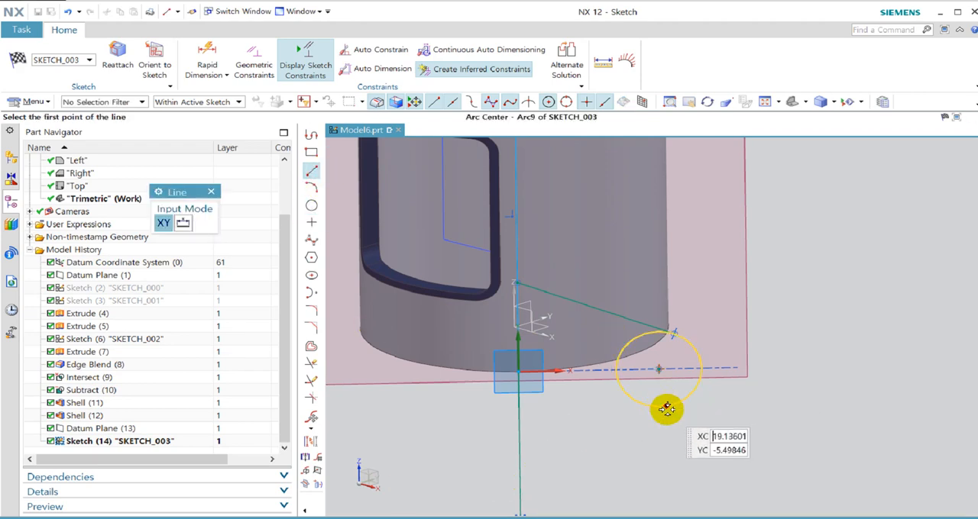
{"action": "left_click", "coordinate": [210, 192]}
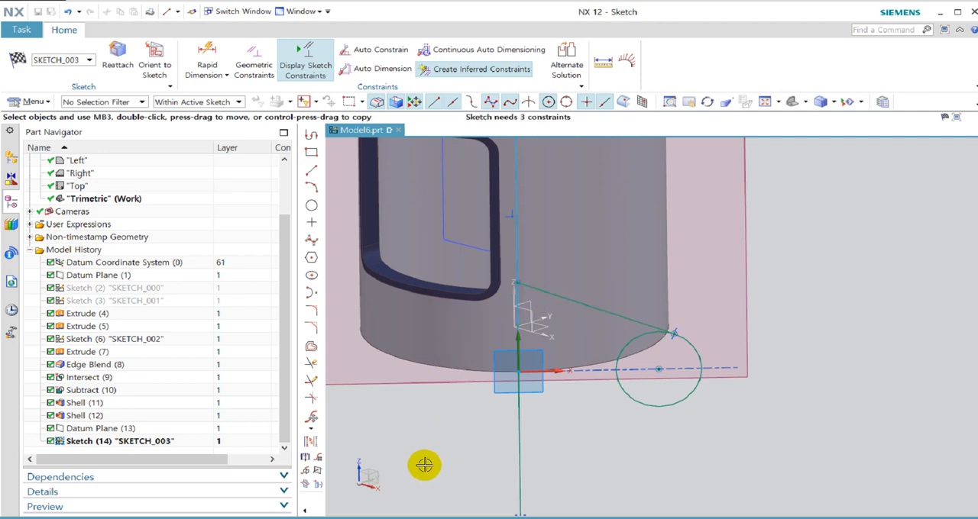
{"action": "left_click", "coordinate": [312, 174]}
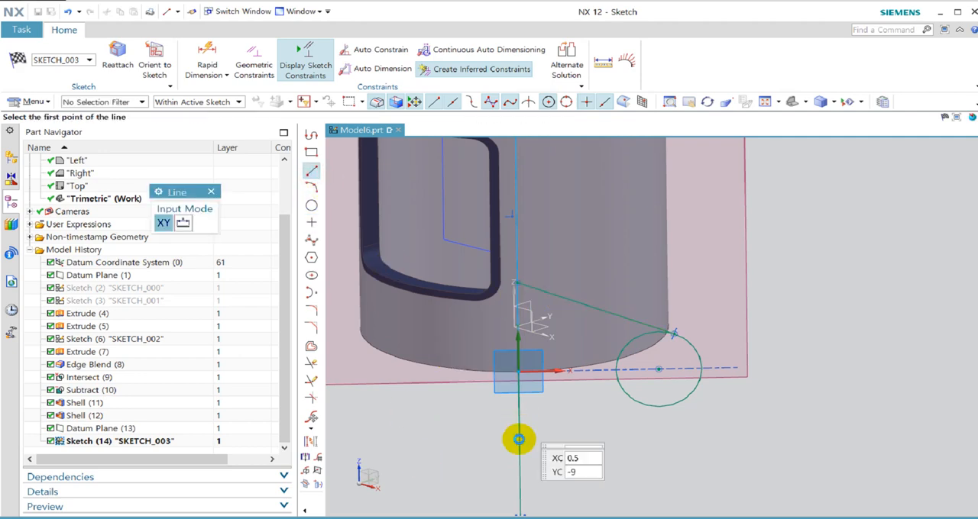
{"action": "left_click", "coordinate": [519, 433]}
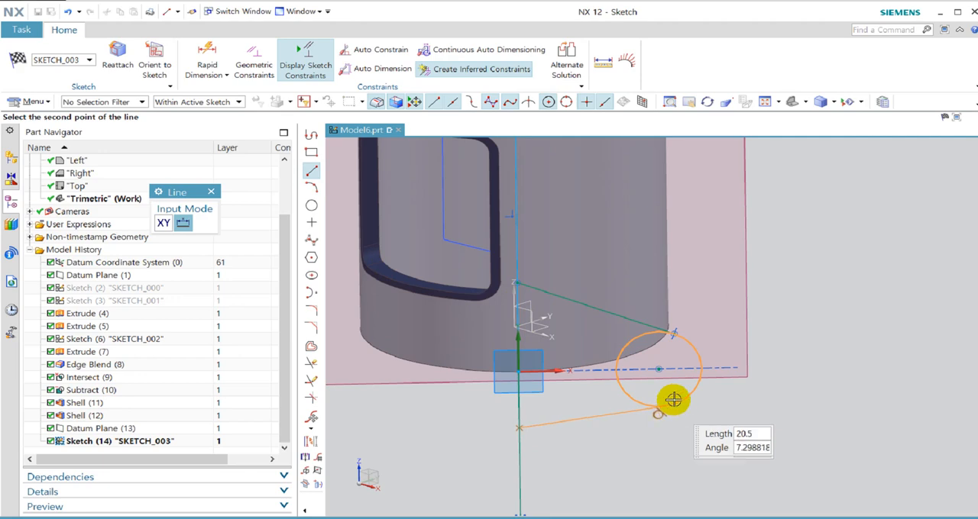
{"action": "left_click", "coordinate": [666, 413]}
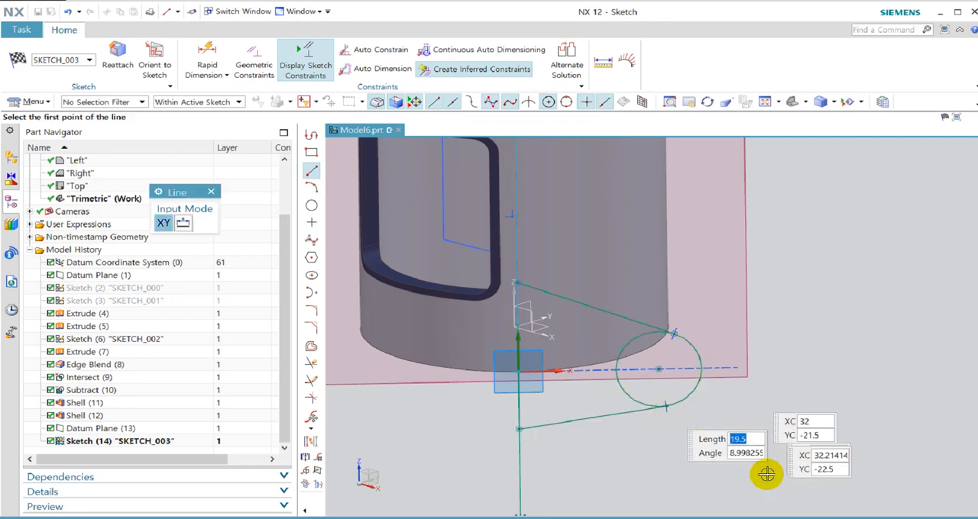
{"action": "key", "text": "Escape"}
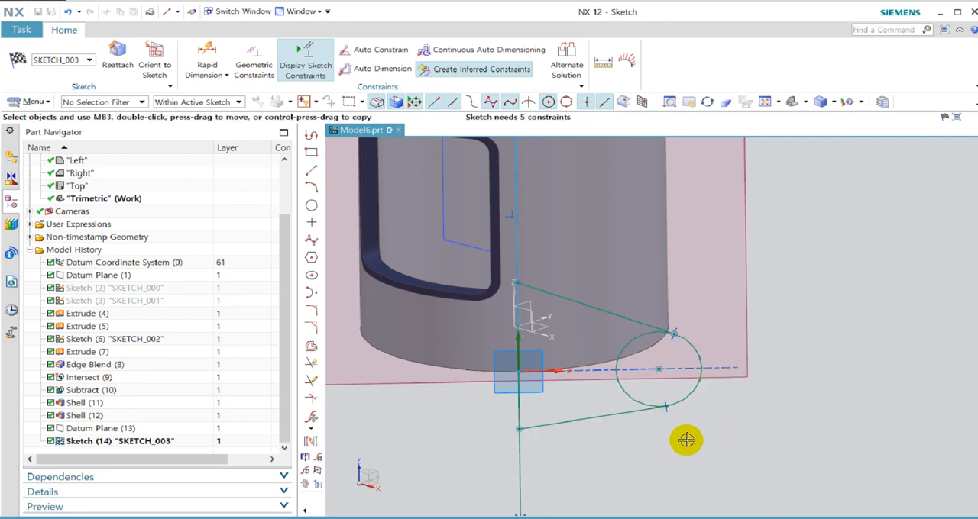
Sketch a line about 20.6 mm long at about 10.6° from the mirrored vertical line to the circle's lower side, tangent to the circle.
{"action": "left_click", "coordinate": [315, 169]}
{"action": "scroll", "coordinate": [640, 337], "scroll_direction": "up", "scroll_amount": 4}
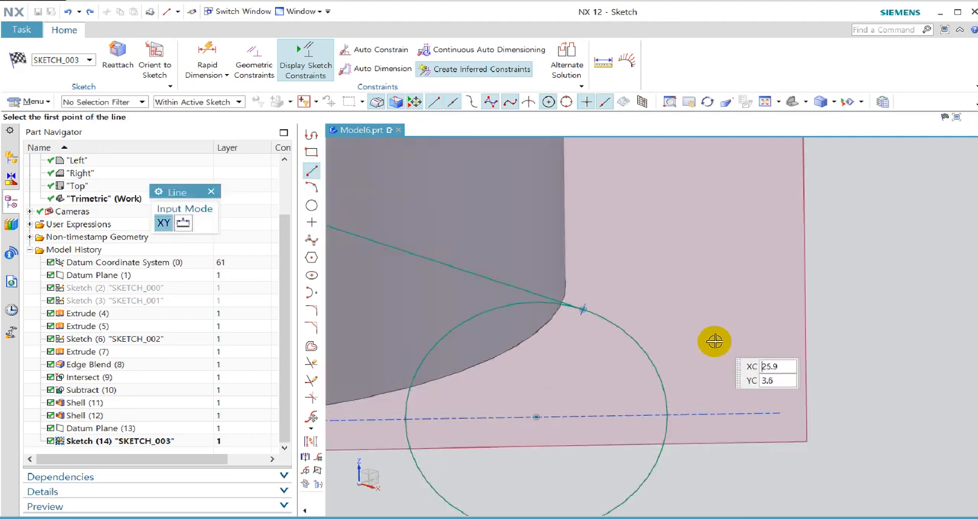
{"action": "scroll", "coordinate": [530, 242], "scroll_direction": "down", "scroll_amount": 4}
{"action": "scroll", "coordinate": [790, 410], "scroll_direction": "up", "scroll_amount": 1}
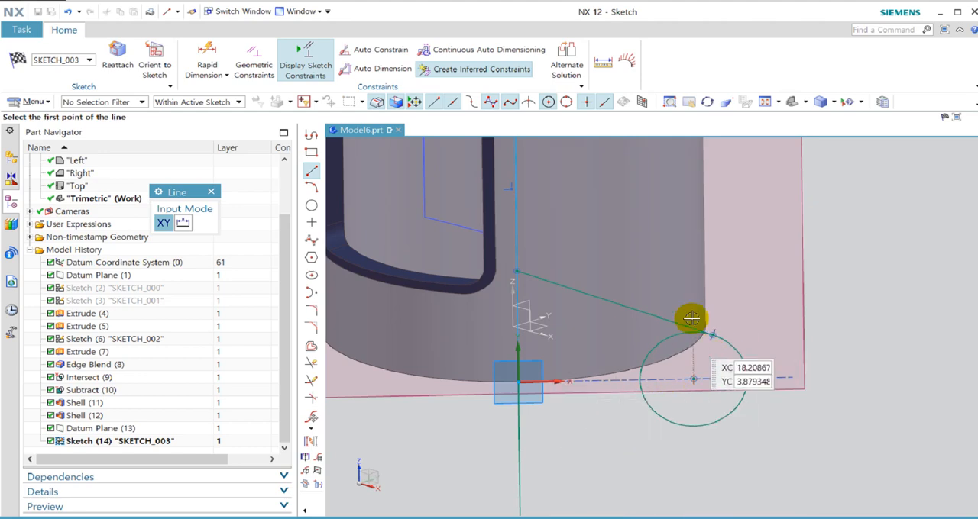
{"action": "left_click", "coordinate": [519, 458]}
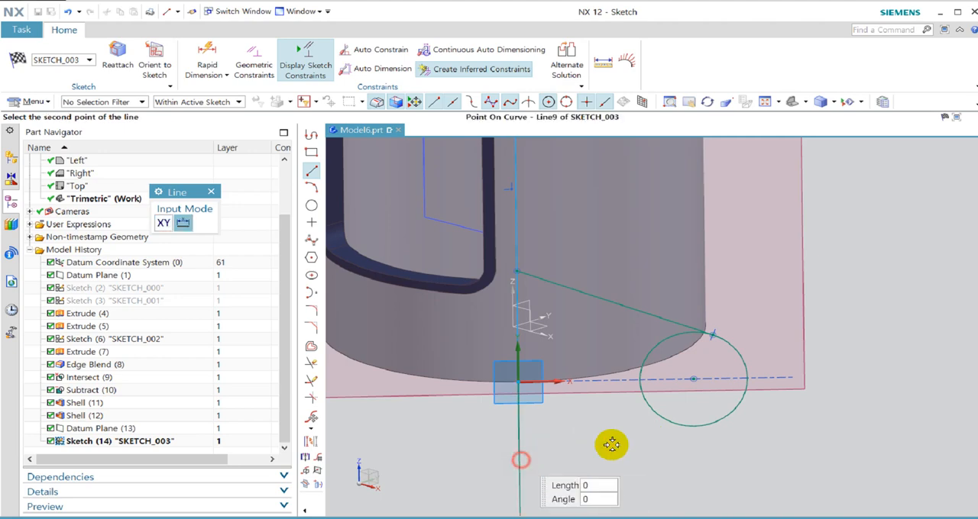
{"action": "left_click", "coordinate": [713, 430]}
{"action": "key", "text": "Escape"}
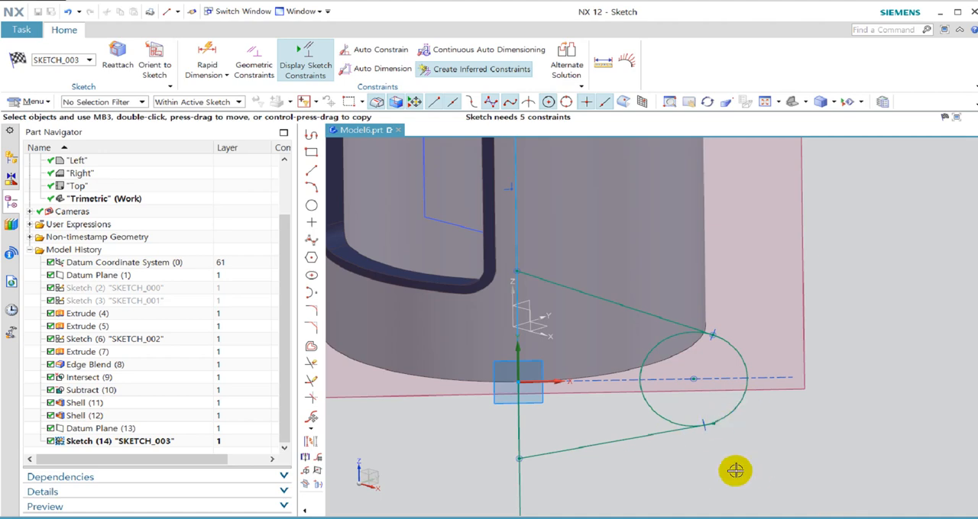
Pull the lower line's free end back onto the circle and inspect where it touches.
{"action": "mouse_move", "coordinate": [716, 426]}
{"action": "left_mouse_down"}
{"action": "mouse_move", "coordinate": [810, 415]}
{"action": "mouse_move", "coordinate": [812, 389]}
{"action": "mouse_move", "coordinate": [730, 409]}
{"action": "mouse_move", "coordinate": [703, 432]}
{"action": "left_mouse_up"}
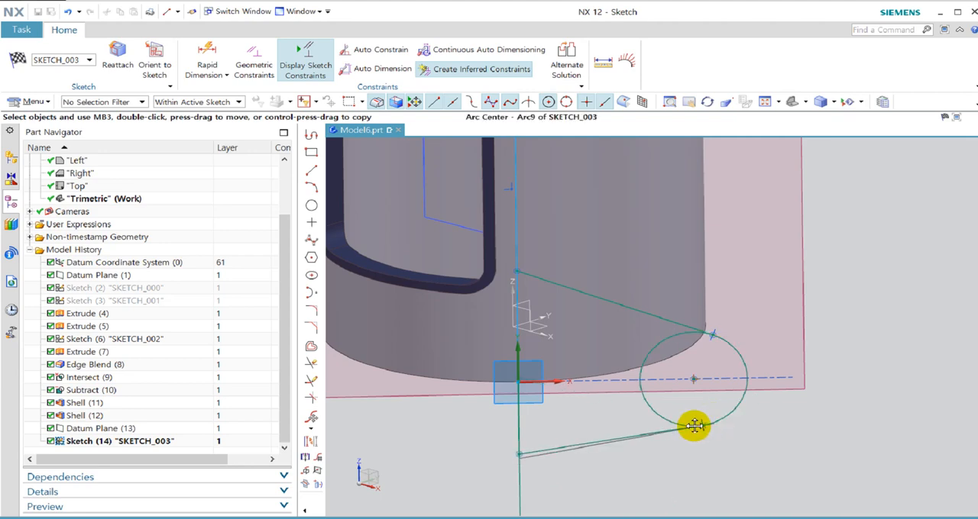
{"action": "left_click_drag", "start_coordinate": [717, 419], "coordinate": [716, 419]}
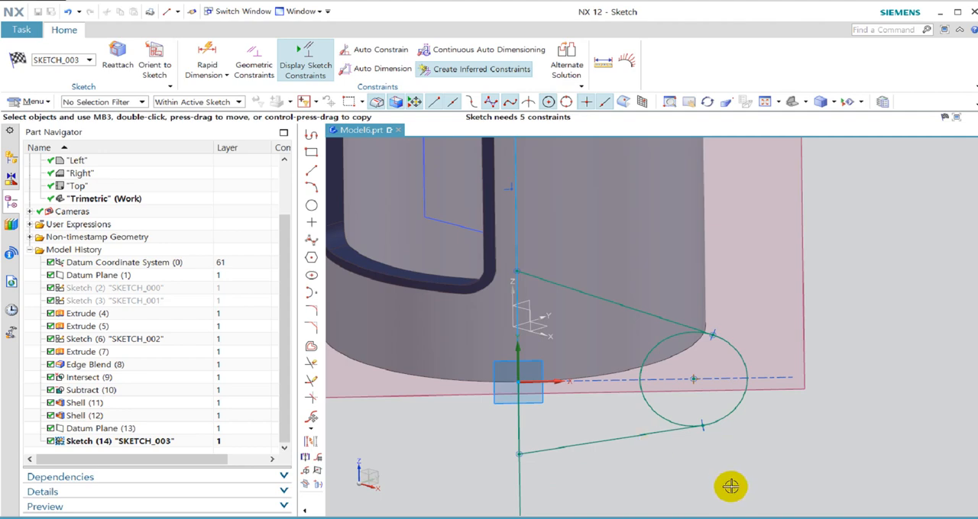
{"action": "scroll", "coordinate": [663, 433], "scroll_direction": "up", "scroll_amount": 8}
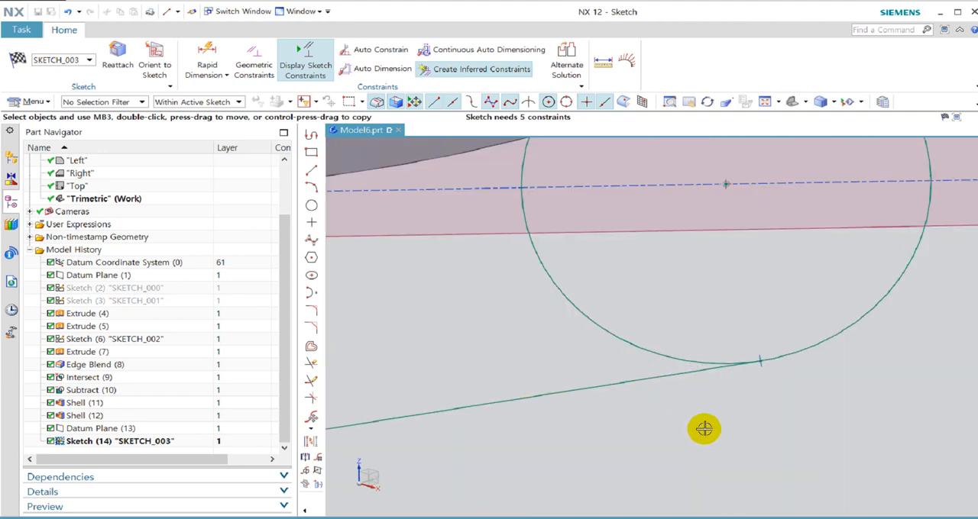
{"action": "scroll", "coordinate": [775, 299], "scroll_direction": "up", "scroll_amount": 3}
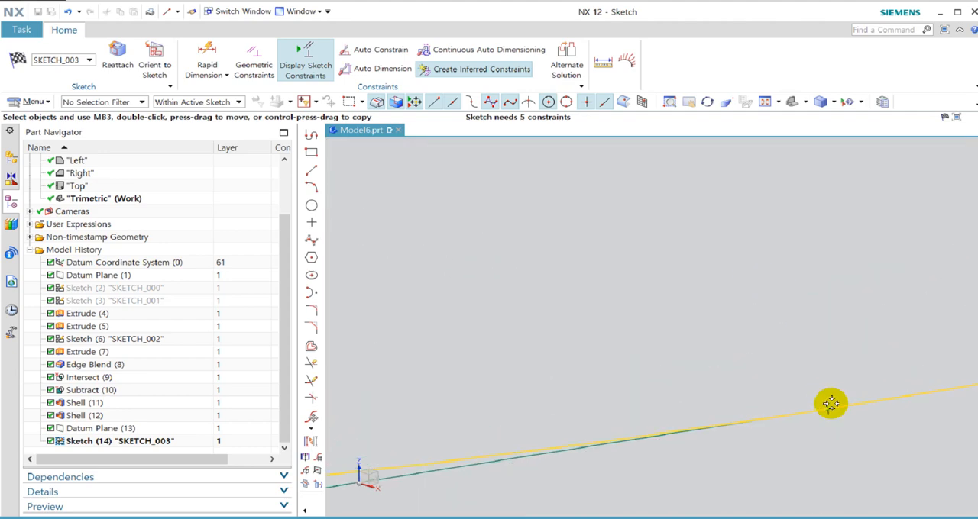
{"action": "scroll", "coordinate": [732, 456], "scroll_direction": "down", "scroll_amount": 10}
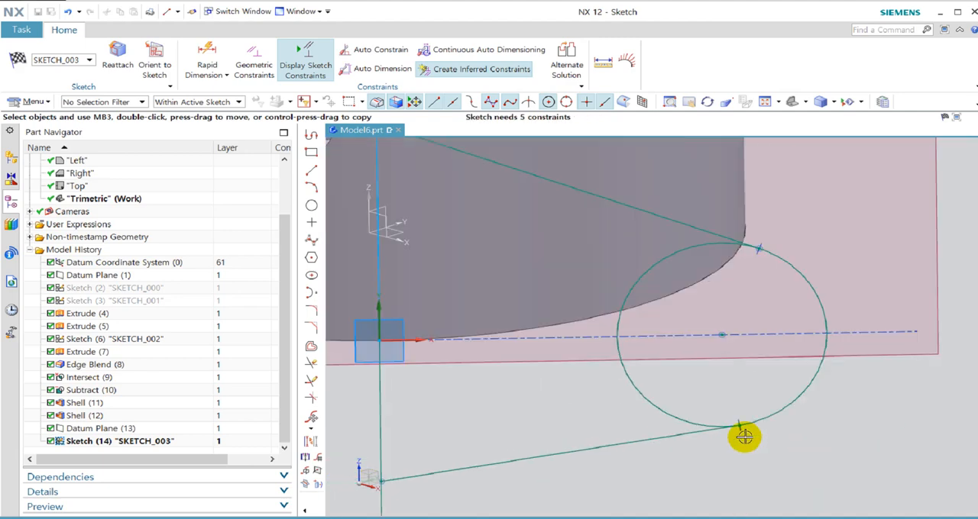
{"action": "scroll", "coordinate": [762, 480], "scroll_direction": "up", "scroll_amount": 2}
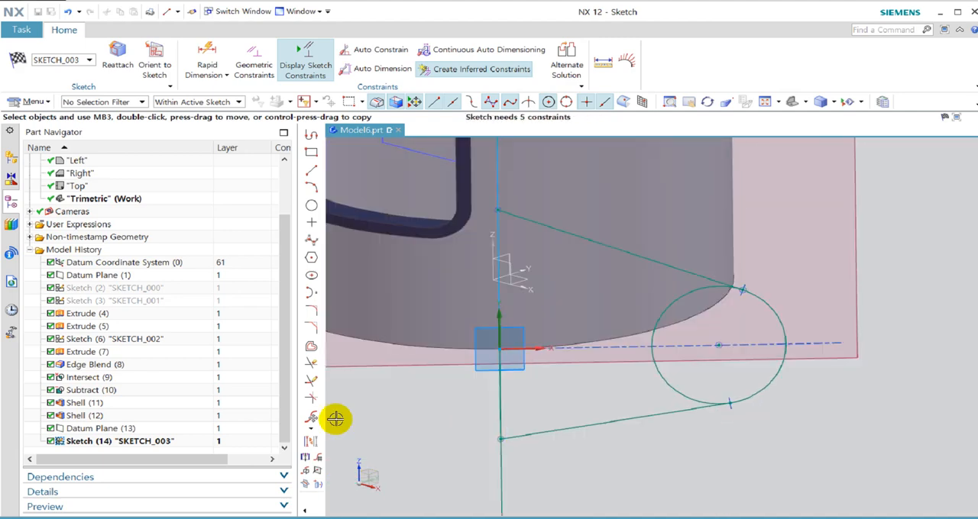
Try to lengthen the lower sloping line at its circle end with Quick Extend.
{"action": "left_click", "coordinate": [312, 380]}
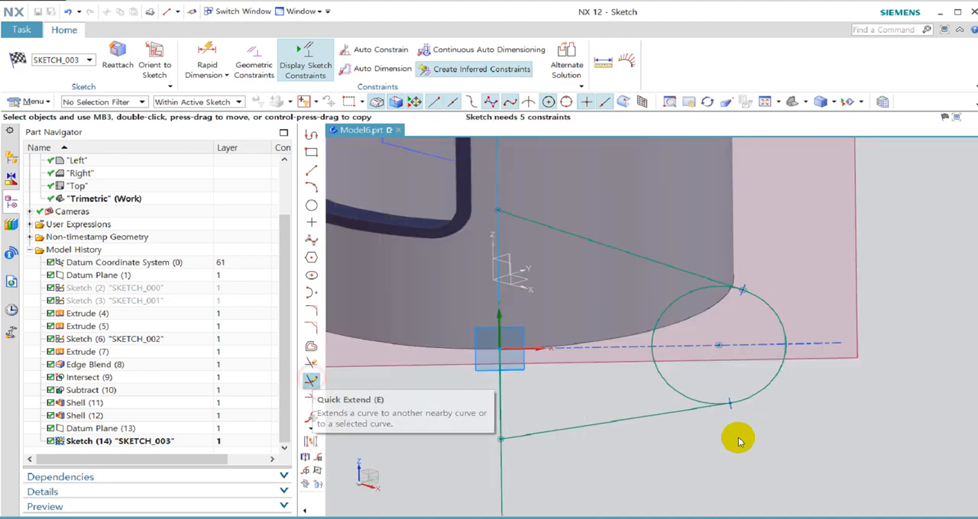
{"action": "left_click", "coordinate": [699, 407]}
{"action": "left_click", "coordinate": [681, 414]}
{"action": "left_click", "coordinate": [680, 413]}
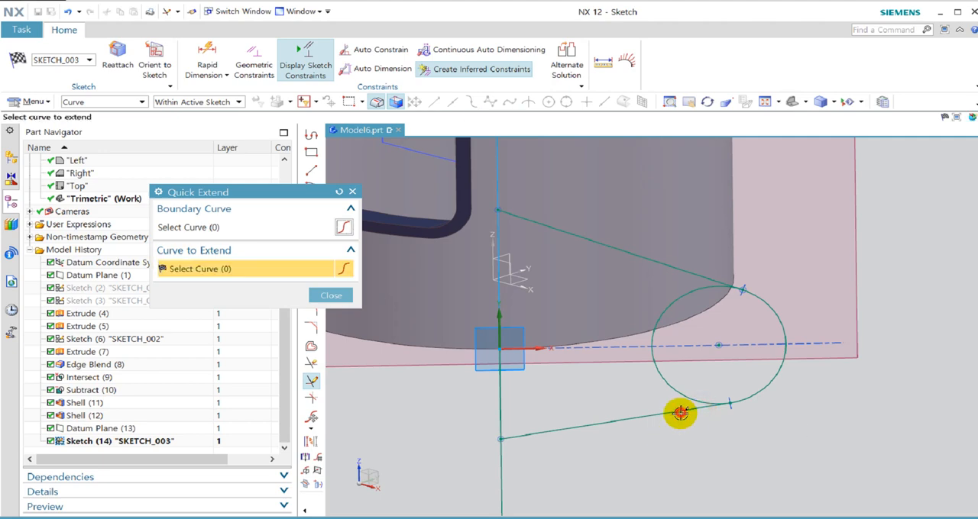
{"action": "key", "text": "Escape"}
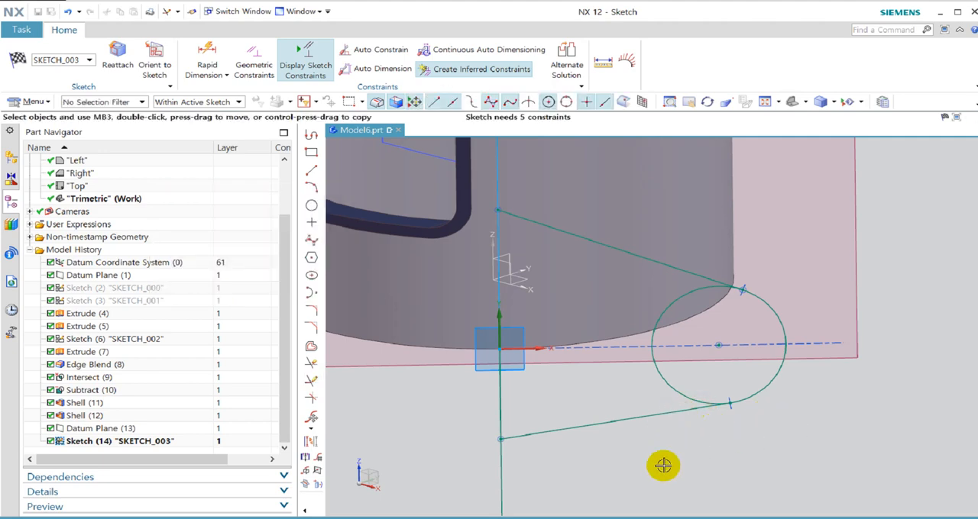
Trim away the circle's inner arc between the two sloping tangent lines, keeping the outer rounded end.
{"action": "scroll", "coordinate": [753, 420], "scroll_direction": "up", "scroll_amount": 8}
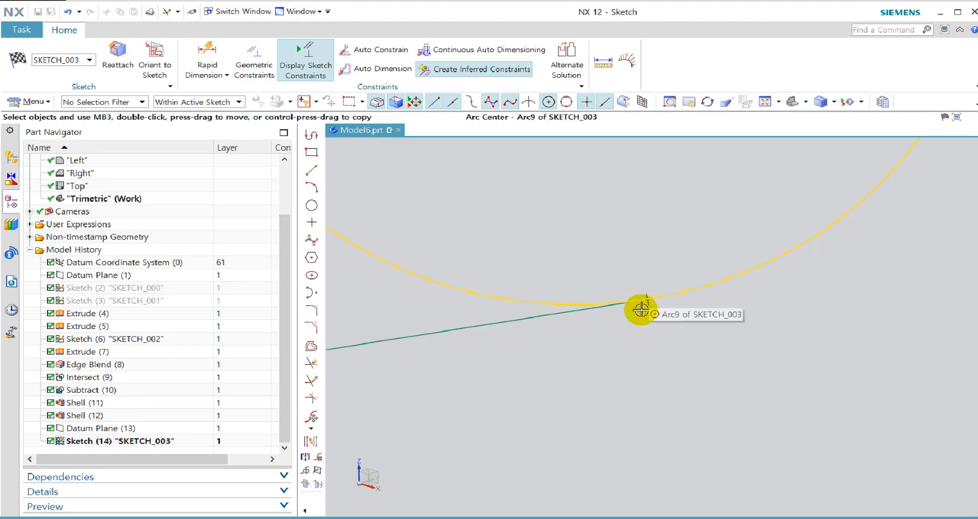
{"action": "scroll", "coordinate": [648, 310], "scroll_direction": "up", "scroll_amount": 6}
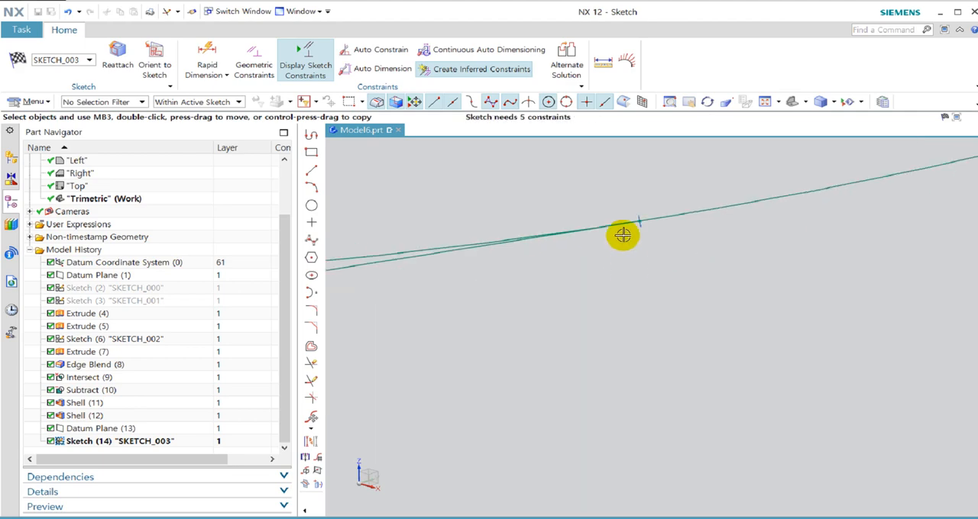
{"action": "scroll", "coordinate": [705, 395], "scroll_direction": "down", "scroll_amount": 8}
{"action": "scroll", "coordinate": [779, 438], "scroll_direction": "up", "scroll_amount": 2}
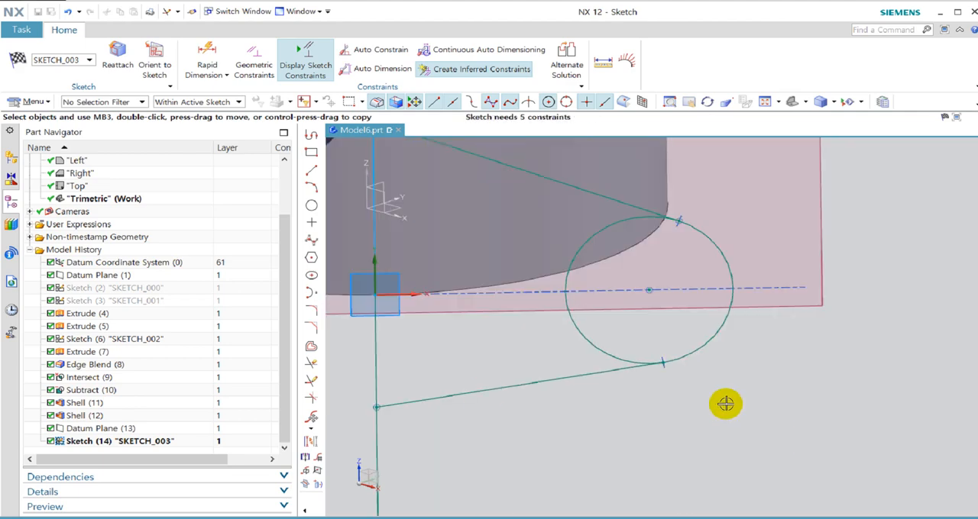
{"action": "left_click", "coordinate": [311, 363]}
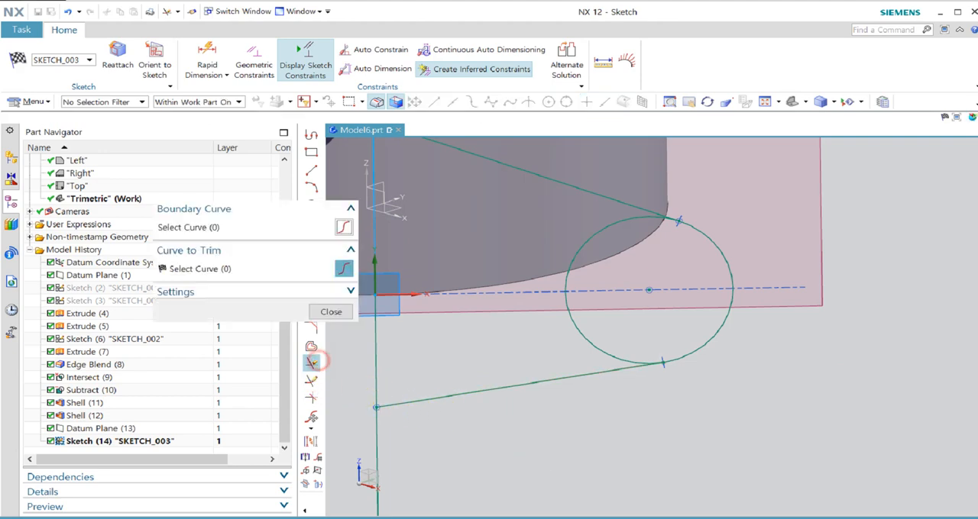
{"action": "left_click", "coordinate": [598, 348]}
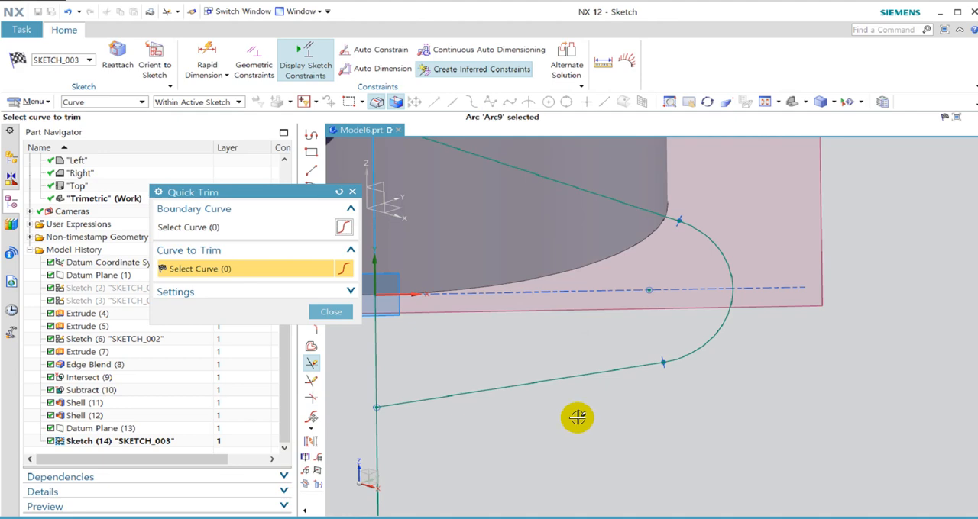
{"action": "key", "text": "Escape"}
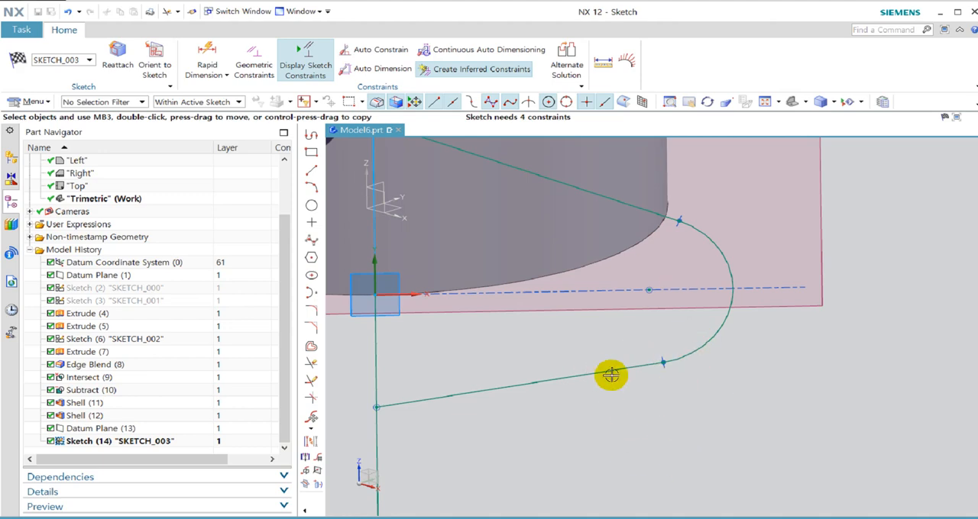
Make a corner between the lower sloping line and the remaining arc.
{"action": "left_click", "coordinate": [309, 401]}
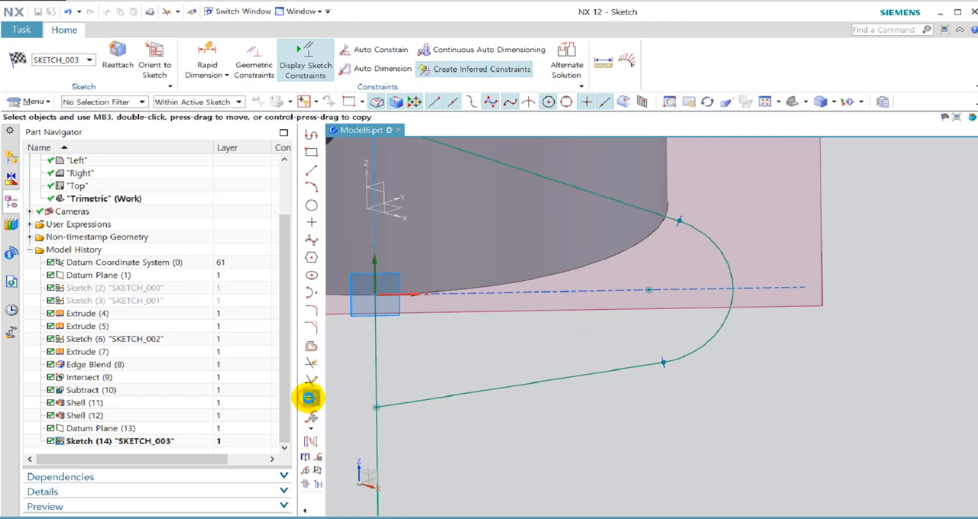
{"action": "left_click", "coordinate": [632, 368]}
{"action": "left_click", "coordinate": [701, 353]}
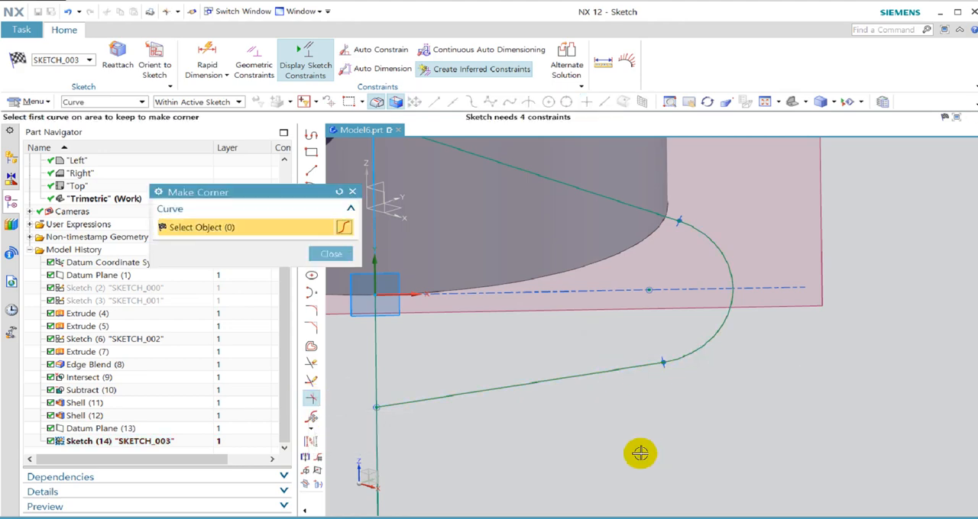
{"action": "middle_click", "coordinate": [634, 450]}
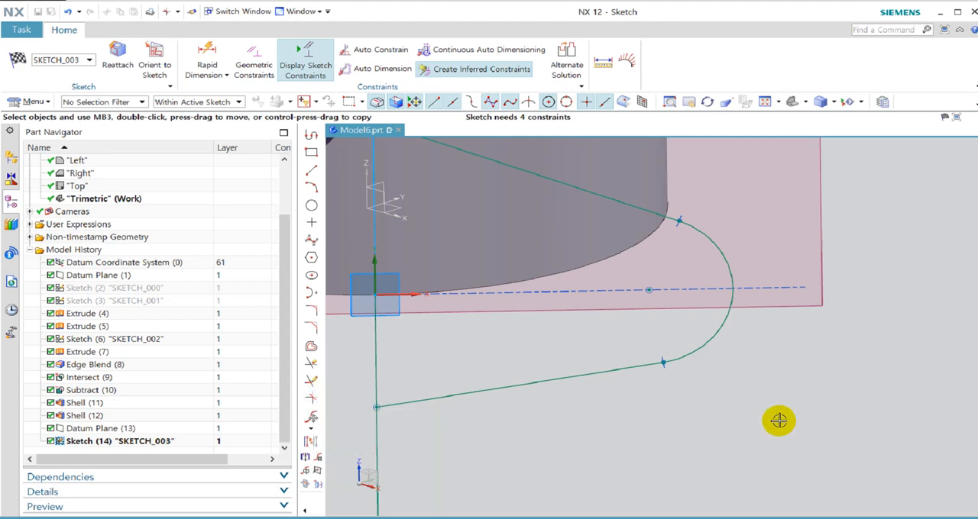
Move the lower sloping line's start point further down the vertical line so its slope roughly mirrors the upper line.
{"action": "scroll", "coordinate": [774, 419], "scroll_direction": "down", "scroll_amount": 1}
{"action": "key", "text": "shift+F8"}
{"action": "scroll", "coordinate": [783, 437], "scroll_direction": "down", "scroll_amount": 3}
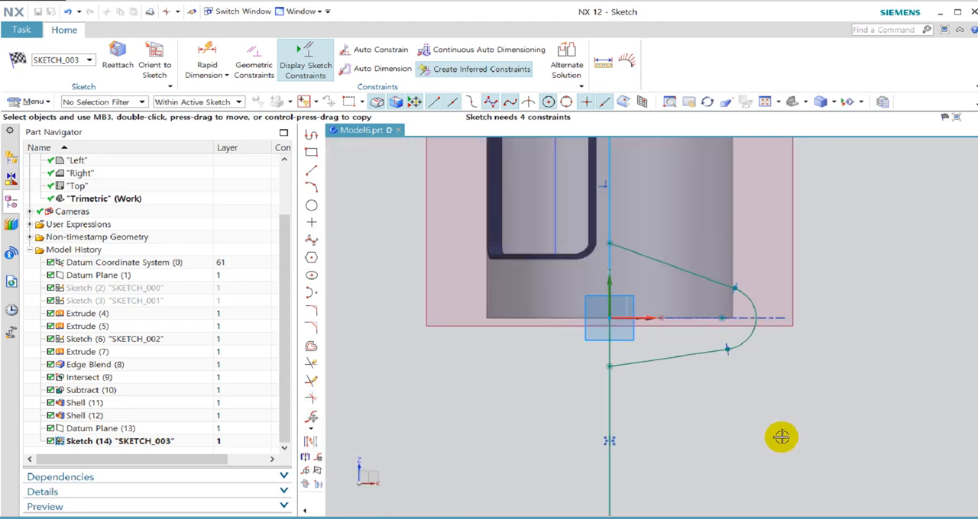
{"action": "key", "text": "F8"}
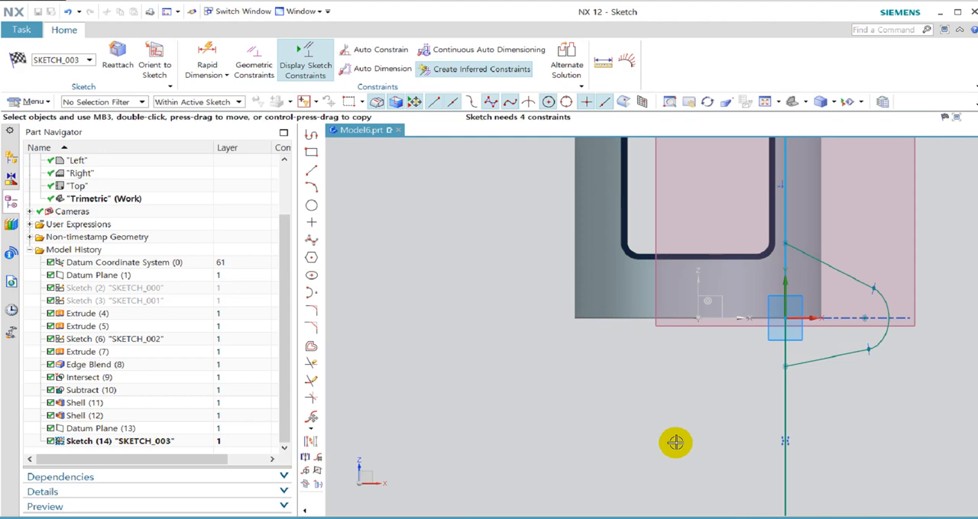
{"action": "left_click", "coordinate": [157, 64]}
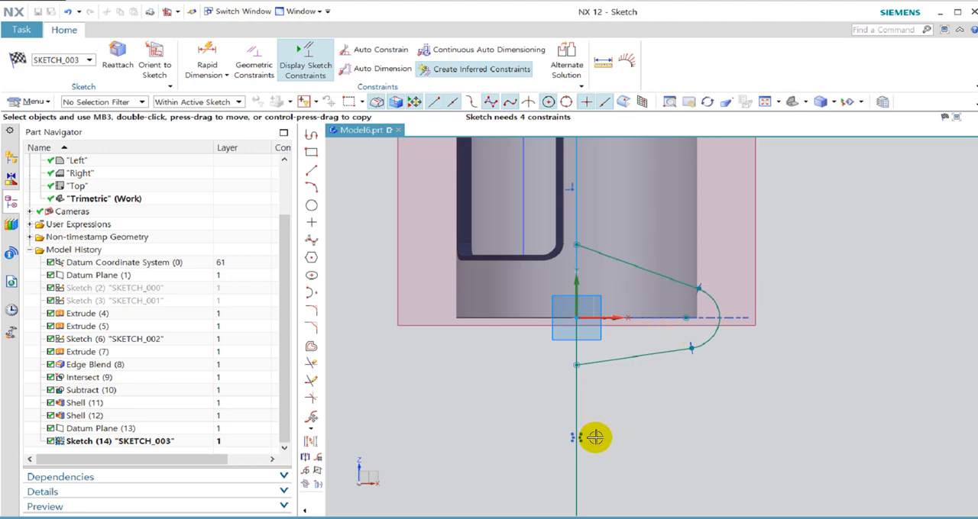
{"action": "left_click_drag", "start_coordinate": [577, 375], "coordinate": [581, 407]}
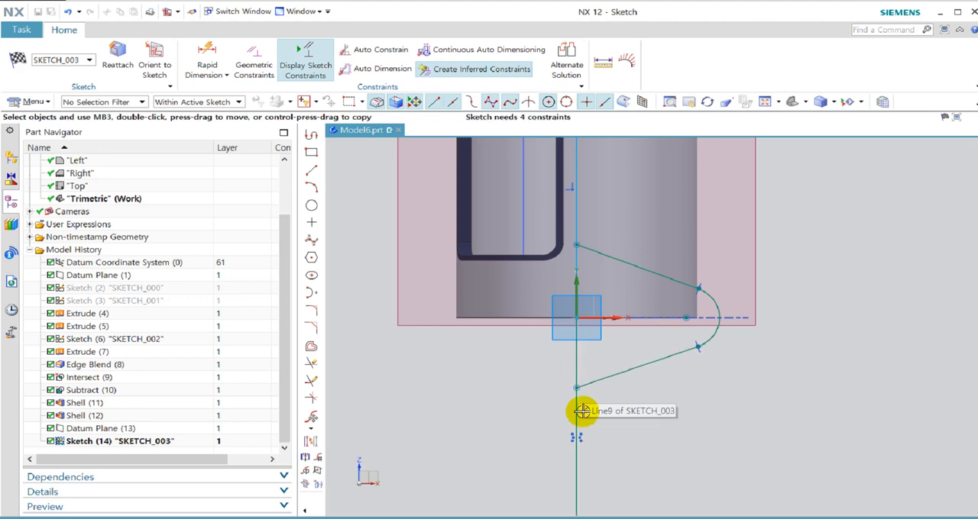
Start Make Symmetric and restrict selection to the active sketch only.
{"action": "left_click", "coordinate": [304, 458]}
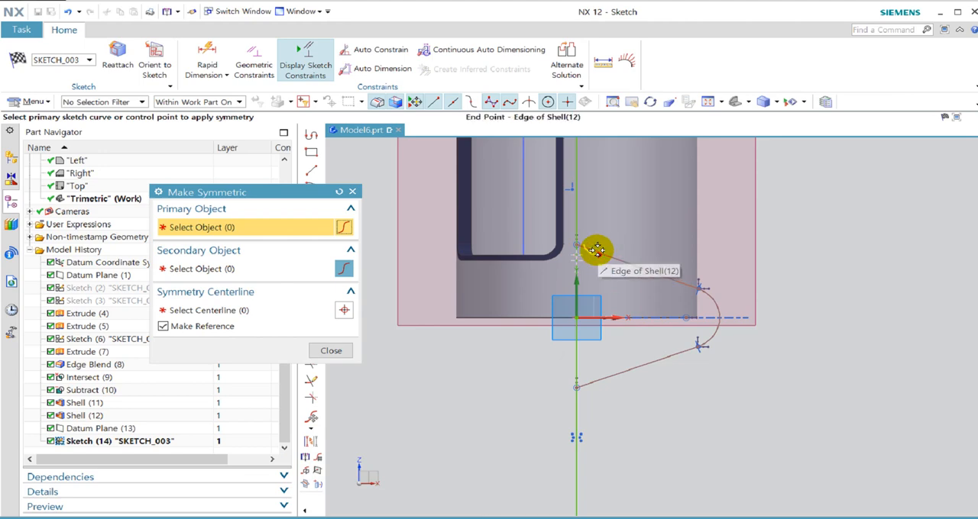
{"action": "left_click", "coordinate": [201, 102]}
{"action": "left_click", "coordinate": [210, 128]}
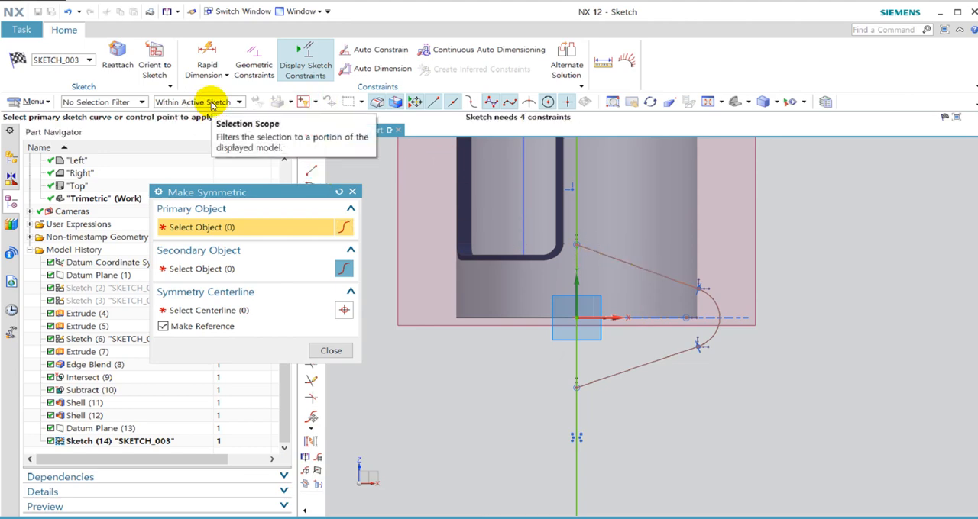
Try making the two sloping lines symmetric about the sketch's horizontal axis, and undo it.
{"action": "left_click", "coordinate": [618, 259]}
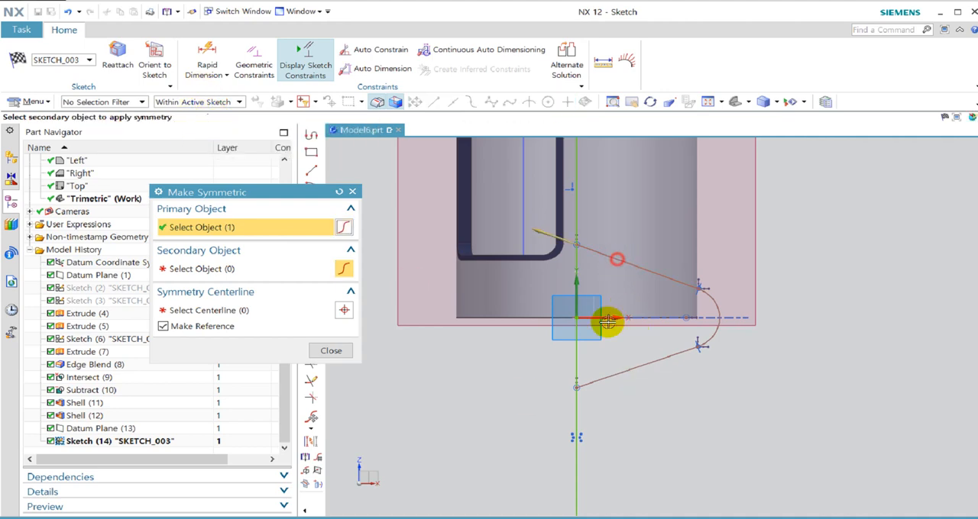
{"action": "left_click", "coordinate": [595, 381]}
{"action": "left_click", "coordinate": [603, 316]}
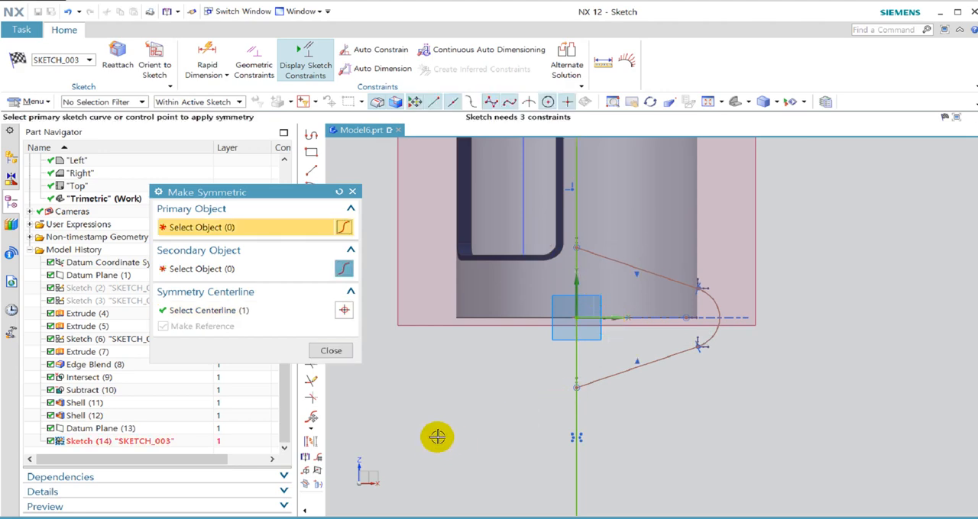
{"action": "key", "text": "ctrl+z"}
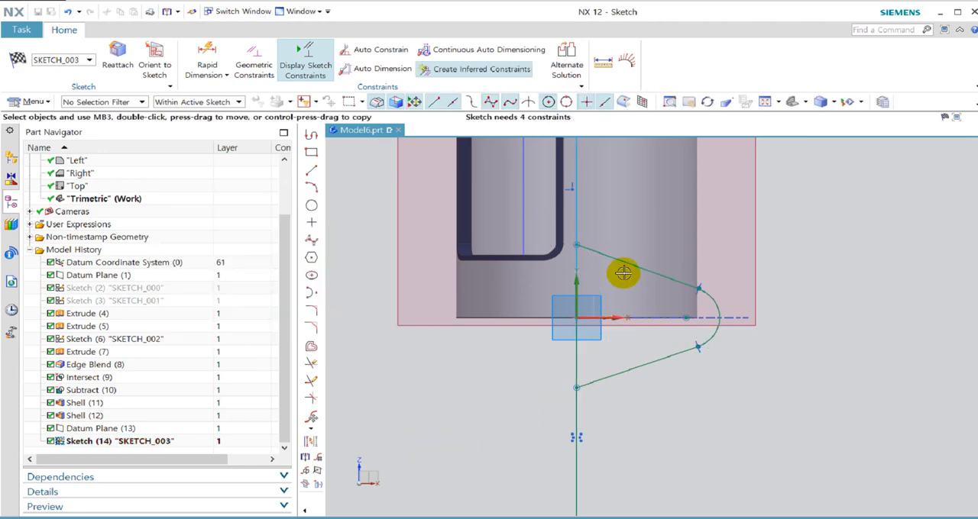
Make the upper and lower sloping lines symmetric, using the sketch's horizontal axis as the centreline.
{"action": "left_click", "coordinate": [306, 458]}
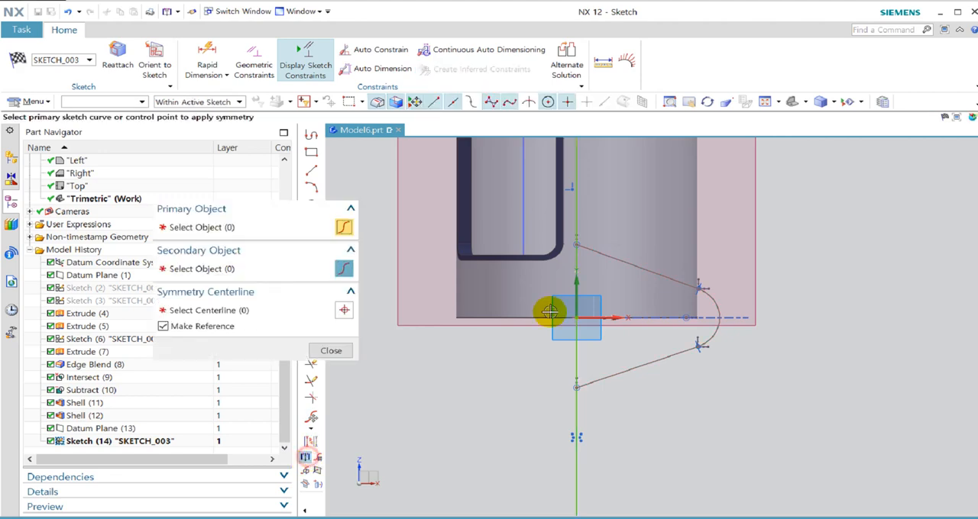
{"action": "left_click", "coordinate": [591, 251]}
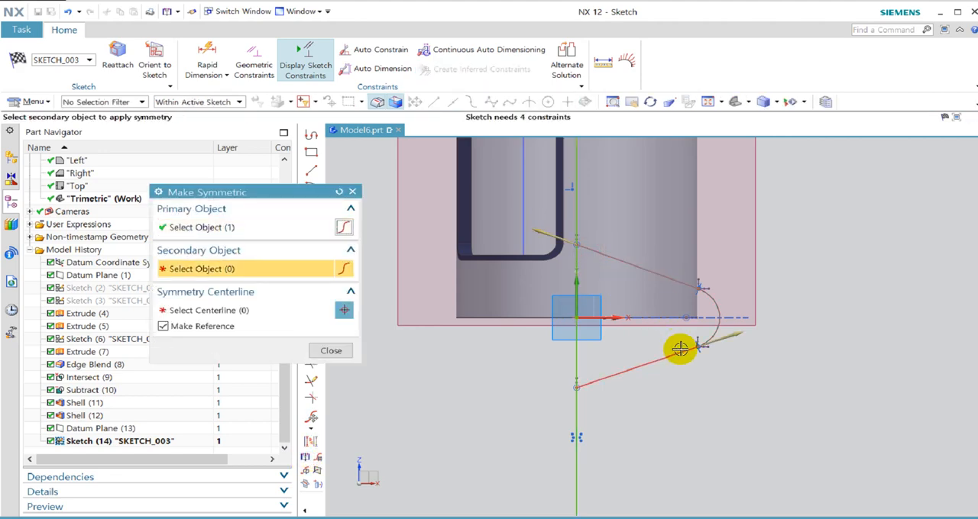
{"action": "left_click", "coordinate": [589, 386]}
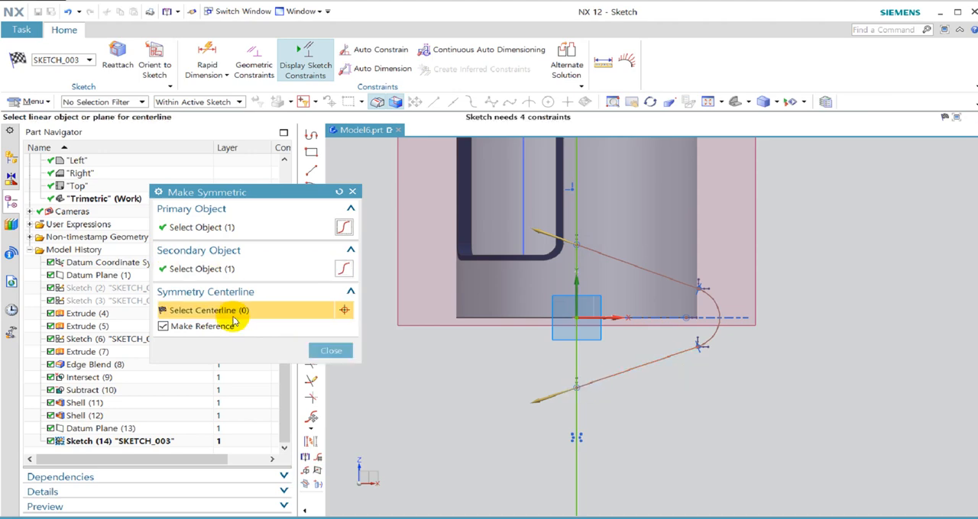
{"action": "left_click", "coordinate": [613, 319]}
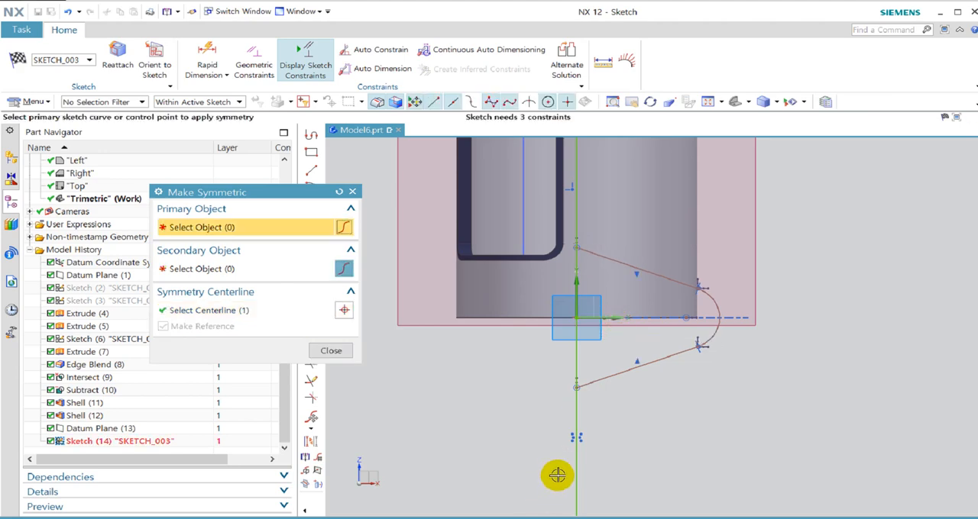
Dimension the vertical distance between the two sloping lines' start points on the vertical line and set it to 41 mm.
{"action": "middle_click", "coordinate": [558, 475]}
{"action": "key", "text": "d"}
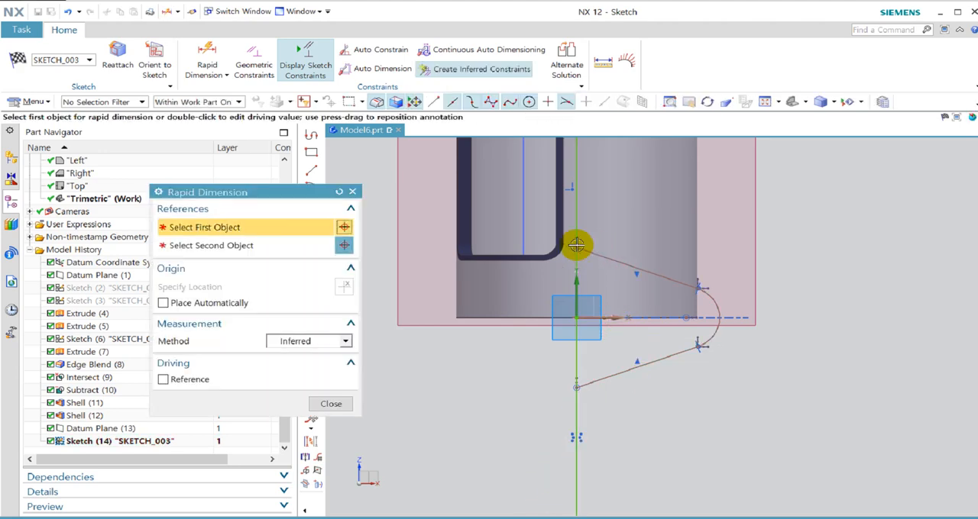
{"action": "left_click", "coordinate": [576, 246]}
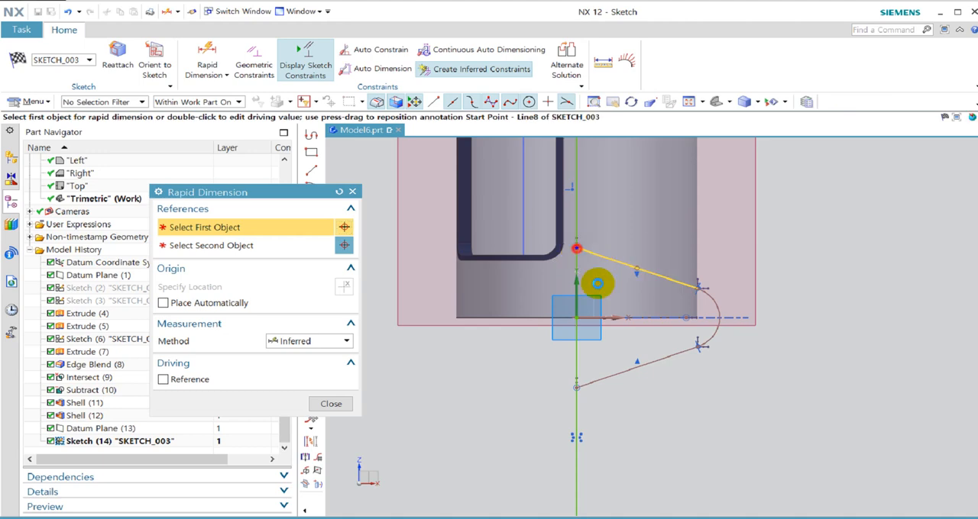
{"action": "left_click", "coordinate": [579, 388]}
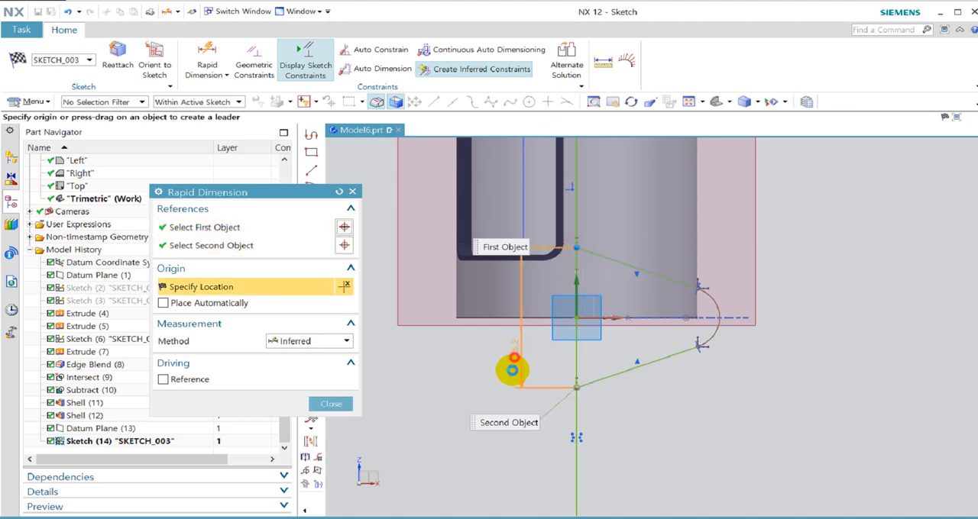
{"action": "left_click", "coordinate": [512, 370]}
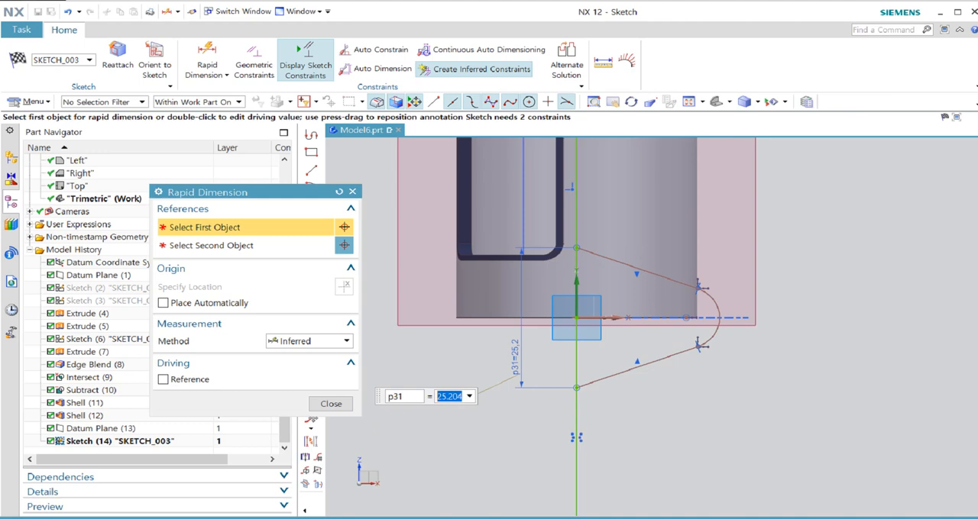
{"action": "key", "text": "Return"}
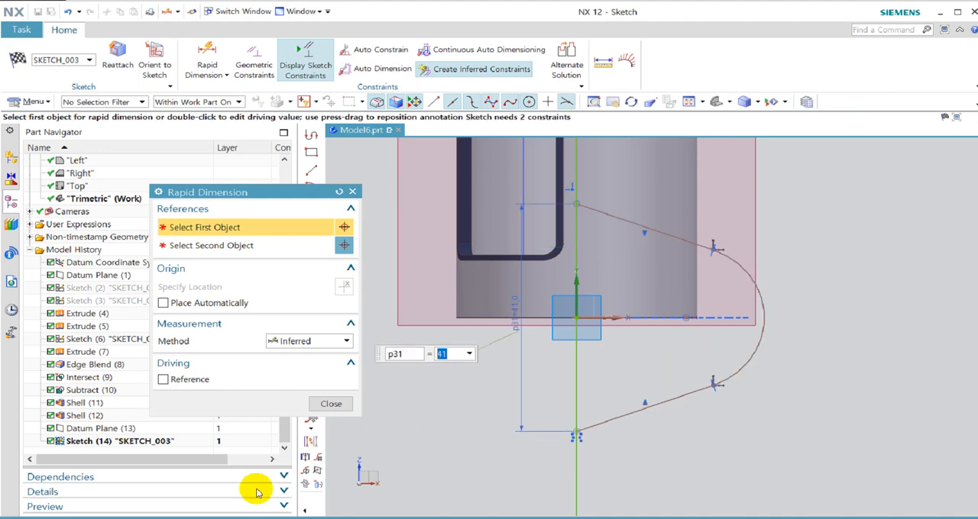
Add a radius dimension to the side arm's end arc and set it to 13 mm.
{"action": "left_click", "coordinate": [750, 359]}
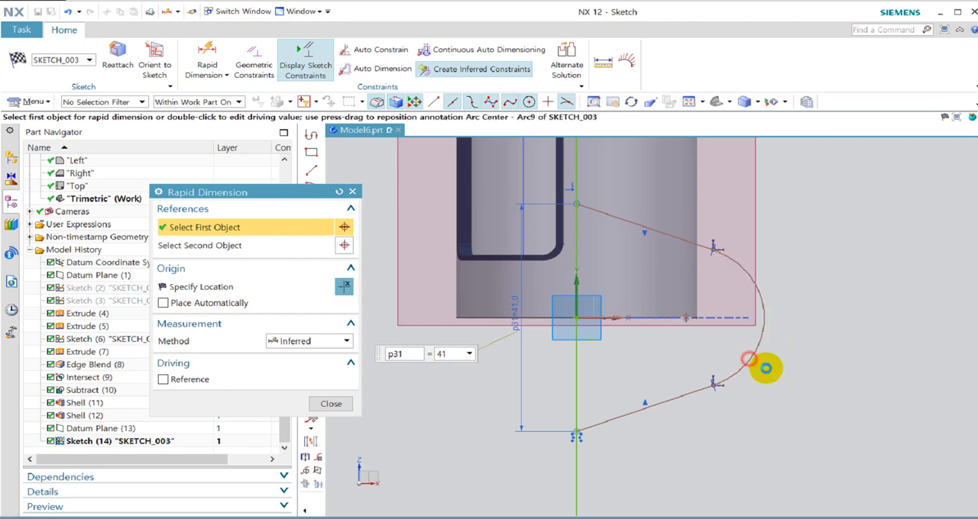
{"action": "left_click", "coordinate": [807, 369]}
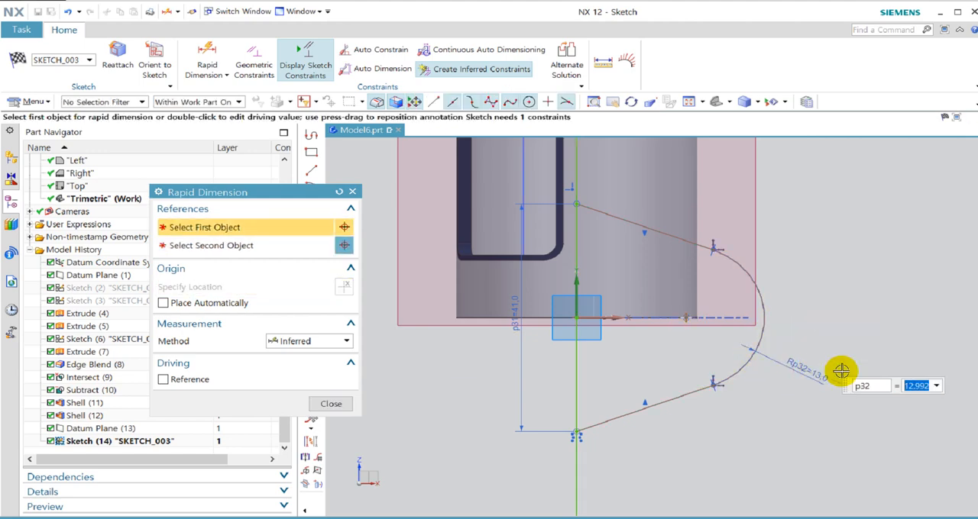
{"action": "type", "text": "13"}
{"action": "left_click", "coordinate": [841, 370]}
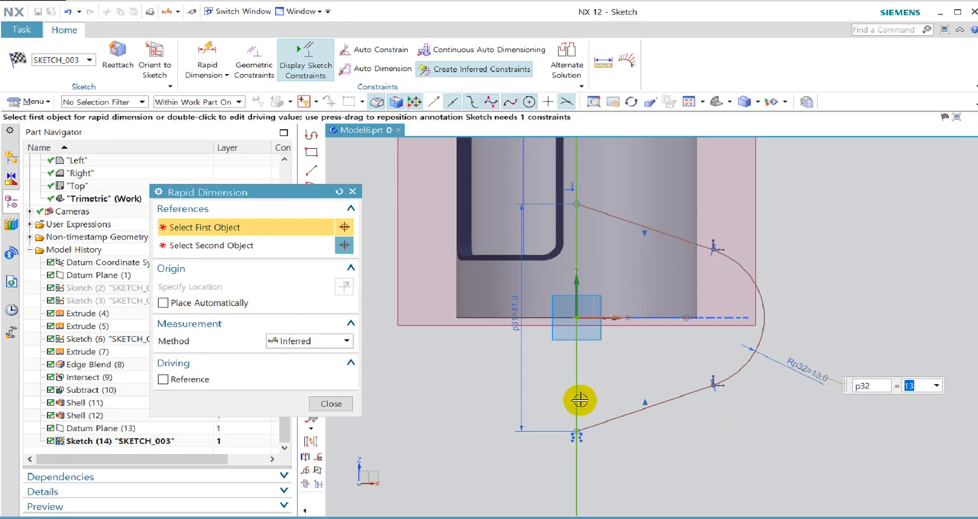
Dimension the horizontal distance from the vertical line to the end arc's centre and set it to 38 mm.
{"action": "left_click", "coordinate": [692, 317]}
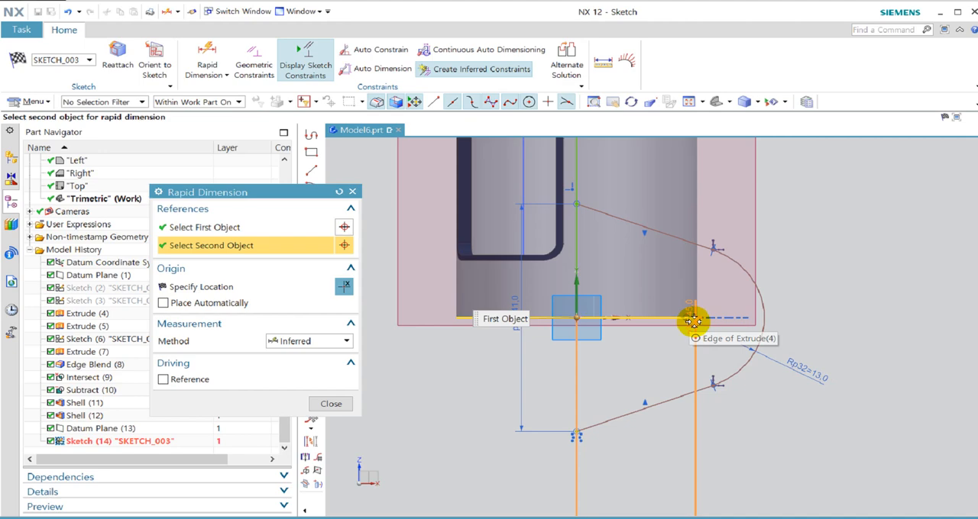
{"action": "left_click", "coordinate": [754, 279]}
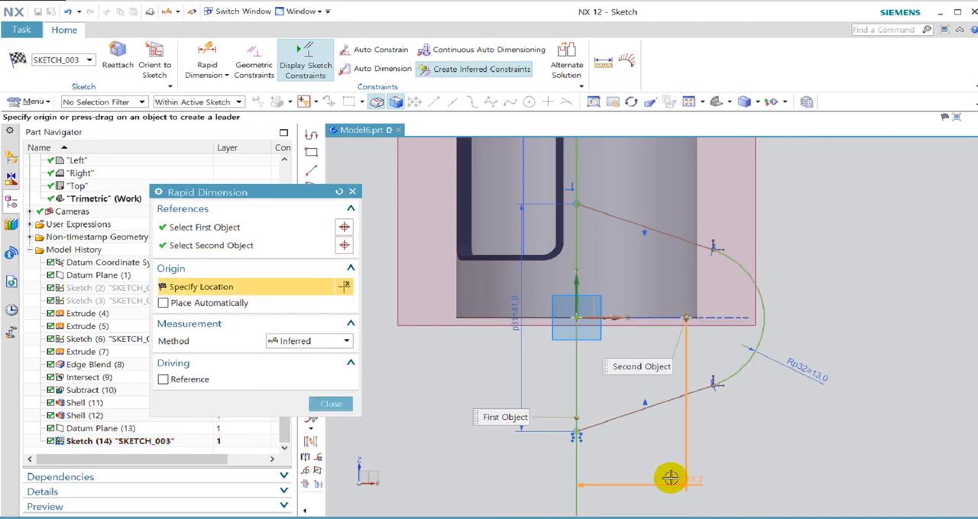
{"action": "left_click", "coordinate": [666, 476]}
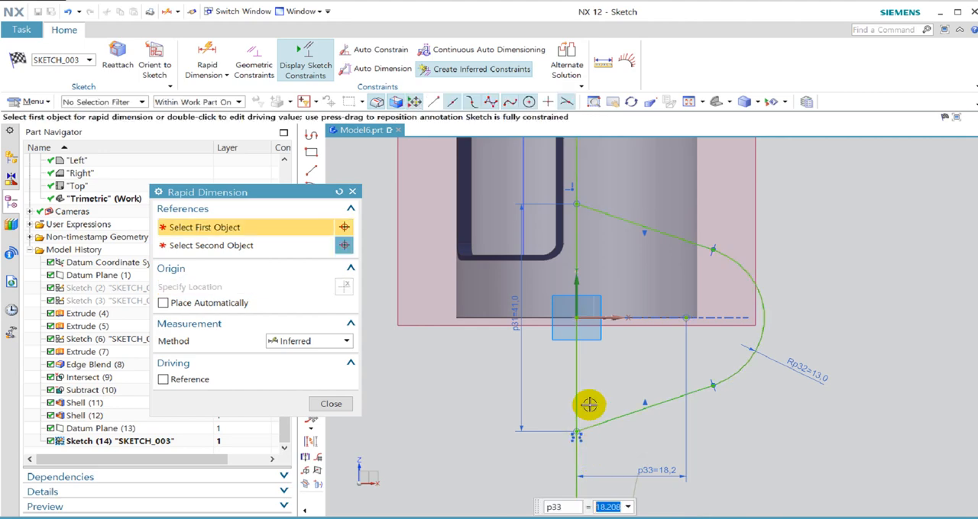
{"action": "type", "text": "38"}
{"action": "key", "text": "Return"}
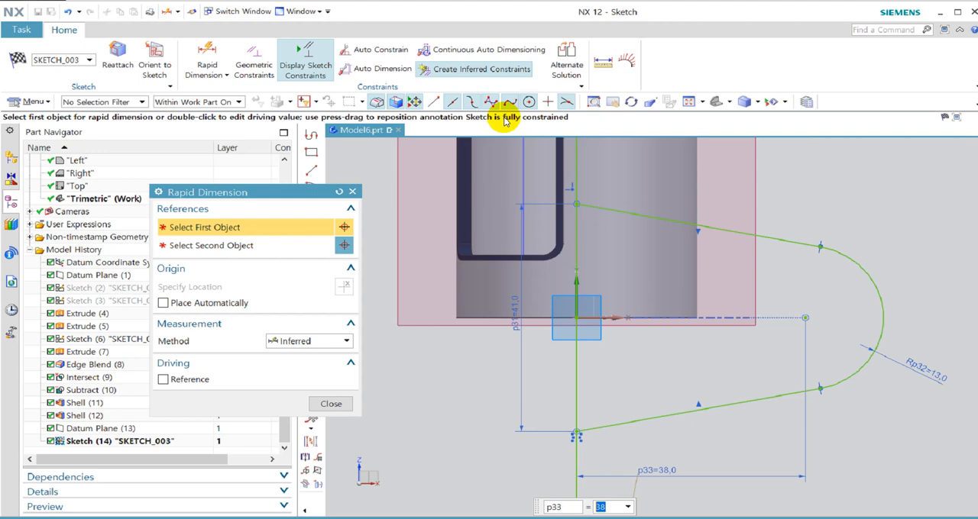
{"action": "scroll", "coordinate": [598, 267], "scroll_direction": "down", "scroll_amount": 2}
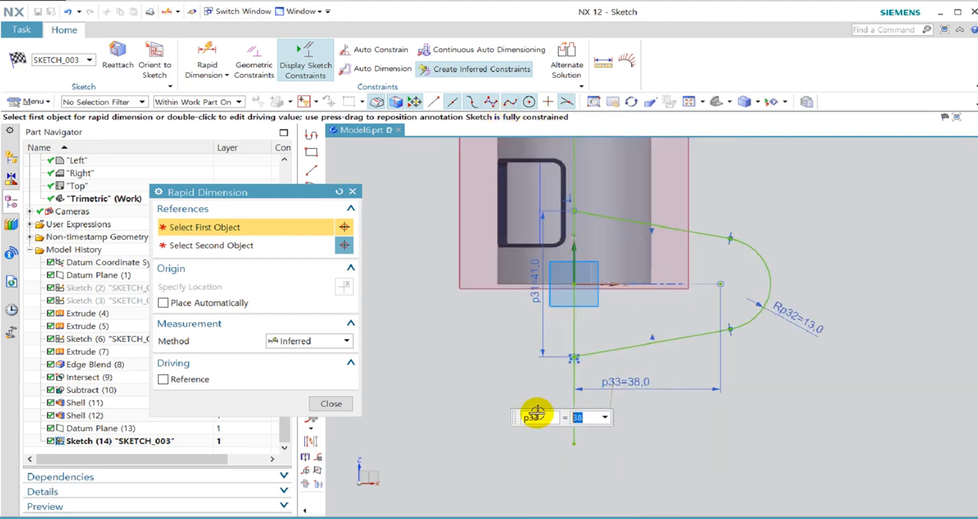
{"action": "left_click", "coordinate": [321, 416]}
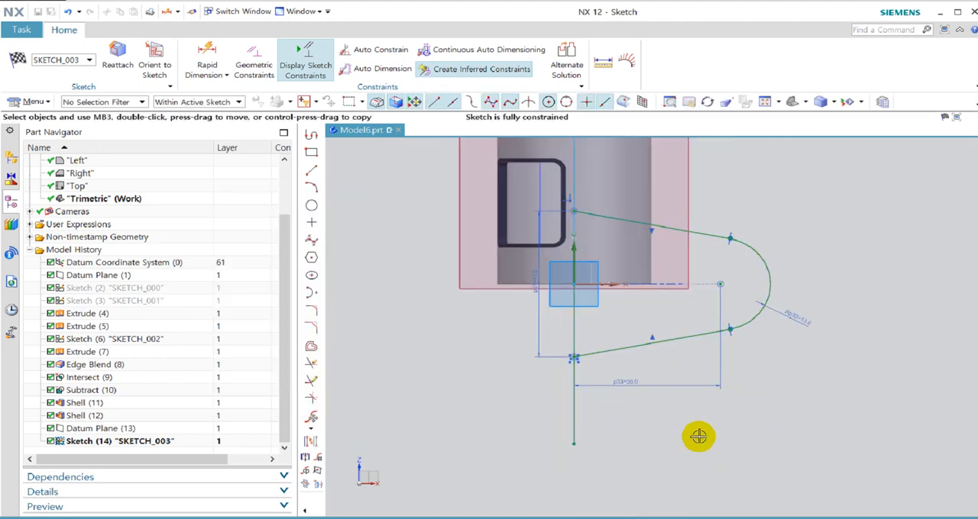
Draw a circle about 12.4 mm in diameter, centred on the end arc's centre point.
{"action": "scroll", "coordinate": [757, 375], "scroll_direction": "down", "scroll_amount": 2}
{"action": "scroll", "coordinate": [794, 340], "scroll_direction": "up", "scroll_amount": 2}
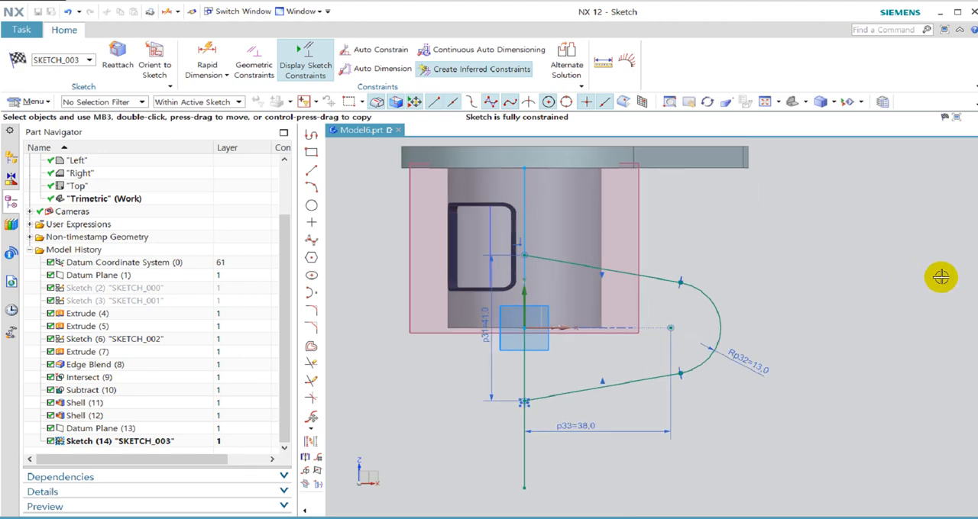
{"action": "left_click", "coordinate": [311, 205]}
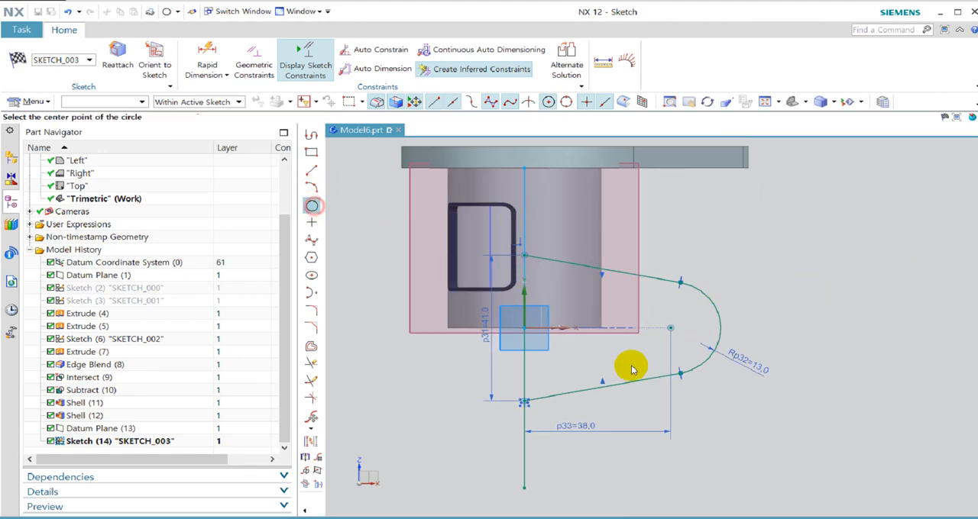
{"action": "left_click", "coordinate": [670, 328]}
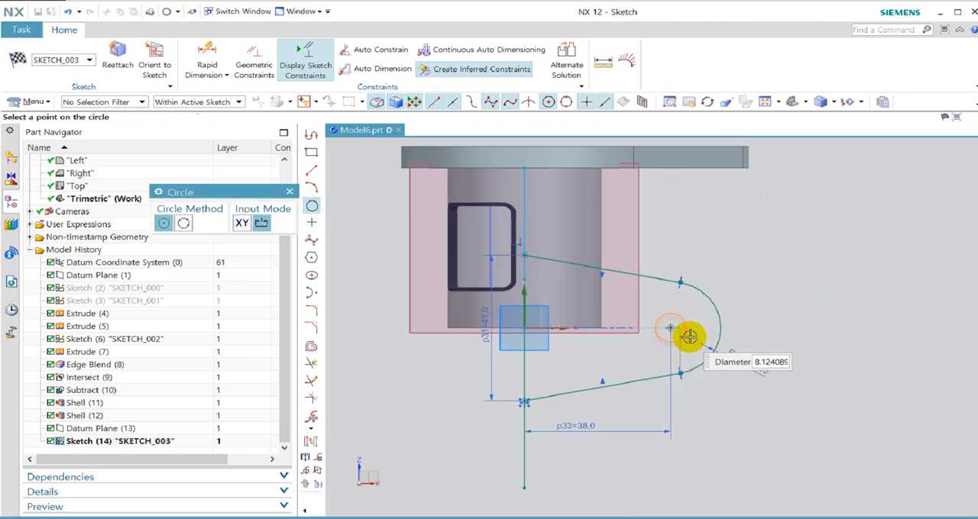
{"action": "left_click", "coordinate": [688, 341]}
{"action": "key", "text": "Escape"}
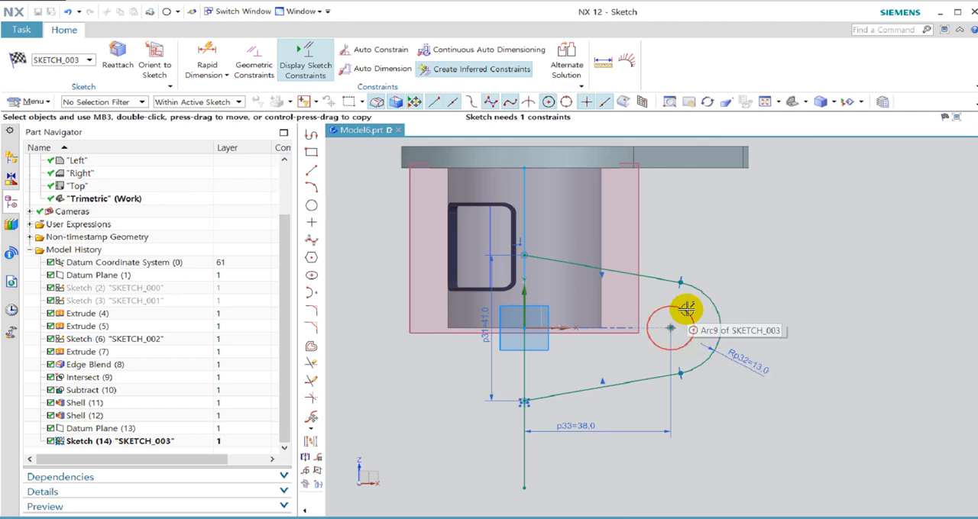
Add a diameter dimension to the circle, place it outside the profile and set it to 11 mm.
{"action": "left_click", "coordinate": [687, 309]}
{"action": "left_click", "coordinate": [831, 291]}
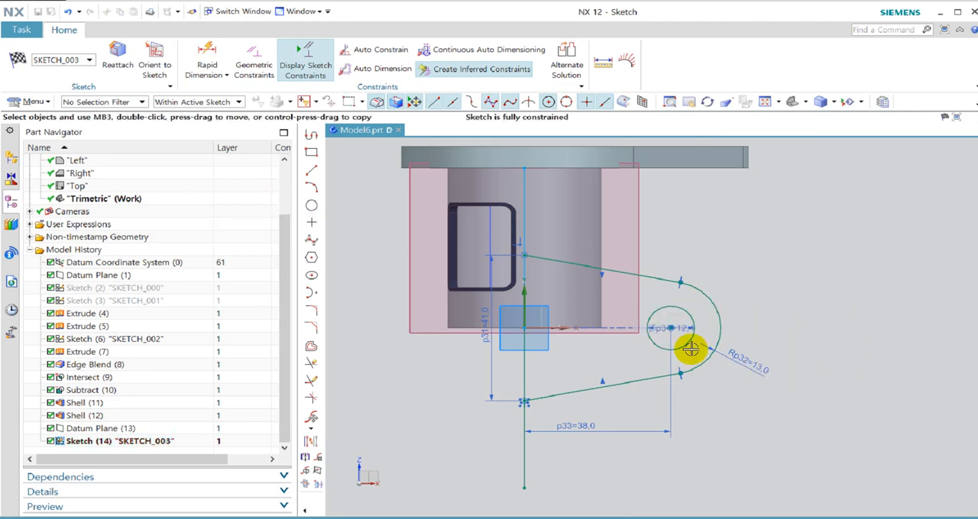
{"action": "left_click_drag", "start_coordinate": [658, 329], "coordinate": [776, 262]}
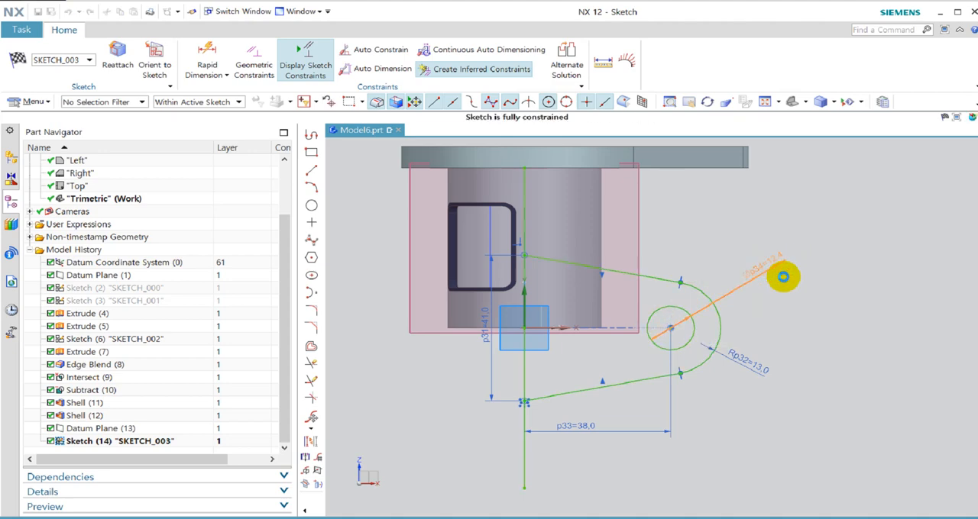
{"action": "double_click", "coordinate": [777, 269]}
{"action": "type", "text": "11"}
{"action": "key", "text": "Return"}
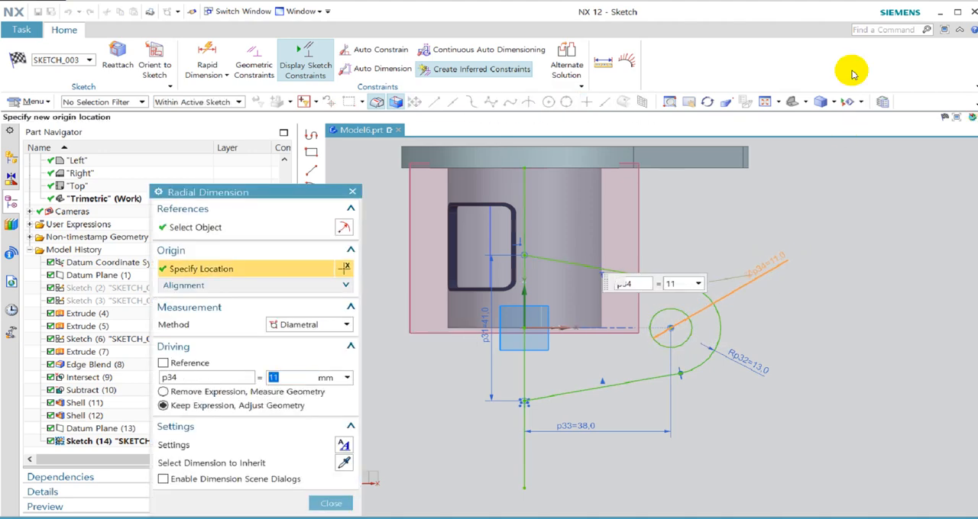
{"action": "middle_click", "coordinate": [582, 313]}
After checking View B-B in the PDF drawing, sketch a three-line inner cutout profile starting and ending on the vertical line, with a 13 mm vertical middle line.
{"action": "scroll", "coordinate": [563, 303], "scroll_direction": "up", "scroll_amount": 2}
{"action": "scroll", "coordinate": [562, 303], "scroll_direction": "up", "scroll_amount": 1}
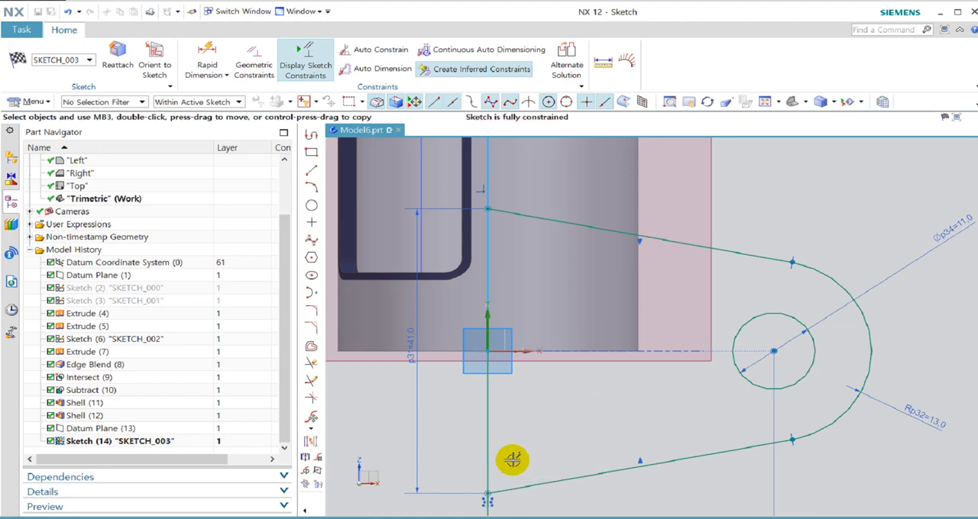
{"action": "key", "text": "alt+Tab"}
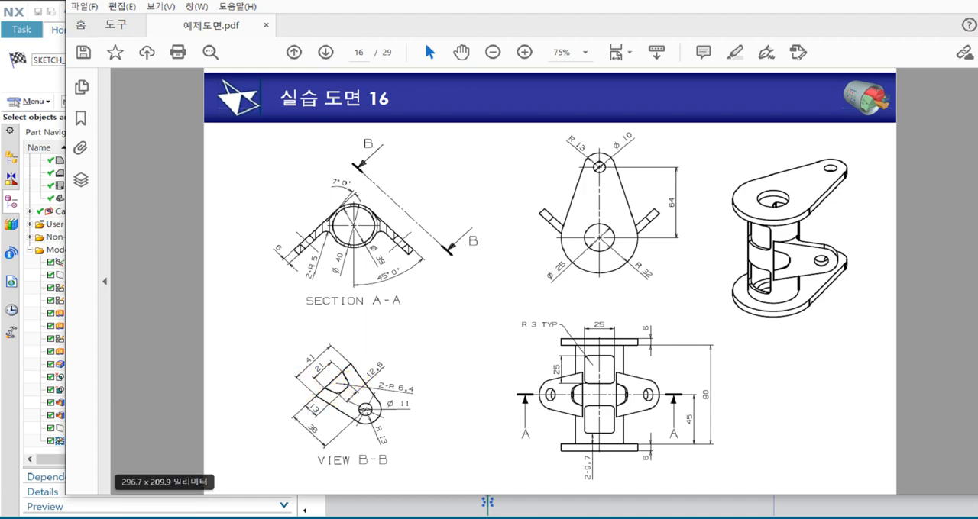
{"action": "key", "text": "alt+Tab"}
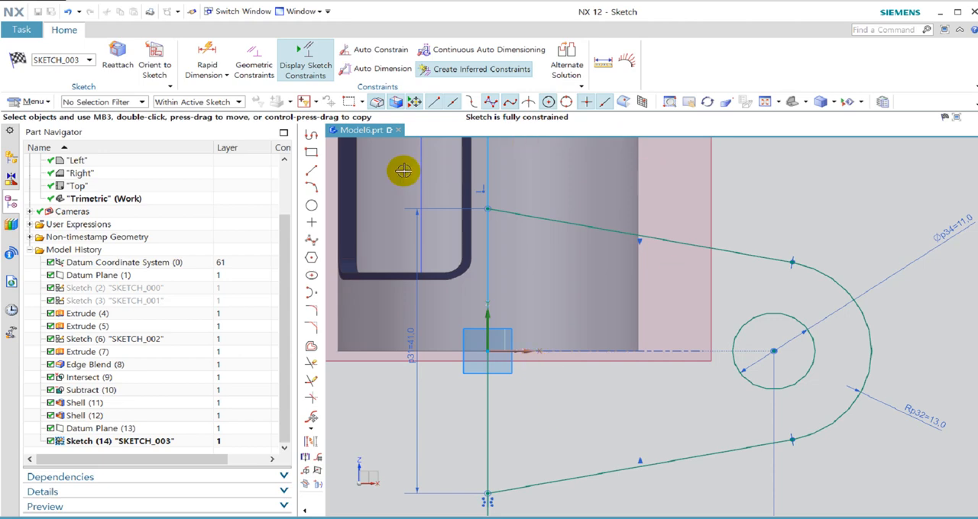
{"action": "left_click", "coordinate": [310, 138]}
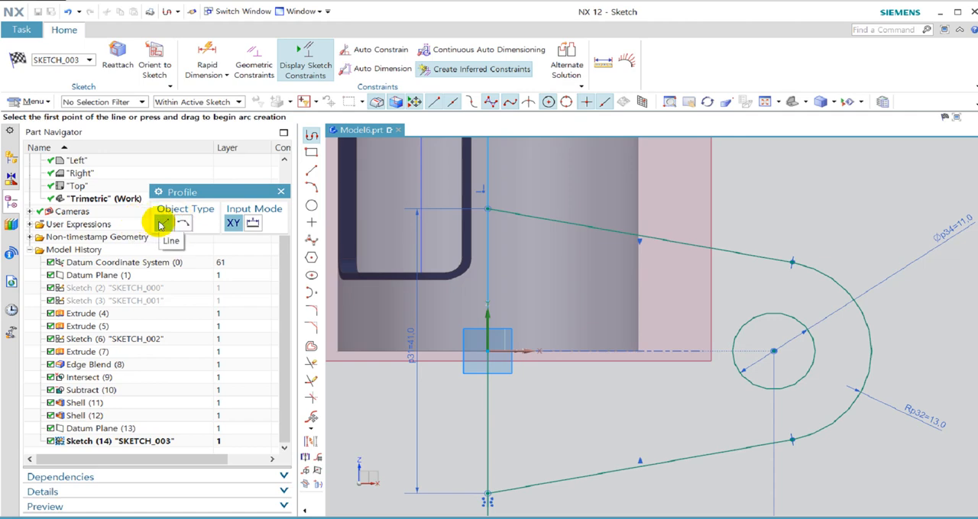
{"action": "left_click", "coordinate": [487, 274]}
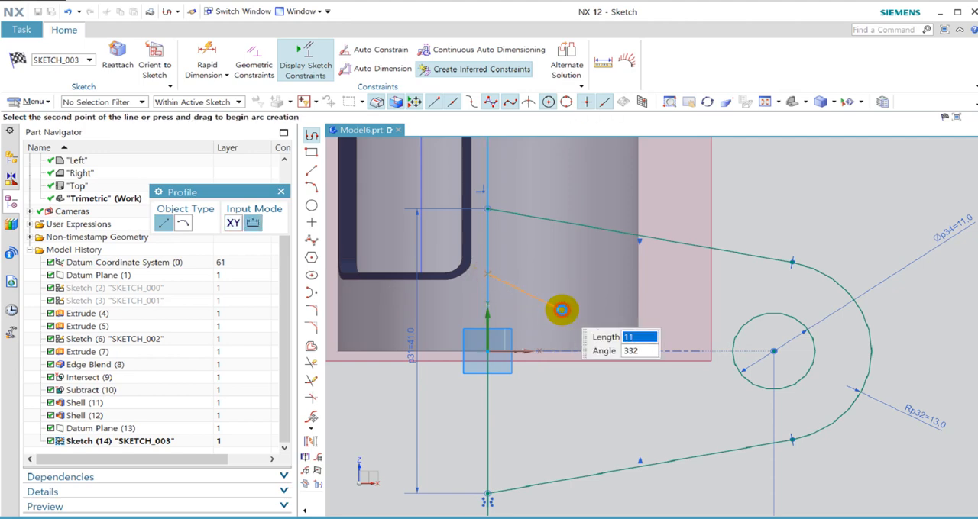
{"action": "left_click", "coordinate": [561, 309]}
{"action": "left_click", "coordinate": [560, 401]}
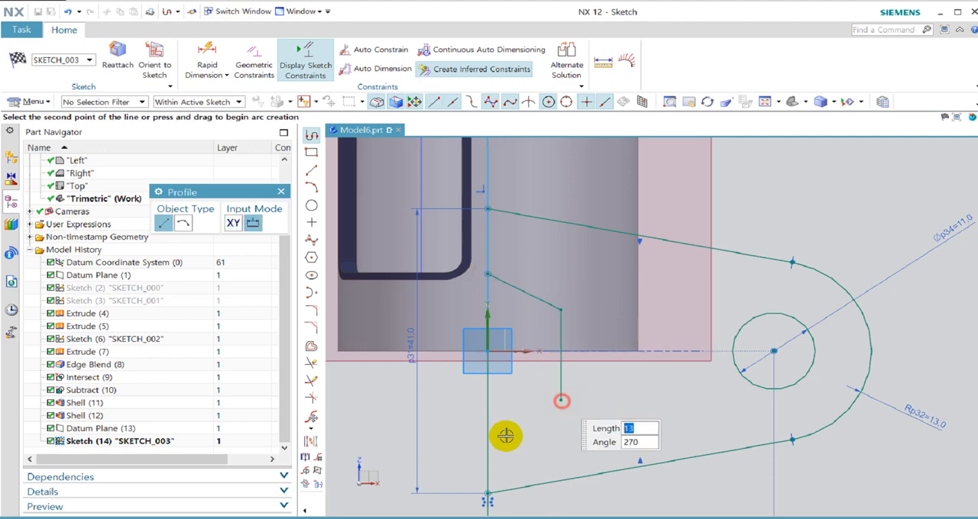
{"action": "left_click", "coordinate": [488, 448]}
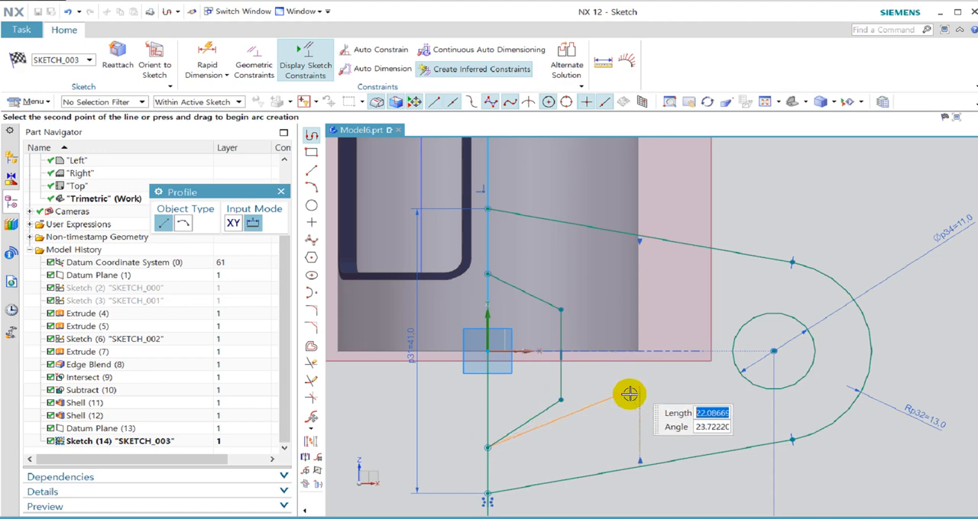
{"action": "middle_click_drag", "start_coordinate": [629, 395], "coordinate": [618, 393]}
{"action": "left_click", "coordinate": [281, 191]}
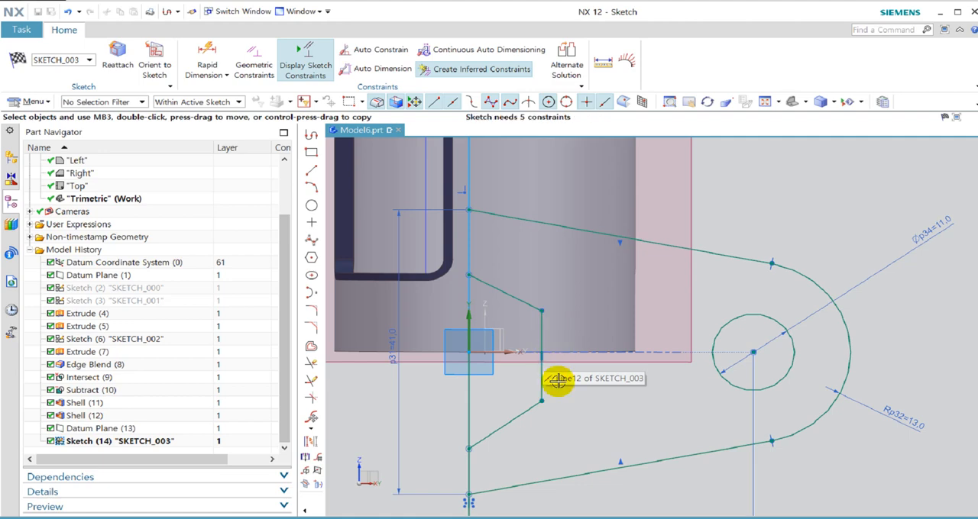
Make the cutout's upper and lower sloping lines symmetric, using the sketch's horizontal axis as the centreline.
{"action": "mouse_move", "coordinate": [595, 379]}
{"action": "left_mouse_down"}
{"action": "mouse_move", "coordinate": [555, 346]}
{"action": "mouse_move", "coordinate": [520, 362]}
{"action": "left_mouse_up"}
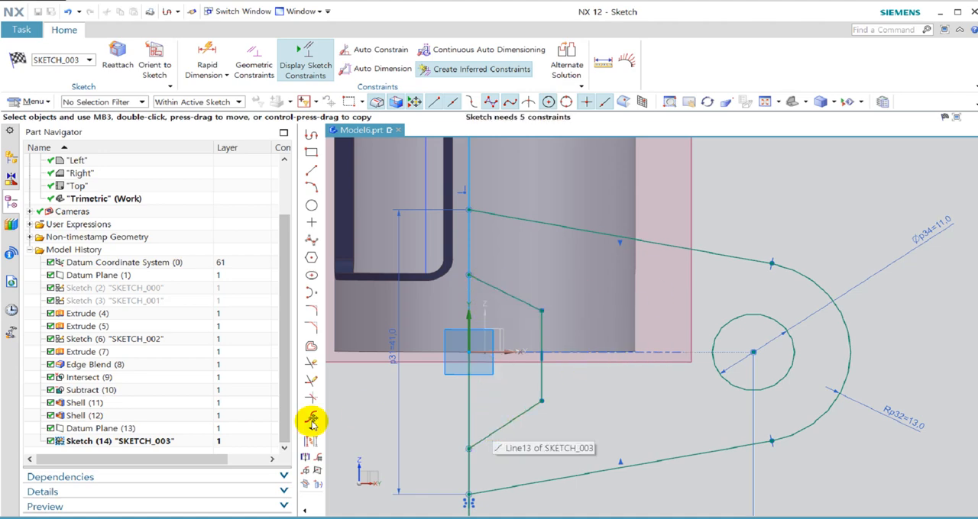
{"action": "left_click", "coordinate": [310, 443]}
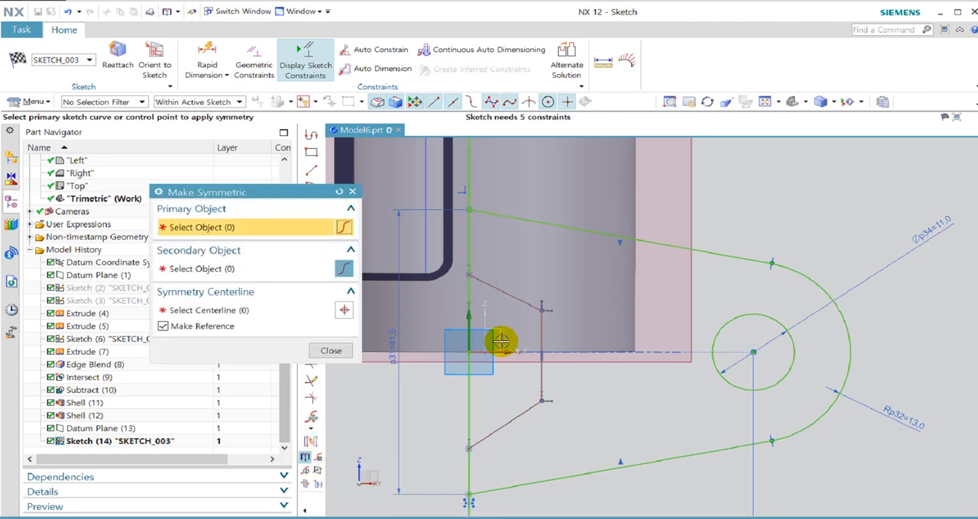
{"action": "left_click", "coordinate": [486, 284]}
{"action": "left_click", "coordinate": [482, 433]}
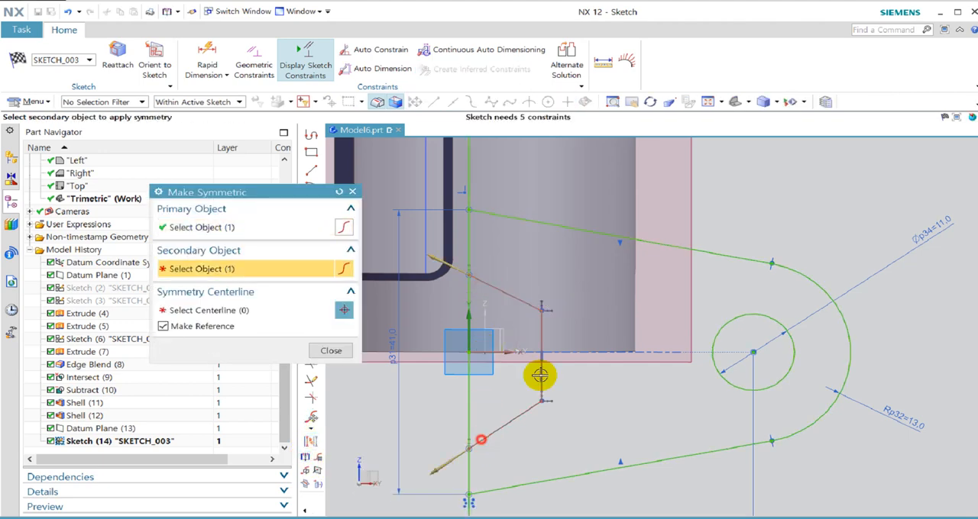
{"action": "left_click", "coordinate": [503, 355]}
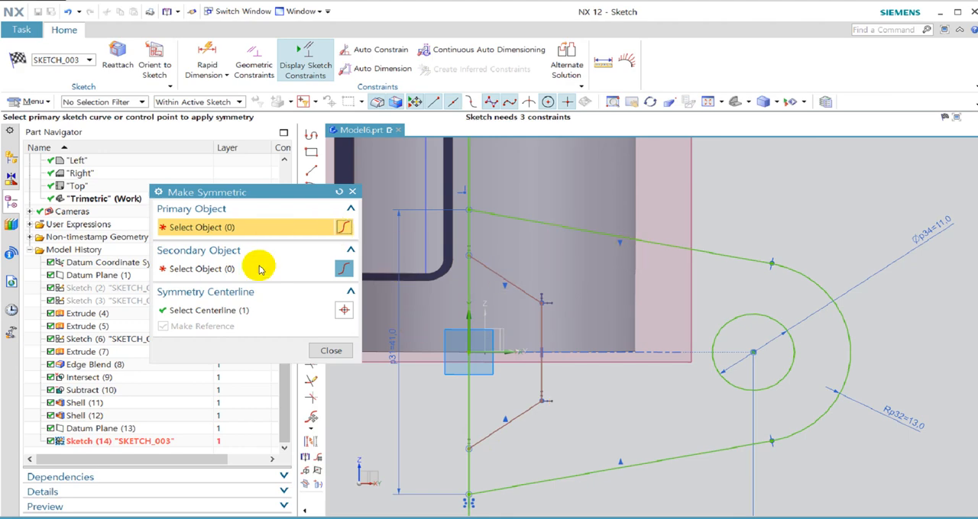
{"action": "left_click", "coordinate": [352, 192]}
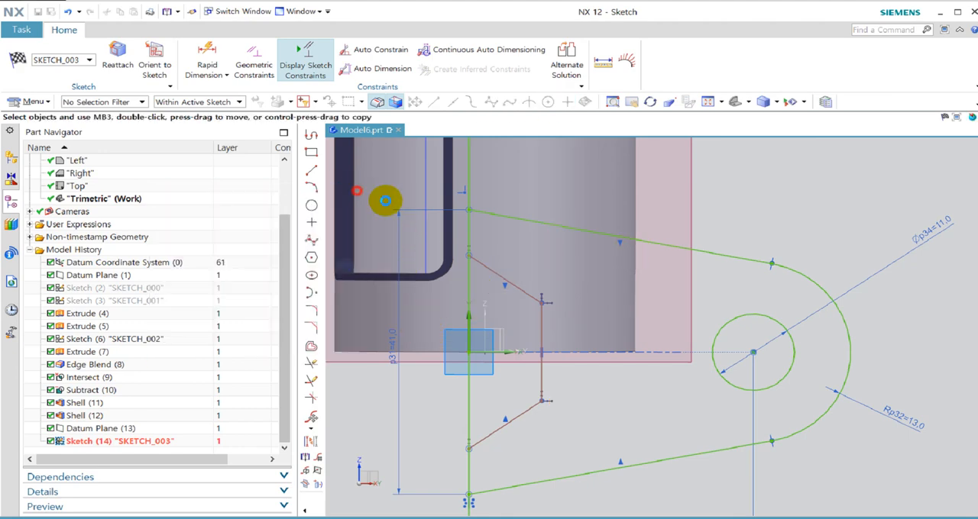
After checking View B-B in the PDF drawing, dimension the cutout's open side between its two endpoints on the vertical line and set it to 21 mm.
{"action": "key", "text": "alt+Tab"}
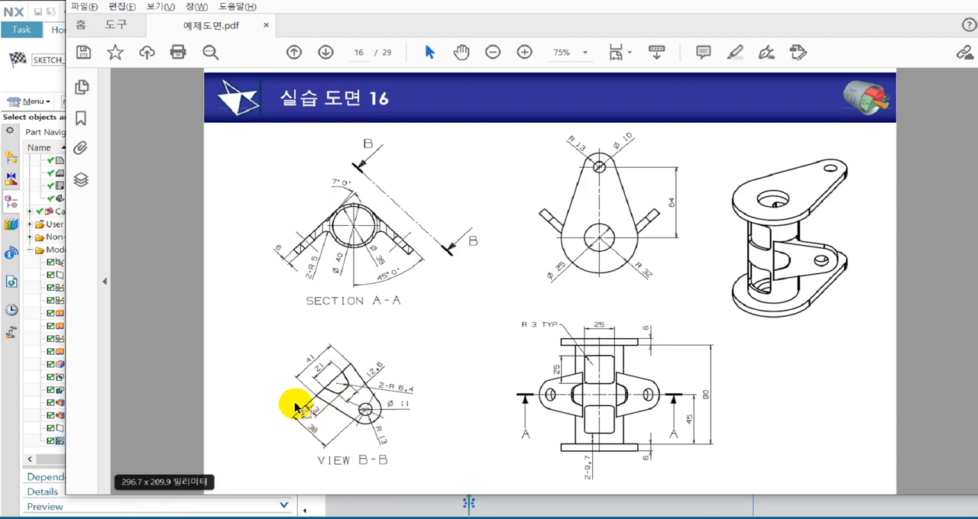
{"action": "left_click", "coordinate": [39, 76]}
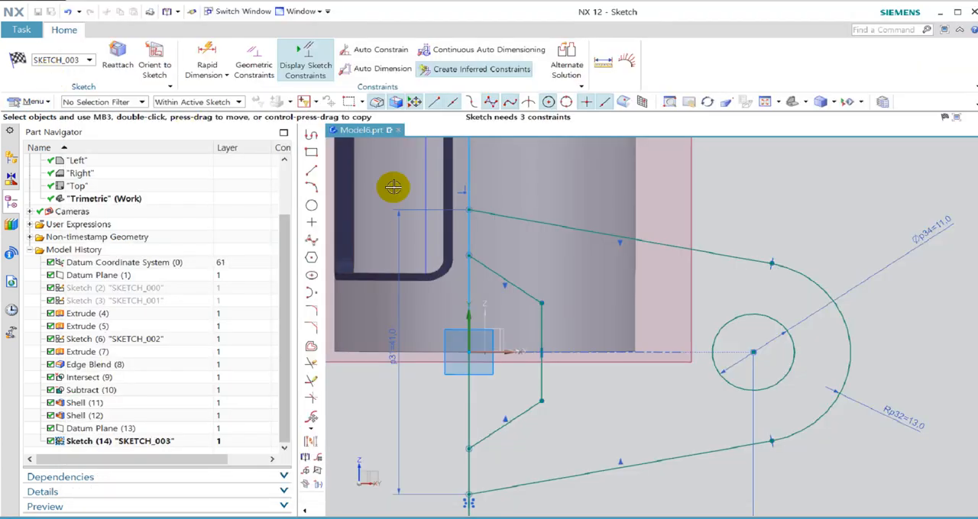
{"action": "key", "text": "d"}
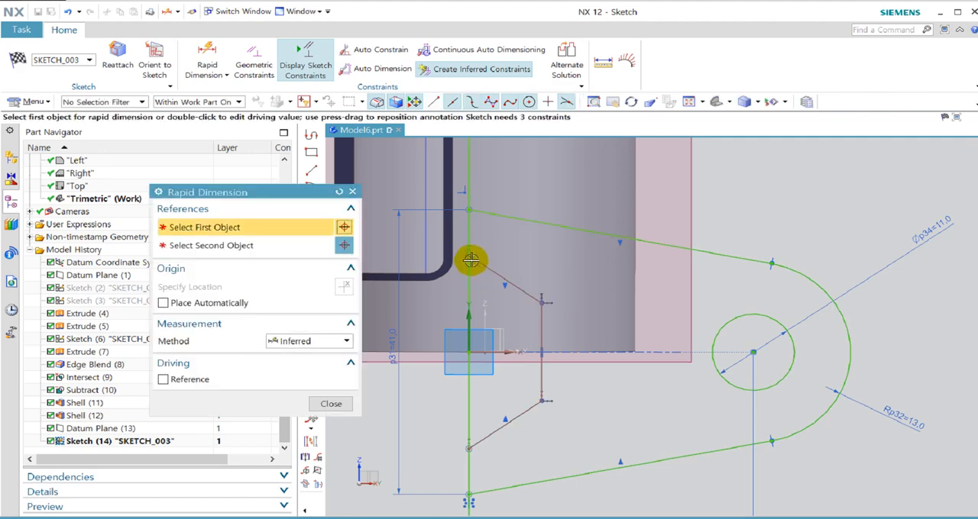
{"action": "left_click", "coordinate": [466, 257]}
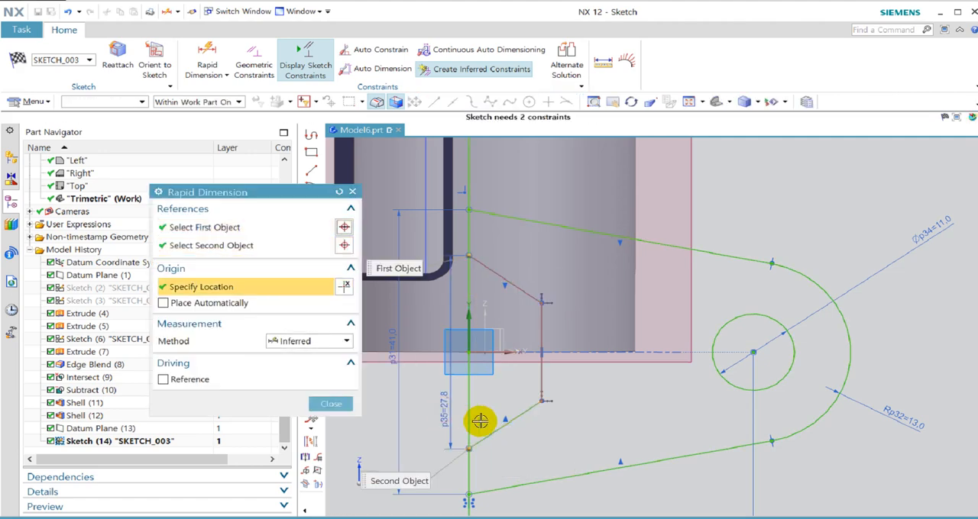
{"action": "left_click", "coordinate": [479, 420]}
{"action": "type", "text": "21"}
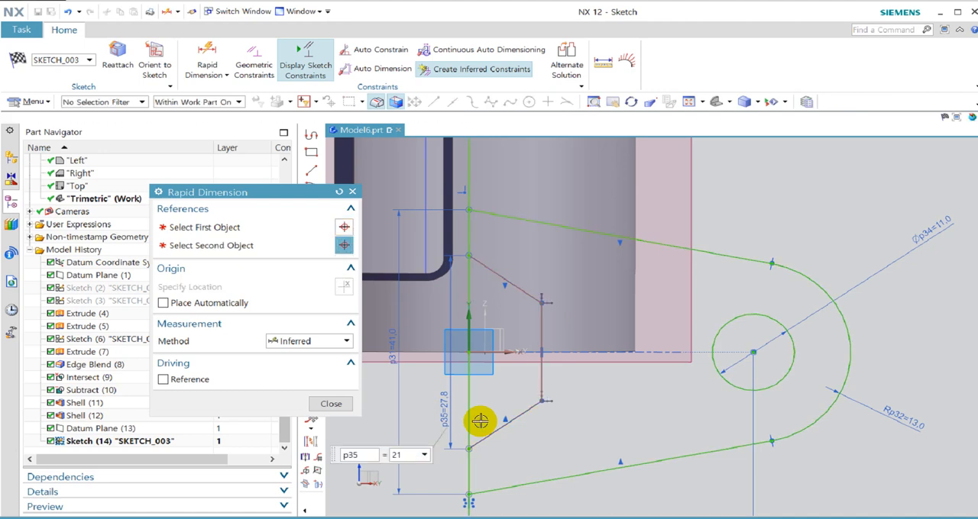
{"action": "key", "text": "Return"}
Add a horizontal dimension from the long vertical line to the cutout's inner vertical line and set it to 13 mm.
{"action": "left_click", "coordinate": [469, 390]}
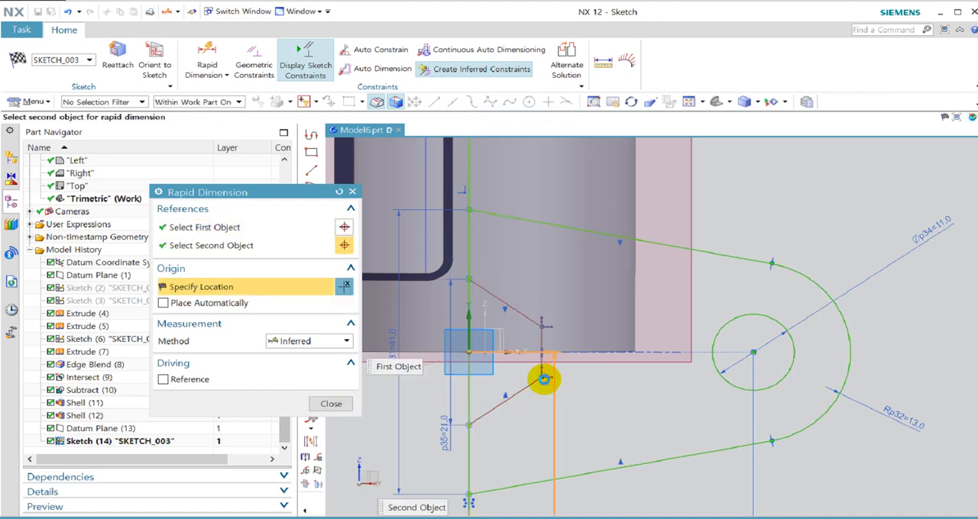
{"action": "left_click", "coordinate": [543, 378]}
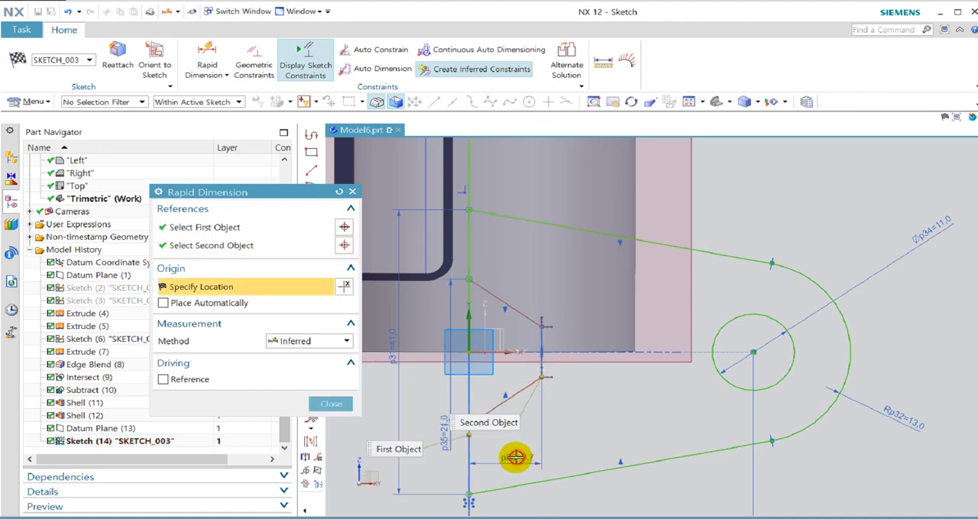
{"action": "left_click", "coordinate": [519, 458]}
{"action": "type", "text": "13"}
{"action": "key", "text": "Return"}
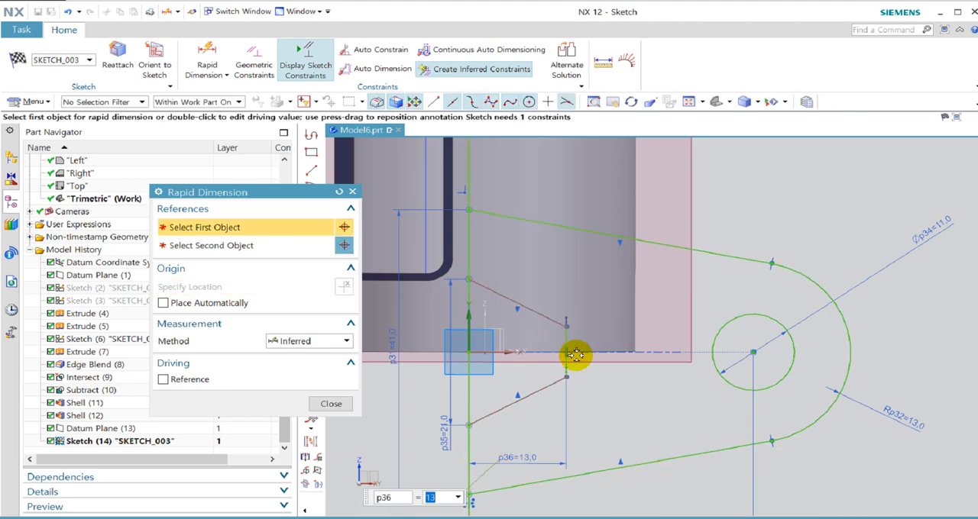
After rechecking View B-B in the PDF drawing, dimension the length of the cutout's inner vertical line and set it to 12.6 mm.
{"action": "key", "text": "alt+Tab"}
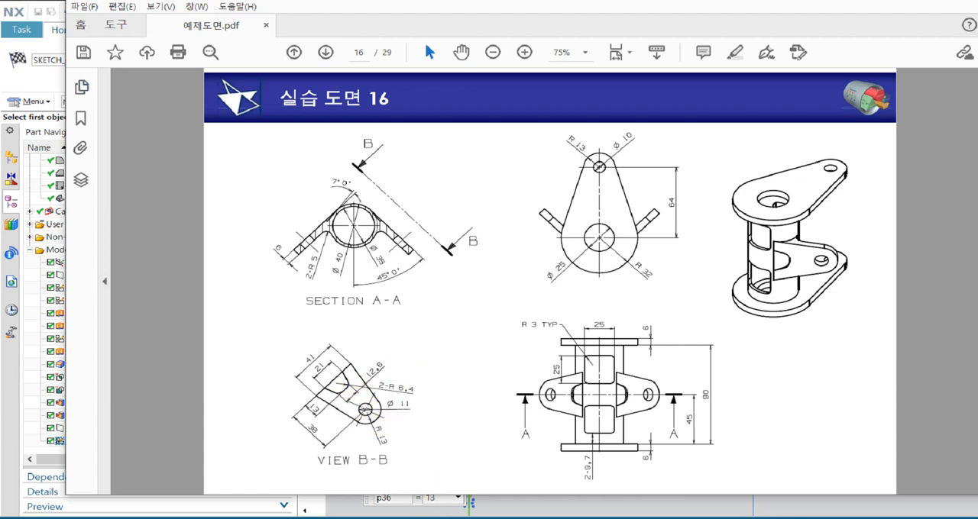
{"action": "key", "text": "alt+Tab"}
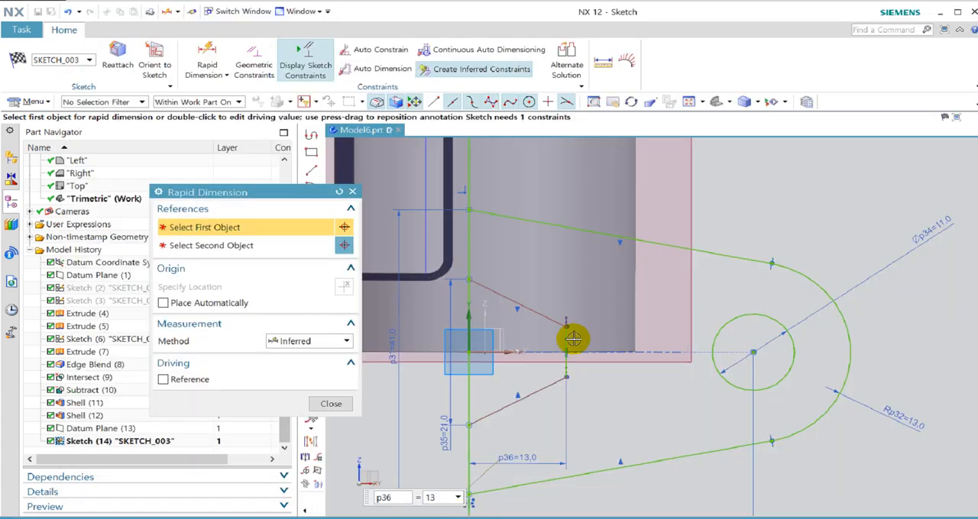
{"action": "left_click", "coordinate": [568, 340]}
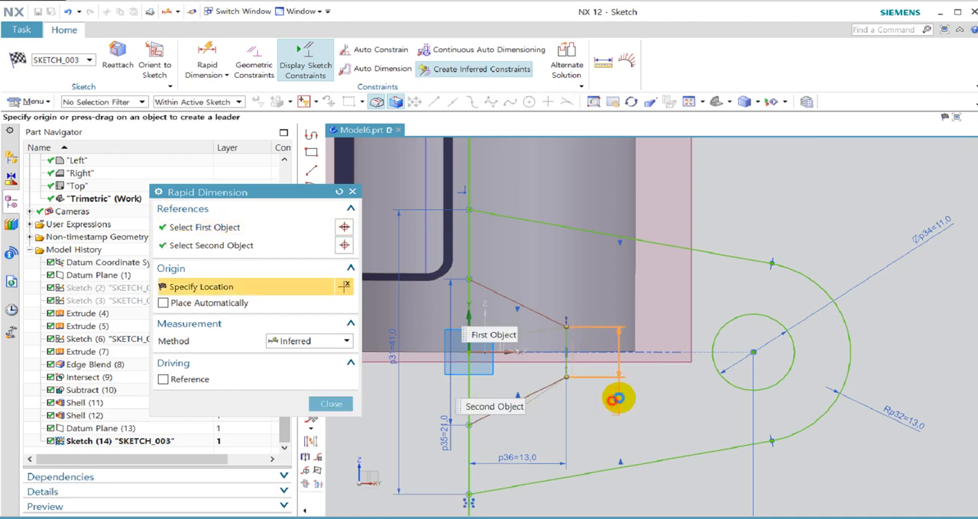
{"action": "left_click", "coordinate": [620, 395]}
{"action": "type", "text": "12.6"}
{"action": "key", "text": "Return"}
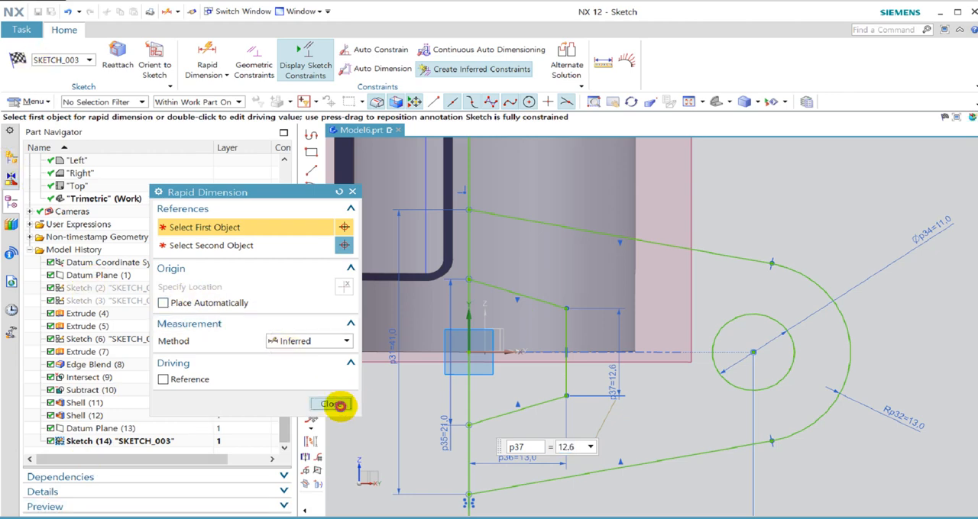
{"action": "left_click", "coordinate": [334, 405]}
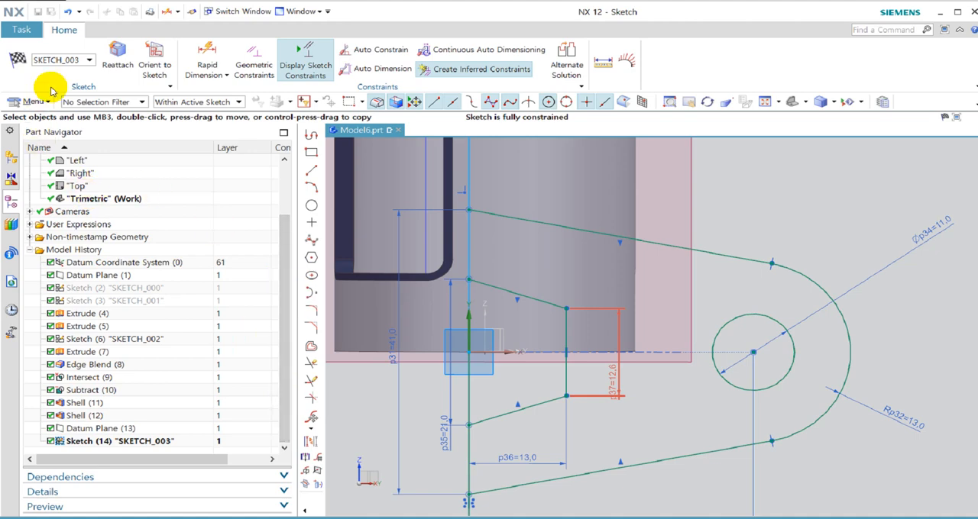
Finish the side arm sketch, check it against the model and switch to the PDF exercise drawing for reference.
{"action": "left_click", "coordinate": [24, 63]}
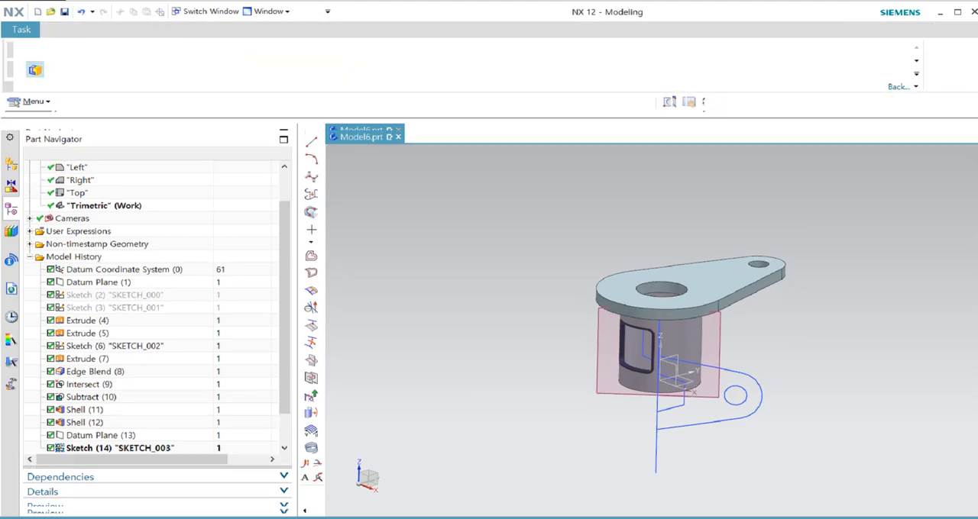
{"action": "scroll", "coordinate": [747, 454], "scroll_direction": "up", "scroll_amount": 3}
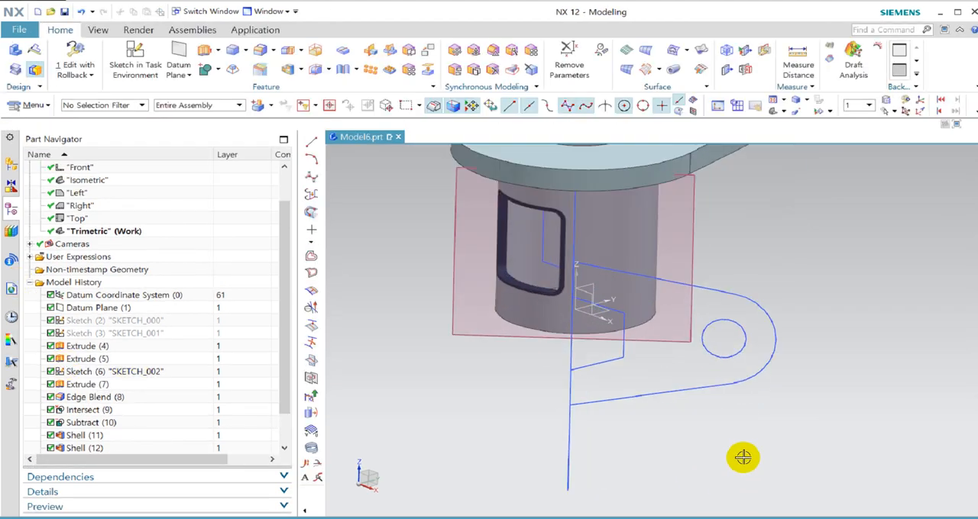
{"action": "scroll", "coordinate": [637, 445], "scroll_direction": "down", "scroll_amount": 1}
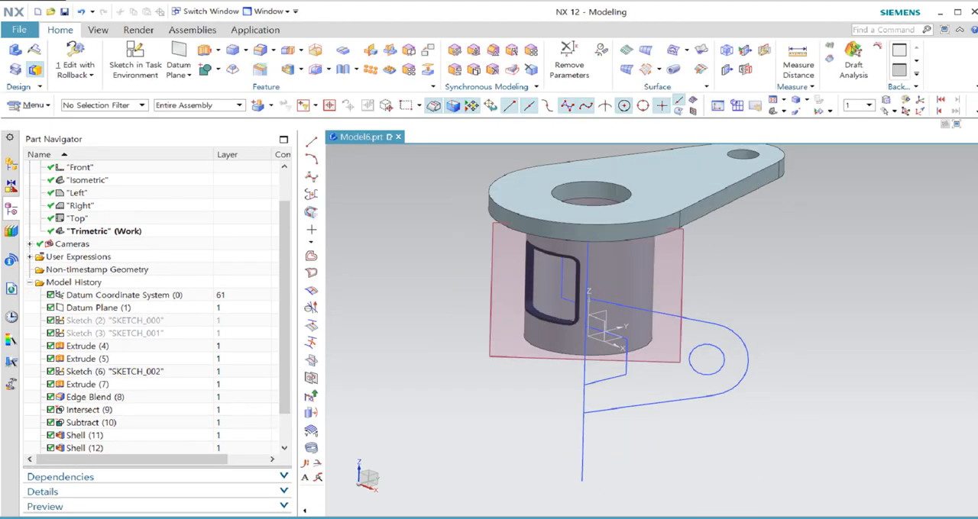
{"action": "key", "text": "alt+Tab"}
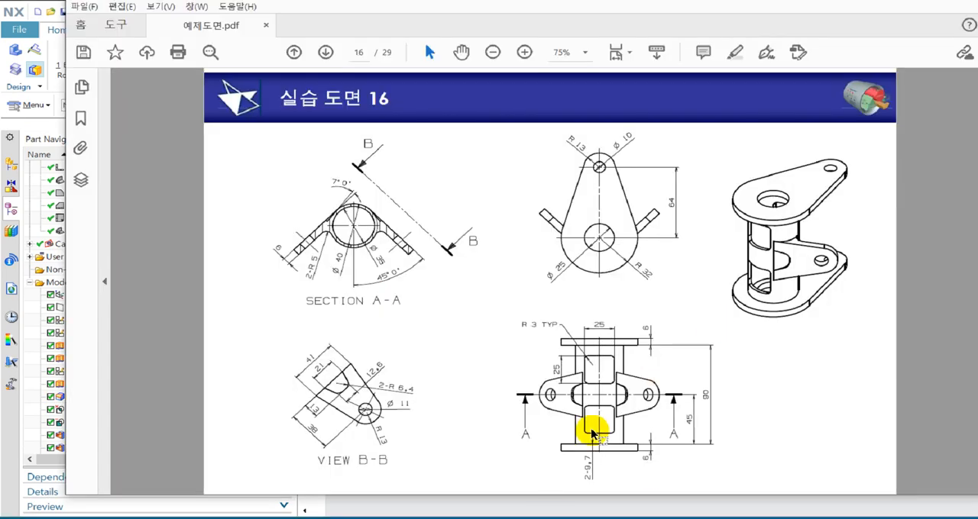
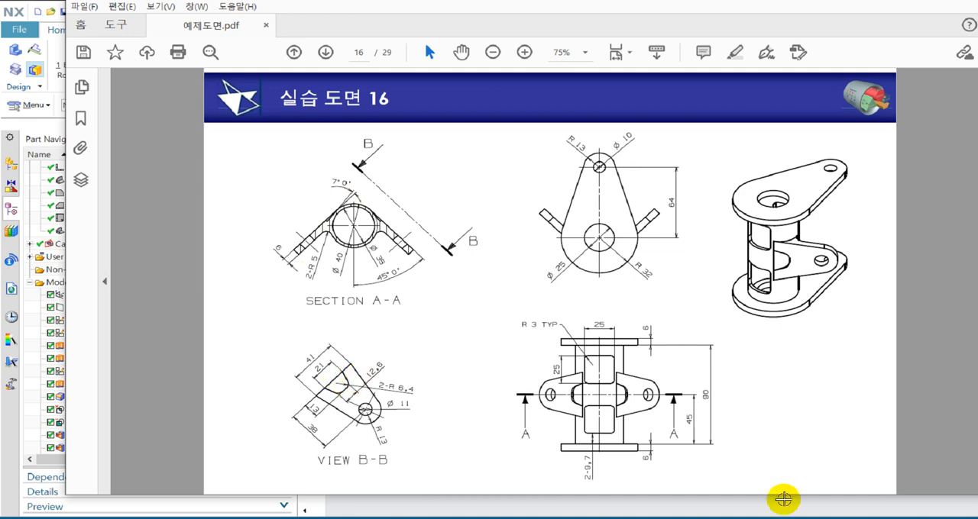
Switch back to NX and start a Mirror Geometry with only the flanged cylinder's solid body selected as the geometry to mirror.
{"action": "left_click", "coordinate": [13, 383]}
{"action": "scroll", "coordinate": [578, 371], "scroll_direction": "down", "scroll_amount": 3}
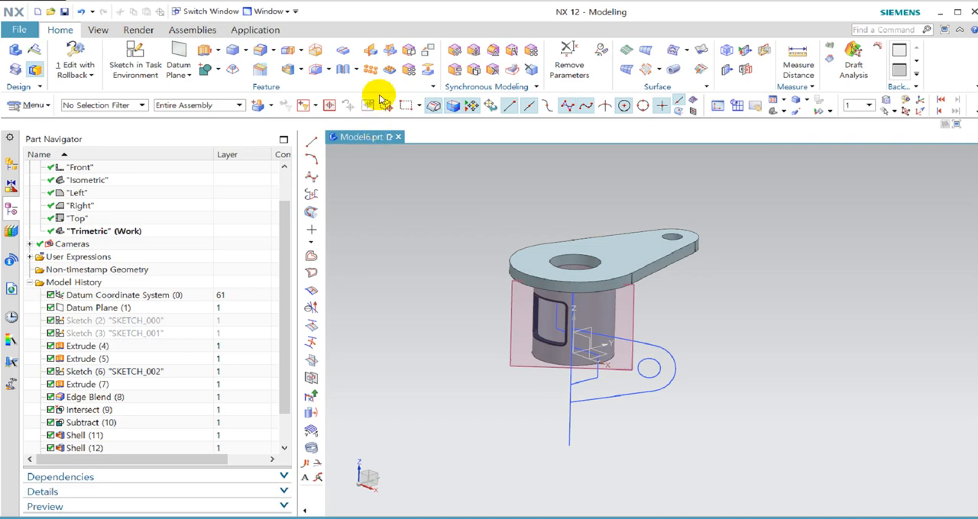
{"action": "left_click", "coordinate": [369, 52]}
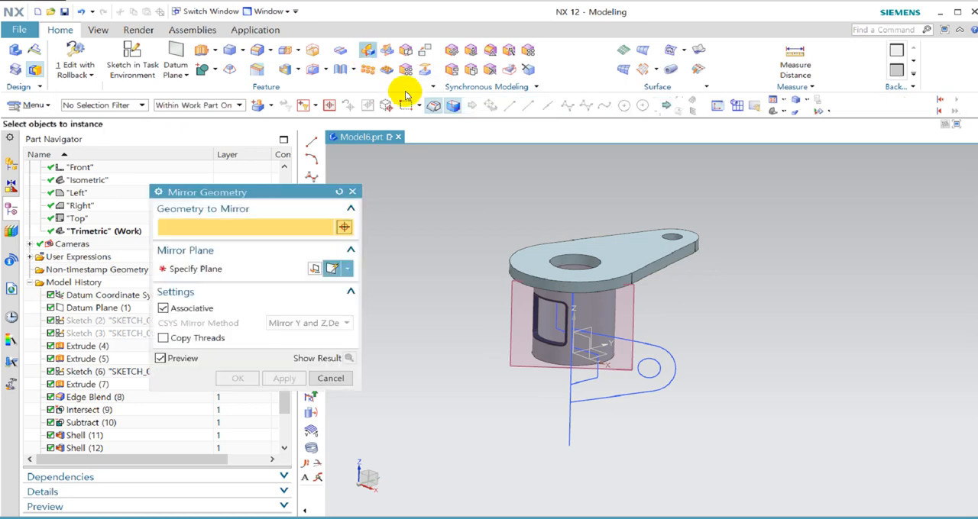
{"action": "left_click", "coordinate": [650, 267]}
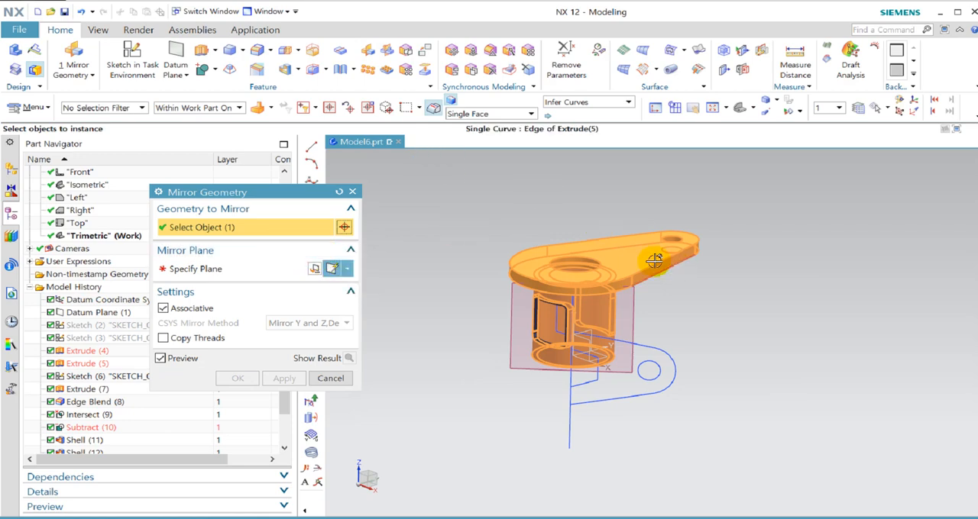
{"action": "left_click_drag", "start_coordinate": [451, 186], "coordinate": [747, 464]}
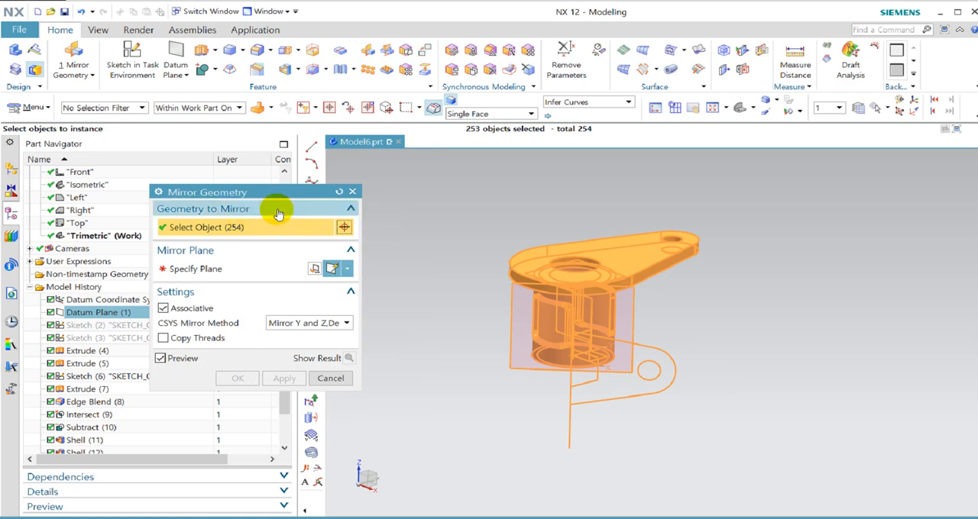
{"action": "left_click_drag", "start_coordinate": [400, 176], "coordinate": [803, 501]}
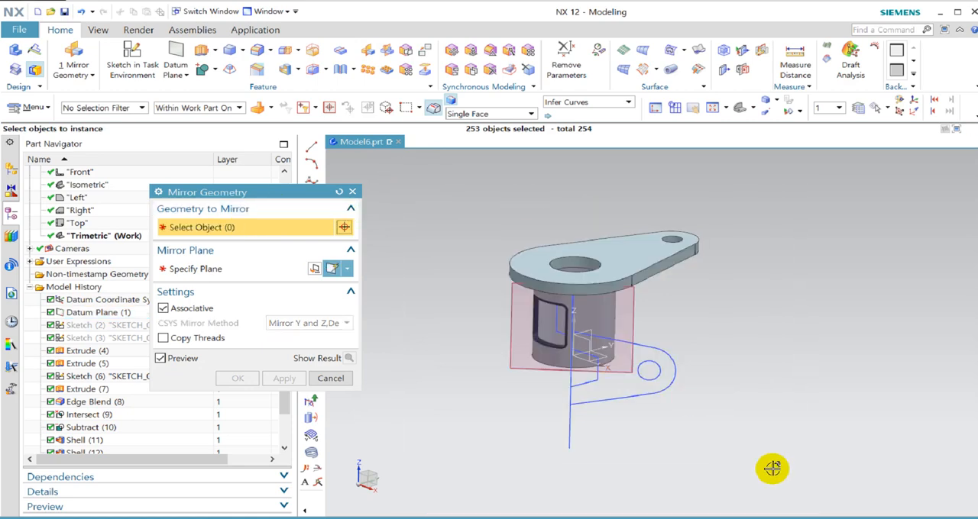
{"action": "left_click", "coordinate": [641, 265]}
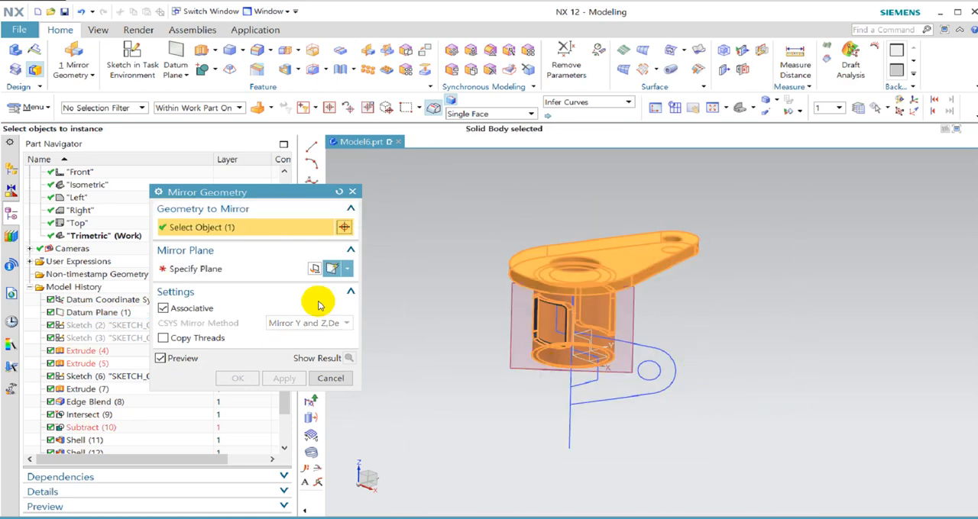
Mirror the selected body across the XY plane of the datum coordinate system.
{"action": "left_click", "coordinate": [229, 269]}
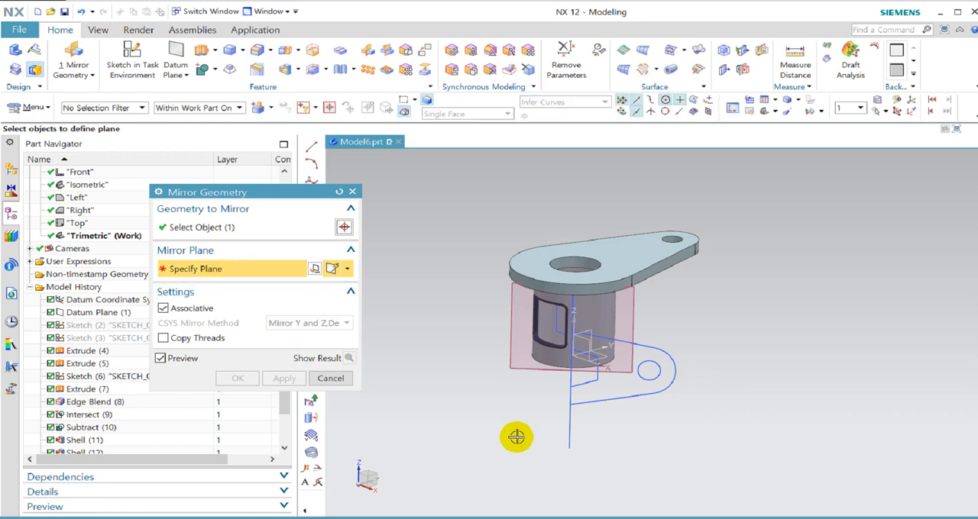
{"action": "left_click", "coordinate": [600, 359]}
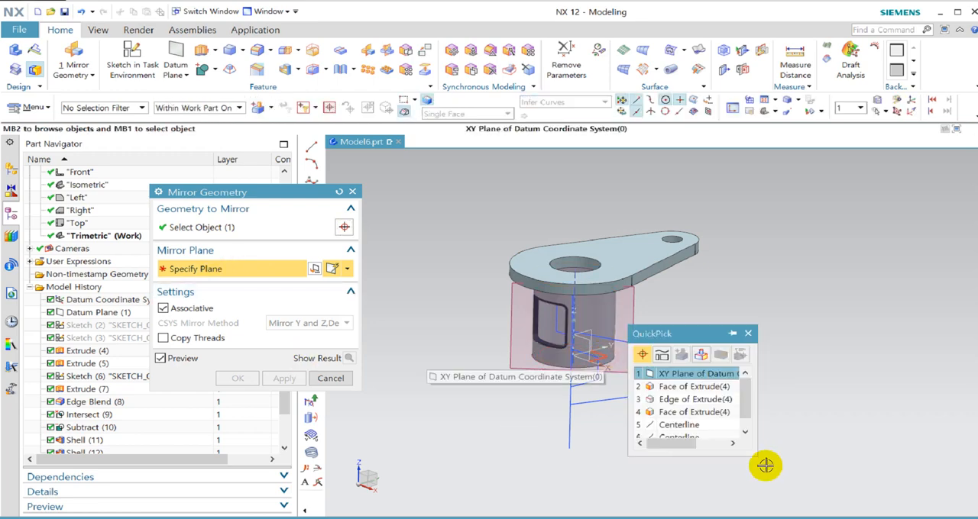
{"action": "left_click", "coordinate": [748, 334]}
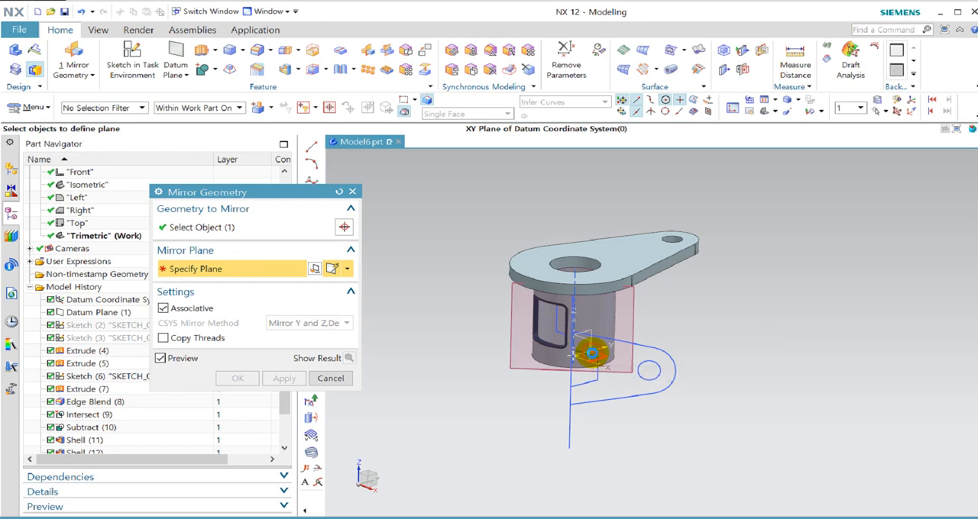
{"action": "left_click", "coordinate": [592, 353]}
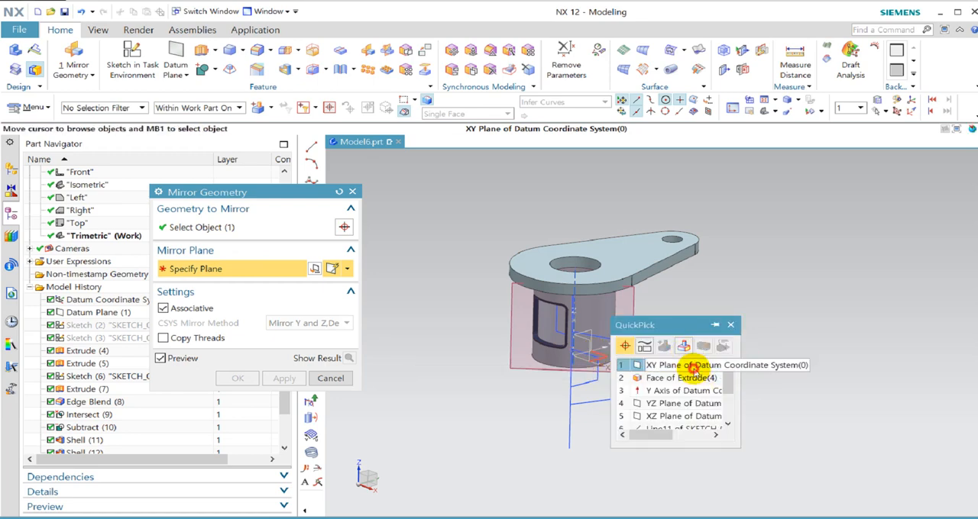
{"action": "left_click", "coordinate": [693, 366]}
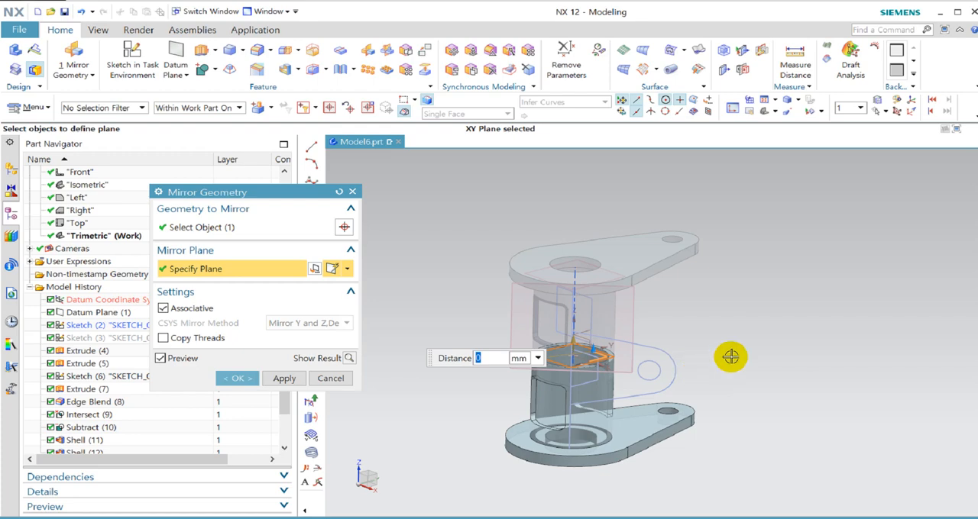
{"action": "left_click", "coordinate": [241, 384]}
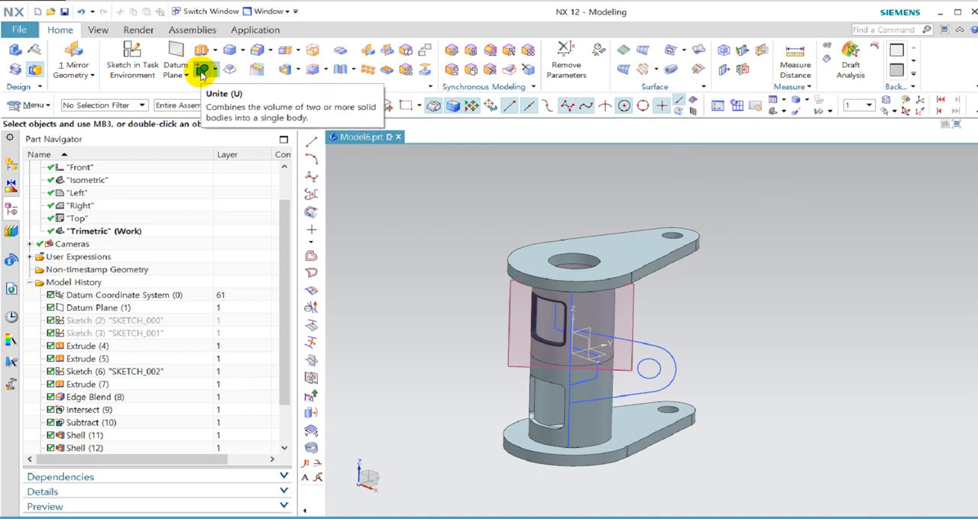
Unite the upper body as the target with the mirrored lower body as the tool, with the preview enabled.
{"action": "left_click", "coordinate": [203, 72]}
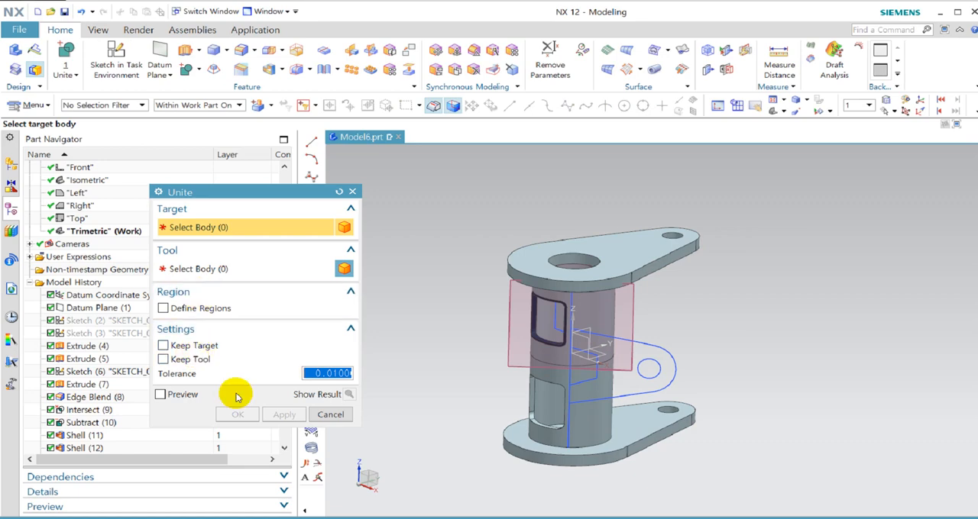
{"action": "left_click", "coordinate": [660, 324]}
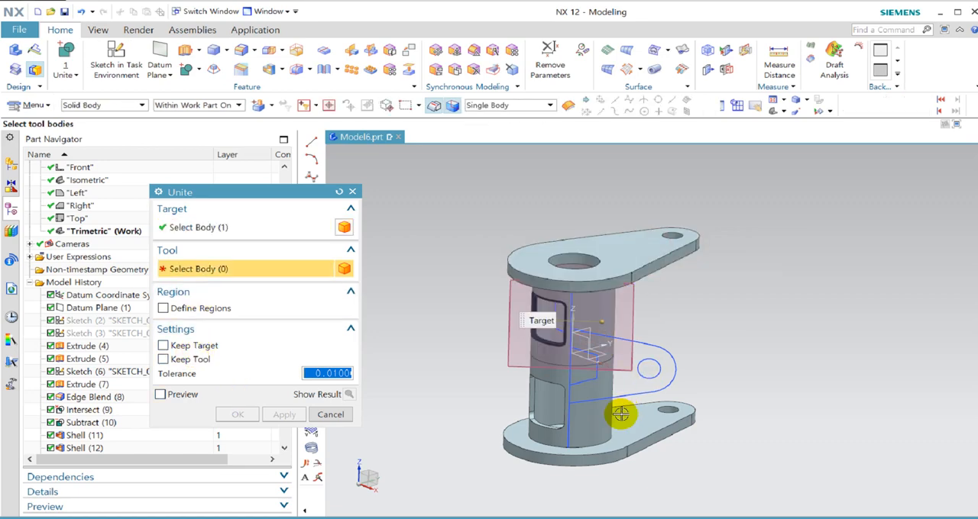
{"action": "left_click", "coordinate": [603, 454]}
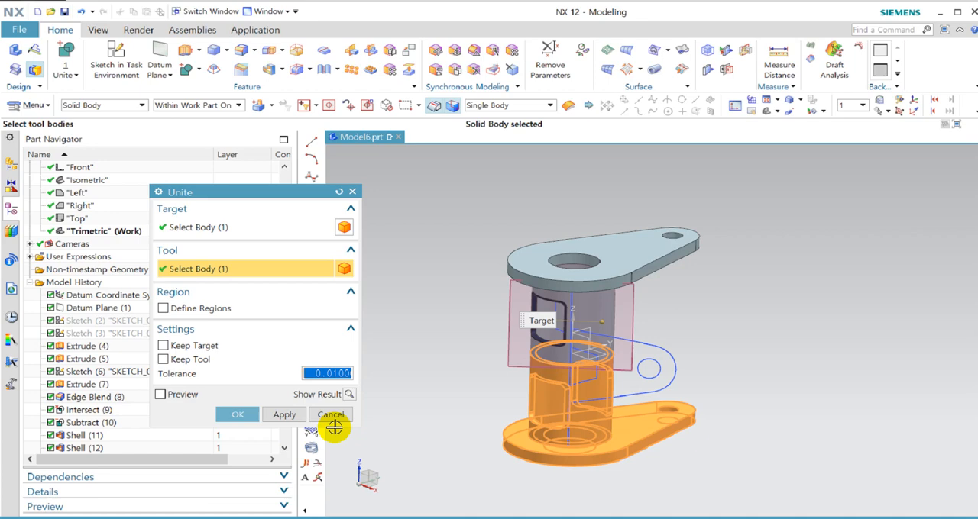
{"action": "left_click", "coordinate": [181, 397]}
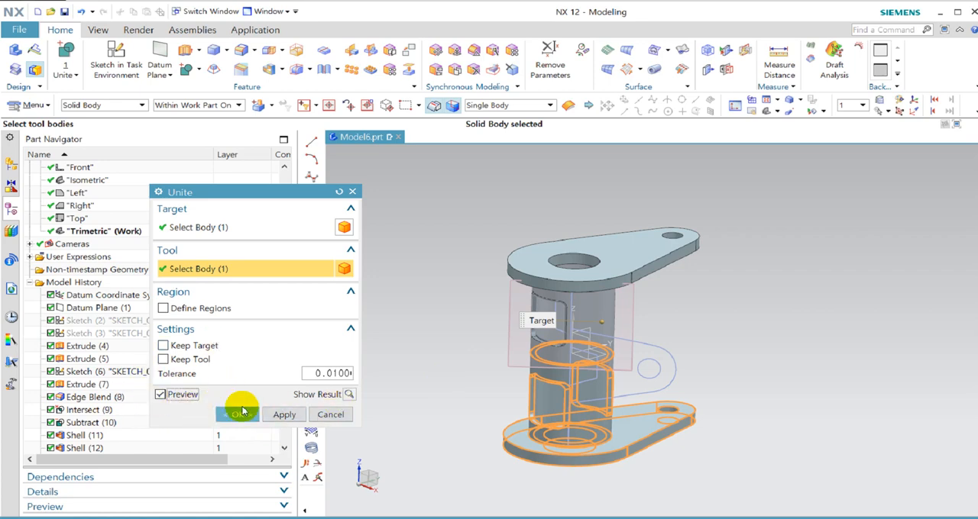
{"action": "left_click", "coordinate": [242, 413]}
{"action": "left_click", "coordinate": [237, 415]}
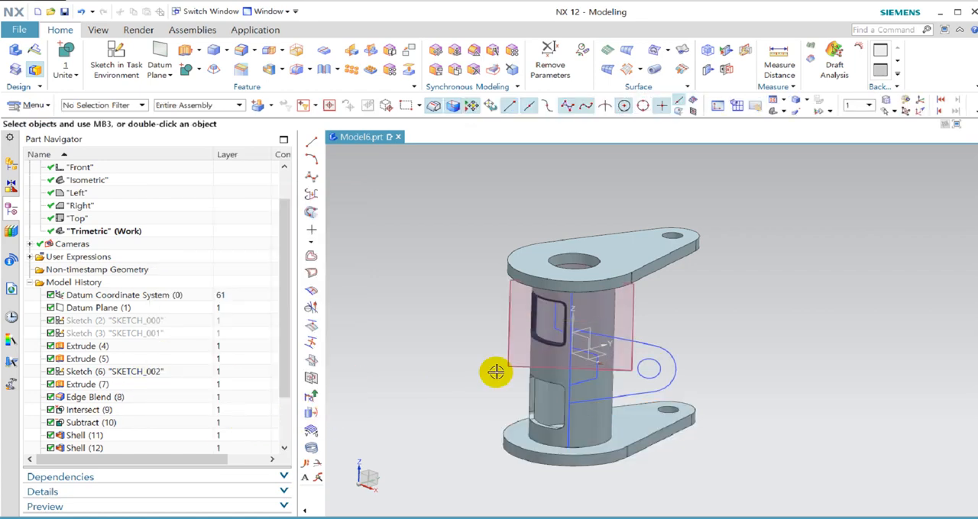
Start an Extrude for the side arm and try the Tangent Curves selection rule with Stop at Intersection enabled.
{"action": "mouse_move", "coordinate": [753, 371]}
{"action": "middle_mouse_down"}
{"action": "mouse_move", "coordinate": [765, 351]}
{"action": "mouse_move", "coordinate": [740, 383]}
{"action": "mouse_move", "coordinate": [751, 350]}
{"action": "mouse_move", "coordinate": [750, 384]}
{"action": "mouse_move", "coordinate": [767, 367]}
{"action": "middle_mouse_up"}
{"action": "scroll", "coordinate": [578, 399], "scroll_direction": "up", "scroll_amount": 5}
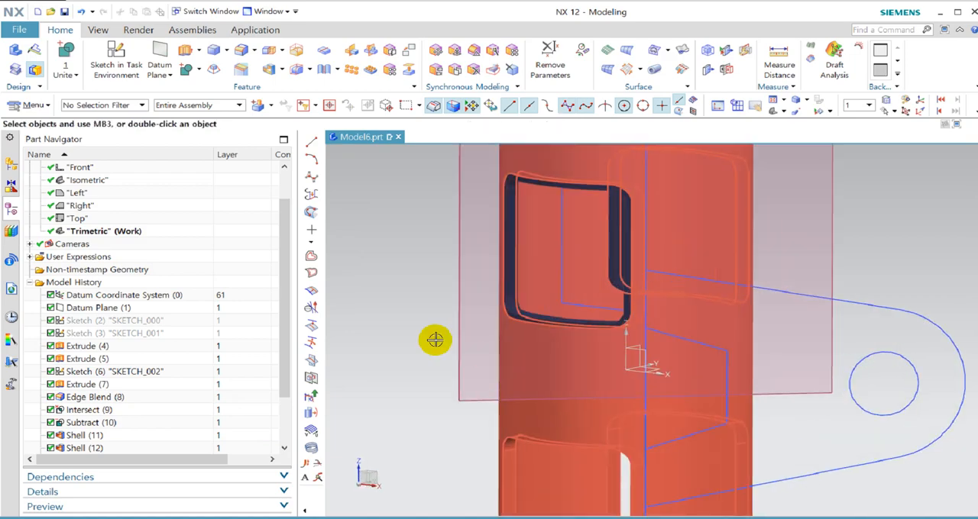
{"action": "scroll", "coordinate": [497, 352], "scroll_direction": "down", "scroll_amount": 5}
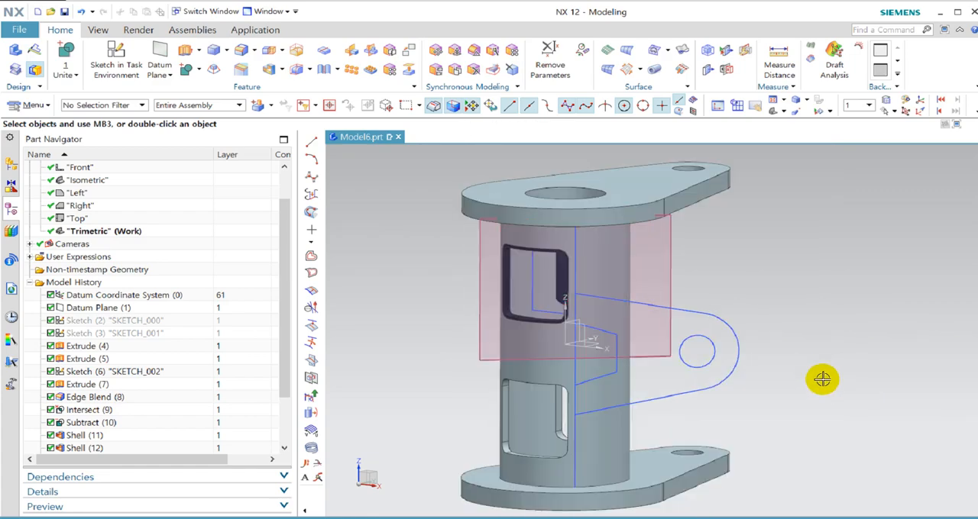
{"action": "mouse_move", "coordinate": [878, 432]}
{"action": "middle_mouse_down"}
{"action": "mouse_move", "coordinate": [879, 387]}
{"action": "mouse_move", "coordinate": [887, 440]}
{"action": "middle_mouse_up"}
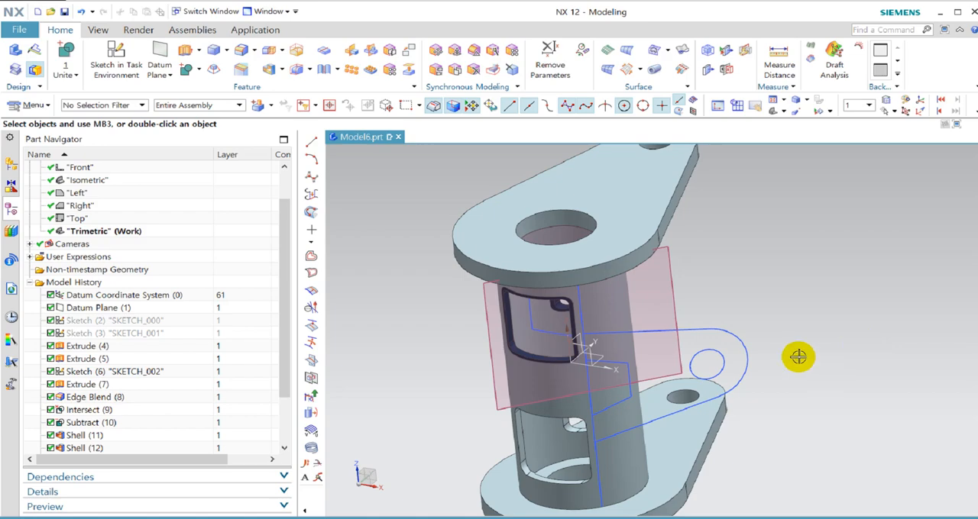
{"action": "middle_click_drag", "start_coordinate": [773, 291], "coordinate": [696, 251]}
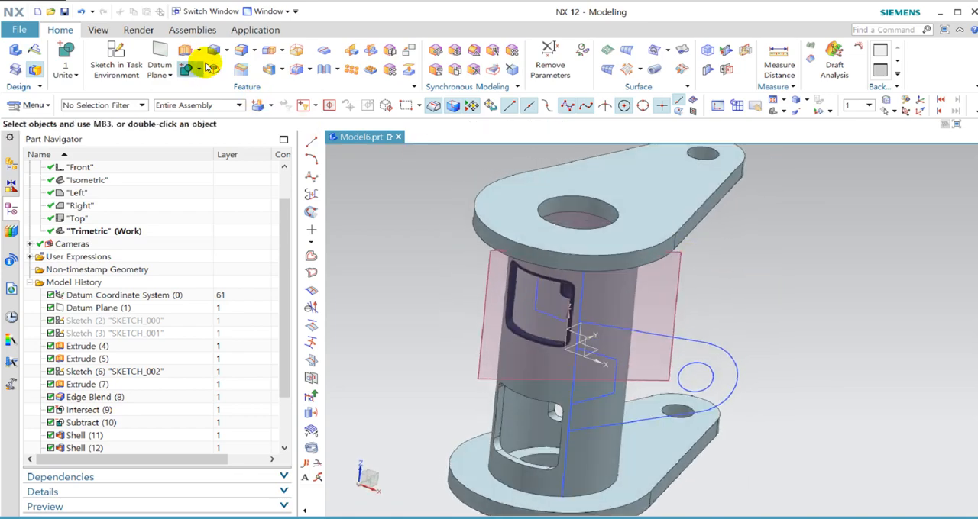
{"action": "left_click", "coordinate": [183, 50]}
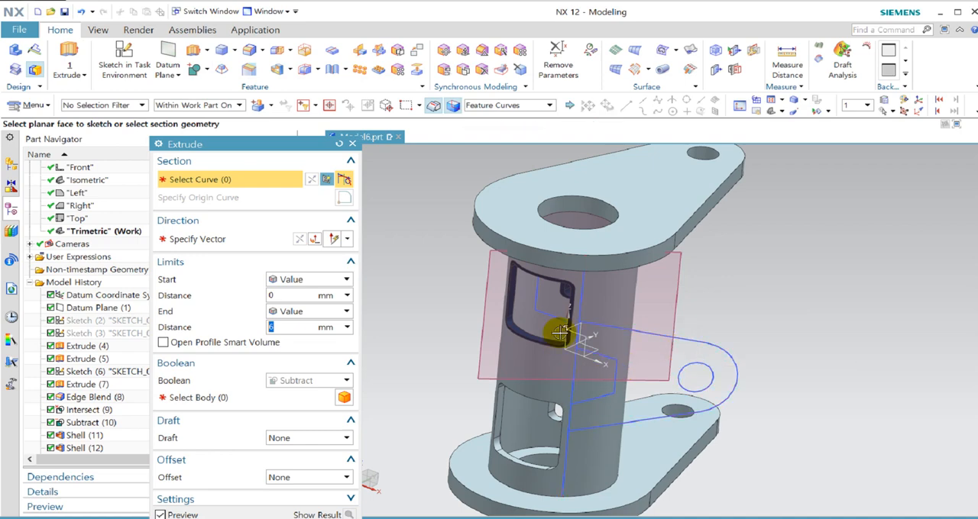
{"action": "left_click", "coordinate": [496, 104]}
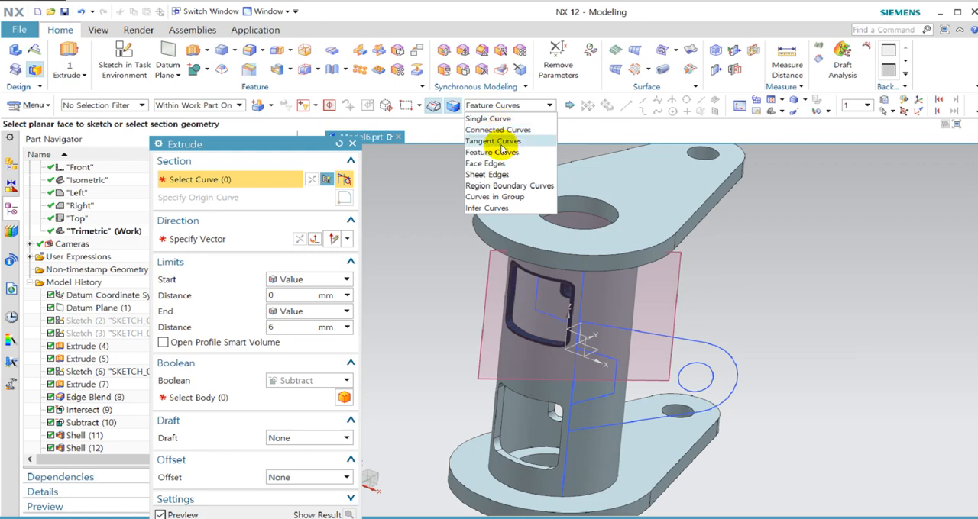
{"action": "left_click", "coordinate": [501, 142]}
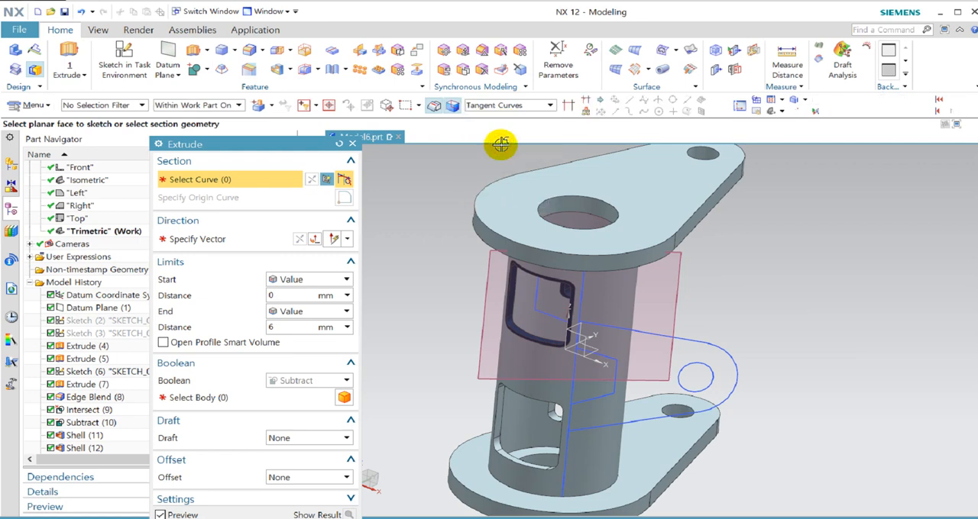
{"action": "left_click", "coordinate": [568, 107]}
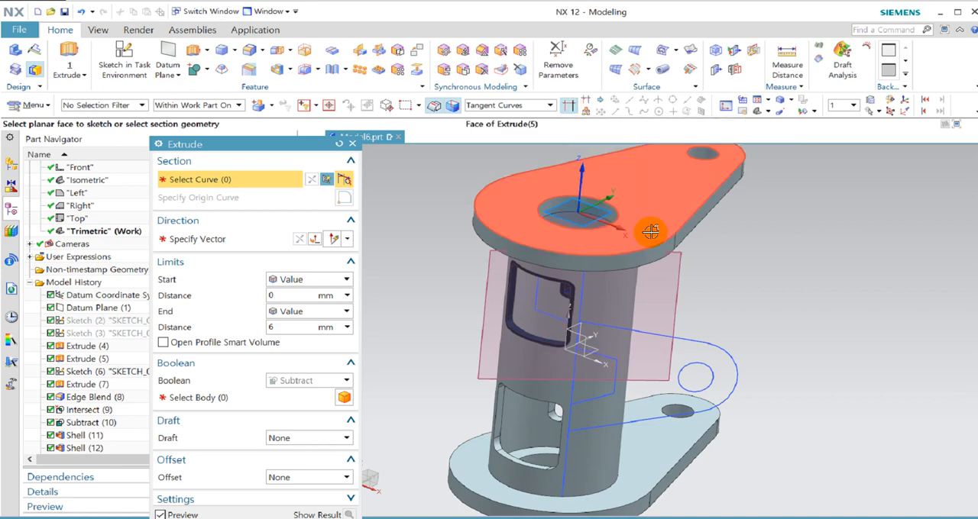
{"action": "scroll", "coordinate": [617, 267], "scroll_direction": "up", "scroll_amount": 5}
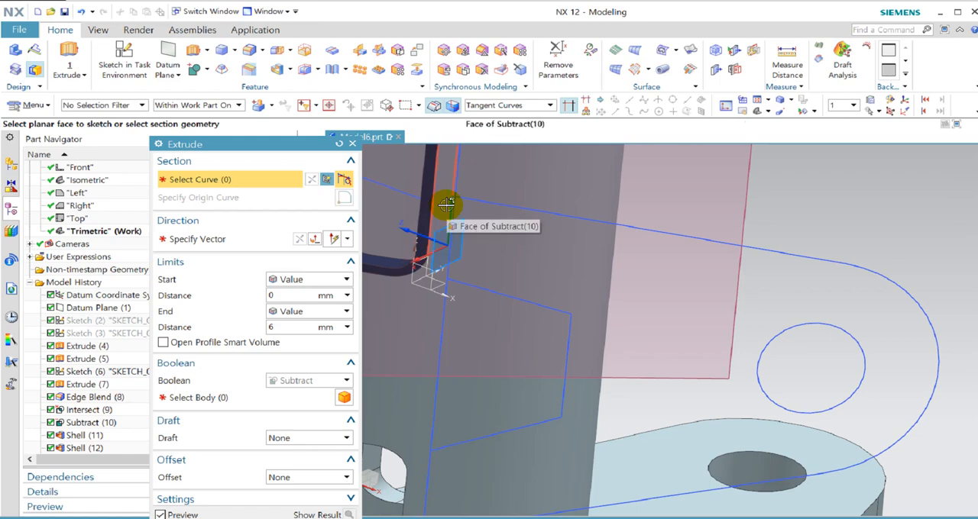
{"action": "scroll", "coordinate": [661, 382], "scroll_direction": "down", "scroll_amount": 5}
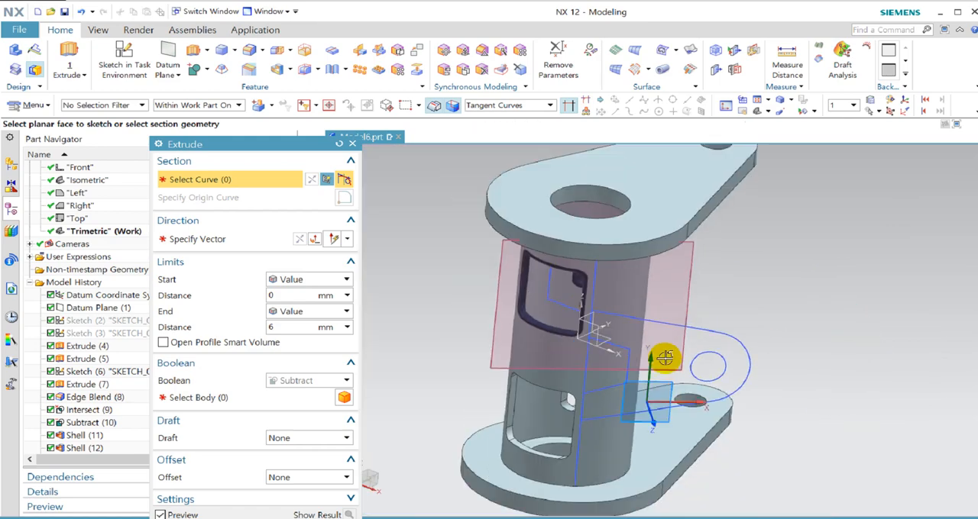
{"action": "middle_click_drag", "start_coordinate": [668, 413], "coordinate": [702, 331]}
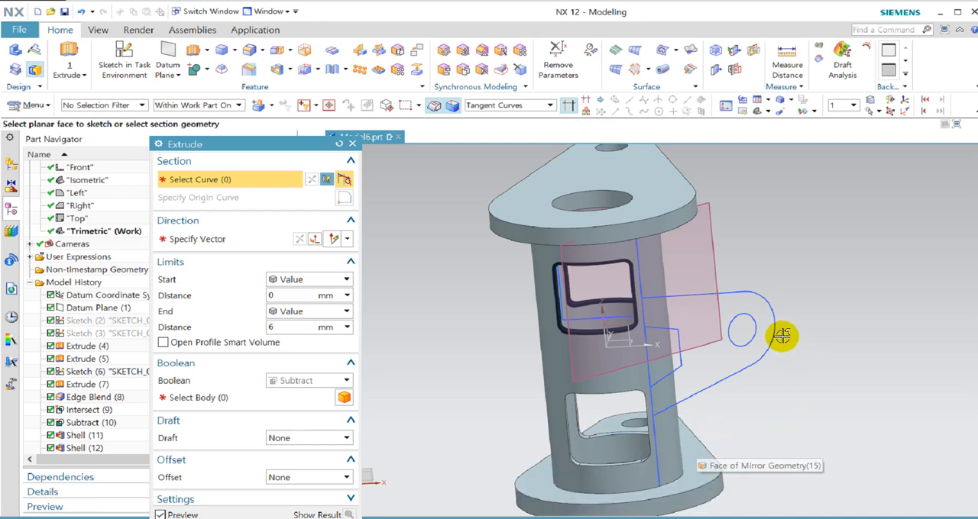
Use the Region Boundary Curves rule to select the side arm's region around the hole and cutout as the extrude section.
{"action": "left_click", "coordinate": [504, 105]}
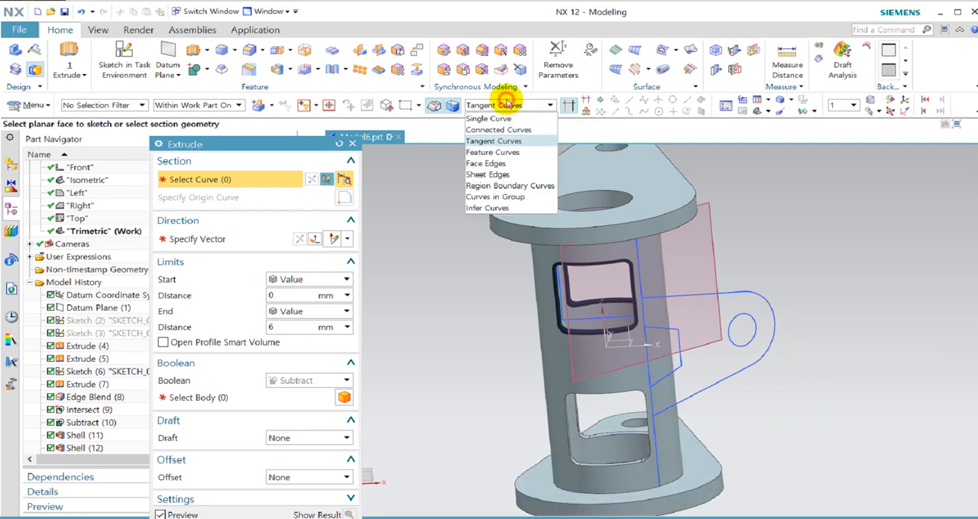
{"action": "left_click", "coordinate": [509, 186]}
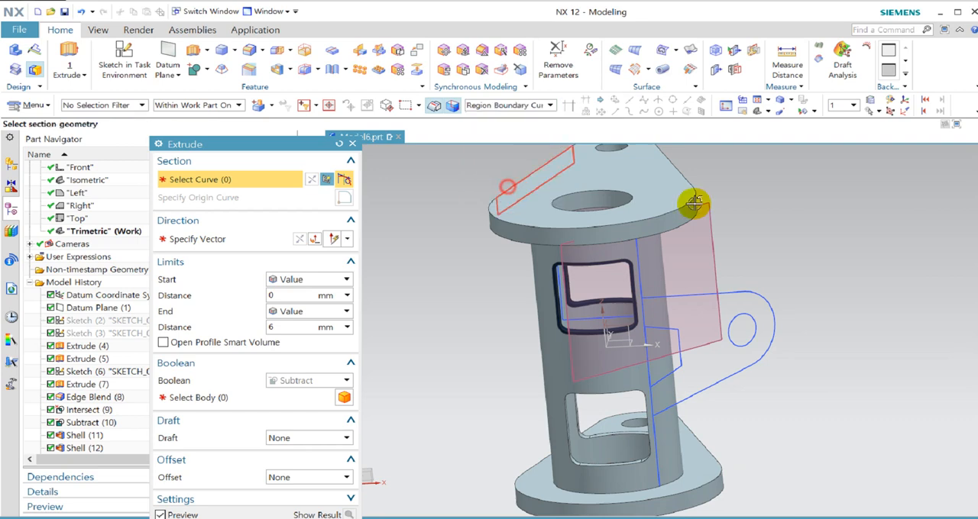
{"action": "left_click", "coordinate": [739, 304]}
{"action": "left_click", "coordinate": [663, 342]}
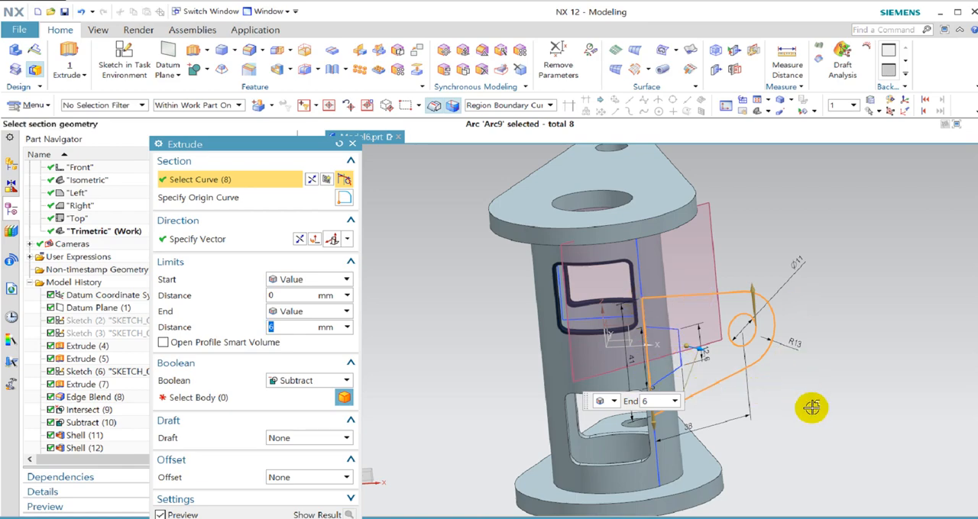
Set the side arm extrusion's Boolean to None and reverse its direction toward the cylinder.
{"action": "mouse_move", "coordinate": [812, 305]}
{"action": "middle_mouse_down"}
{"action": "mouse_move", "coordinate": [792, 267]}
{"action": "mouse_move", "coordinate": [821, 321]}
{"action": "mouse_move", "coordinate": [757, 319]}
{"action": "mouse_move", "coordinate": [781, 244]}
{"action": "mouse_move", "coordinate": [792, 323]}
{"action": "mouse_move", "coordinate": [807, 304]}
{"action": "middle_mouse_up"}
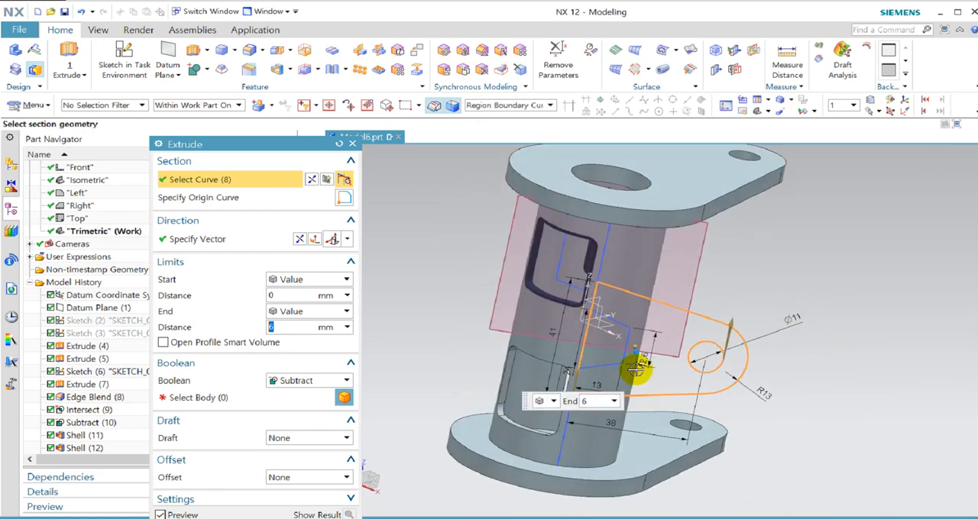
{"action": "middle_click_drag", "start_coordinate": [840, 285], "coordinate": [808, 308]}
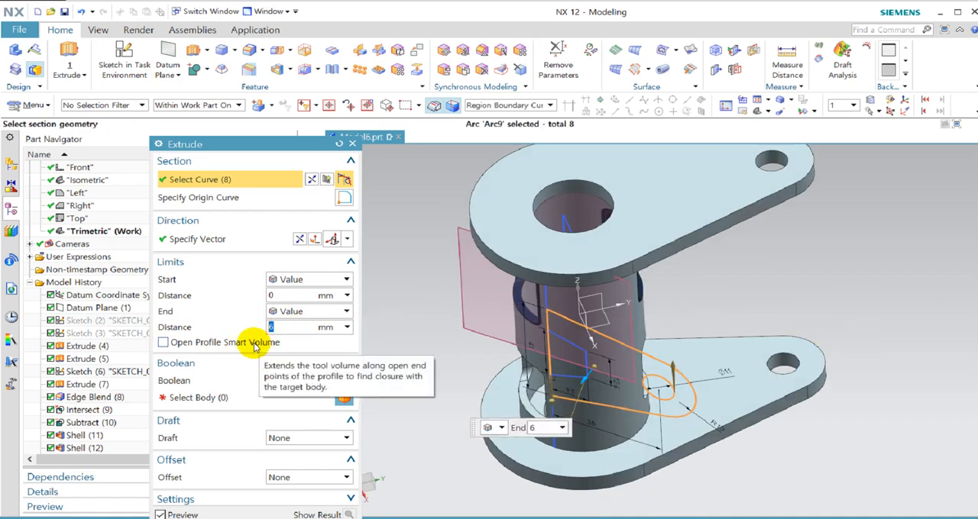
{"action": "middle_click_drag", "start_coordinate": [832, 232], "coordinate": [836, 255]}
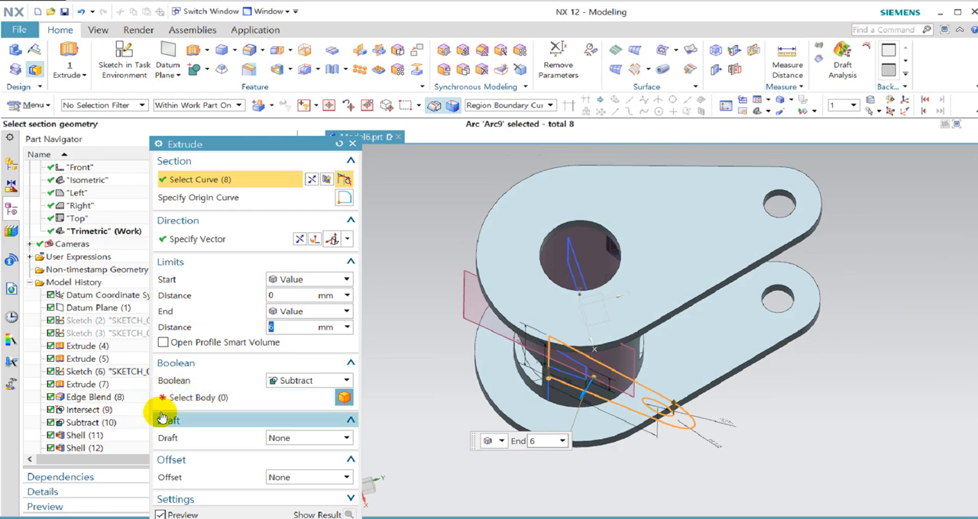
{"action": "left_click", "coordinate": [319, 381]}
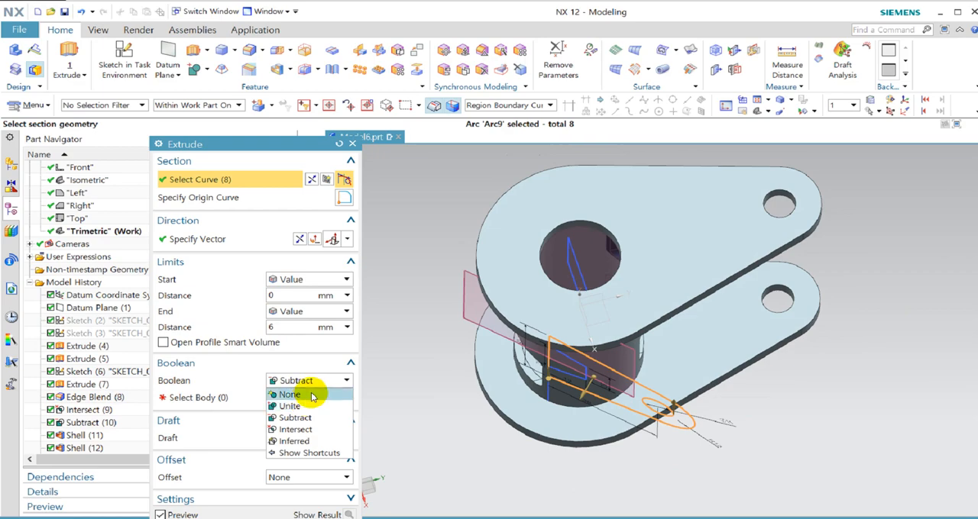
{"action": "left_click", "coordinate": [312, 395]}
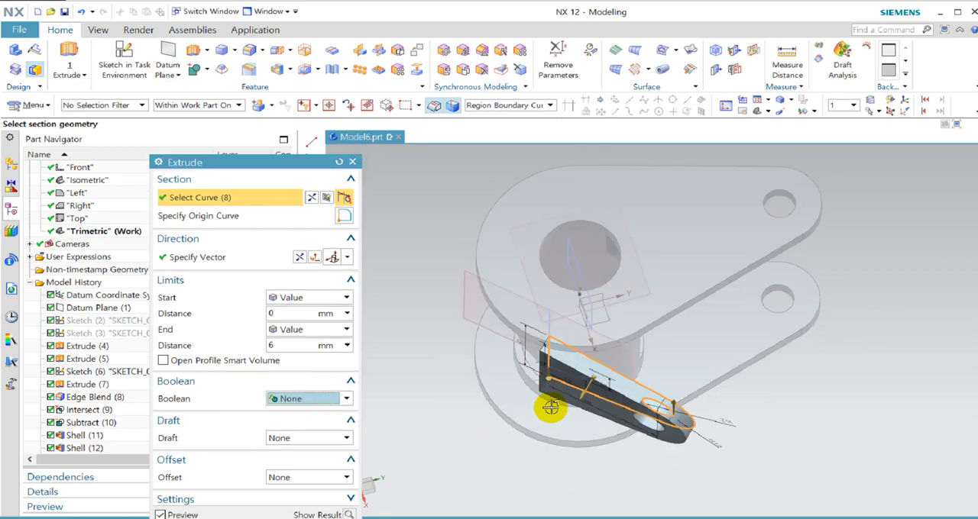
{"action": "left_click", "coordinate": [299, 257]}
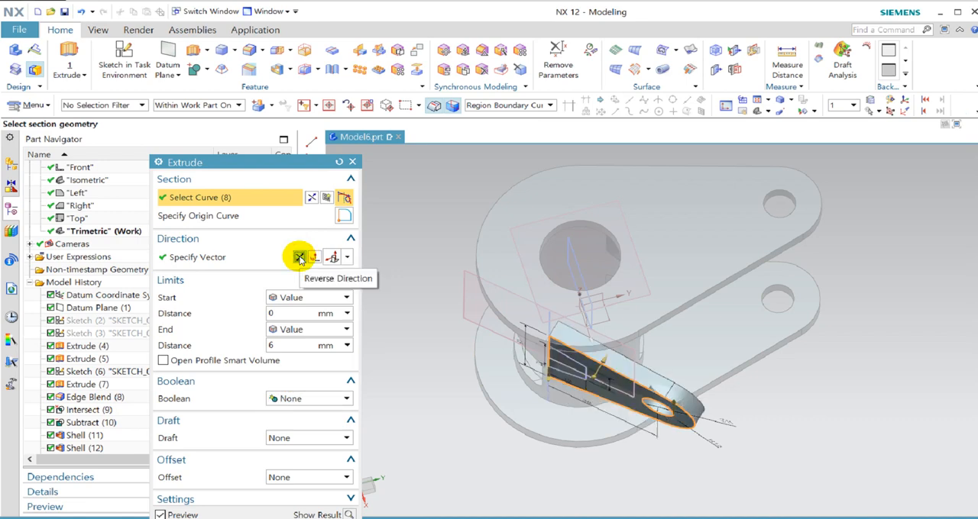
{"action": "left_click", "coordinate": [299, 257]}
{"action": "left_click", "coordinate": [300, 257]}
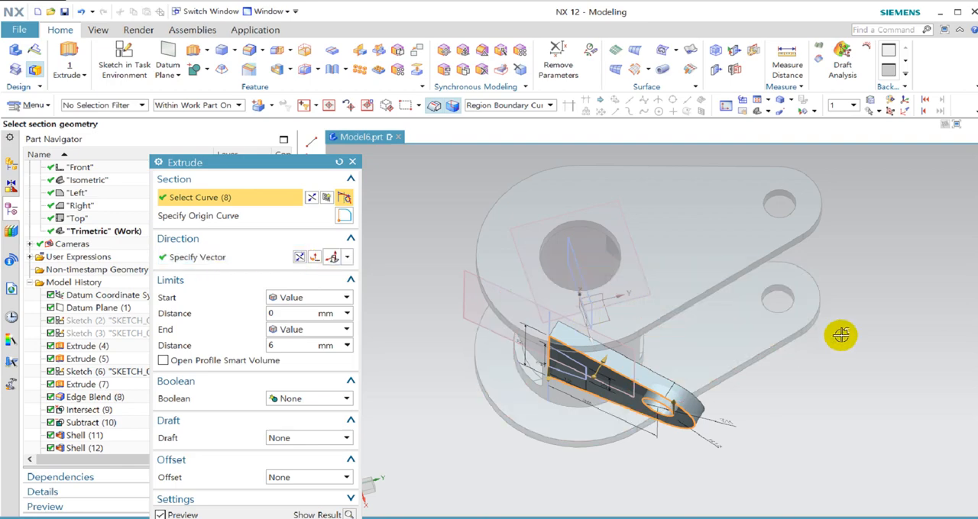
Extrude the side arm from a start distance of 0 to an end distance of 6 mm as a separate body.
{"action": "middle_click_drag", "start_coordinate": [840, 335], "coordinate": [840, 359]}
{"action": "key", "text": "F8"}
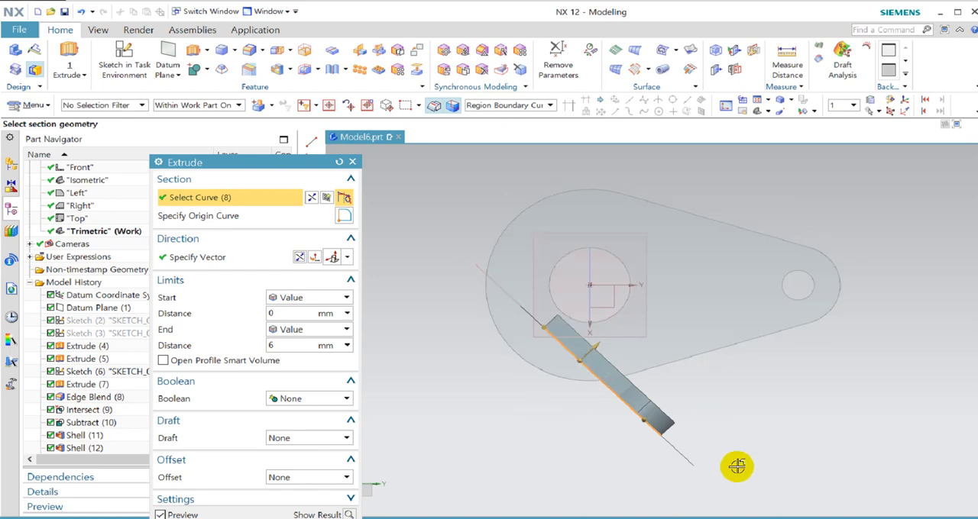
{"action": "left_click", "coordinate": [293, 346]}
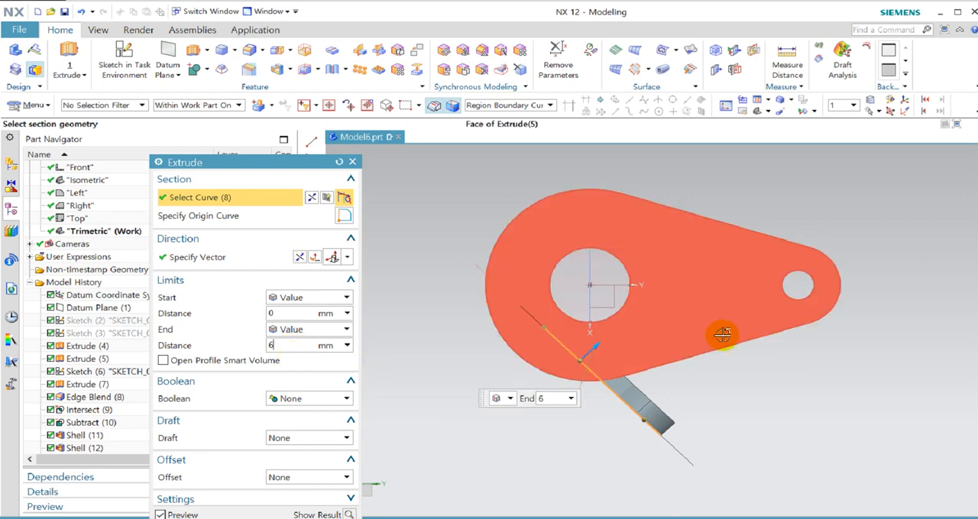
{"action": "middle_click_drag", "start_coordinate": [661, 450], "coordinate": [655, 213]}
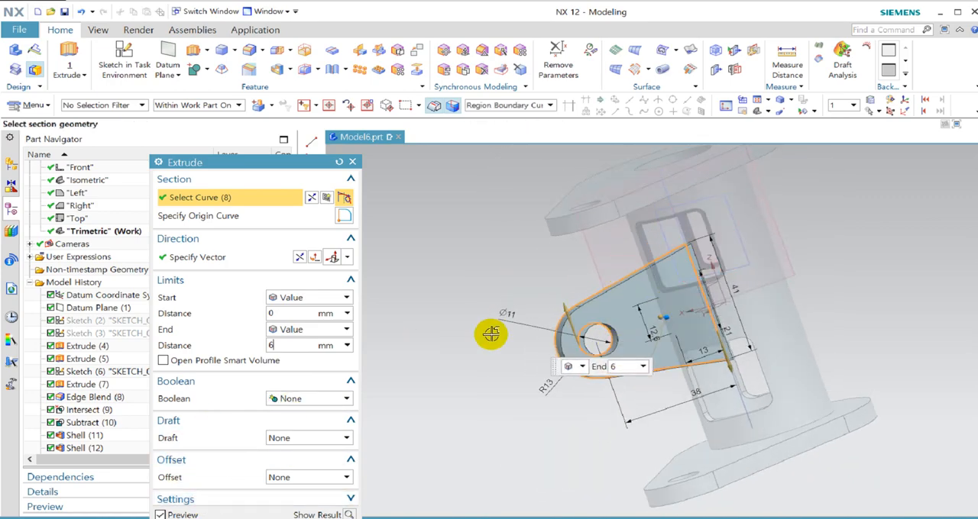
{"action": "middle_click", "coordinate": [492, 334]}
Examine the extruded side arm where it passes through the cylinder wall beside the rounded window cutout.
{"action": "scroll", "coordinate": [766, 212], "scroll_direction": "up", "scroll_amount": 4}
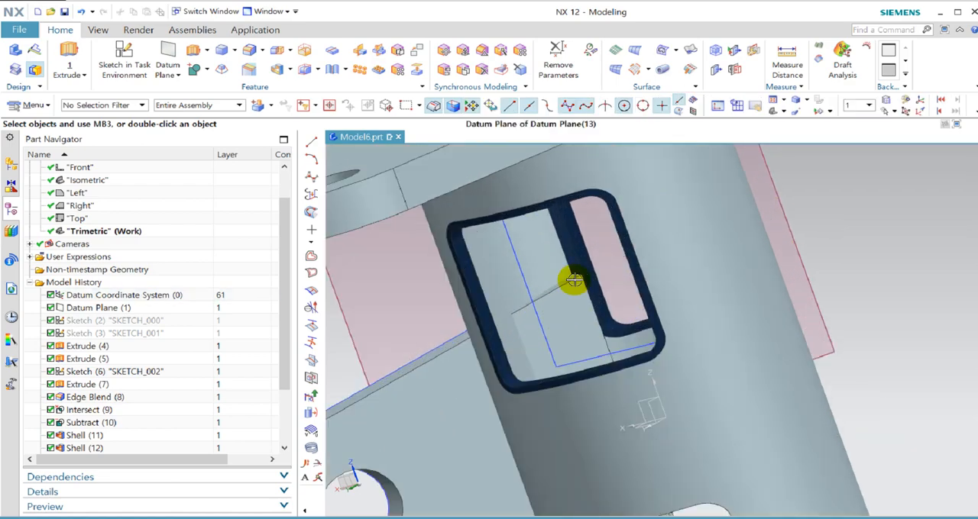
{"action": "mouse_move", "coordinate": [594, 284]}
{"action": "middle_mouse_down"}
{"action": "mouse_move", "coordinate": [582, 304]}
{"action": "mouse_move", "coordinate": [596, 294]}
{"action": "middle_mouse_up"}
{"action": "scroll", "coordinate": [591, 290], "scroll_direction": "up", "scroll_amount": 5}
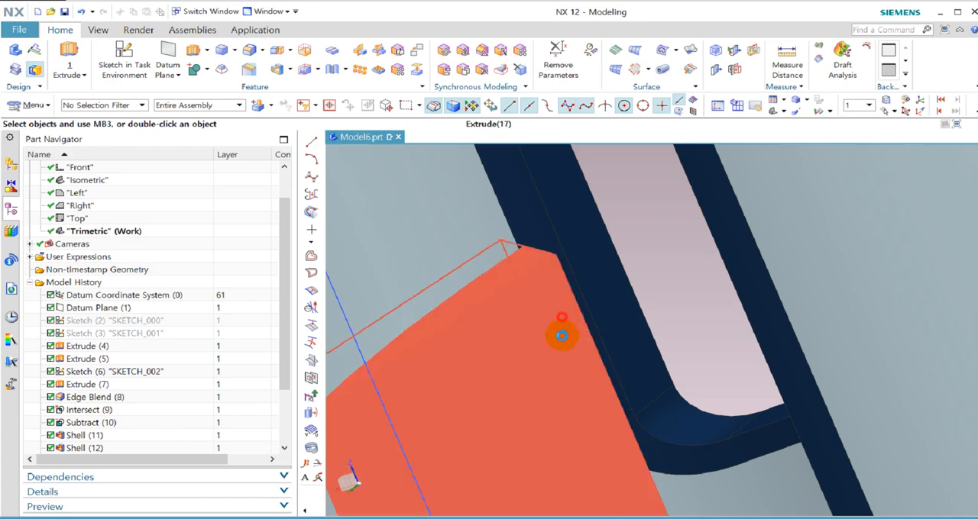
{"action": "left_click", "coordinate": [562, 336]}
{"action": "scroll", "coordinate": [687, 214], "scroll_direction": "down", "scroll_amount": 6}
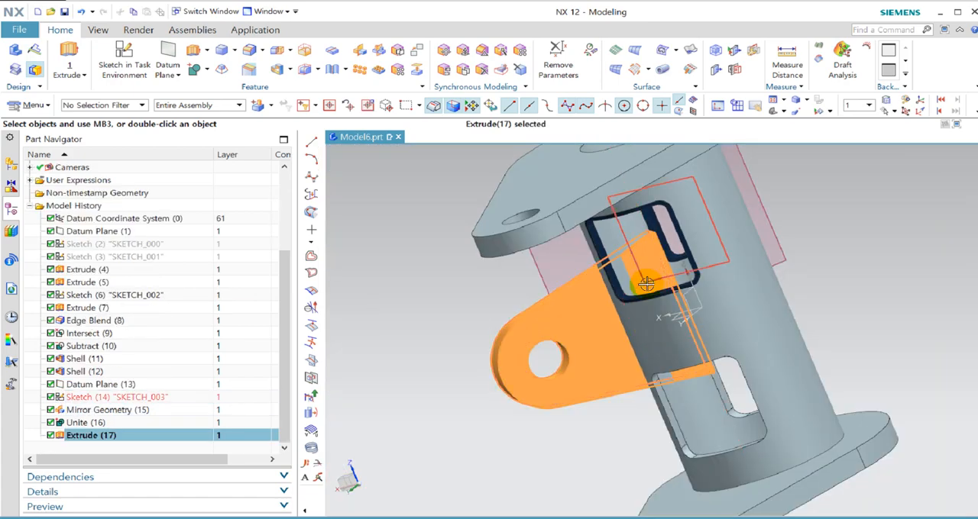
{"action": "middle_click_drag", "start_coordinate": [611, 290], "coordinate": [649, 269]}
{"action": "key", "text": "Escape"}
{"action": "middle_click_drag", "start_coordinate": [642, 391], "coordinate": [760, 310]}
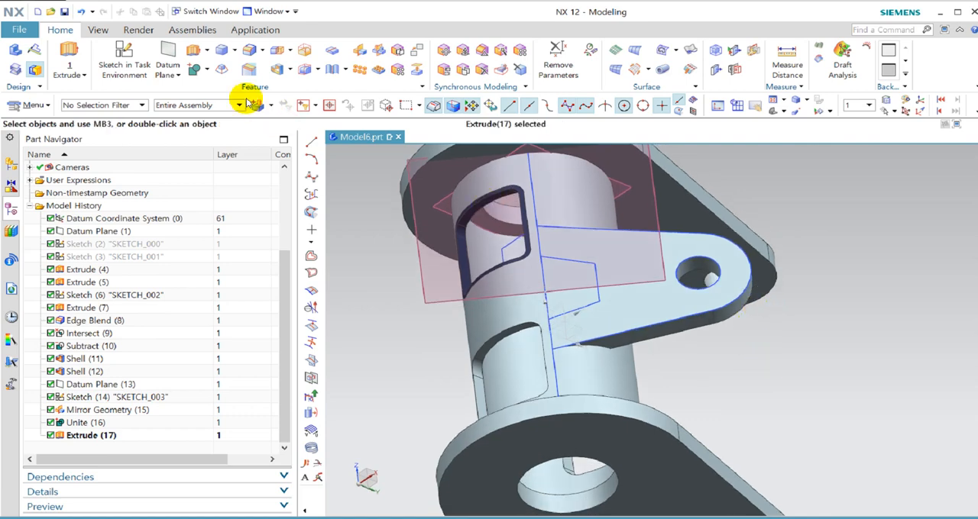
Mirror the side arm's solid body across the YZ plane of the datum coordinate system with Associative enabled.
{"action": "left_click", "coordinate": [360, 54]}
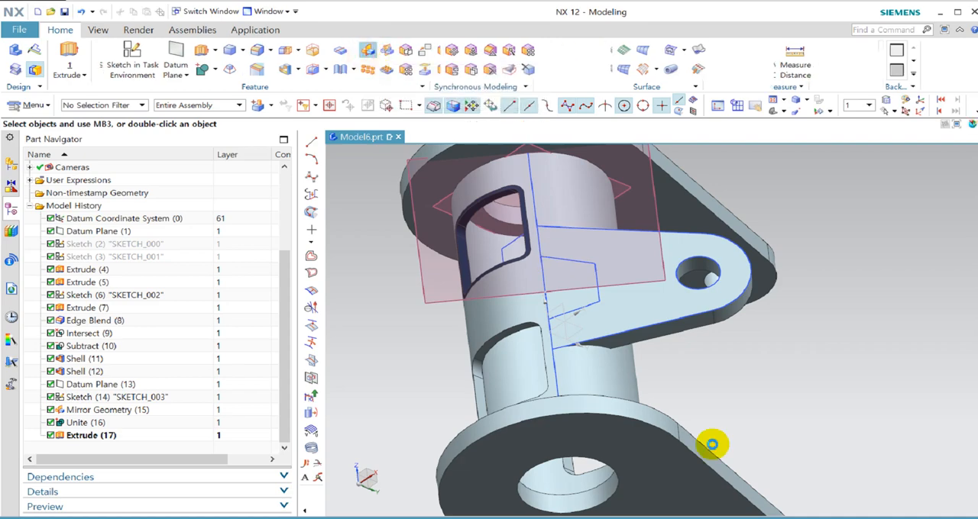
{"action": "left_click", "coordinate": [695, 309]}
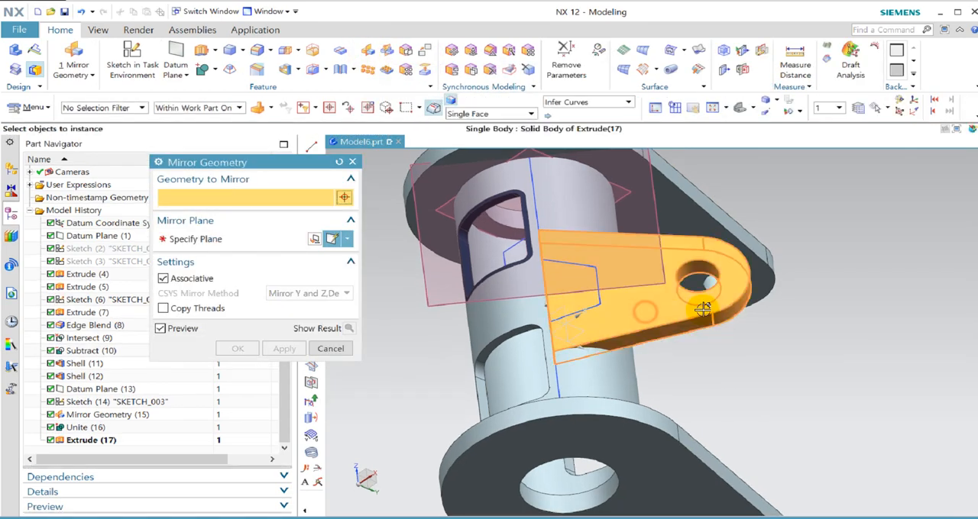
{"action": "middle_click", "coordinate": [825, 294]}
{"action": "middle_click_drag", "start_coordinate": [825, 293], "coordinate": [731, 329]}
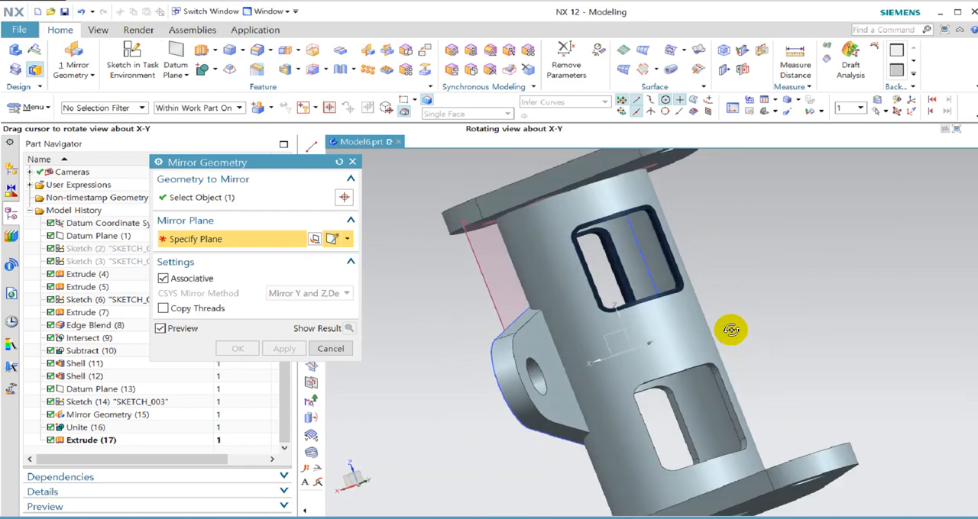
{"action": "left_click", "coordinate": [632, 328]}
{"action": "middle_click_drag", "start_coordinate": [632, 327], "coordinate": [802, 273]}
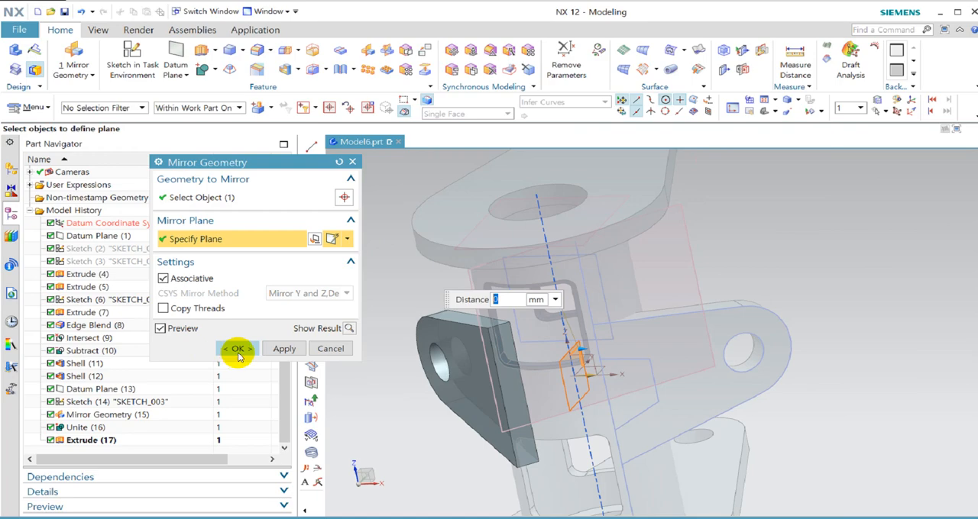
{"action": "left_click", "coordinate": [238, 352]}
Start a Unite with the flanged cylinder as the target and both side arms as tool bodies.
{"action": "middle_click_drag", "start_coordinate": [883, 317], "coordinate": [909, 300]}
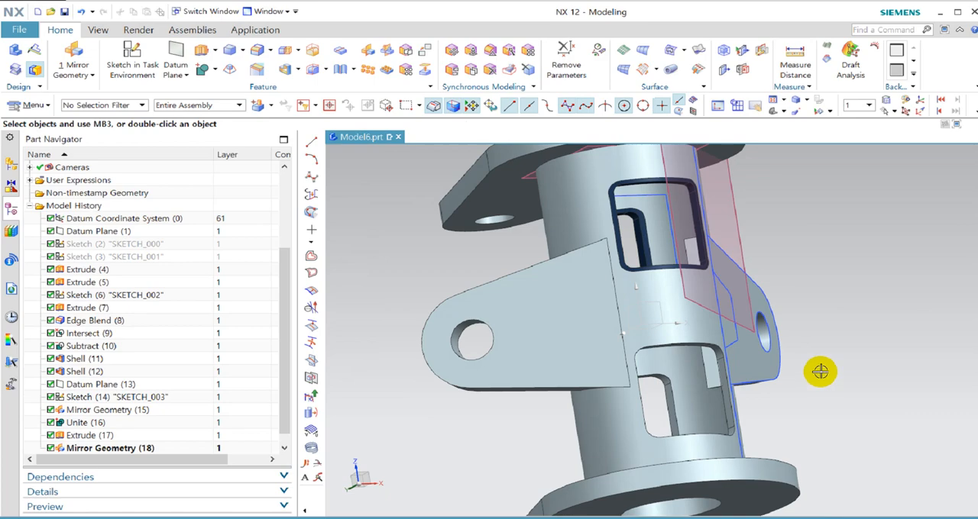
{"action": "middle_click_drag", "start_coordinate": [690, 380], "coordinate": [625, 309]}
{"action": "scroll", "coordinate": [835, 306], "scroll_direction": "up", "scroll_amount": 3}
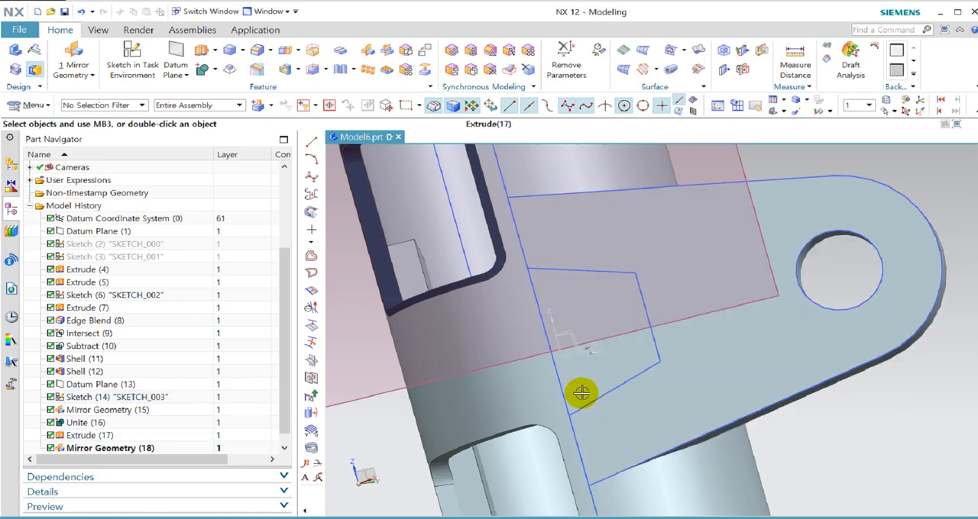
{"action": "scroll", "coordinate": [588, 367], "scroll_direction": "down", "scroll_amount": 3}
{"action": "mouse_move", "coordinate": [598, 359]}
{"action": "middle_mouse_down"}
{"action": "mouse_move", "coordinate": [615, 349]}
{"action": "mouse_move", "coordinate": [618, 369]}
{"action": "mouse_move", "coordinate": [594, 343]}
{"action": "mouse_move", "coordinate": [584, 364]}
{"action": "middle_mouse_up"}
{"action": "left_click", "coordinate": [202, 72]}
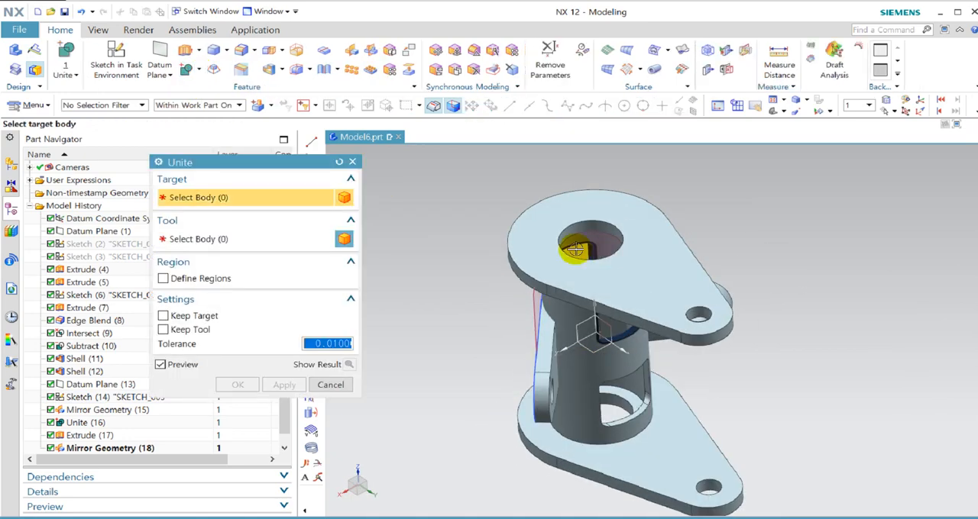
{"action": "left_click", "coordinate": [631, 221]}
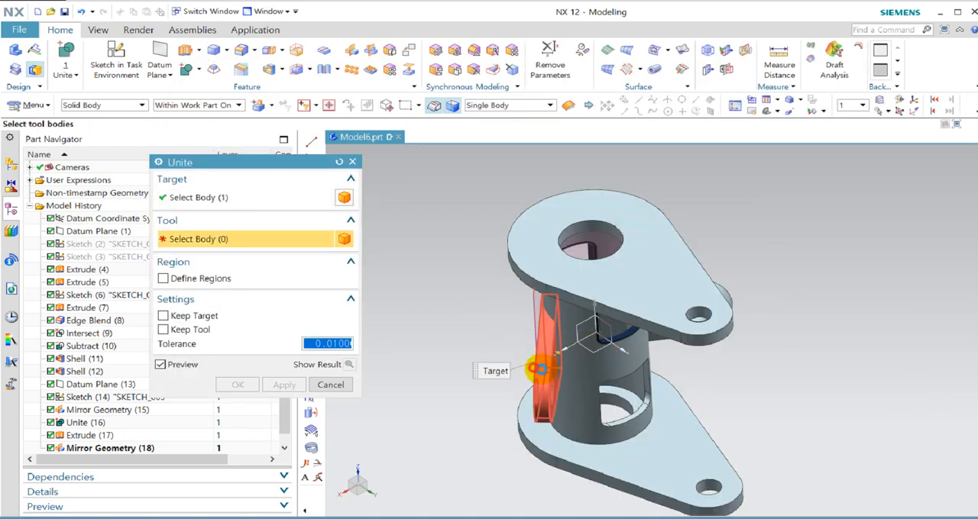
{"action": "left_click", "coordinate": [536, 365]}
{"action": "left_click", "coordinate": [730, 299]}
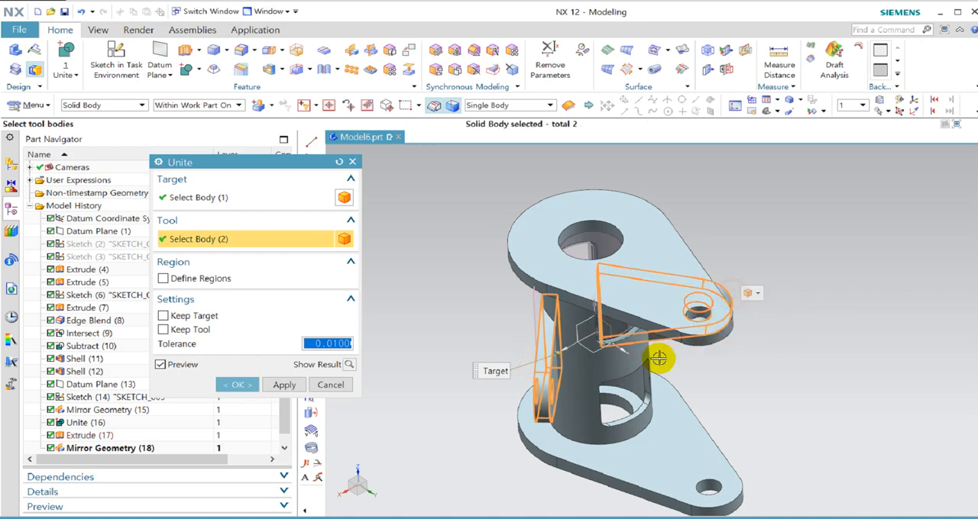
Define regions in the Unite and remove the two arm portions protruding inside the cylinder's bore.
{"action": "middle_click_drag", "start_coordinate": [574, 383], "coordinate": [547, 350]}
{"action": "scroll", "coordinate": [637, 297], "scroll_direction": "up", "scroll_amount": 8}
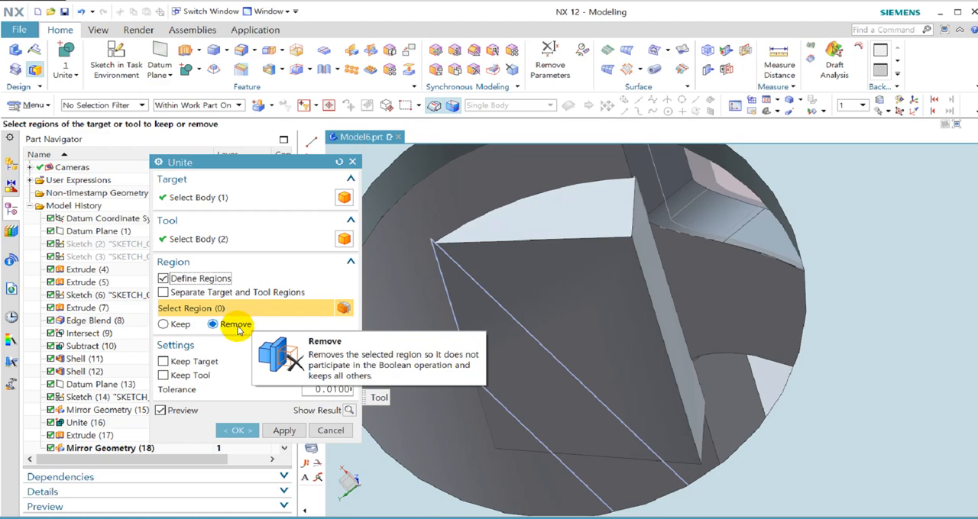
{"action": "left_click", "coordinate": [595, 266]}
{"action": "scroll", "coordinate": [515, 264], "scroll_direction": "down", "scroll_amount": 5}
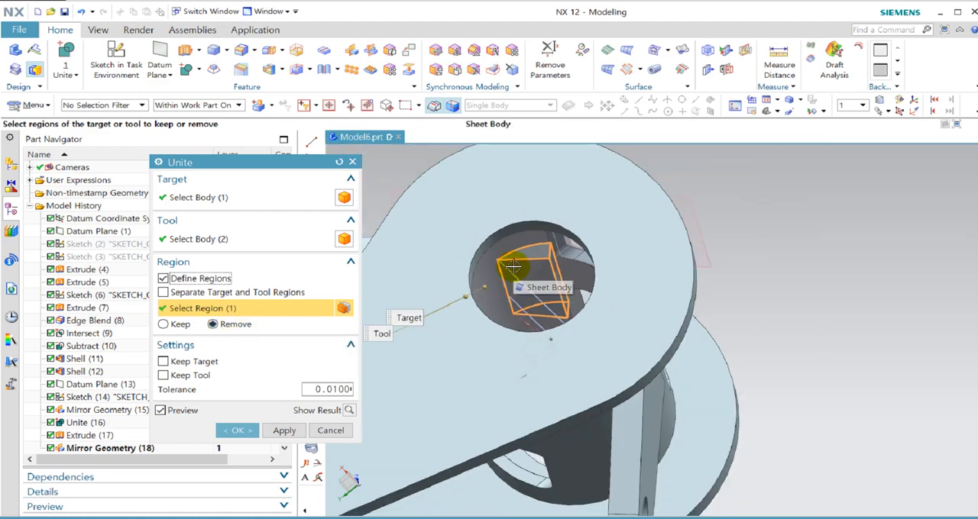
{"action": "mouse_move", "coordinate": [512, 265]}
{"action": "middle_mouse_down"}
{"action": "mouse_move", "coordinate": [515, 209]}
{"action": "mouse_move", "coordinate": [506, 270]}
{"action": "mouse_move", "coordinate": [524, 277]}
{"action": "middle_mouse_up"}
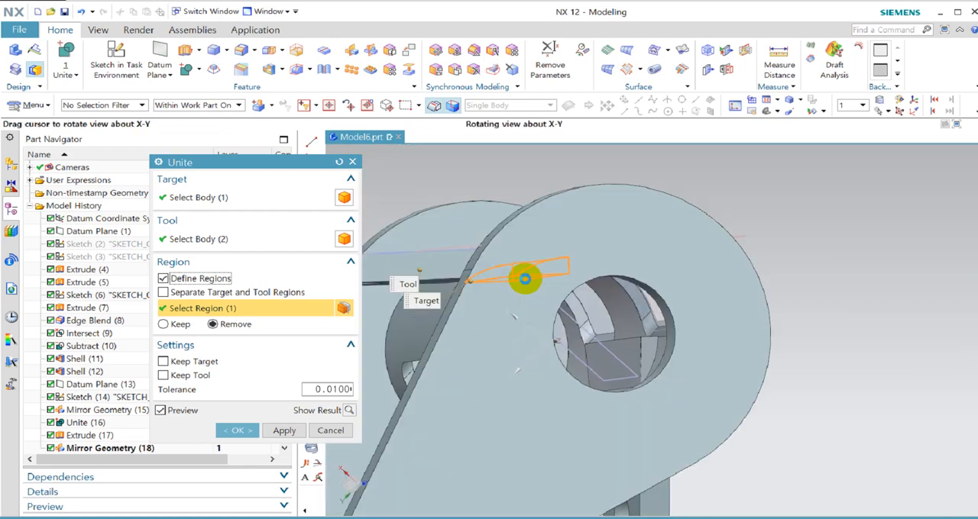
{"action": "left_click", "coordinate": [627, 350]}
{"action": "mouse_move", "coordinate": [595, 366]}
{"action": "middle_mouse_down"}
{"action": "mouse_move", "coordinate": [593, 423]}
{"action": "mouse_move", "coordinate": [583, 420]}
{"action": "mouse_move", "coordinate": [590, 354]}
{"action": "middle_mouse_up"}
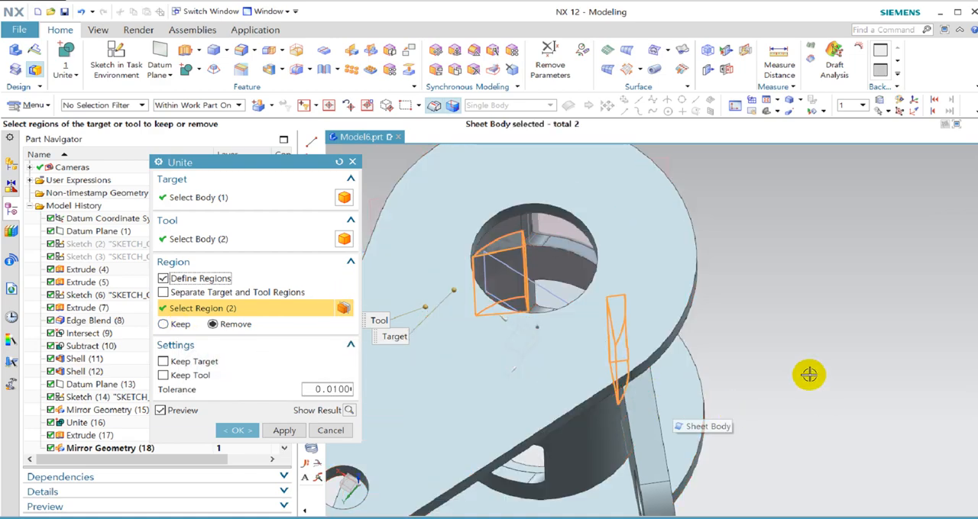
{"action": "middle_click_drag", "start_coordinate": [811, 381], "coordinate": [808, 361]}
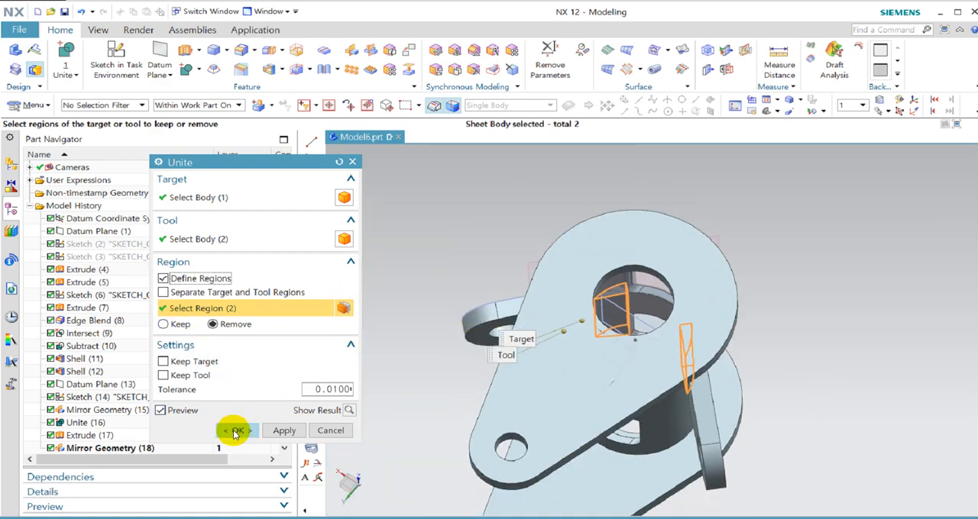
{"action": "left_click", "coordinate": [235, 432]}
Section the view on the ZC plane at offset 19 and examine the united arms and the cylinder's interior.
{"action": "middle_click_drag", "start_coordinate": [748, 375], "coordinate": [755, 398]}
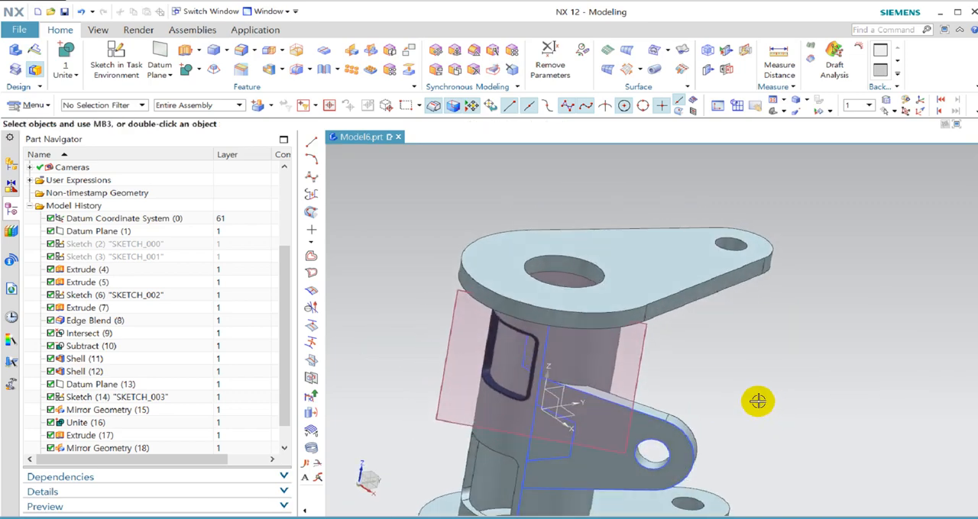
{"action": "key", "text": "ctrl+h"}
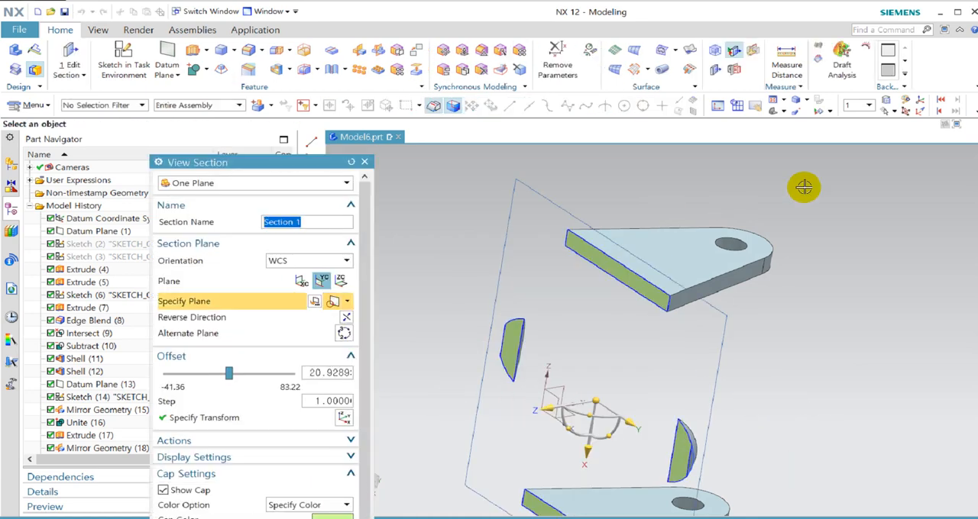
{"action": "left_click", "coordinate": [341, 281]}
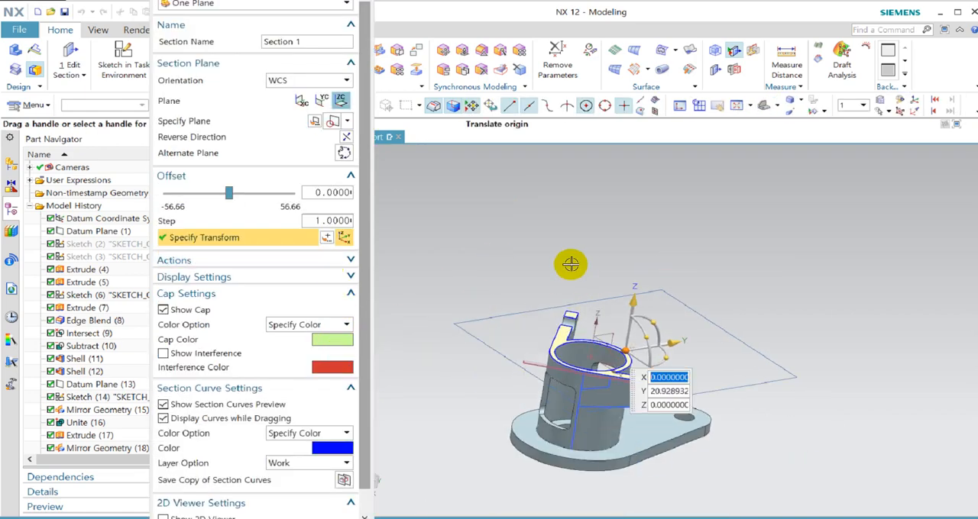
{"action": "middle_click_drag", "start_coordinate": [574, 263], "coordinate": [489, 402]}
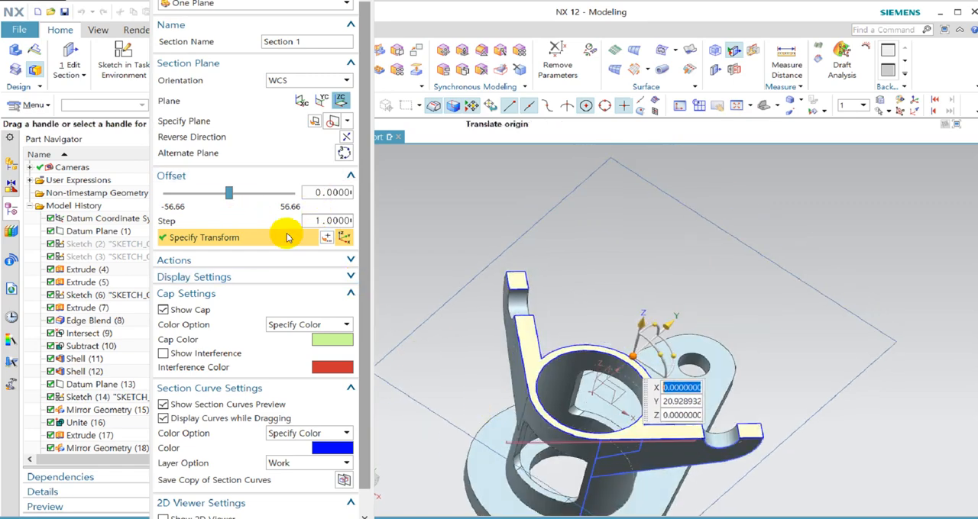
{"action": "middle_click_drag", "start_coordinate": [530, 299], "coordinate": [507, 267]}
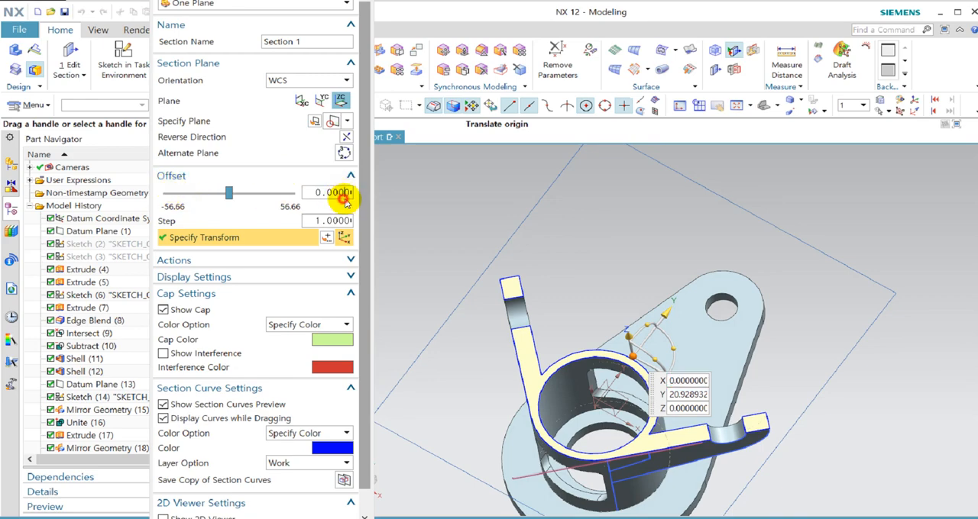
{"action": "middle_click_drag", "start_coordinate": [649, 235], "coordinate": [651, 309]}
{"action": "left_click_drag", "start_coordinate": [636, 291], "coordinate": [602, 298]}
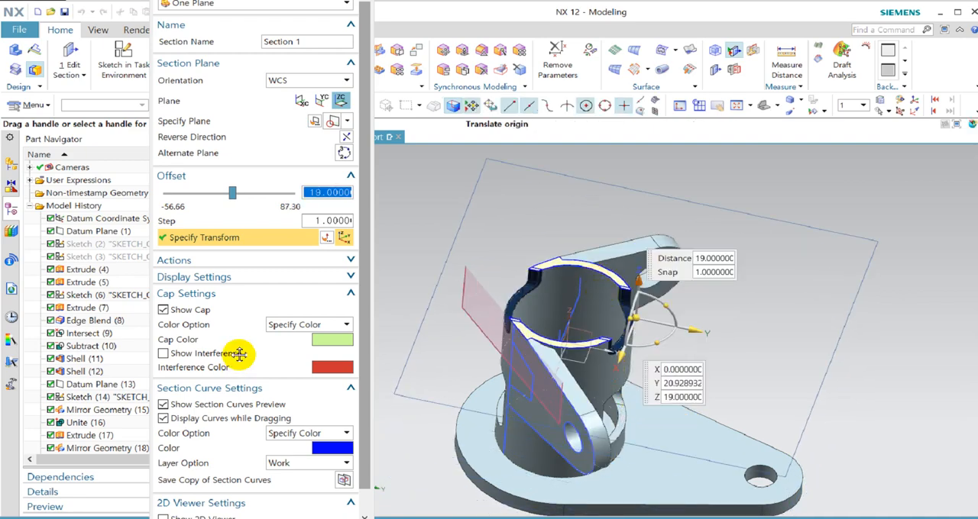
{"action": "middle_click", "coordinate": [324, 314]}
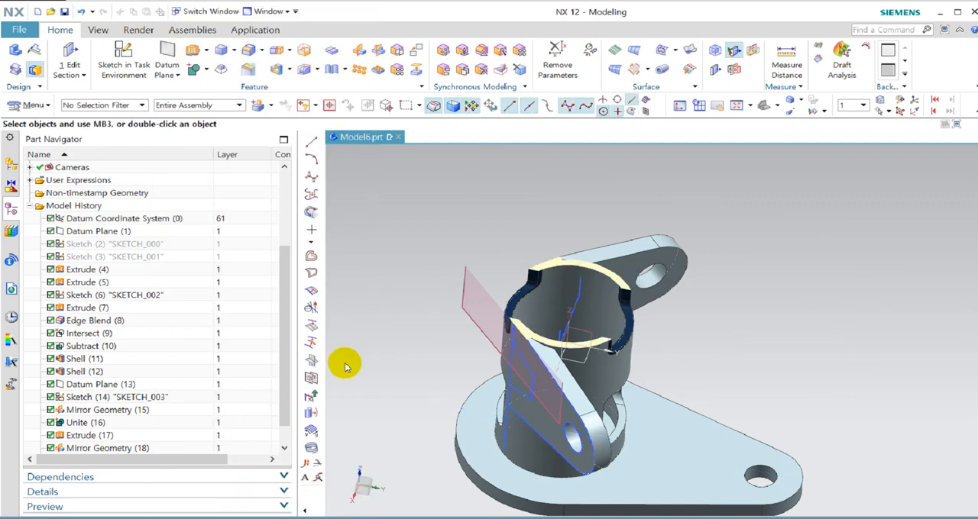
{"action": "middle_click_drag", "start_coordinate": [702, 354], "coordinate": [766, 325]}
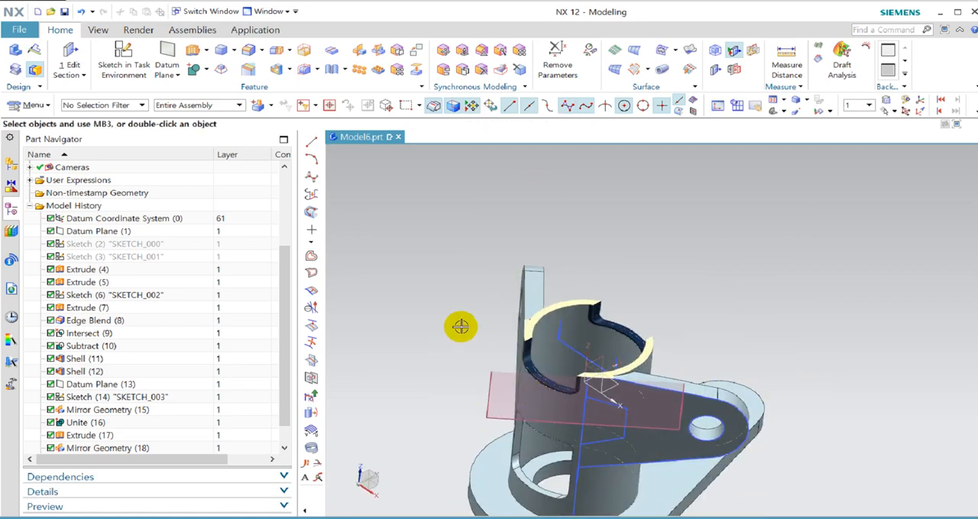
Turn off the section clipping and examine the four-sided profile on the side arm from several angles.
{"action": "left_click", "coordinate": [734, 54]}
{"action": "left_click", "coordinate": [735, 55]}
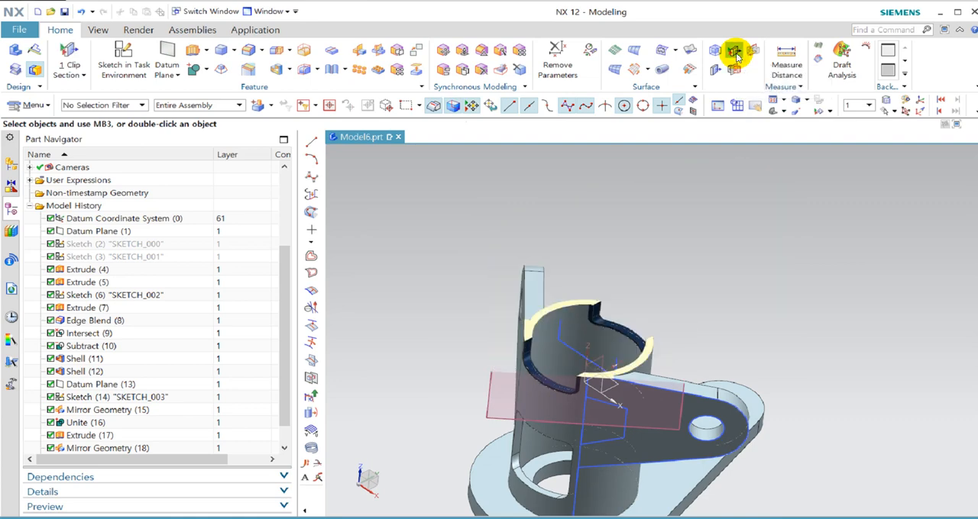
{"action": "left_click", "coordinate": [735, 54]}
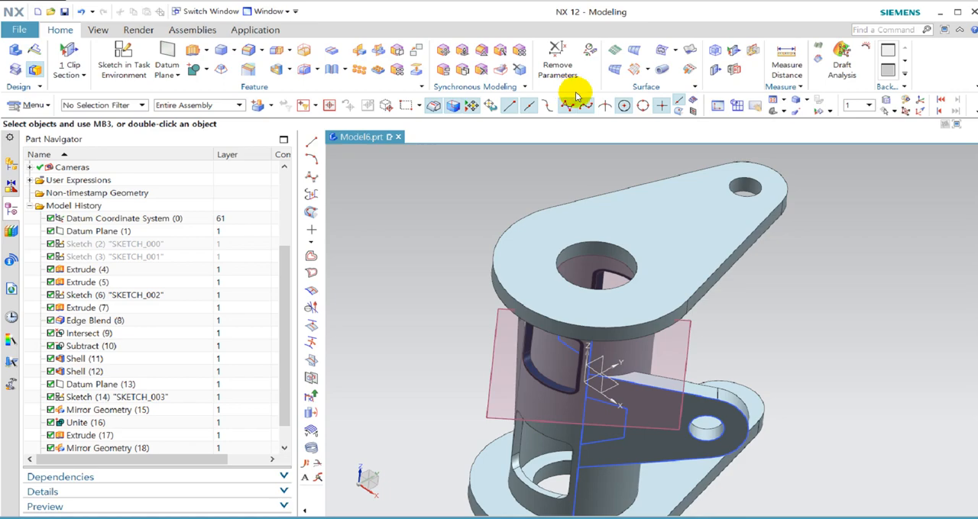
{"action": "middle_click_drag", "start_coordinate": [820, 308], "coordinate": [764, 359]}
{"action": "scroll", "coordinate": [627, 420], "scroll_direction": "up", "scroll_amount": 5}
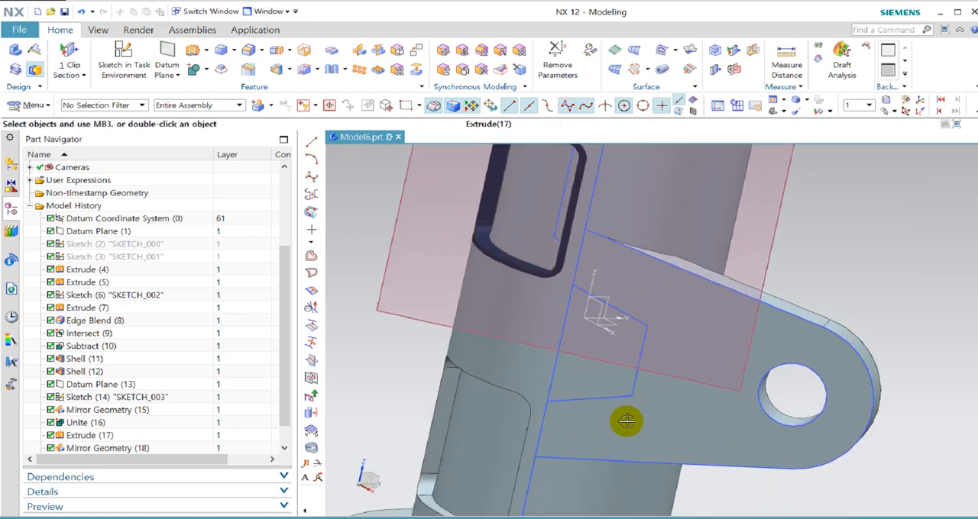
{"action": "mouse_move", "coordinate": [666, 319]}
{"action": "middle_mouse_down"}
{"action": "mouse_move", "coordinate": [650, 343]}
{"action": "mouse_move", "coordinate": [640, 300]}
{"action": "mouse_move", "coordinate": [677, 343]}
{"action": "mouse_move", "coordinate": [672, 290]}
{"action": "mouse_move", "coordinate": [698, 239]}
{"action": "mouse_move", "coordinate": [676, 324]}
{"action": "middle_mouse_up"}
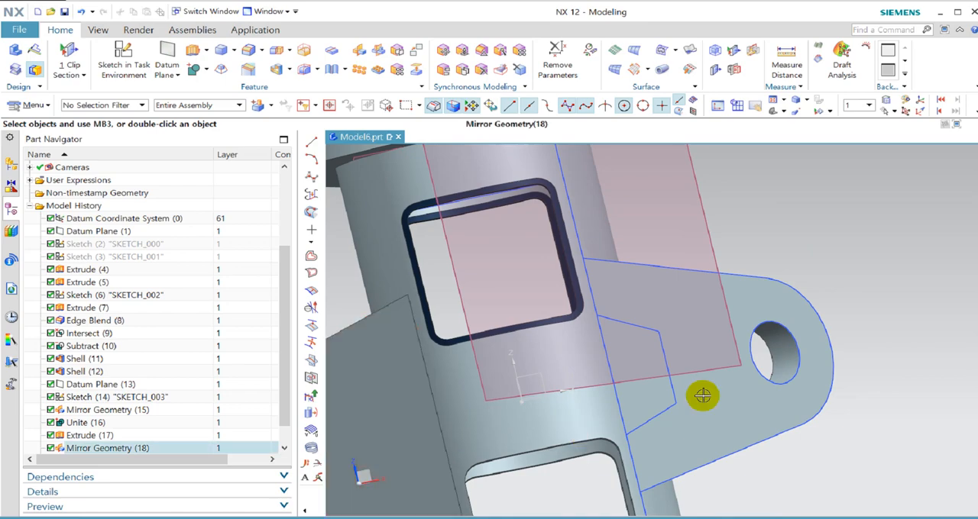
{"action": "middle_click_drag", "start_coordinate": [692, 360], "coordinate": [628, 397]}
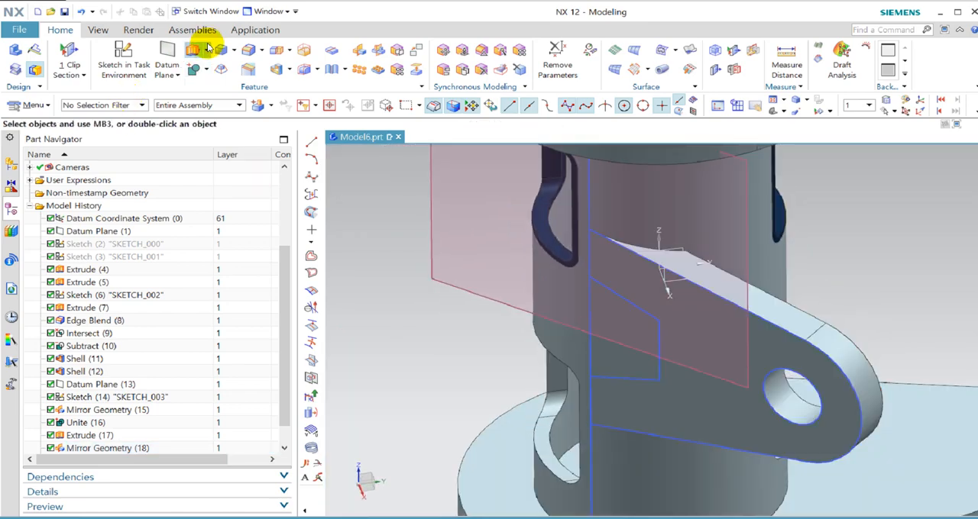
Start a Revolve using Region Boundary Curves and take the four-sided region on the side arm as its section.
{"action": "left_click", "coordinate": [206, 49]}
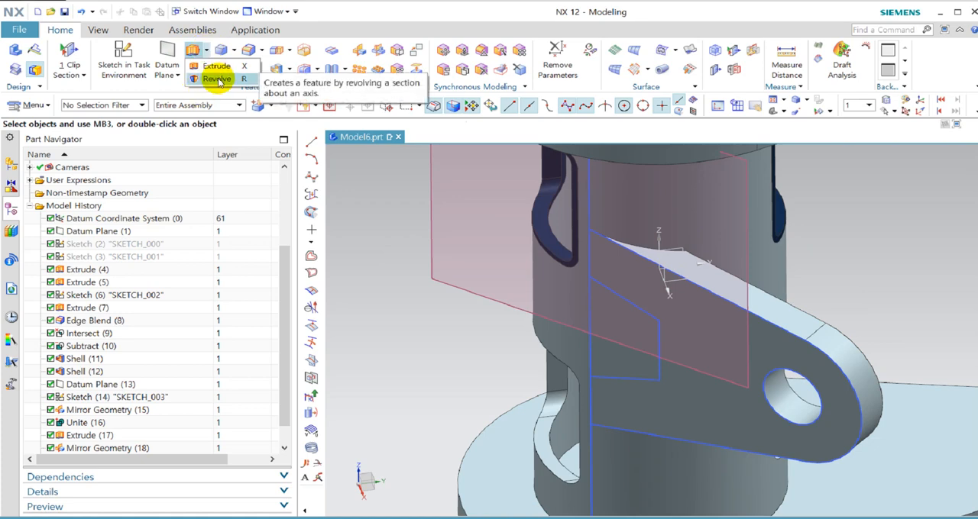
{"action": "left_click", "coordinate": [218, 79]}
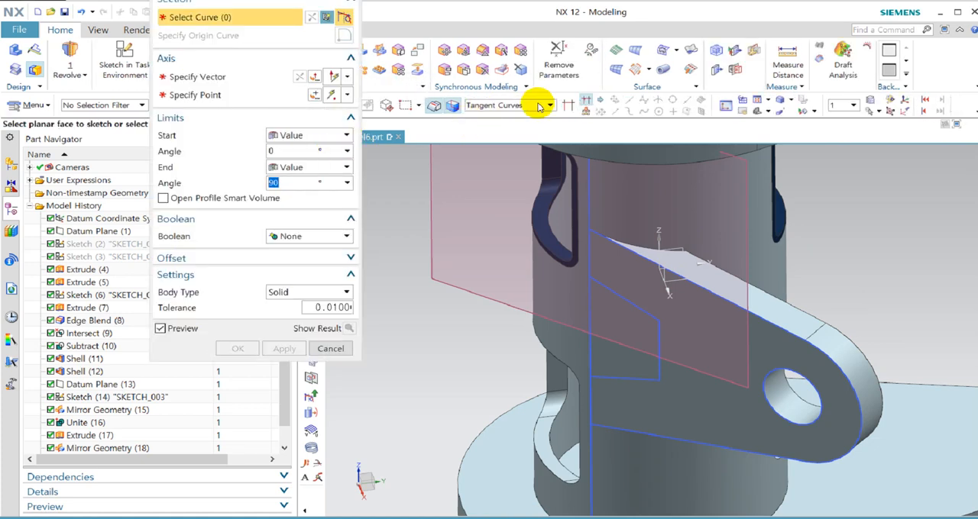
{"action": "left_click", "coordinate": [543, 105]}
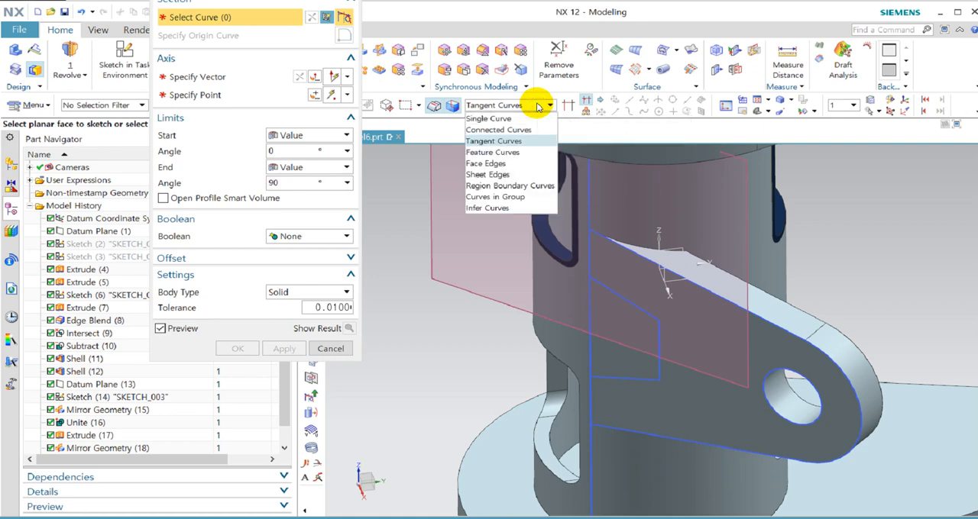
{"action": "left_click", "coordinate": [504, 187]}
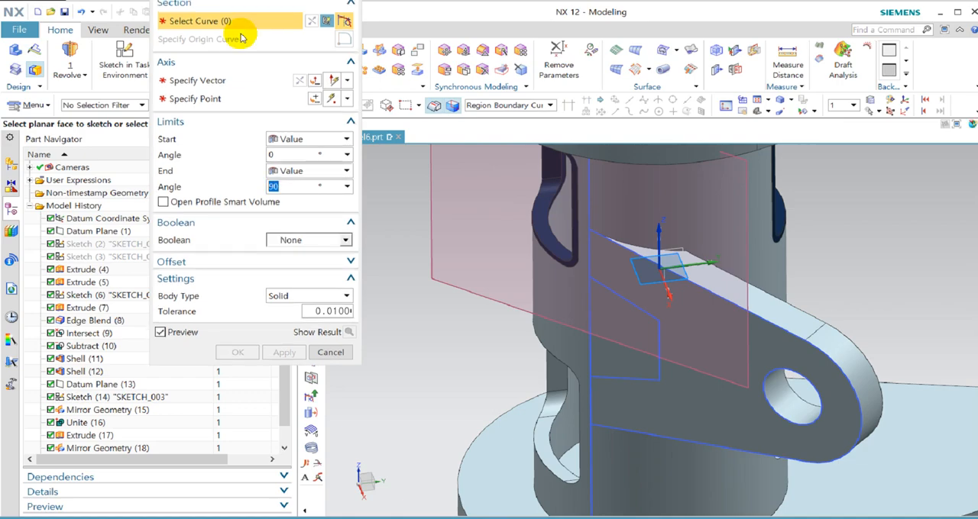
{"action": "left_click", "coordinate": [235, 123]}
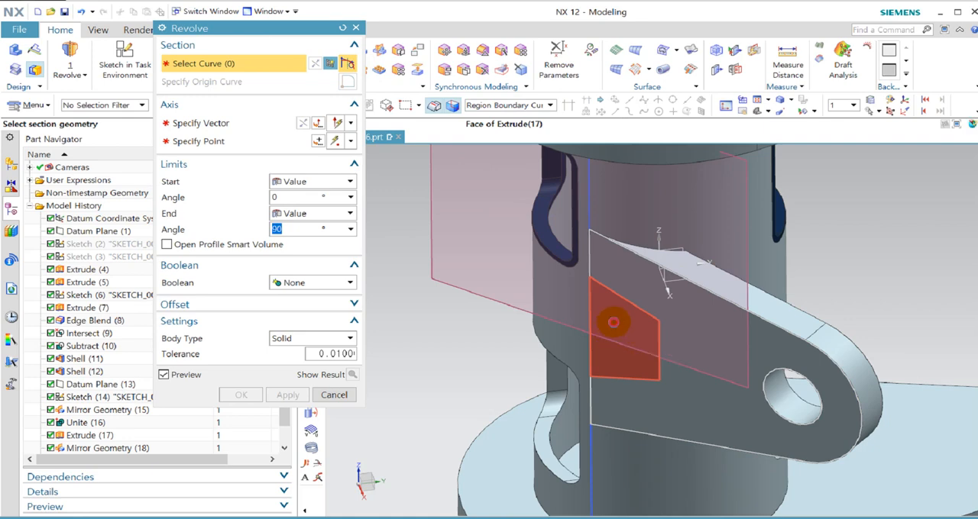
{"action": "left_click", "coordinate": [613, 322]}
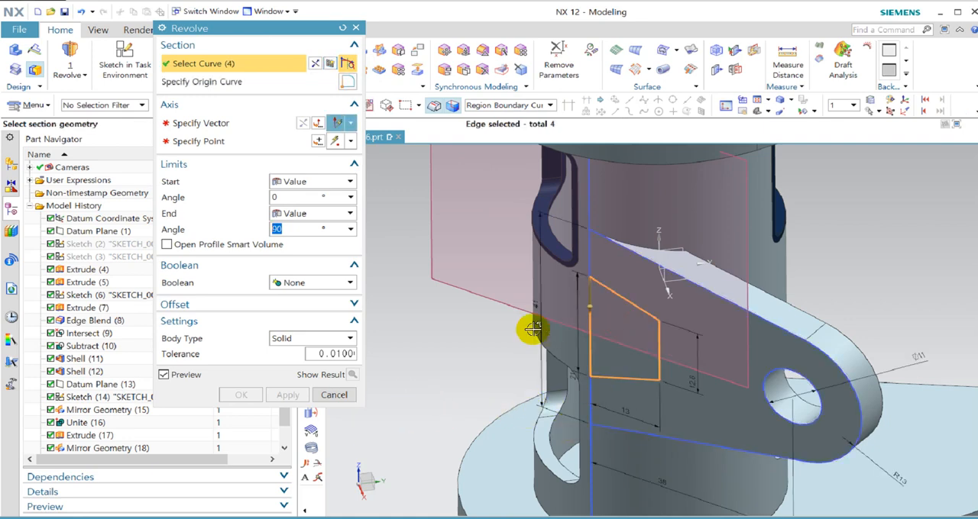
{"action": "scroll", "coordinate": [533, 328], "scroll_direction": "up", "scroll_amount": 3}
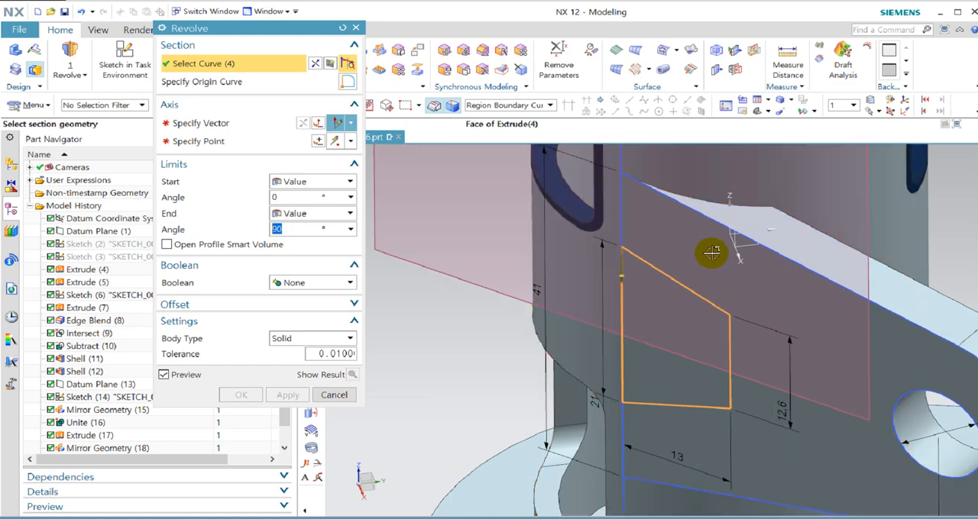
Define the revolve axis along the sketch's vertical line and set the end angle to 7°.
{"action": "left_click", "coordinate": [262, 125]}
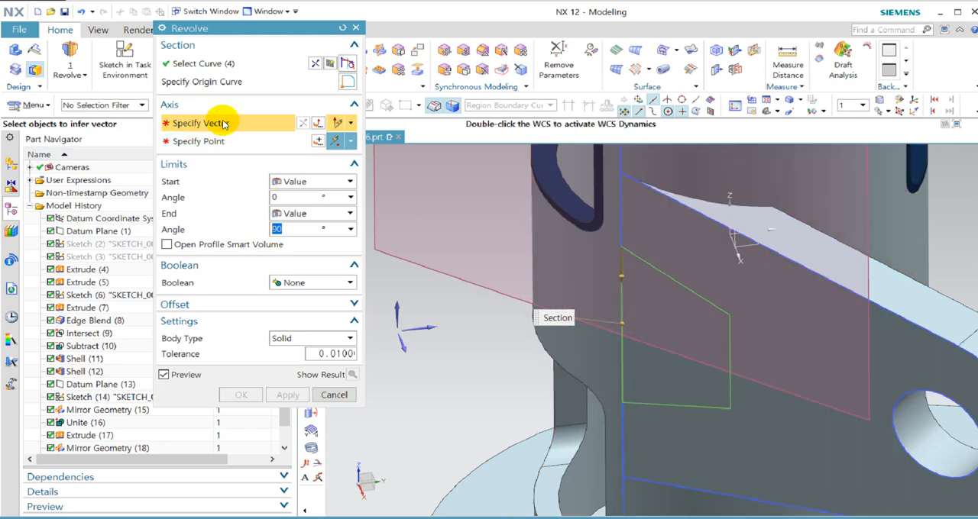
{"action": "left_click", "coordinate": [620, 203]}
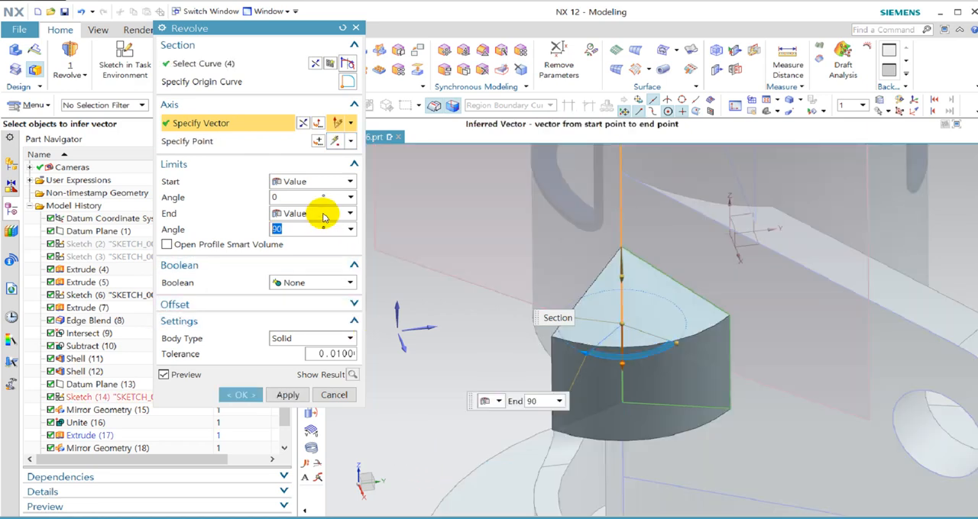
{"action": "left_click", "coordinate": [303, 198]}
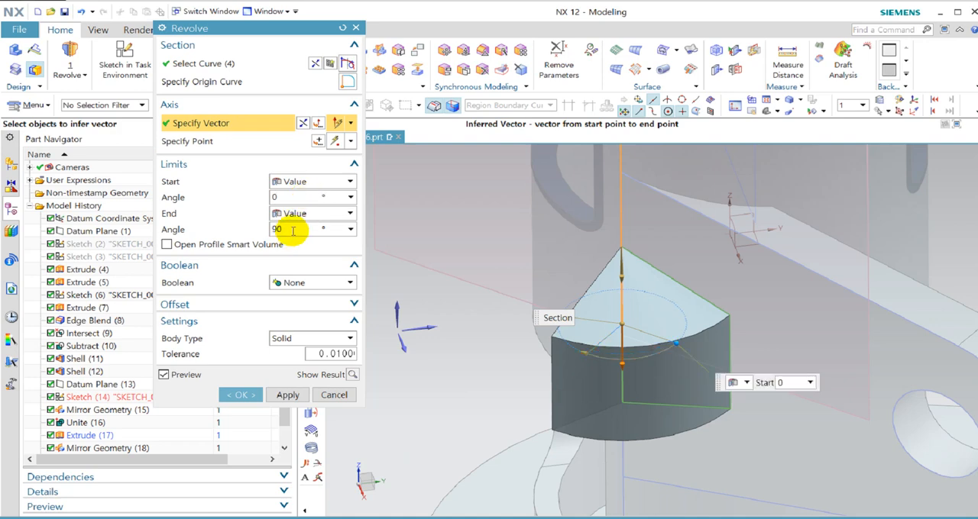
{"action": "left_click", "coordinate": [286, 229]}
{"action": "type", "text": "7"}
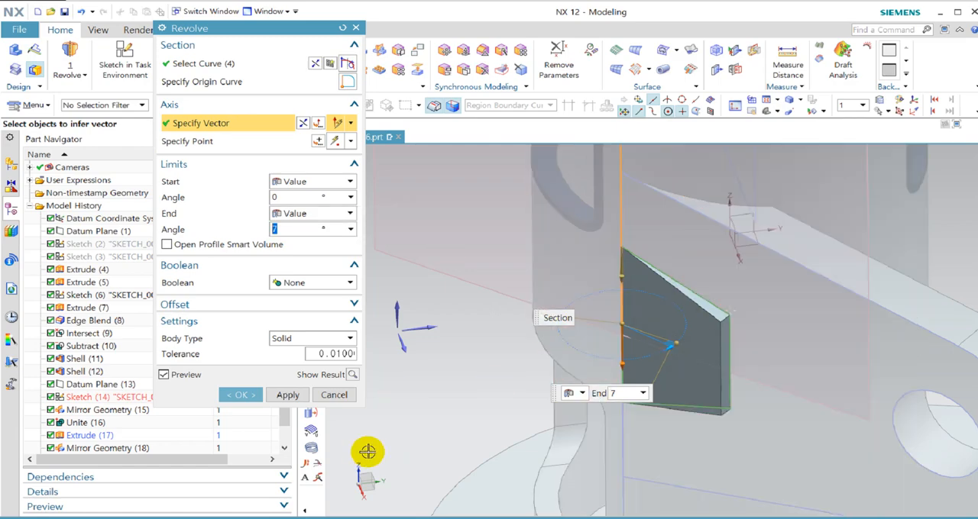
Try the reversed axis direction, restore it, and create the revolved wedge with an end angle of -7° and Boolean None.
{"action": "left_click", "coordinate": [302, 125]}
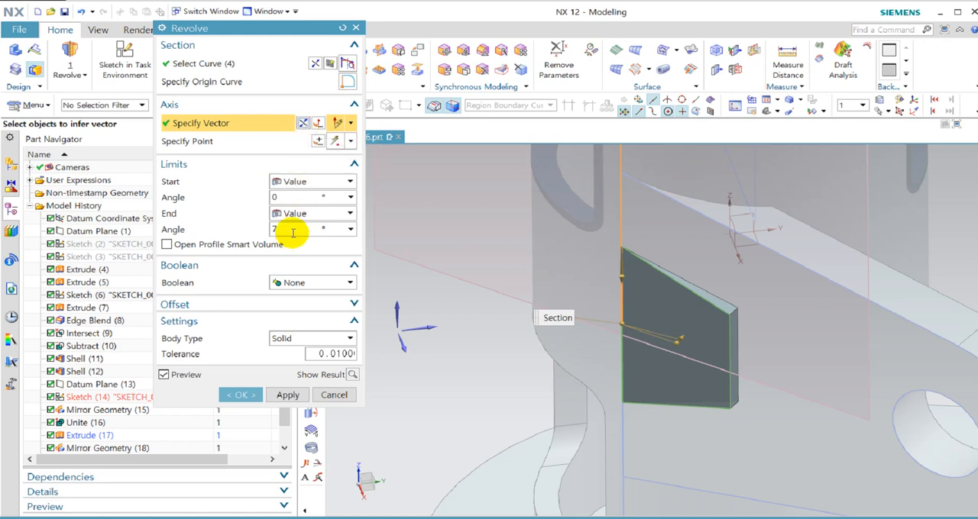
{"action": "left_click", "coordinate": [303, 129]}
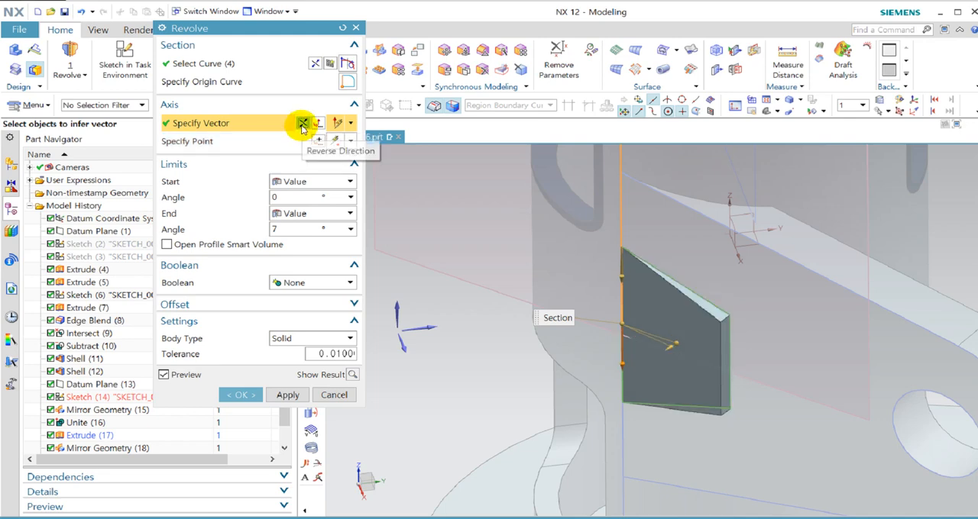
{"action": "left_click", "coordinate": [273, 230]}
{"action": "type", "text": "-"}
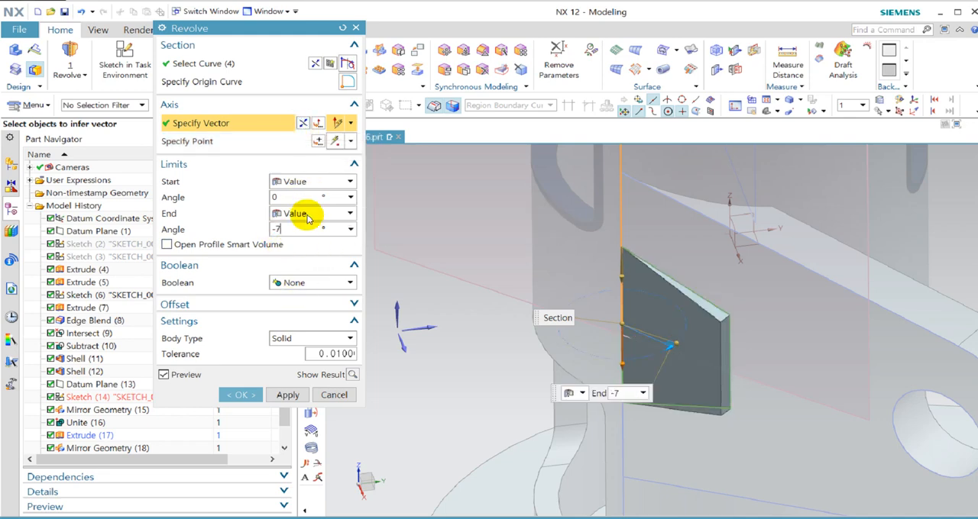
{"action": "key", "text": "Return"}
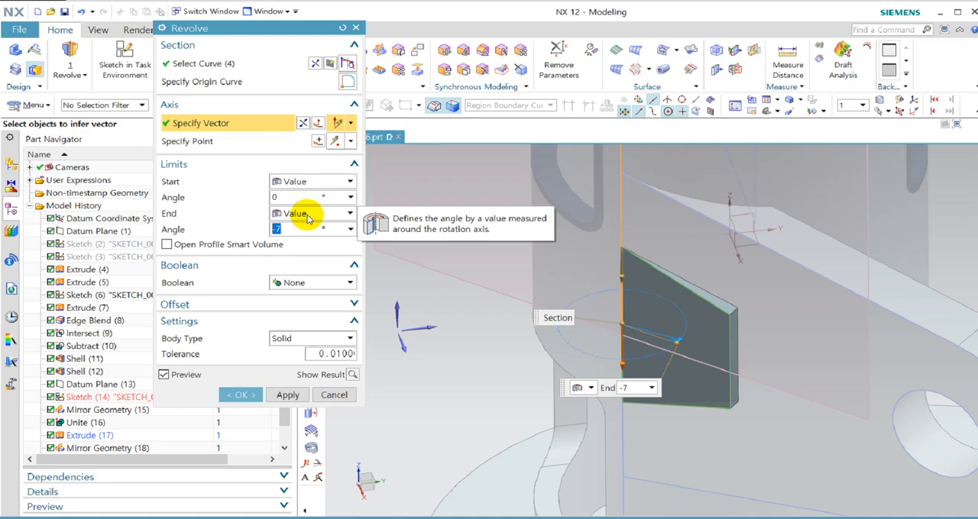
{"action": "left_click", "coordinate": [231, 395]}
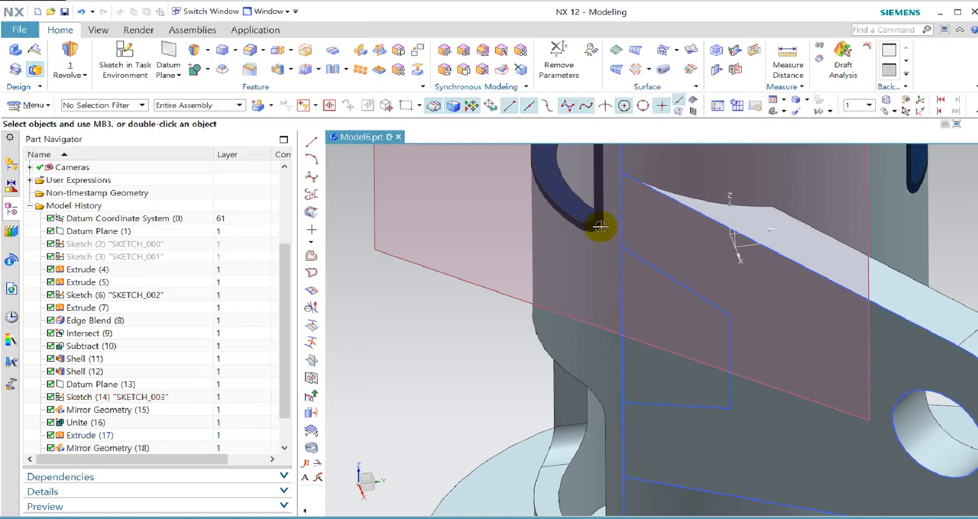
Reopen the Revolve to check its Boolean option, keep None, and highlight the wedge in the model.
{"action": "left_click", "coordinate": [109, 438]}
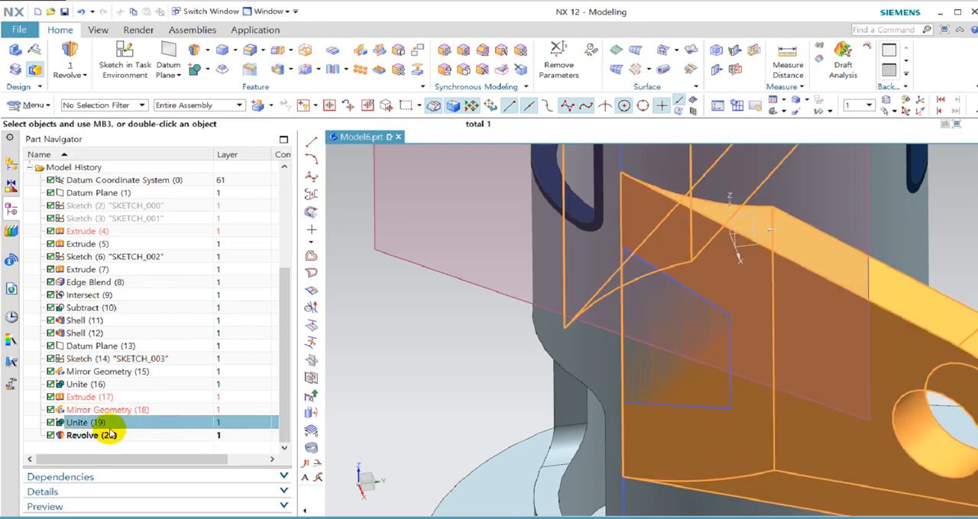
{"action": "double_click", "coordinate": [111, 436]}
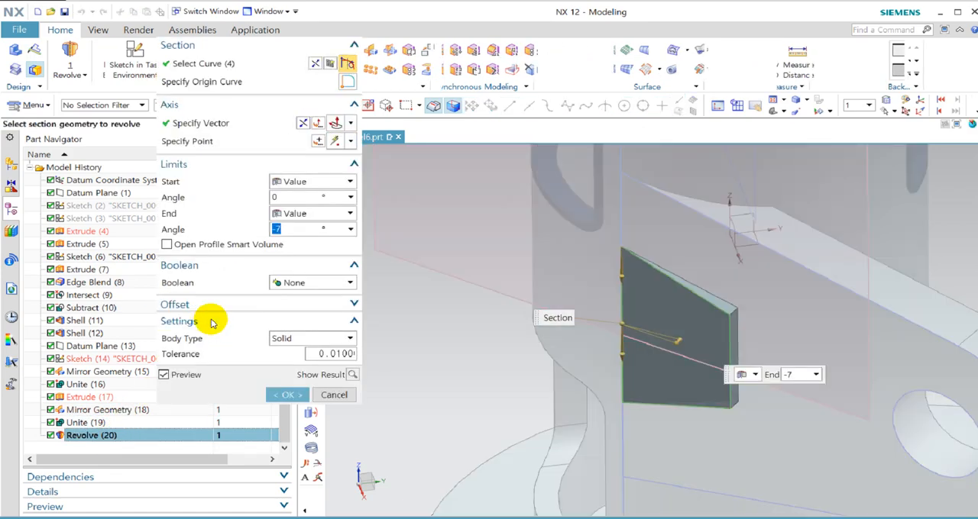
{"action": "left_click", "coordinate": [330, 284]}
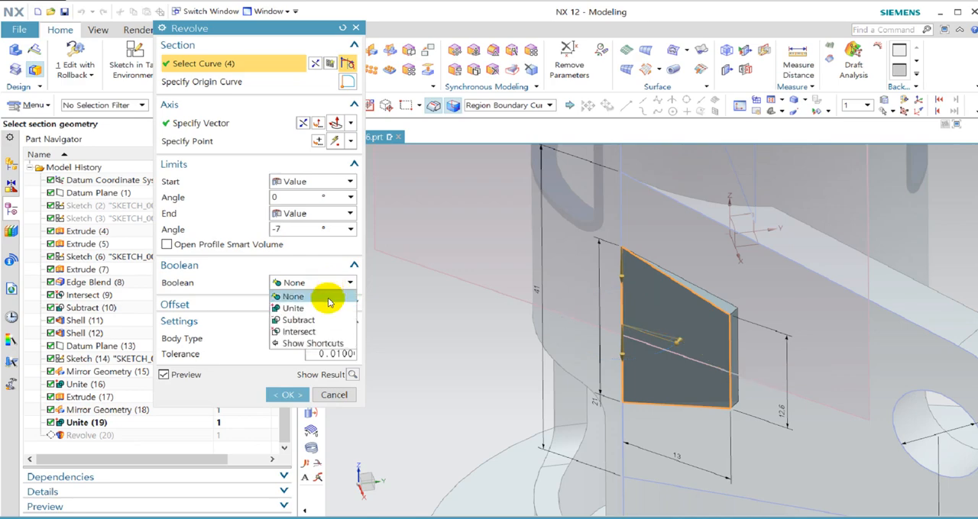
{"action": "left_click", "coordinate": [252, 265]}
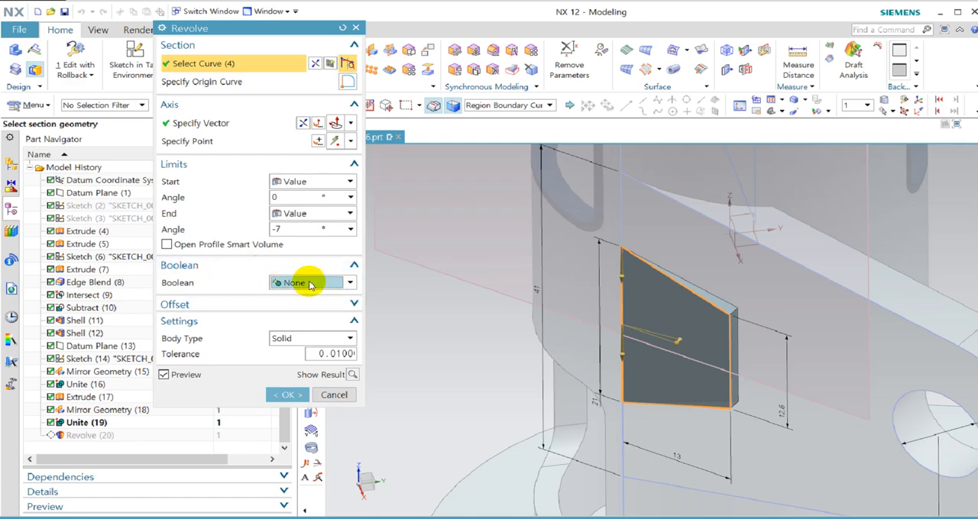
{"action": "left_click", "coordinate": [285, 395]}
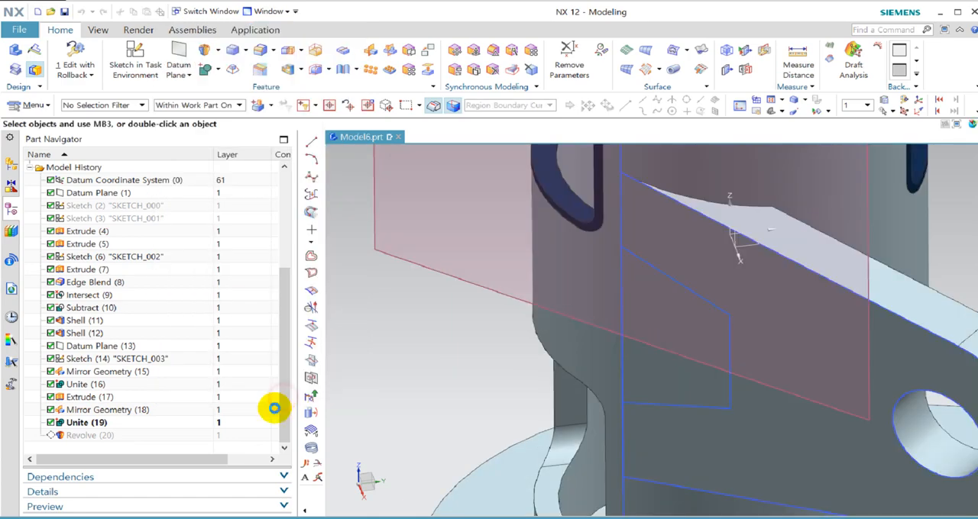
{"action": "left_click", "coordinate": [89, 438]}
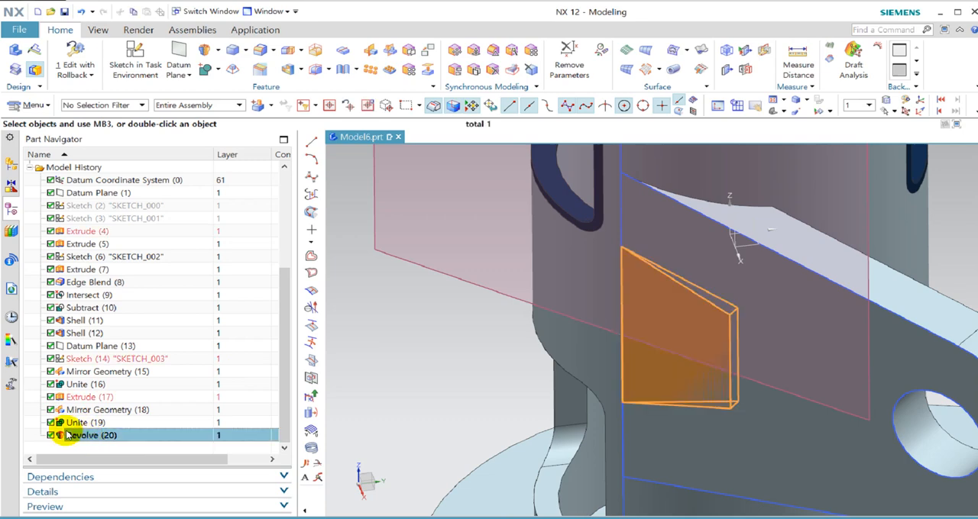
{"action": "key", "text": "Escape"}
Hide the united bracket body to isolate the small revolved wedge.
{"action": "scroll", "coordinate": [732, 357], "scroll_direction": "down", "scroll_amount": 5}
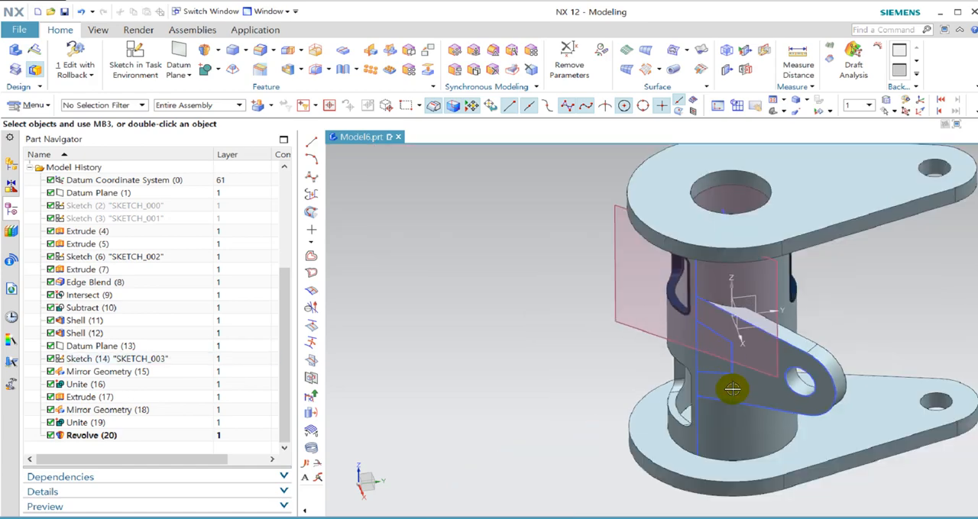
{"action": "middle_click_drag", "start_coordinate": [733, 390], "coordinate": [766, 487]}
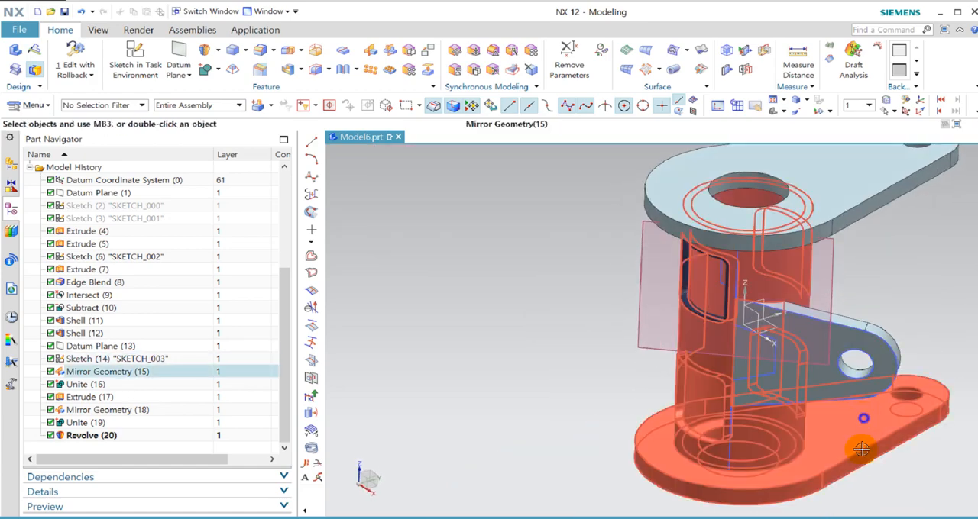
{"action": "right_click_drag", "start_coordinate": [862, 449], "coordinate": [865, 512]}
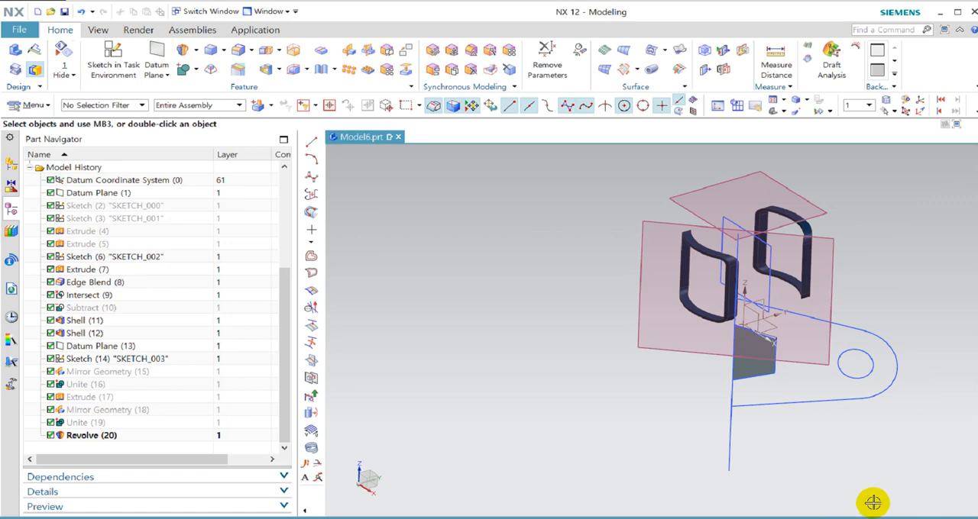
{"action": "middle_click_drag", "start_coordinate": [871, 469], "coordinate": [735, 360]}
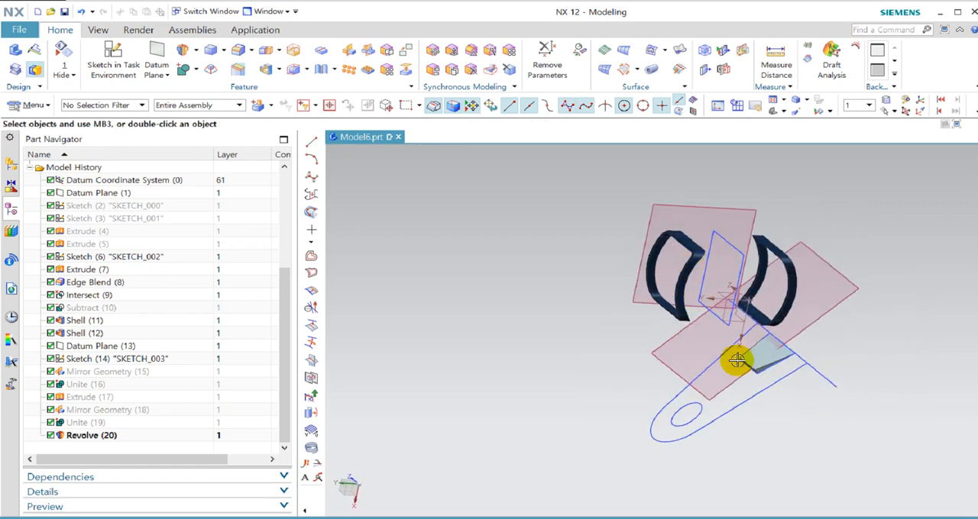
{"action": "scroll", "coordinate": [865, 368], "scroll_direction": "up", "scroll_amount": 5}
{"action": "scroll", "coordinate": [865, 368], "scroll_direction": "up", "scroll_amount": 3}
{"action": "middle_click_drag", "start_coordinate": [751, 328], "coordinate": [781, 364]}
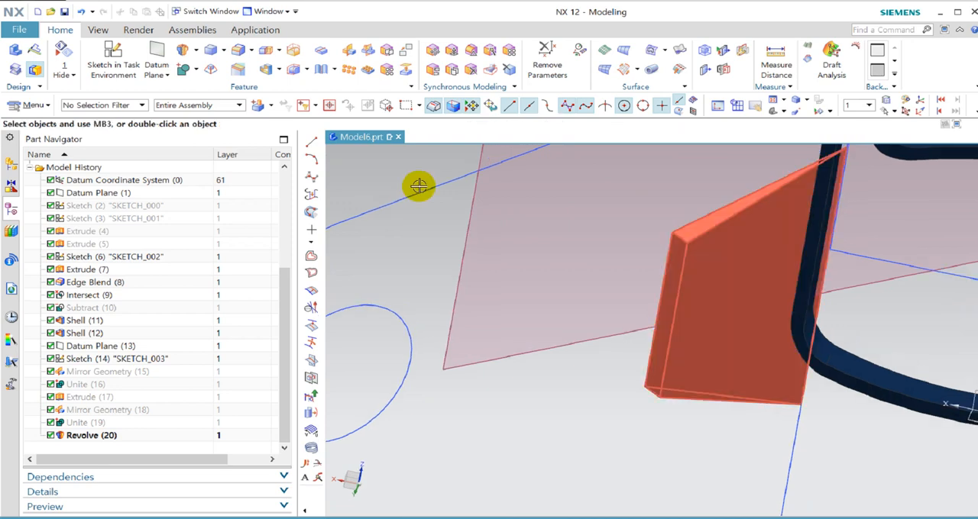
Blend the two outer corner edges of the revolved wedge with a 6.4 mm radius.
{"action": "left_click", "coordinate": [237, 52]}
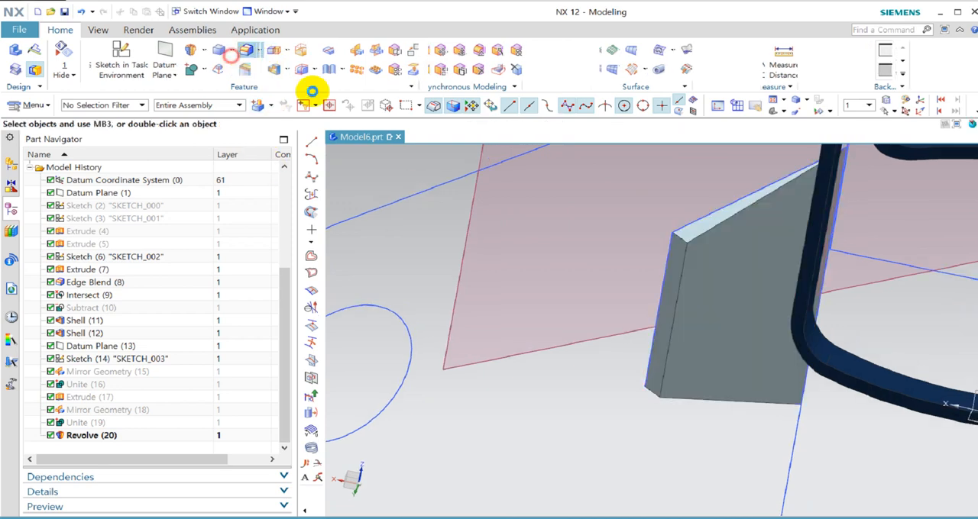
{"action": "left_click", "coordinate": [678, 240]}
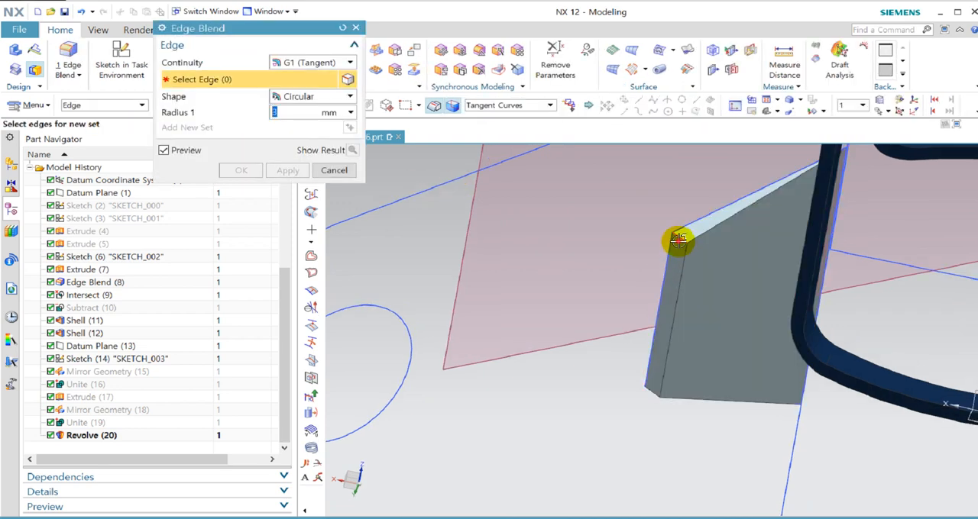
{"action": "left_click", "coordinate": [652, 393]}
{"action": "type", "text": "6.4"}
{"action": "key", "text": "Return"}
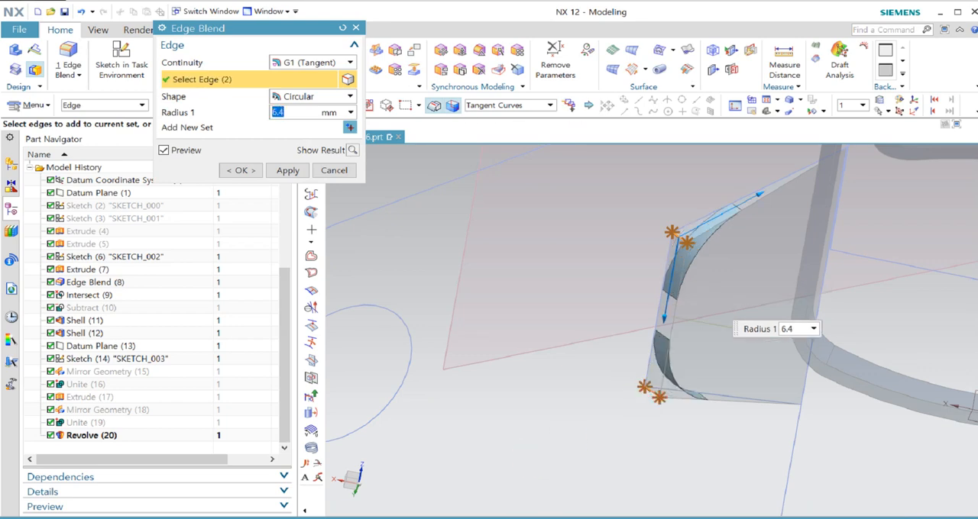
{"action": "left_click", "coordinate": [240, 170]}
{"action": "scroll", "coordinate": [499, 400], "scroll_direction": "down", "scroll_amount": 3}
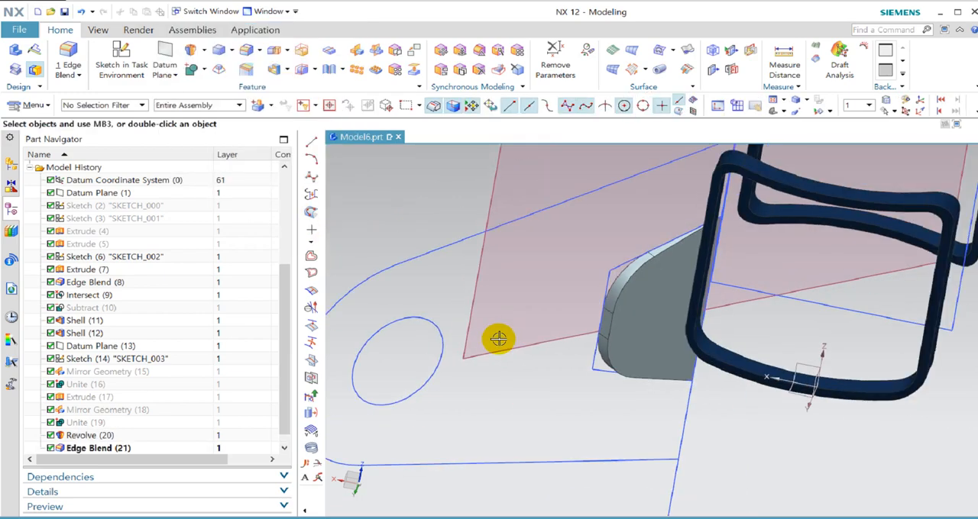
{"action": "middle_click_drag", "start_coordinate": [644, 390], "coordinate": [408, 366]}
{"action": "scroll", "coordinate": [169, 364], "scroll_direction": "down", "scroll_amount": 1}
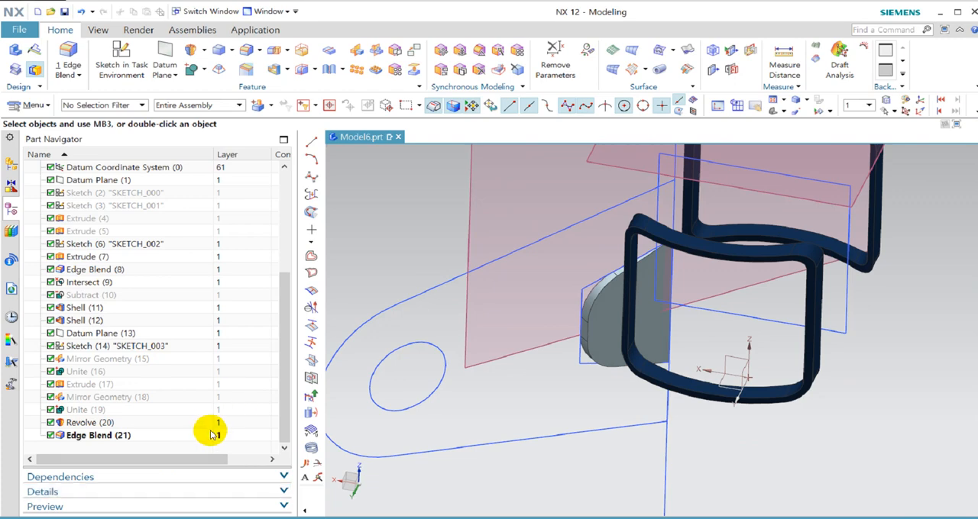
{"action": "left_click", "coordinate": [122, 423]}
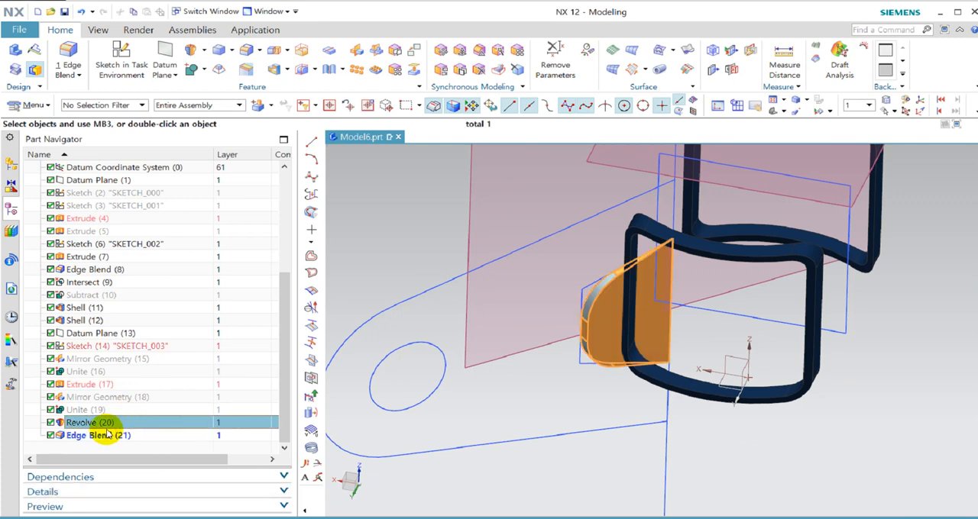
{"action": "left_click", "coordinate": [107, 435], "text": "ctrl"}
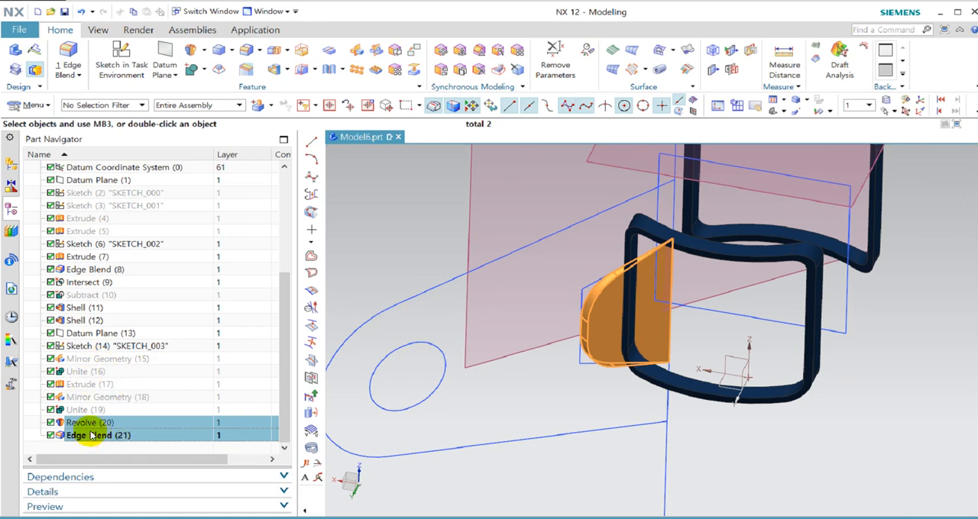
{"action": "left_click_drag", "start_coordinate": [85, 413], "coordinate": [91, 398]}
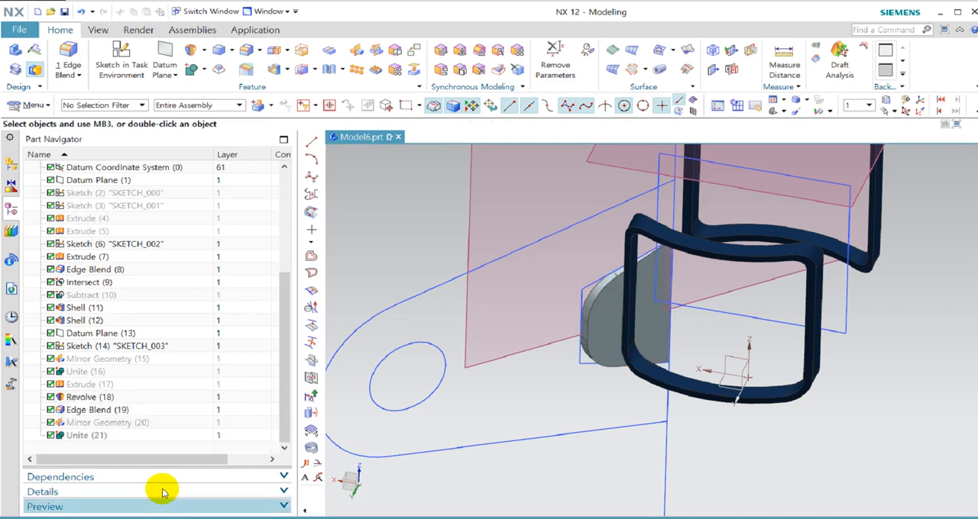
{"action": "key", "text": "ctrl+z"}
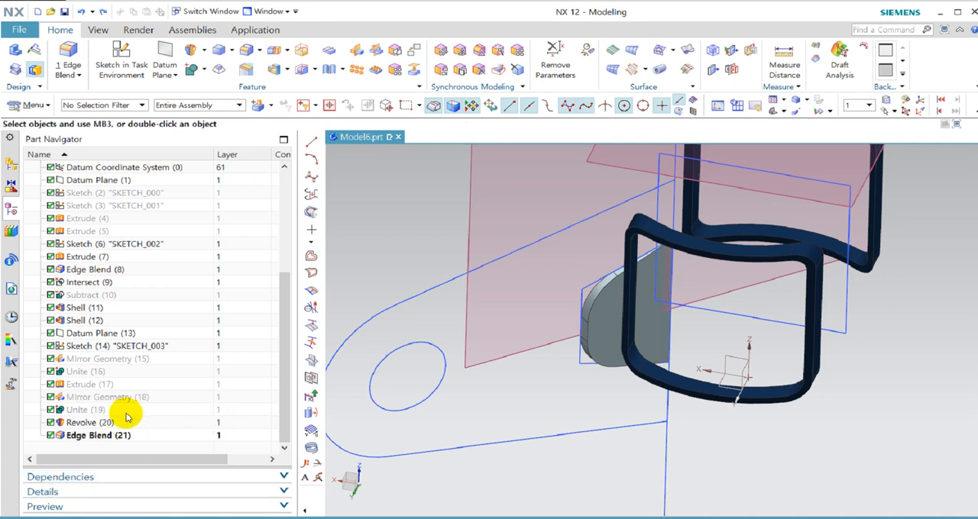
Reorder the model history so the wedge's Revolve and Edge Blend come directly after Extrude (17), before the arm's Mirror Geometry.
{"action": "left_click", "coordinate": [116, 422]}
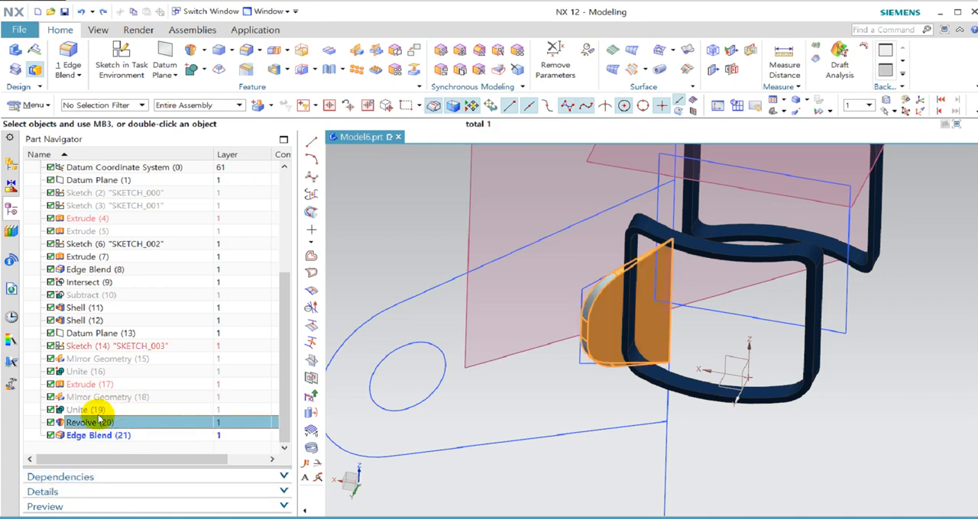
{"action": "left_click", "coordinate": [93, 438], "text": "ctrl"}
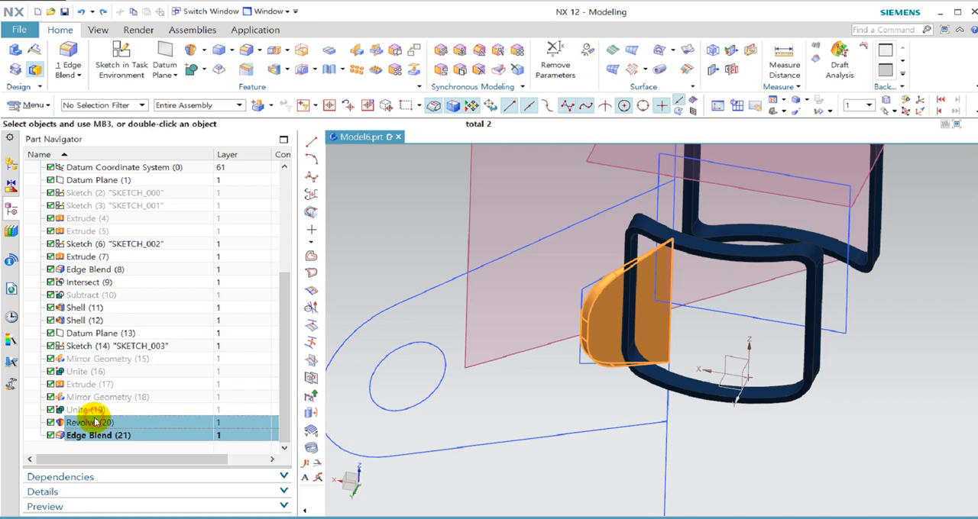
{"action": "left_click_drag", "start_coordinate": [95, 422], "coordinate": [105, 405]}
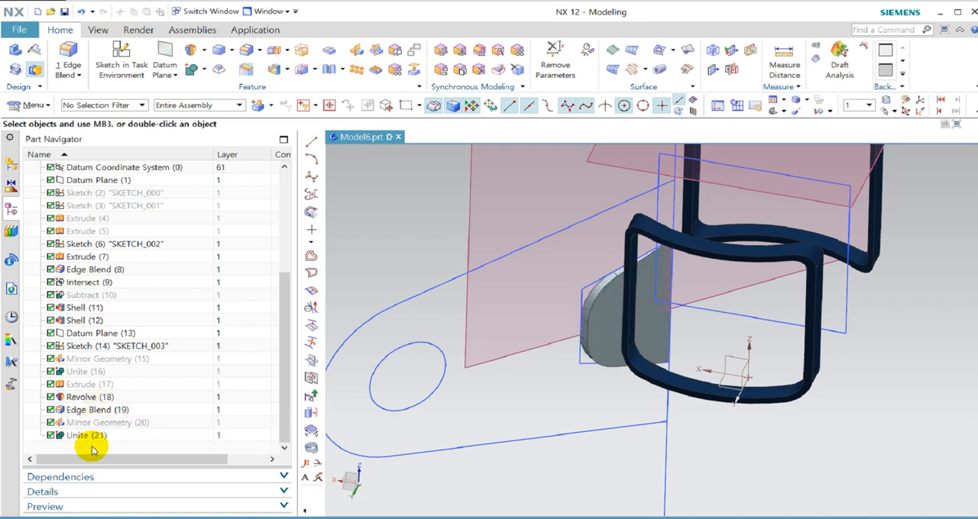
Edit the side arm's Mirror Geometry to include the blended wedge body as a second mirrored object.
{"action": "middle_click_drag", "start_coordinate": [527, 390], "coordinate": [646, 320]}
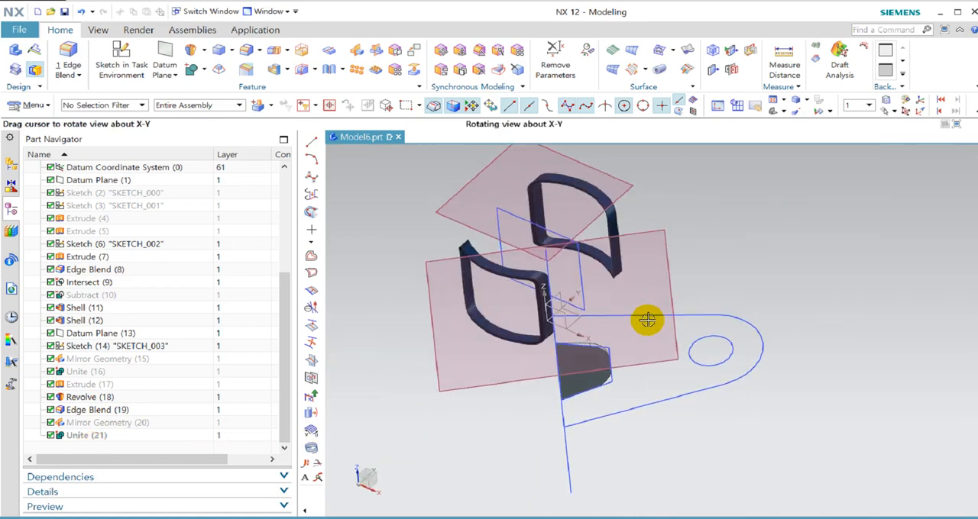
{"action": "left_click", "coordinate": [151, 424]}
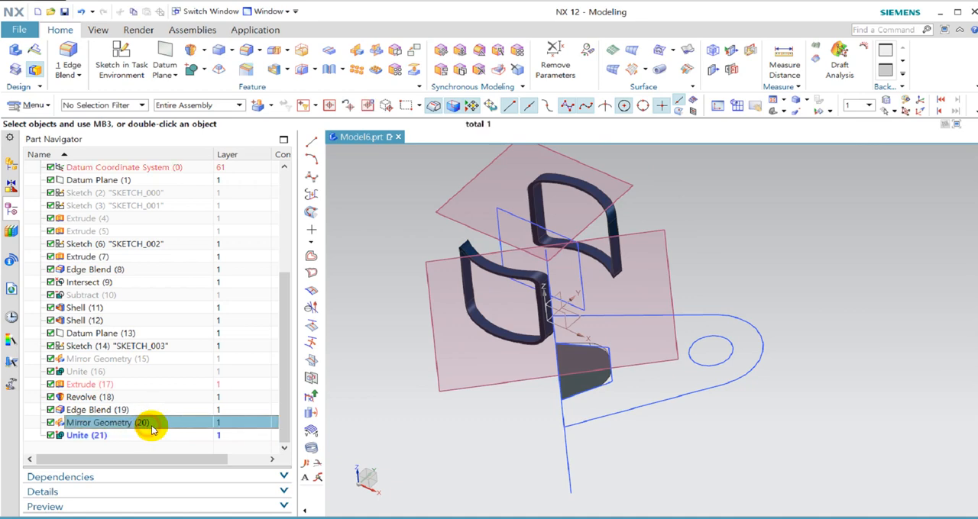
{"action": "double_click", "coordinate": [140, 426]}
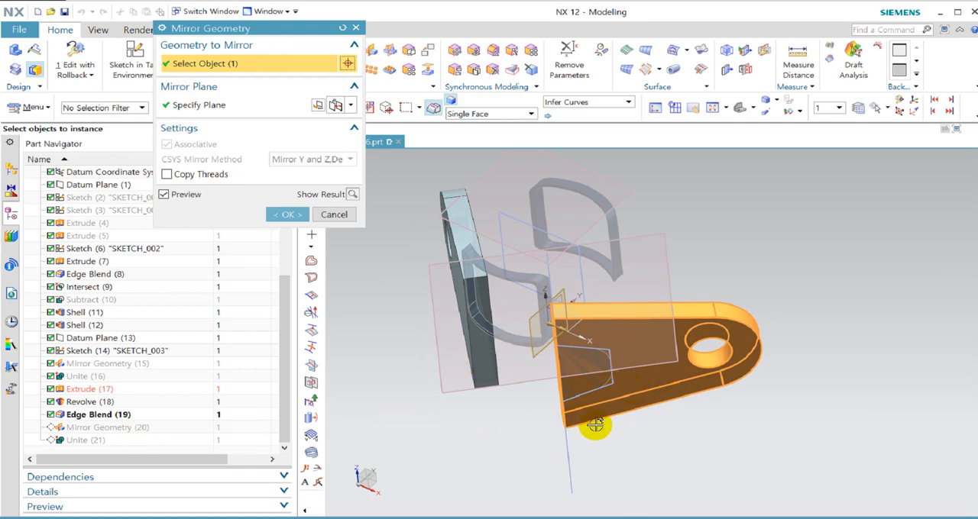
{"action": "scroll", "coordinate": [594, 419], "scroll_direction": "up", "scroll_amount": 3}
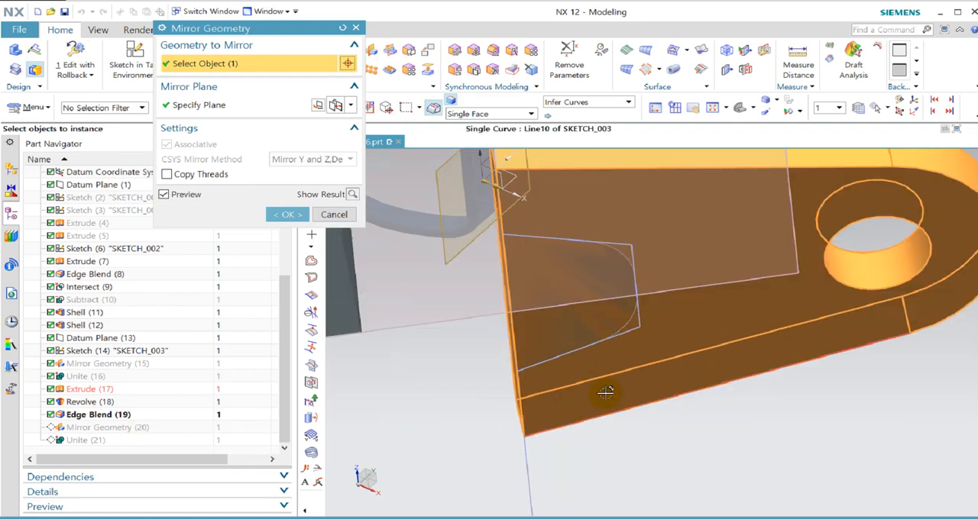
{"action": "left_click", "coordinate": [544, 451]}
{"action": "scroll", "coordinate": [353, 265], "scroll_direction": "down", "scroll_amount": 5}
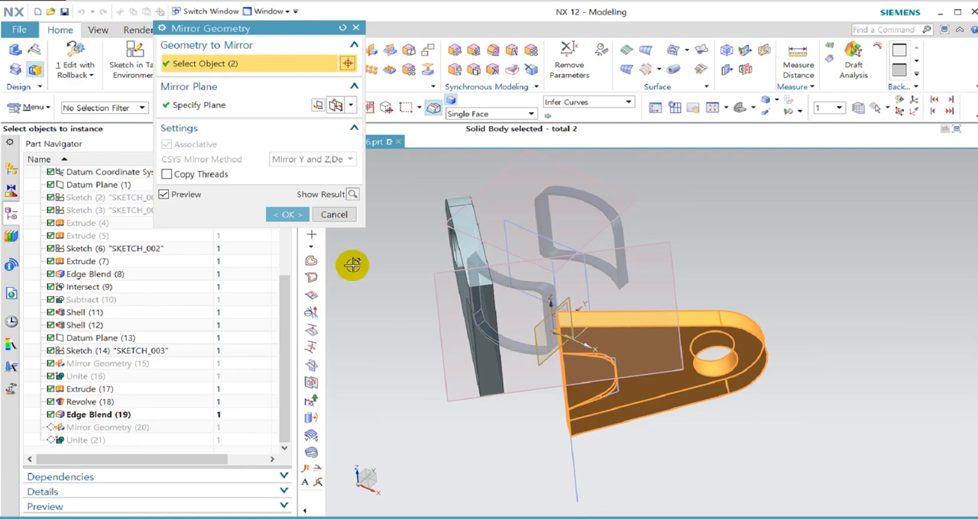
{"action": "left_click", "coordinate": [292, 219]}
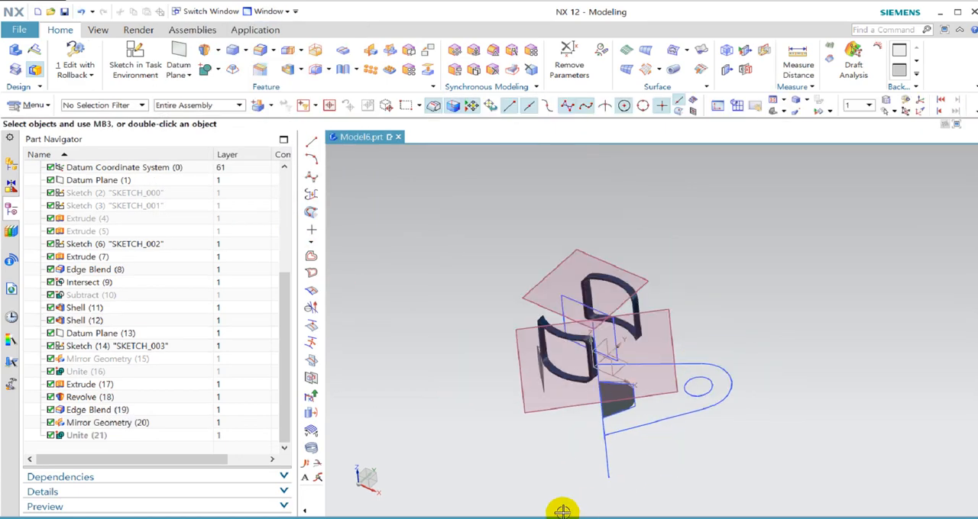
Hide all objects and show only the solid bodies of the bracket.
{"action": "key", "text": "ctrl+w"}
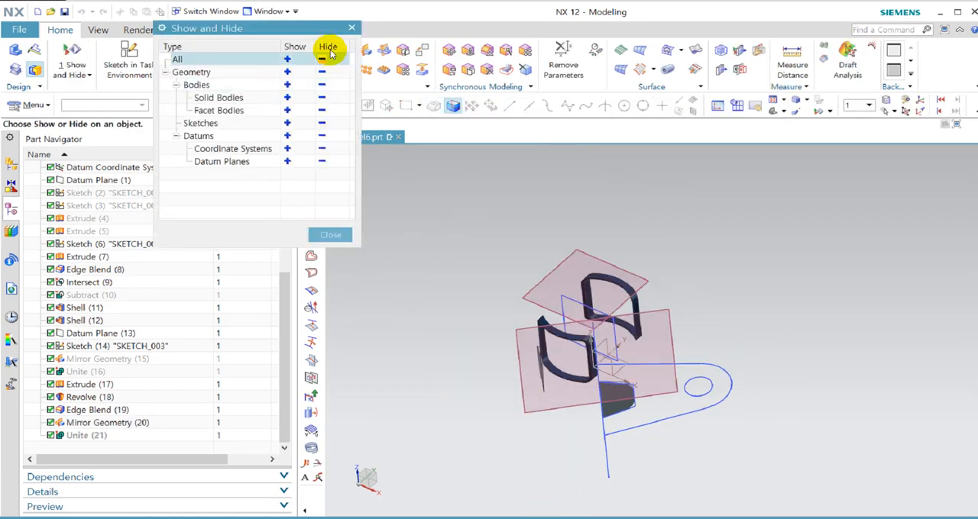
{"action": "left_click", "coordinate": [321, 61]}
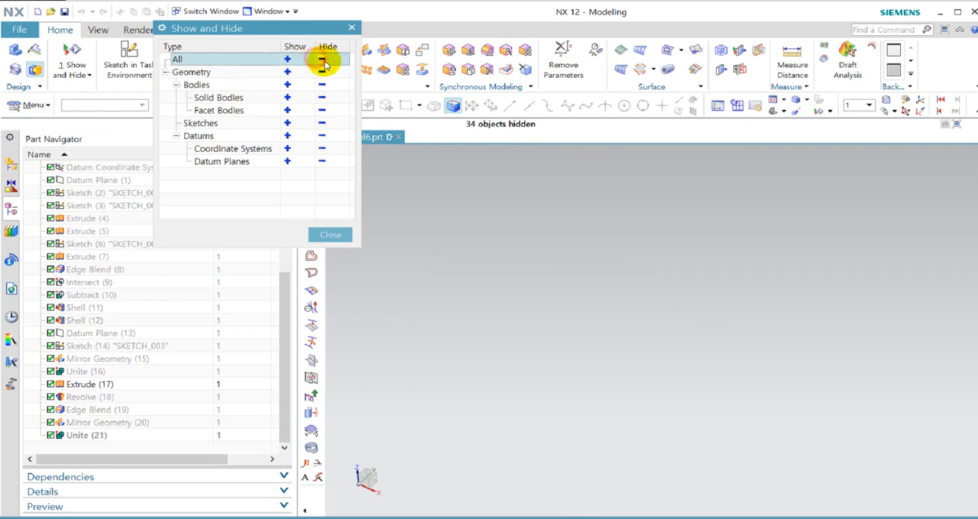
{"action": "left_click", "coordinate": [287, 97]}
{"action": "middle_click_drag", "start_coordinate": [755, 281], "coordinate": [772, 249]}
{"action": "middle_click", "coordinate": [771, 250]}
{"action": "scroll", "coordinate": [650, 309], "scroll_direction": "up", "scroll_amount": 2}
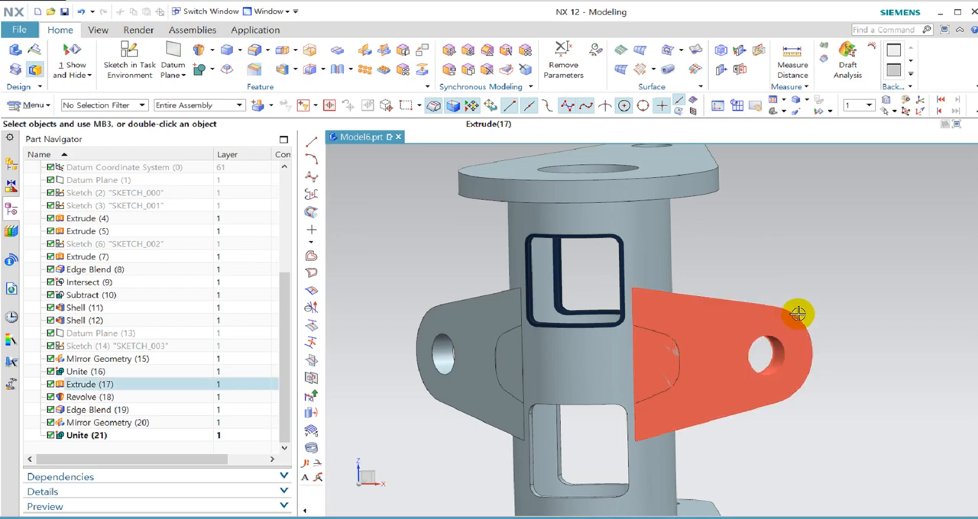
{"action": "middle_click_drag", "start_coordinate": [798, 314], "coordinate": [726, 314]}
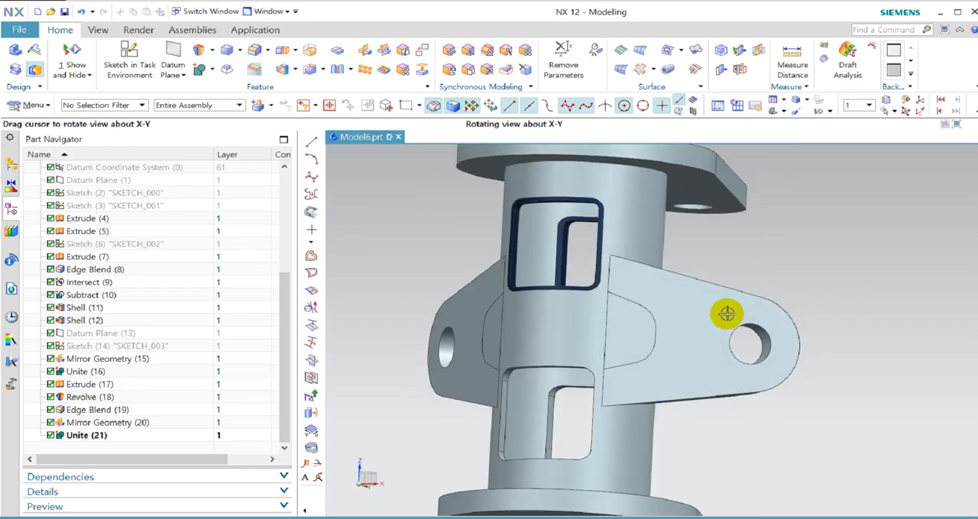
Subtract both wedge bodies from the united bracket body, with Keep Tool turned off.
{"action": "left_click", "coordinate": [131, 437]}
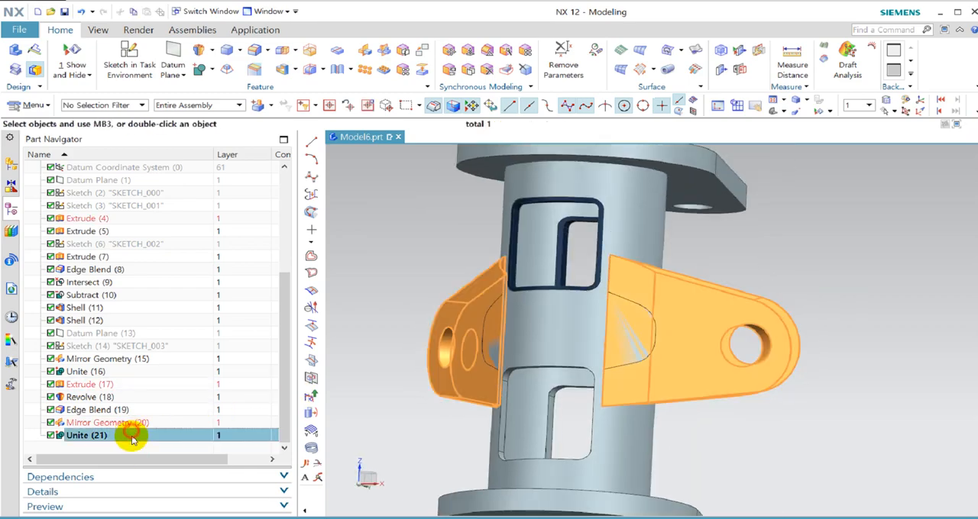
{"action": "left_click", "coordinate": [128, 453]}
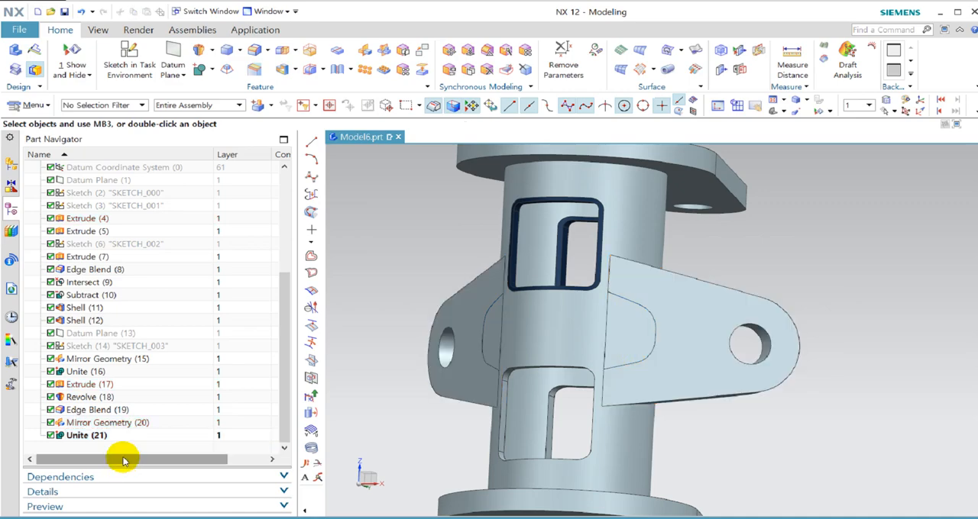
{"action": "key", "text": "s"}
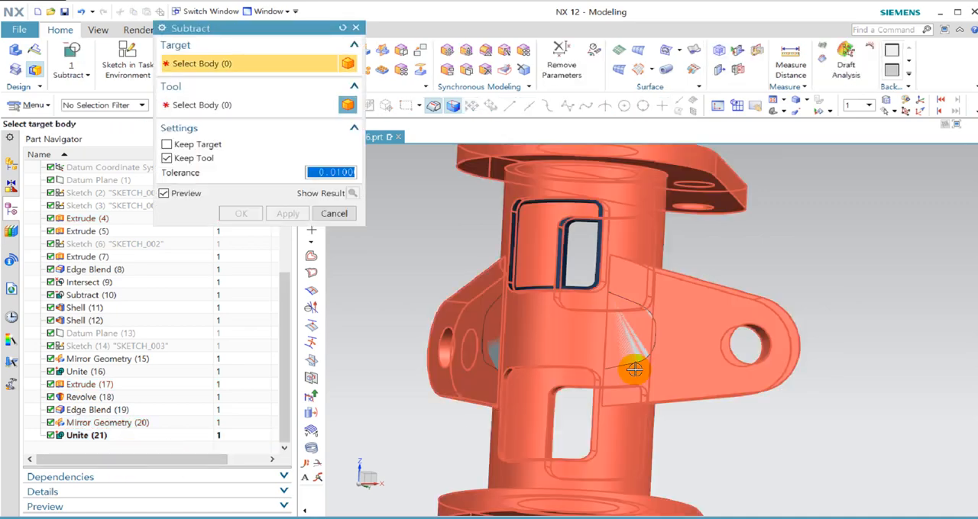
{"action": "left_click", "coordinate": [649, 258]}
{"action": "left_click", "coordinate": [629, 324]}
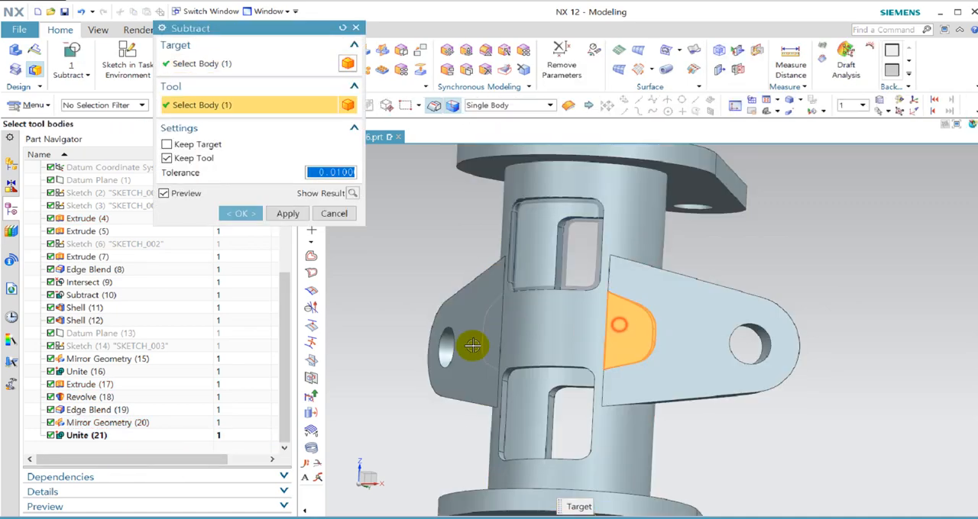
{"action": "left_click", "coordinate": [483, 340]}
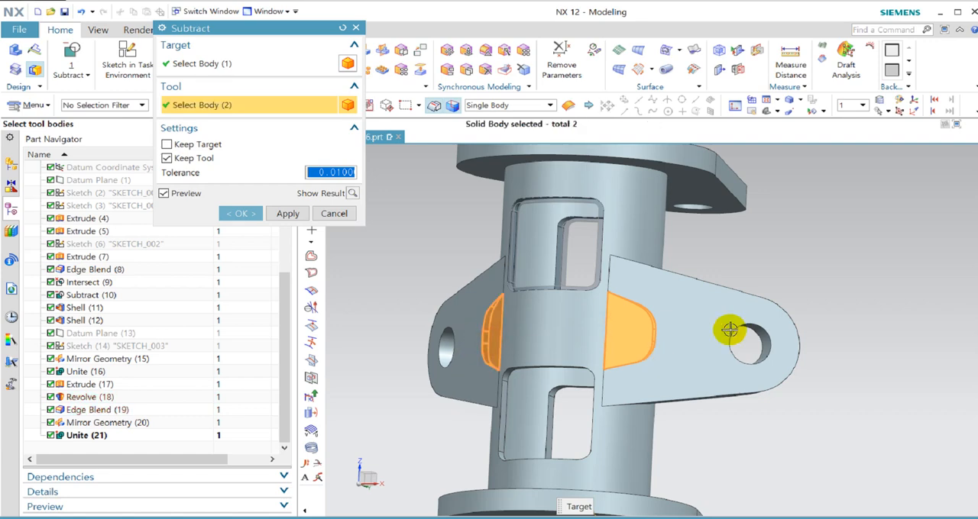
{"action": "middle_click_drag", "start_coordinate": [732, 330], "coordinate": [385, 229]}
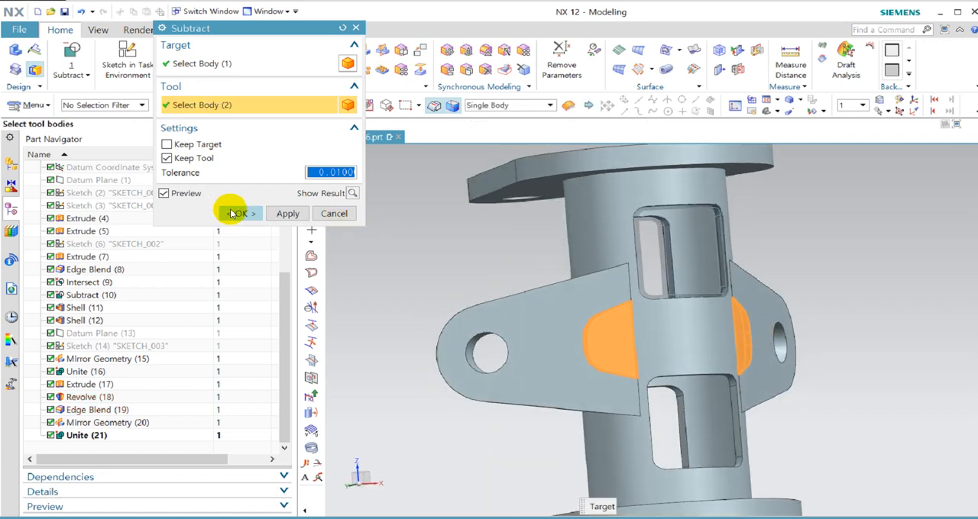
{"action": "left_click", "coordinate": [167, 159]}
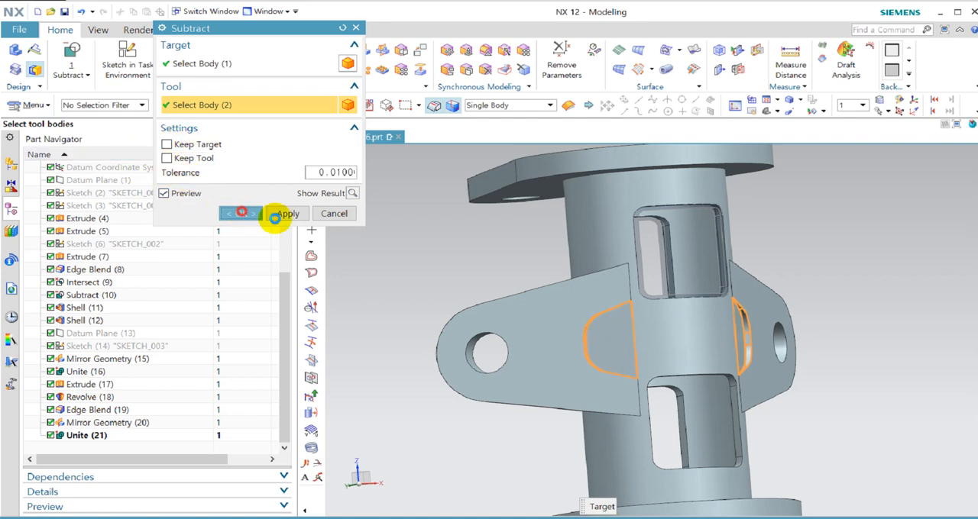
{"action": "left_click", "coordinate": [255, 213]}
{"action": "middle_click_drag", "start_coordinate": [818, 360], "coordinate": [721, 283]}
{"action": "scroll", "coordinate": [580, 313], "scroll_direction": "up", "scroll_amount": 4}
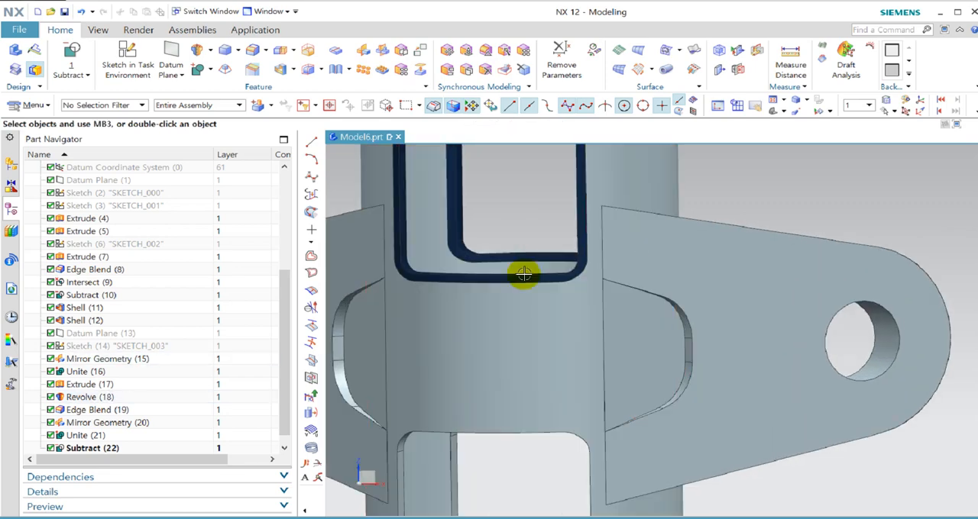
Edit the cylinder's Mirror Geometry (15) to also mirror the two thin window-frame bodies to the lower half.
{"action": "scroll", "coordinate": [615, 342], "scroll_direction": "down", "scroll_amount": 2}
{"action": "scroll", "coordinate": [615, 341], "scroll_direction": "down", "scroll_amount": 2}
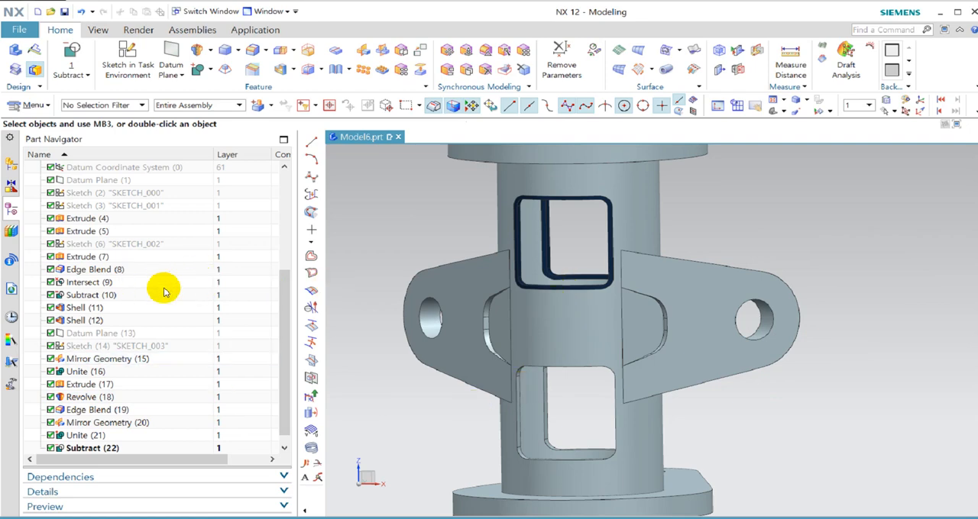
{"action": "left_click", "coordinate": [665, 465]}
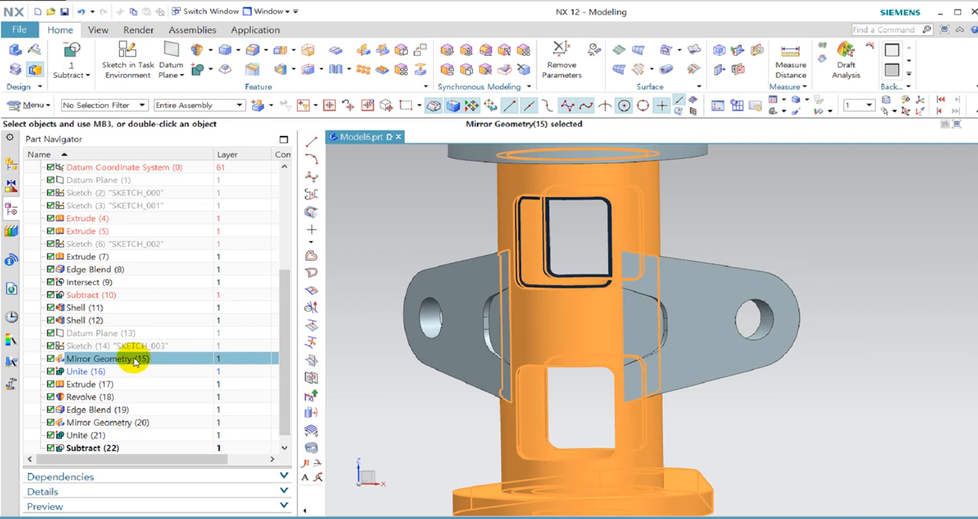
{"action": "scroll", "coordinate": [563, 461], "scroll_direction": "down", "scroll_amount": 3}
{"action": "scroll", "coordinate": [787, 412], "scroll_direction": "down", "scroll_amount": 2}
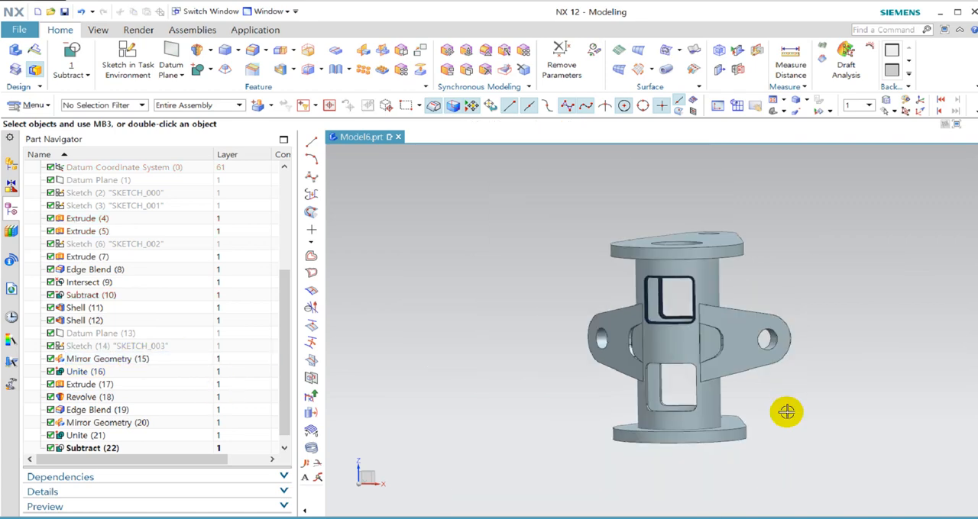
{"action": "middle_click_drag", "start_coordinate": [787, 412], "coordinate": [720, 448]}
{"action": "left_click", "coordinate": [698, 432]}
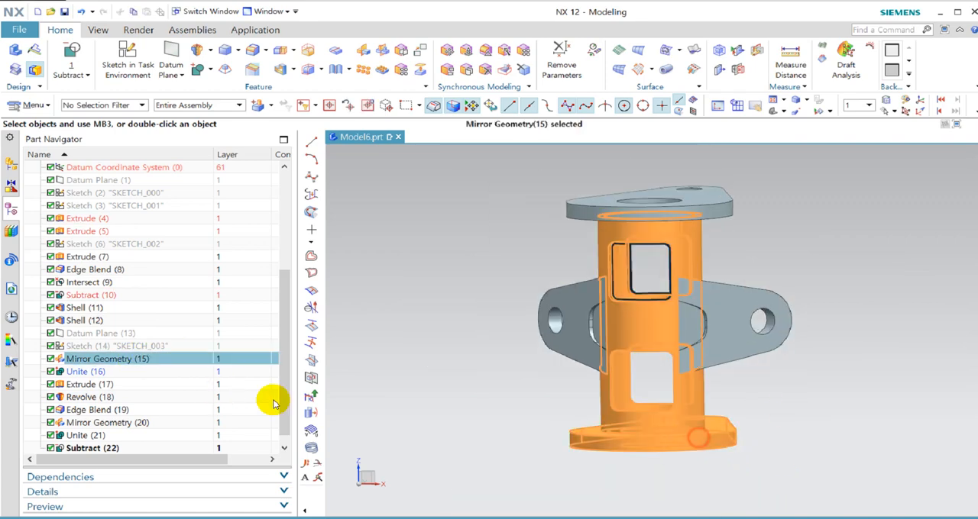
{"action": "double_click", "coordinate": [138, 362]}
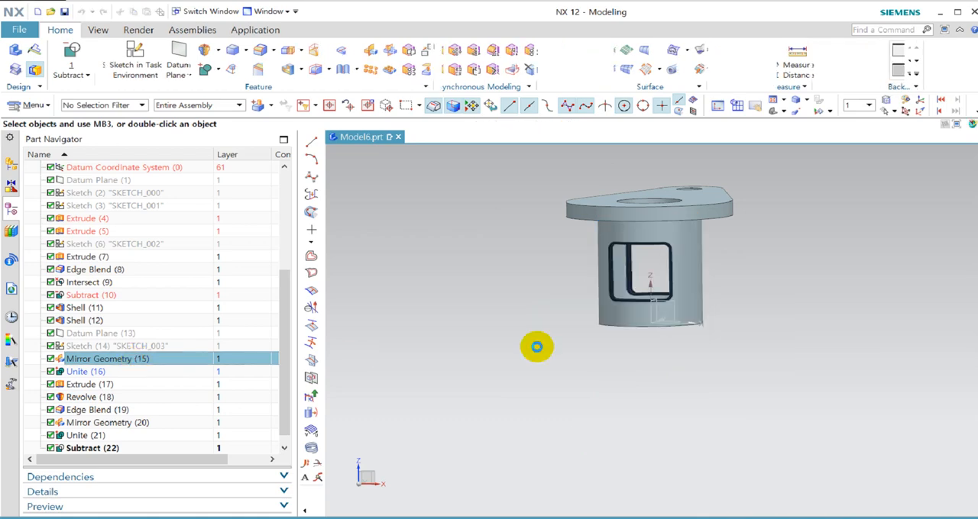
{"action": "scroll", "coordinate": [645, 244], "scroll_direction": "up", "scroll_amount": 5}
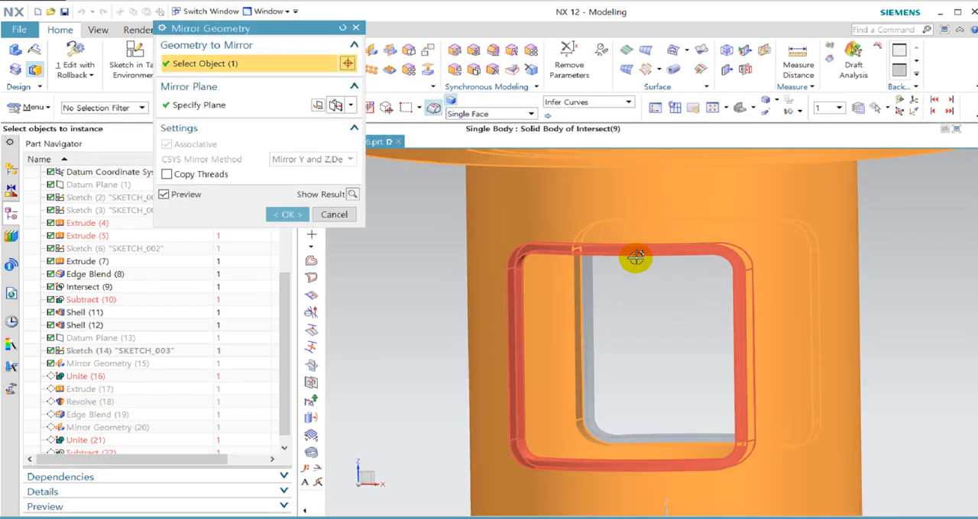
{"action": "left_click", "coordinate": [587, 337]}
{"action": "left_click", "coordinate": [525, 351]}
{"action": "scroll", "coordinate": [569, 267], "scroll_direction": "down", "scroll_amount": 5}
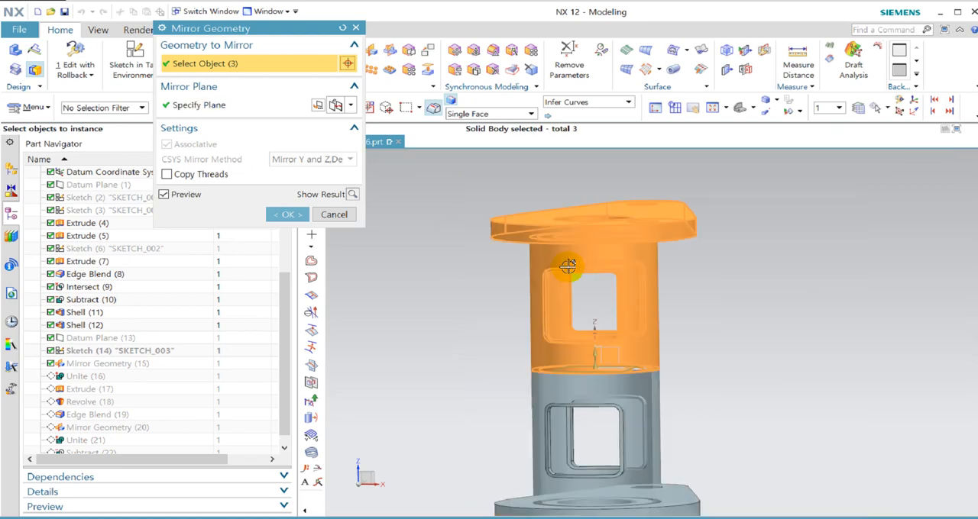
{"action": "left_click", "coordinate": [286, 215]}
Examine the bracket from several angles, checking the window frames, side-arm recesses and flanges.
{"action": "scroll", "coordinate": [754, 406], "scroll_direction": "down", "scroll_amount": 3}
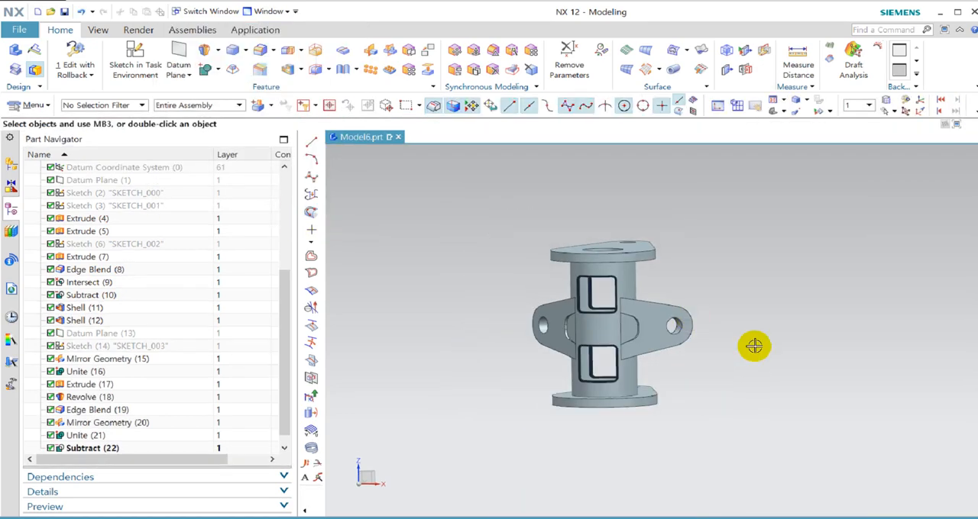
{"action": "middle_click_drag", "start_coordinate": [753, 405], "coordinate": [707, 371]}
{"action": "scroll", "coordinate": [576, 270], "scroll_direction": "up", "scroll_amount": 3}
{"action": "middle_click_drag", "start_coordinate": [779, 314], "coordinate": [791, 333]}
{"action": "scroll", "coordinate": [520, 295], "scroll_direction": "down", "scroll_amount": 2}
{"action": "scroll", "coordinate": [698, 336], "scroll_direction": "up", "scroll_amount": 2}
{"action": "scroll", "coordinate": [574, 253], "scroll_direction": "down", "scroll_amount": 2}
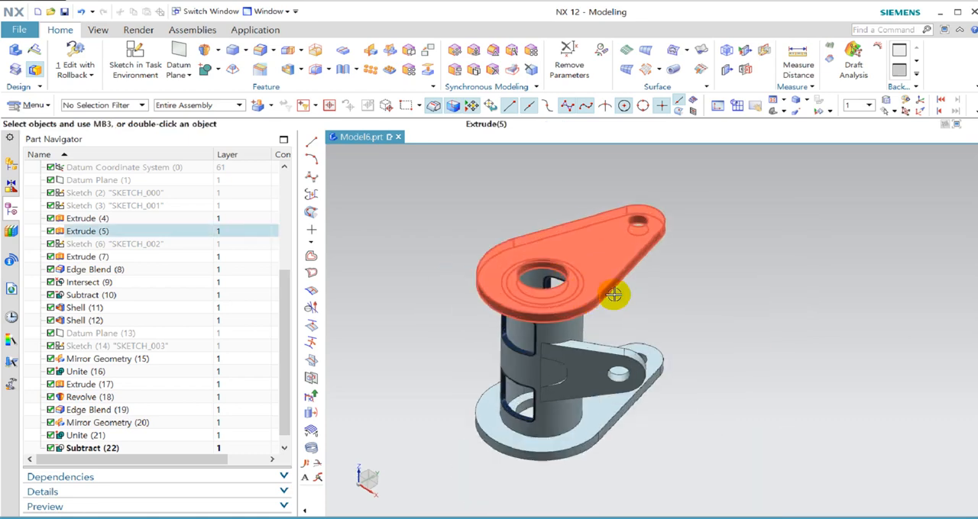